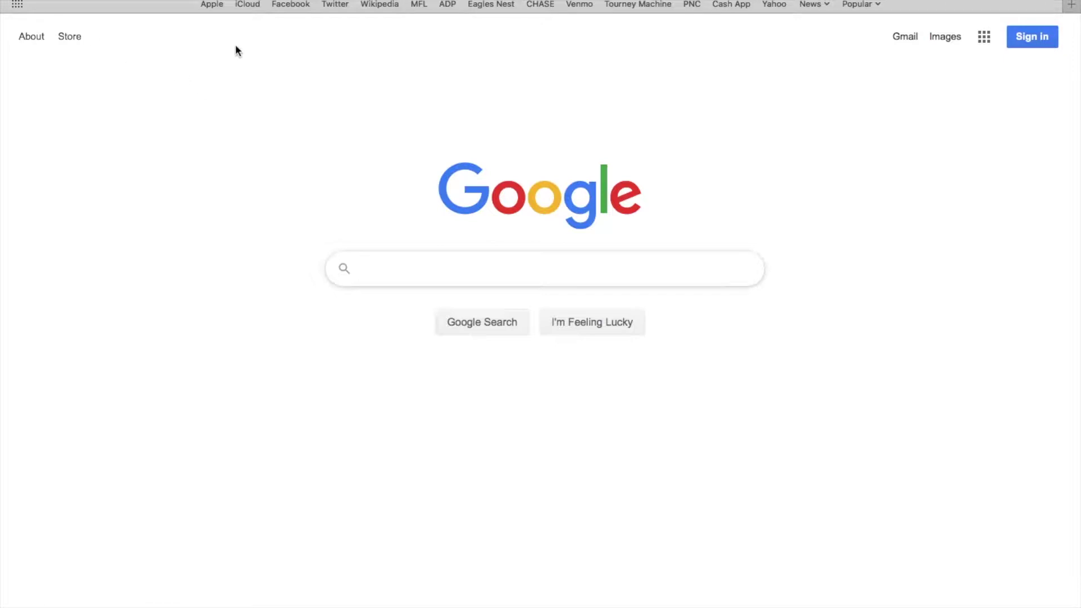
# Open Google Sheets in the browser and sign in with the remembered Google account, filling in its saved password.
pyautogui.click(566, 1)
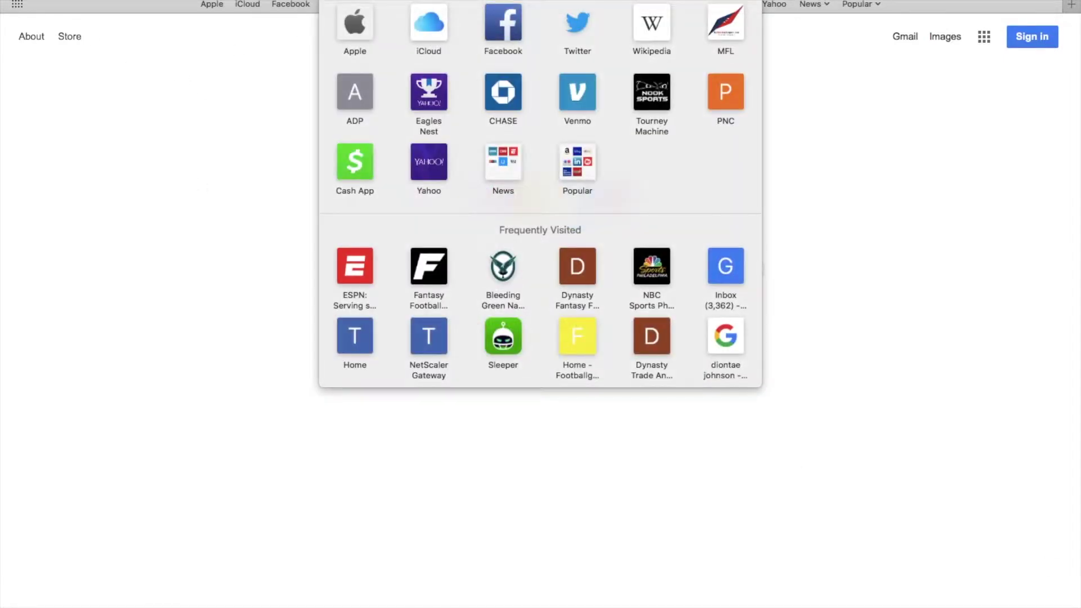
pyautogui.write('google.com/shee')
pyautogui.press('Return')
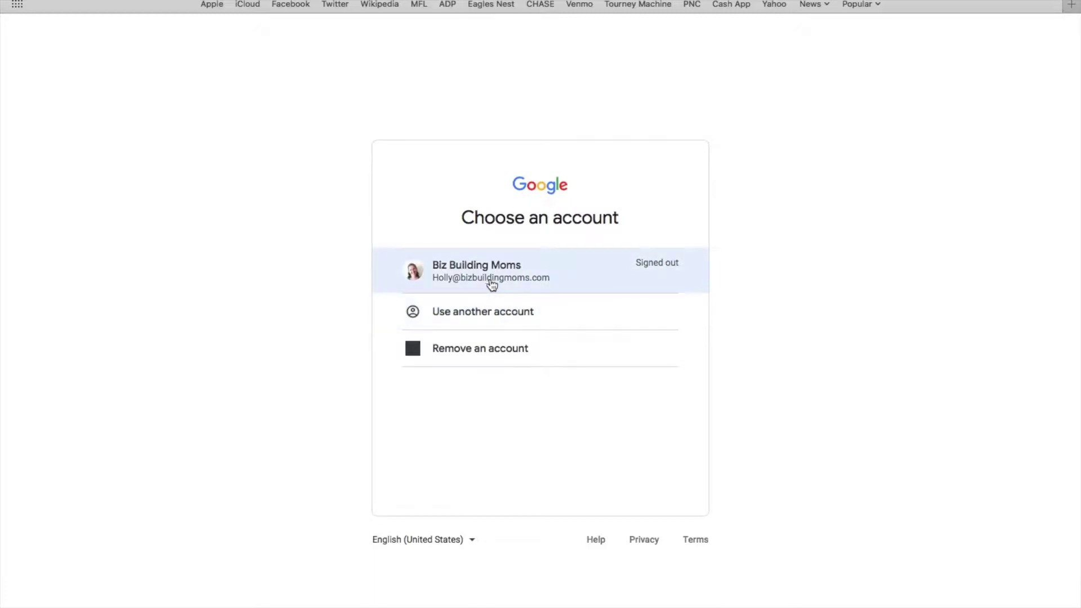
pyautogui.click(513, 284)
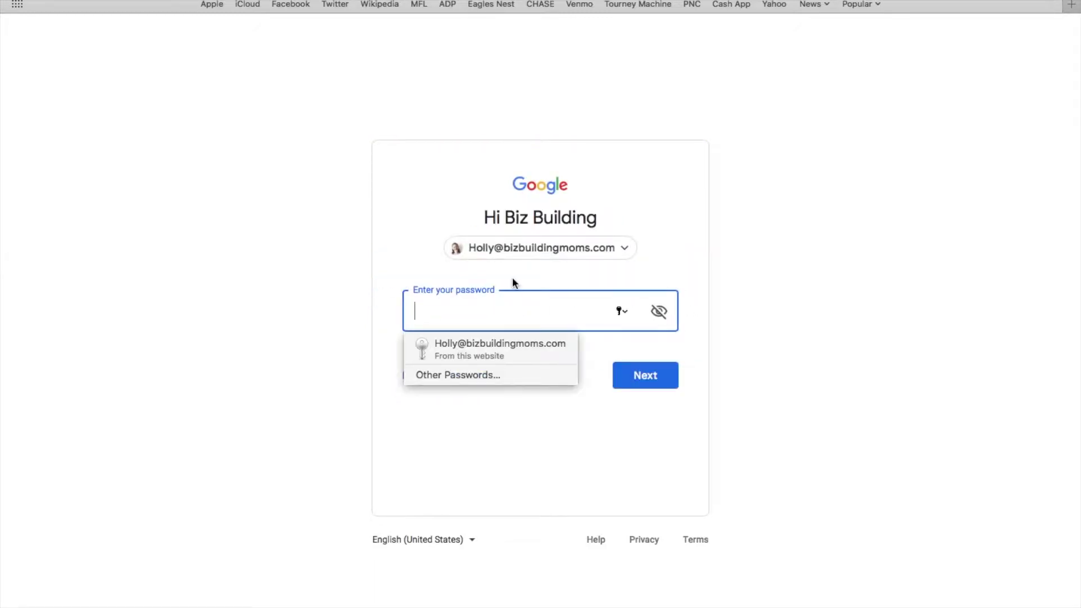
pyautogui.click(529, 352)
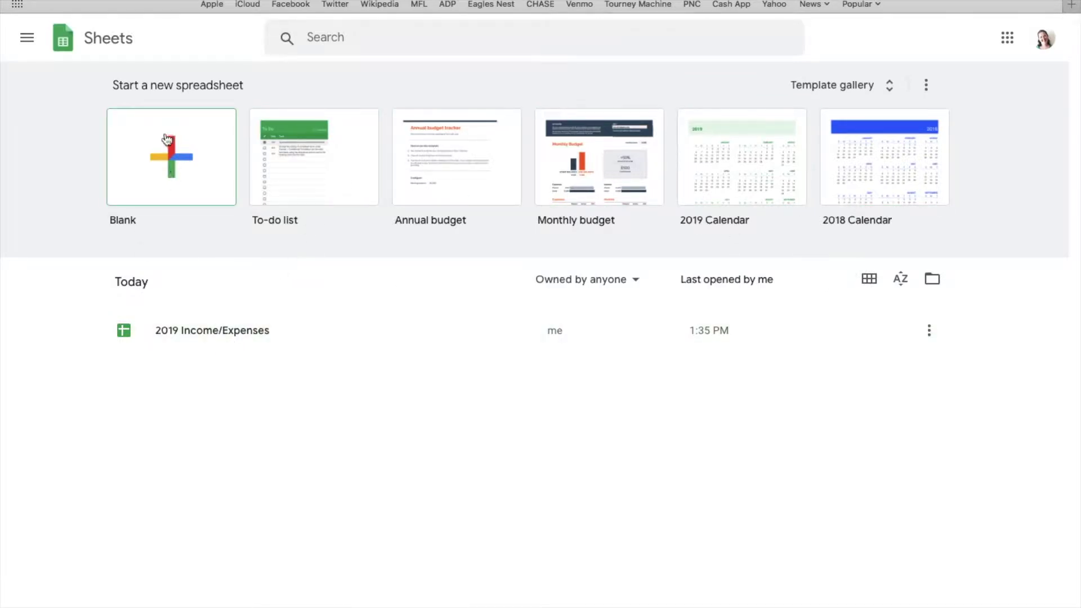
# Create a new blank spreadsheet.
pyautogui.click(178, 165)
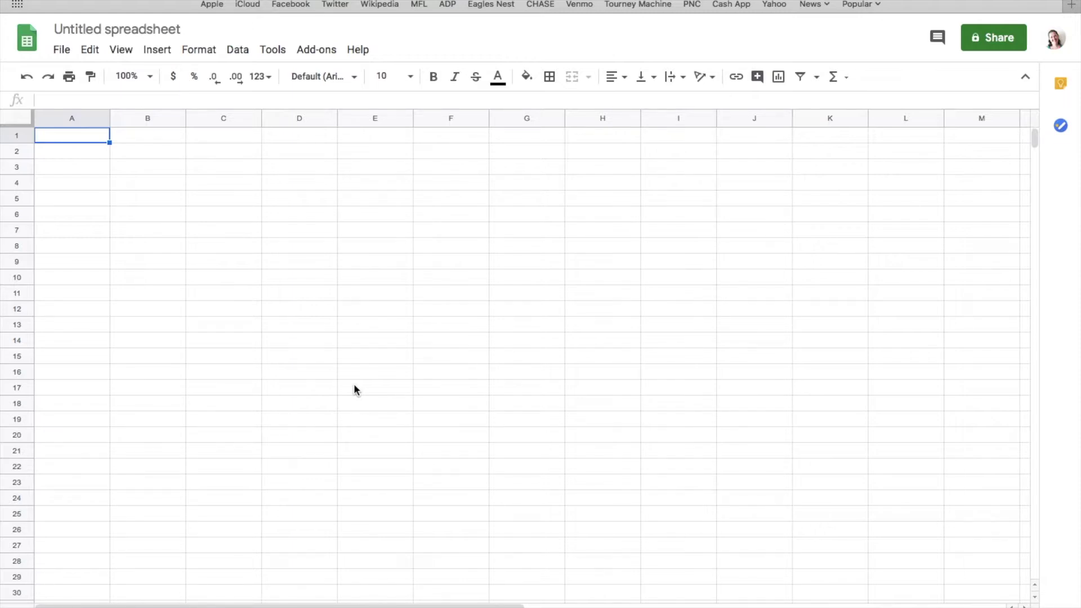
pyautogui.click(245, 344)
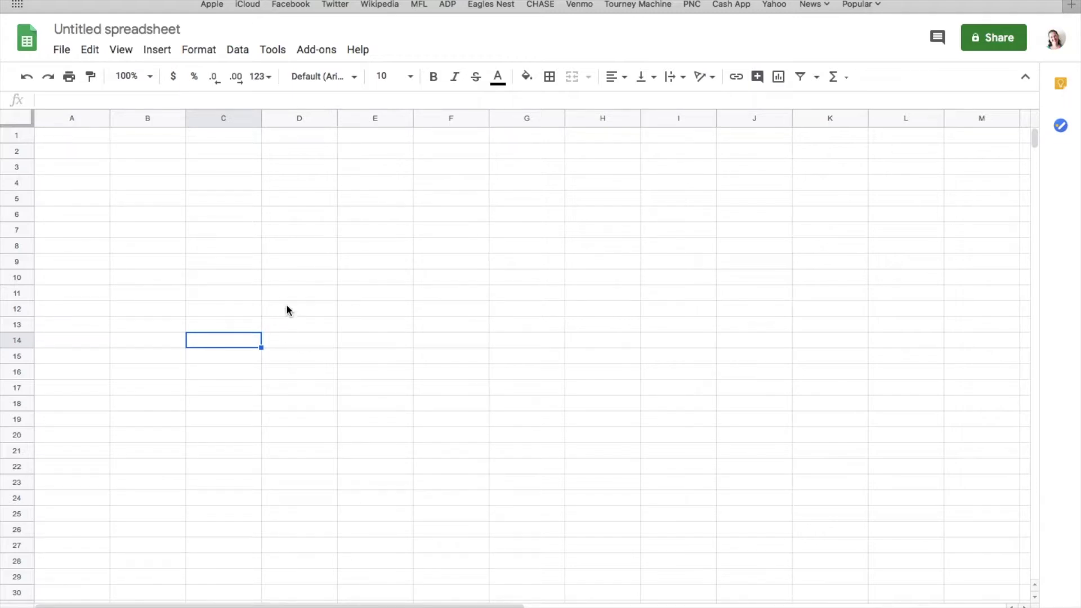
pyautogui.click(189, 261)
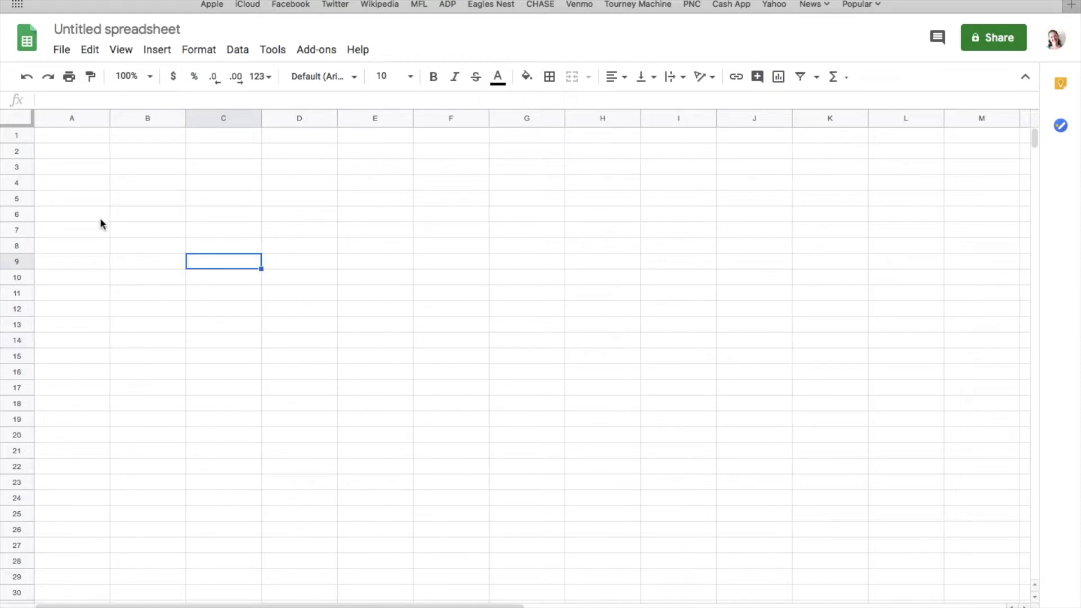
pyautogui.click(142, 263)
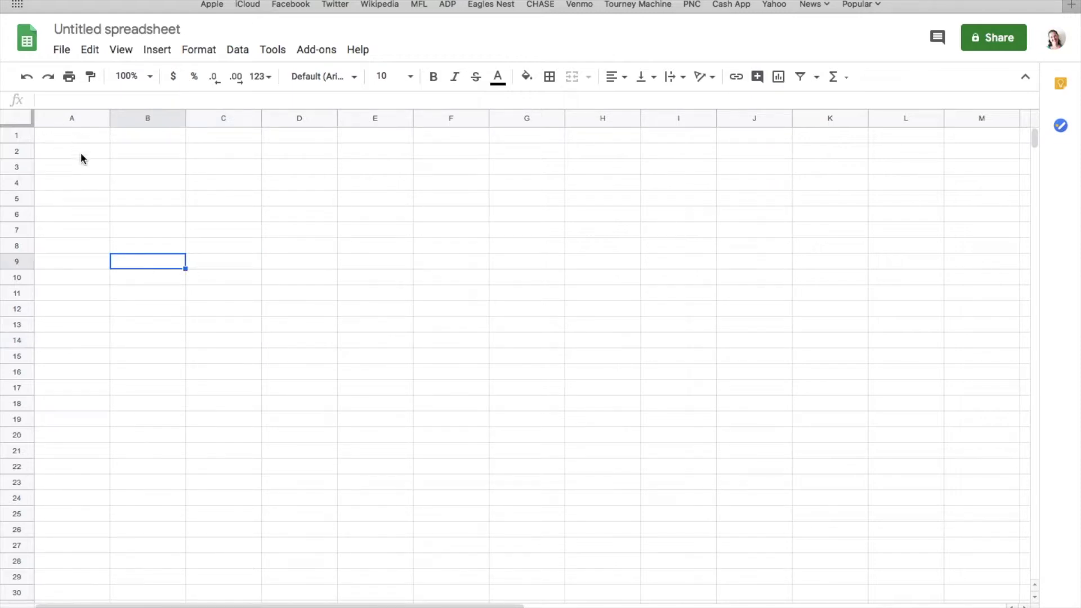
# Enter the sample text "typing" in cell B1, and clear that cell again.
pyautogui.click(127, 139)
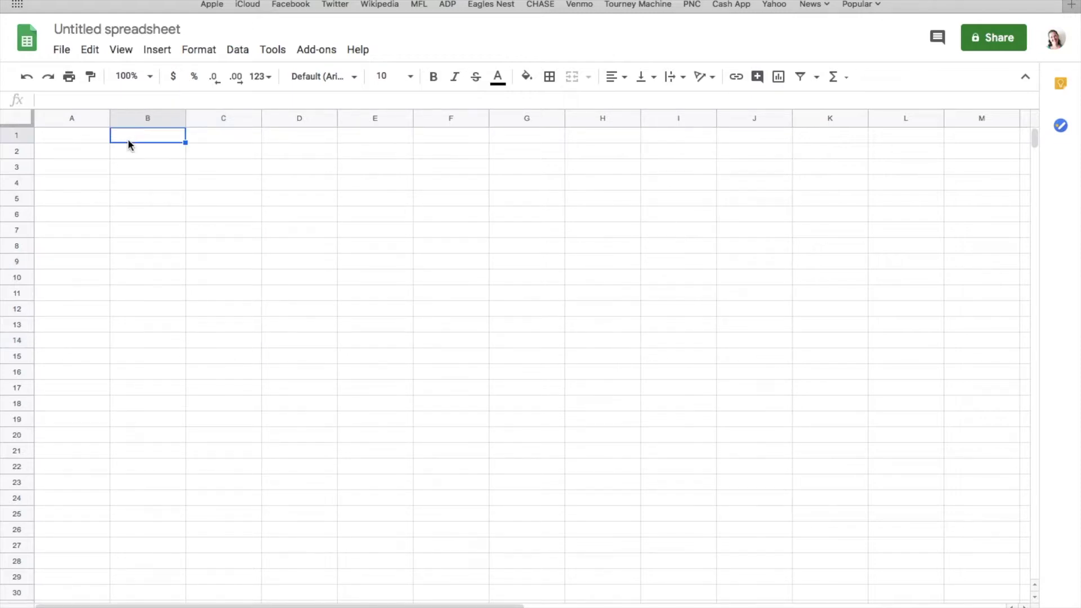
pyautogui.write('typing')
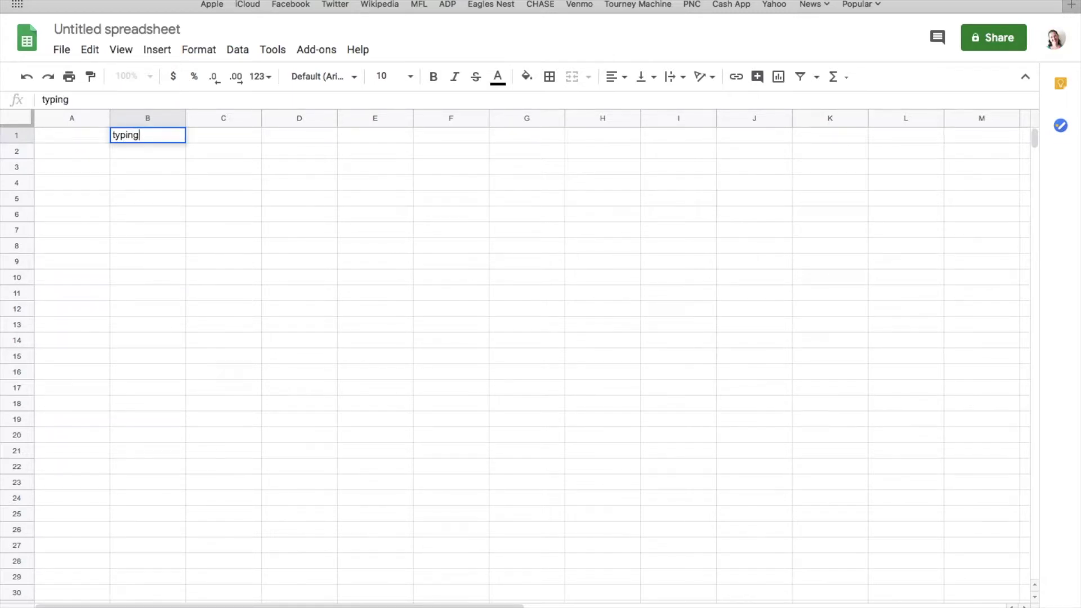
pyautogui.press('Return')
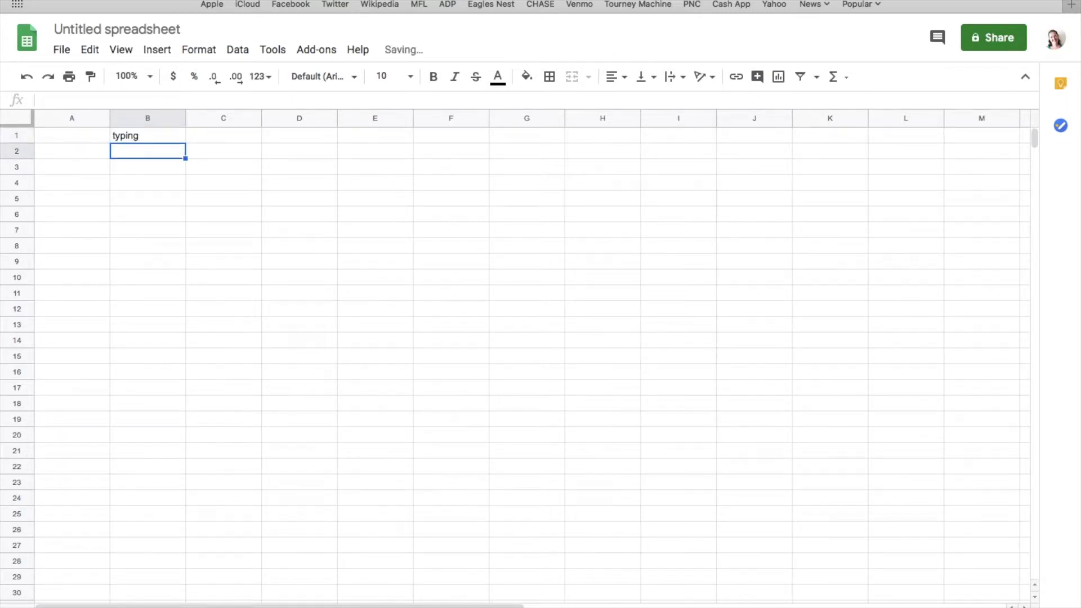
pyautogui.click(129, 137)
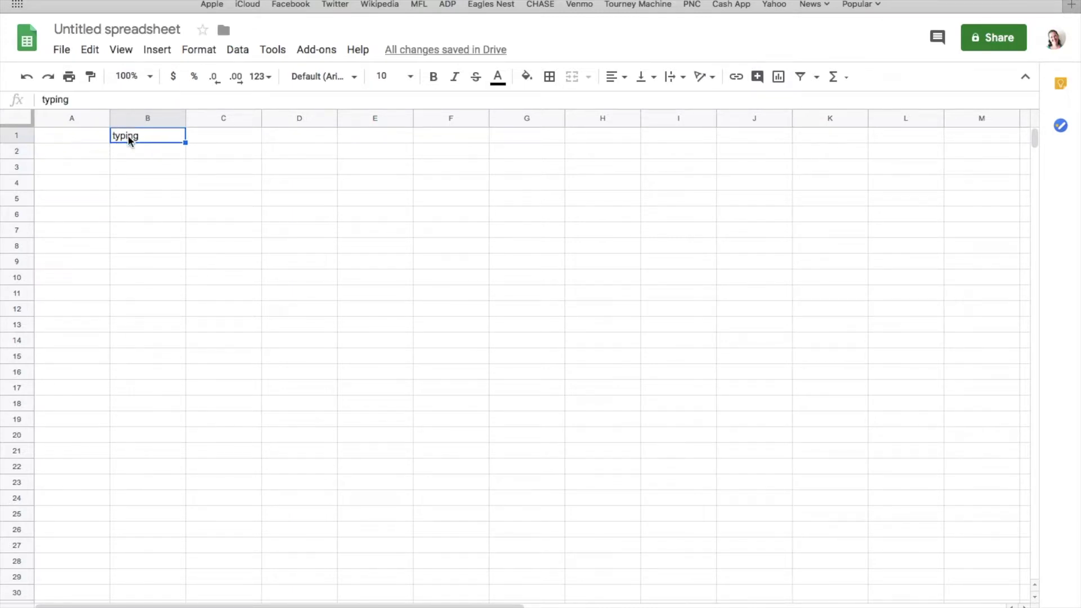
pyautogui.press('Delete')
pyautogui.click(144, 169)
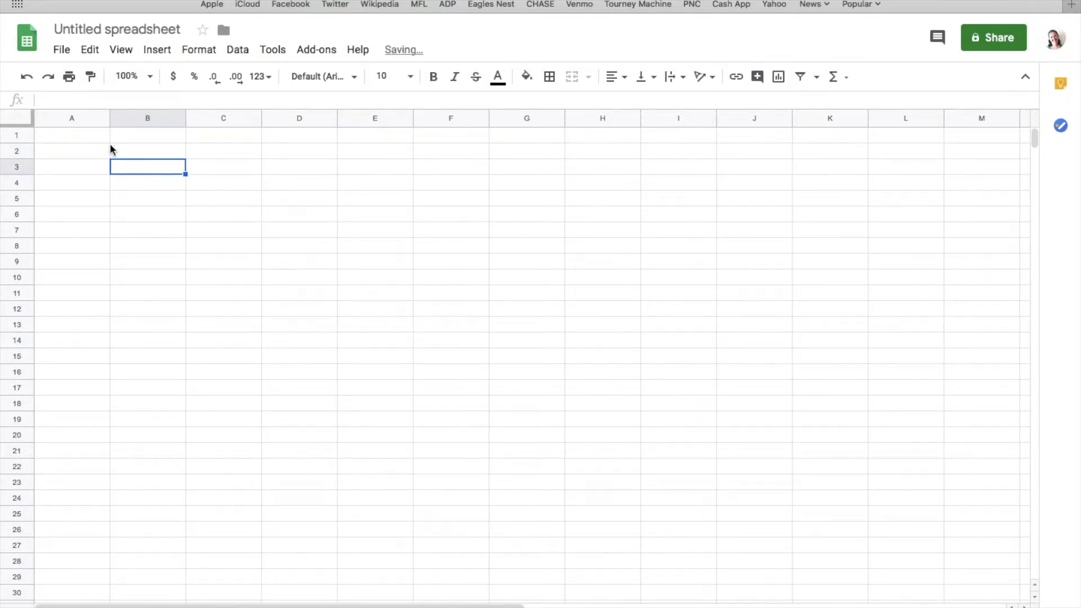
# Fill cell B1 with yellow.
pyautogui.click(136, 140)
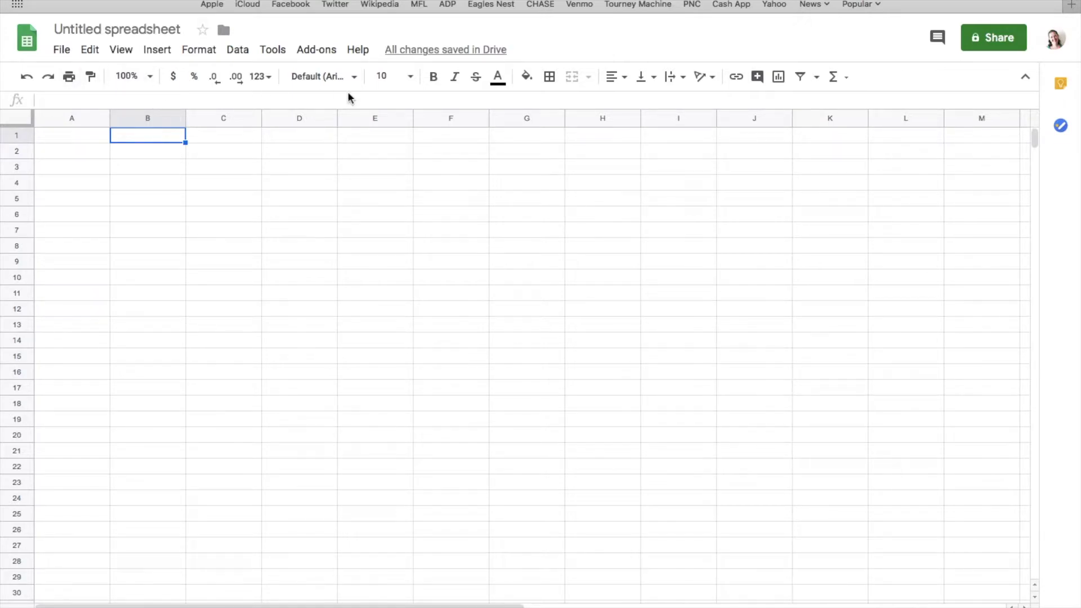
pyautogui.click(526, 79)
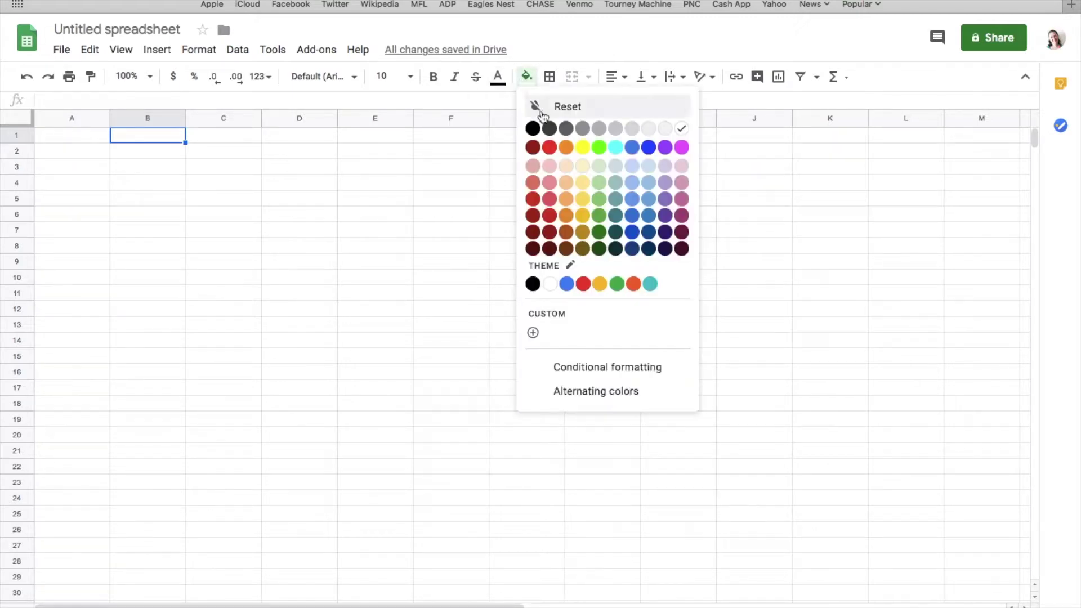
pyautogui.click(581, 149)
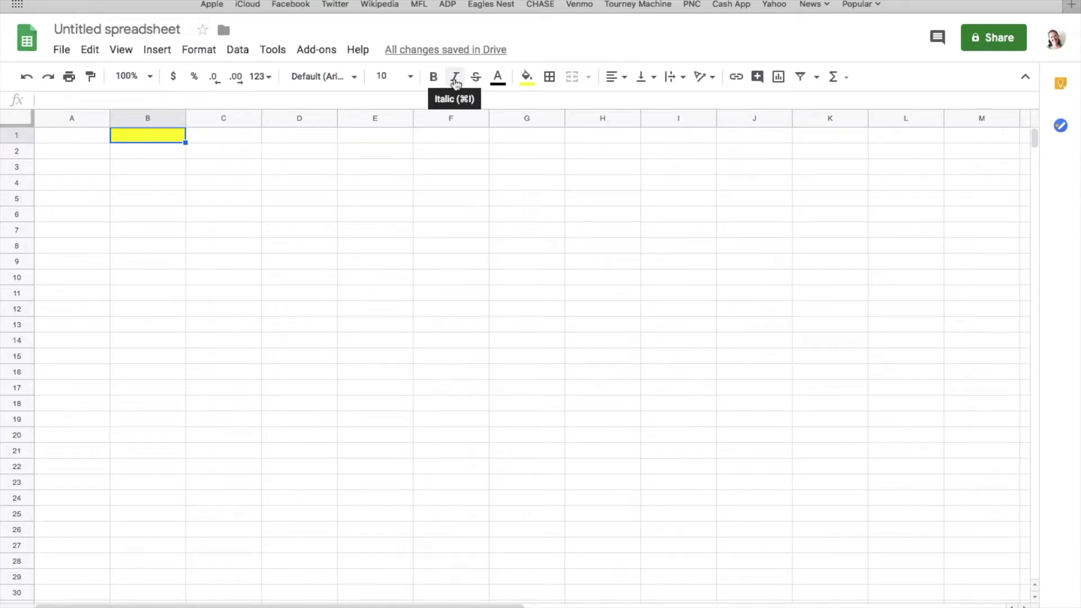
pyautogui.click(624, 79)
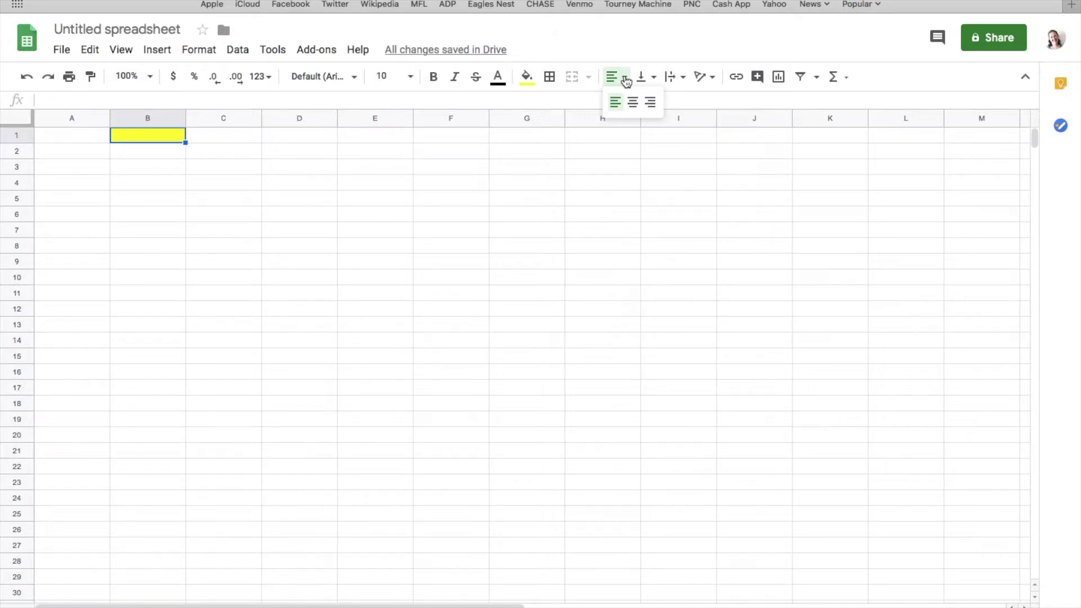
pyautogui.click(190, 147)
pyautogui.click(163, 181)
pyautogui.click(156, 136)
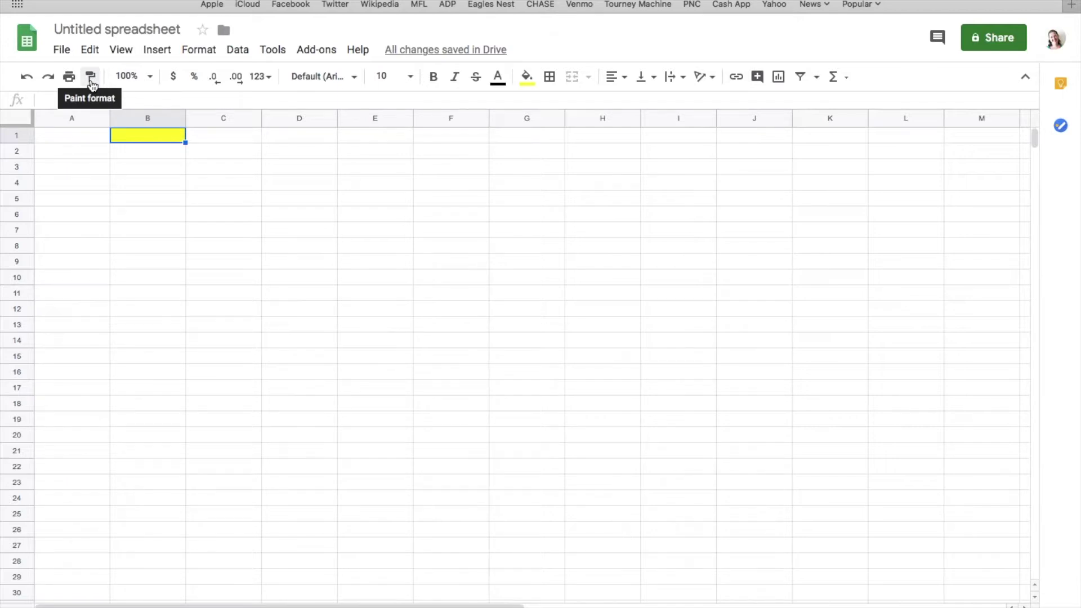
pyautogui.click(148, 163)
# Copy the yellow formatting of cell B1 onto cell B3 with Paint format.
pyautogui.click(137, 134)
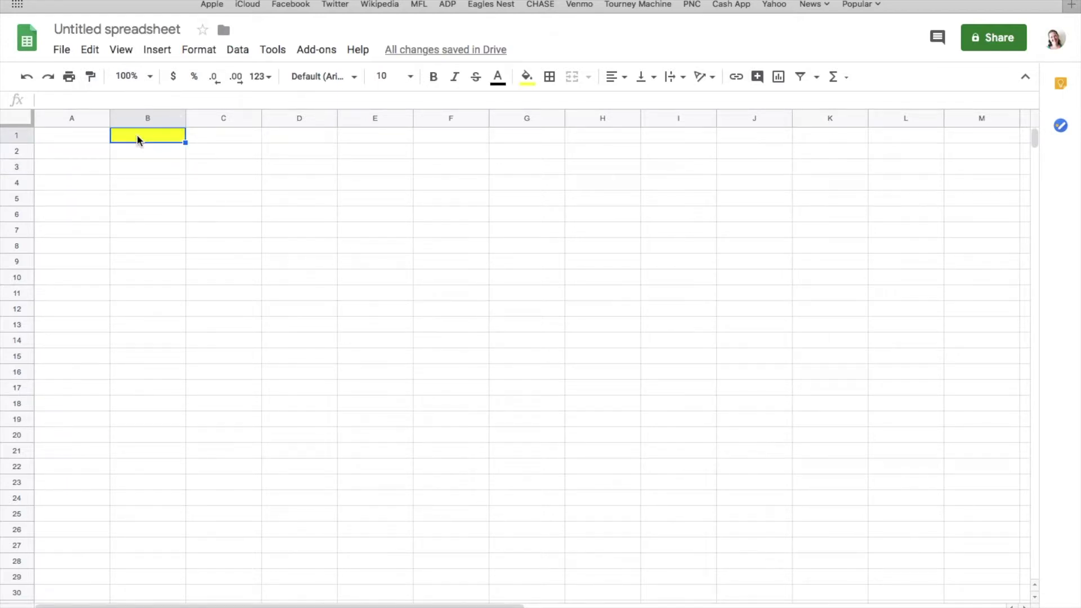
pyautogui.click(91, 83)
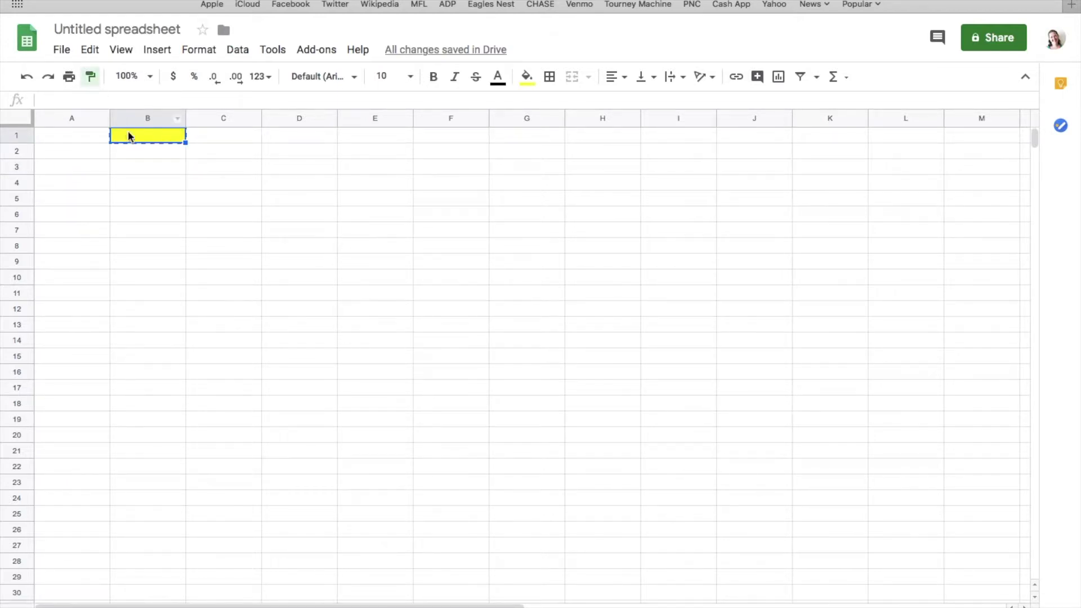
pyautogui.click(144, 164)
pyautogui.click(150, 218)
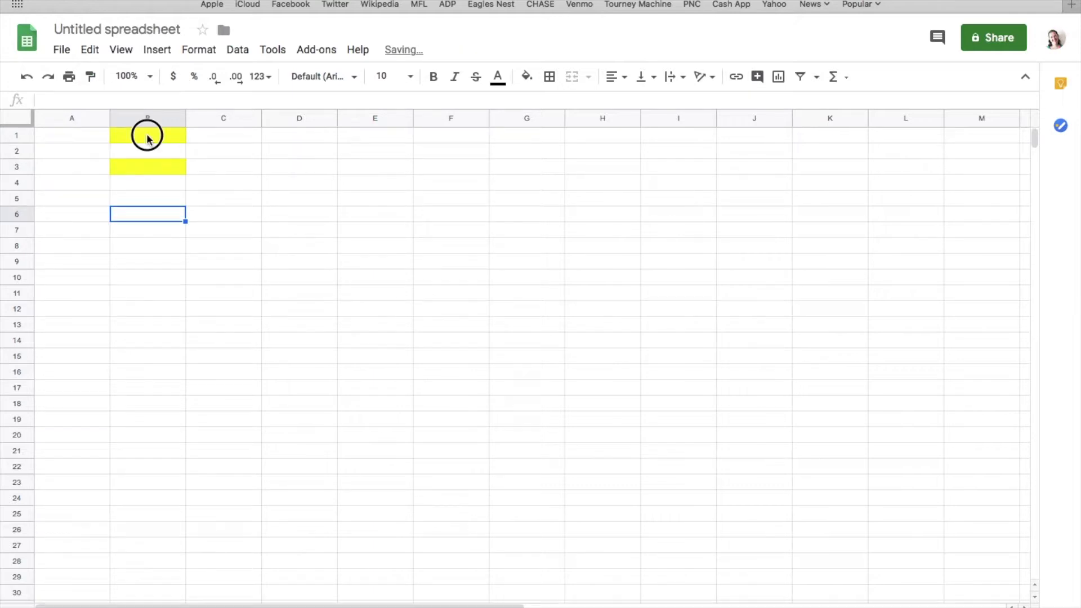
pyautogui.click(147, 137)
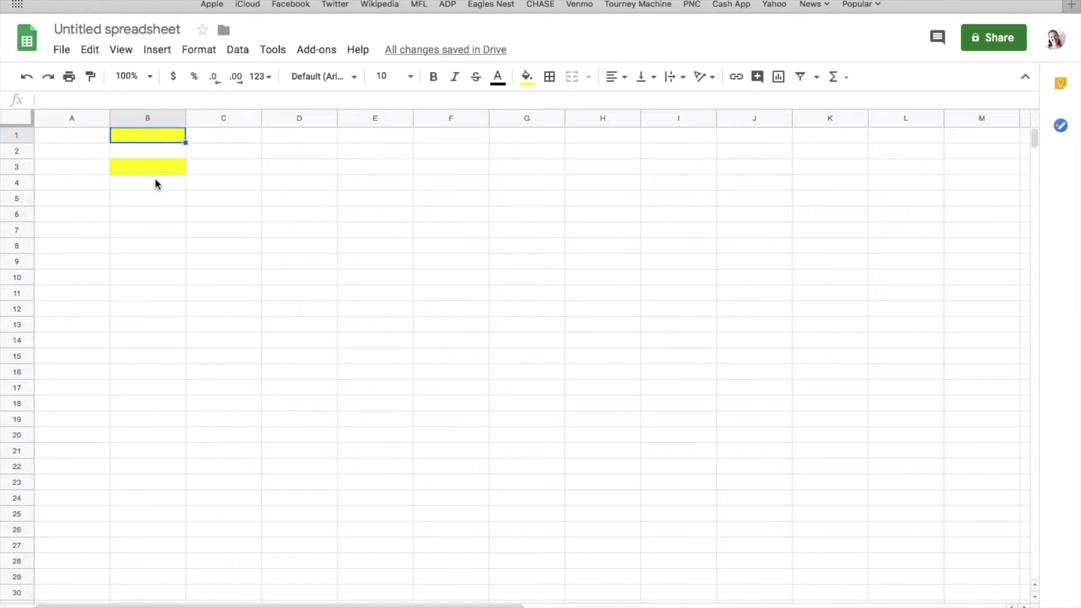
pyautogui.click(154, 168)
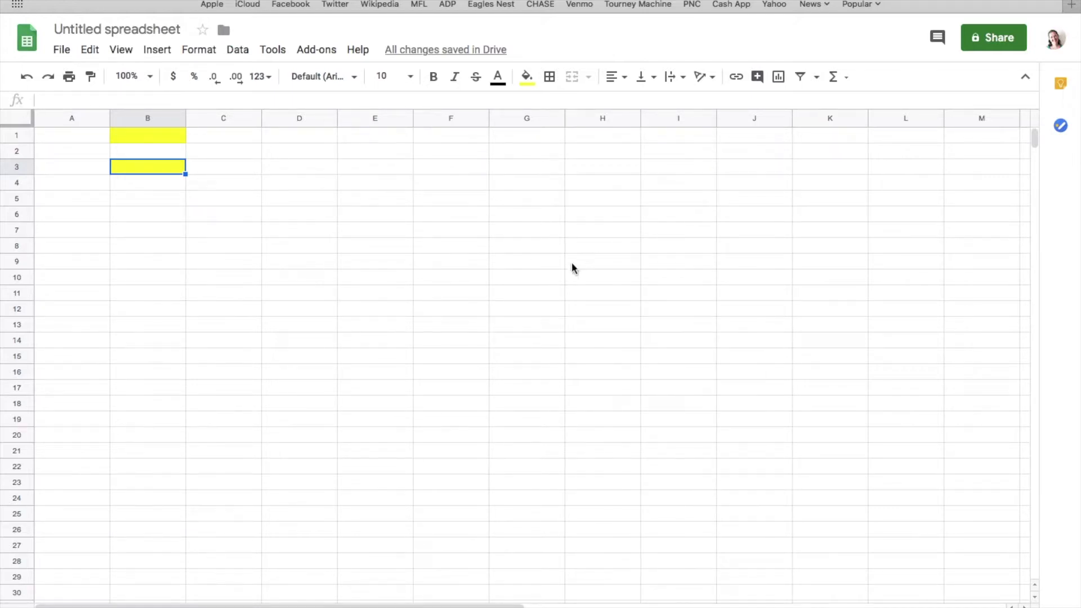
pyautogui.click(140, 213)
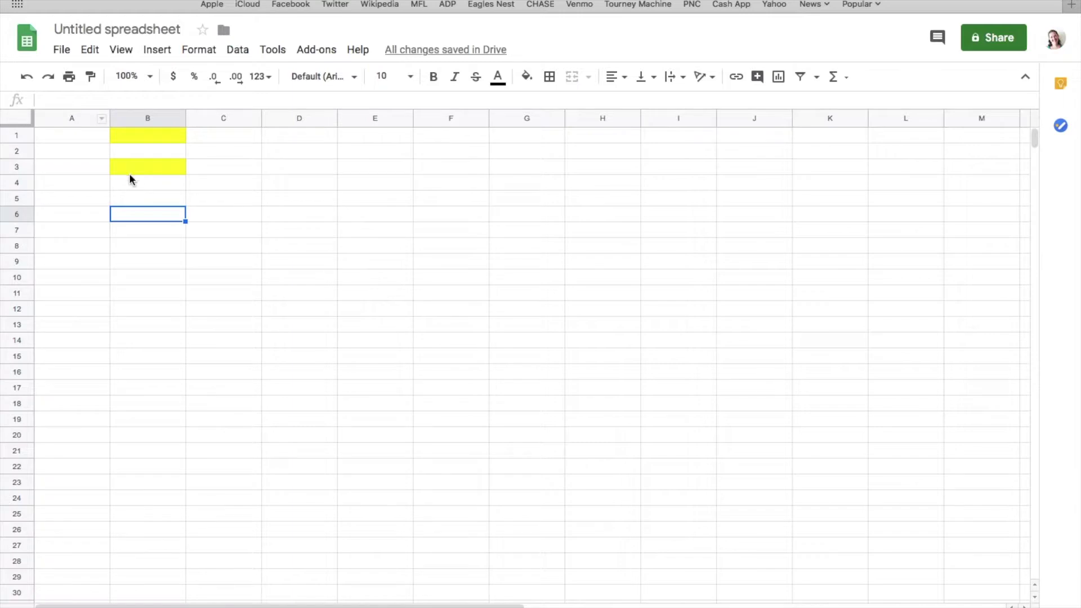
# Undo the painted formatting in cell B3 and the yellow fill in cell B1.
pyautogui.click(27, 76)
pyautogui.click(26, 76)
pyautogui.click(355, 420)
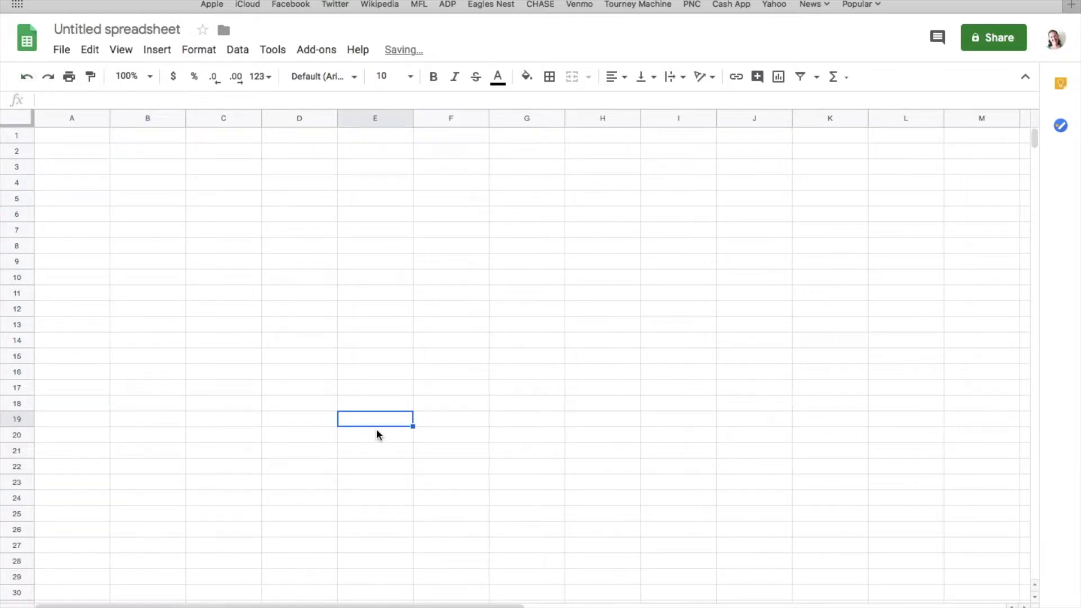
pyautogui.click(109, 166)
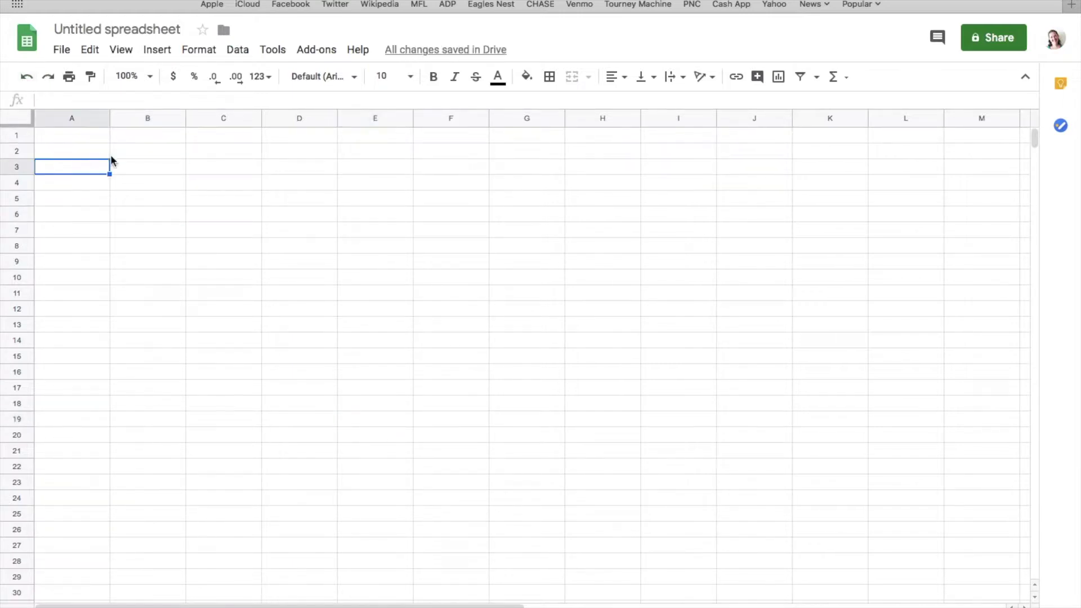
# Enter the month headings Jan, Feb, Mar, Apr, May and Jun across row 1 in cells B1 to G1.
pyautogui.click(141, 136)
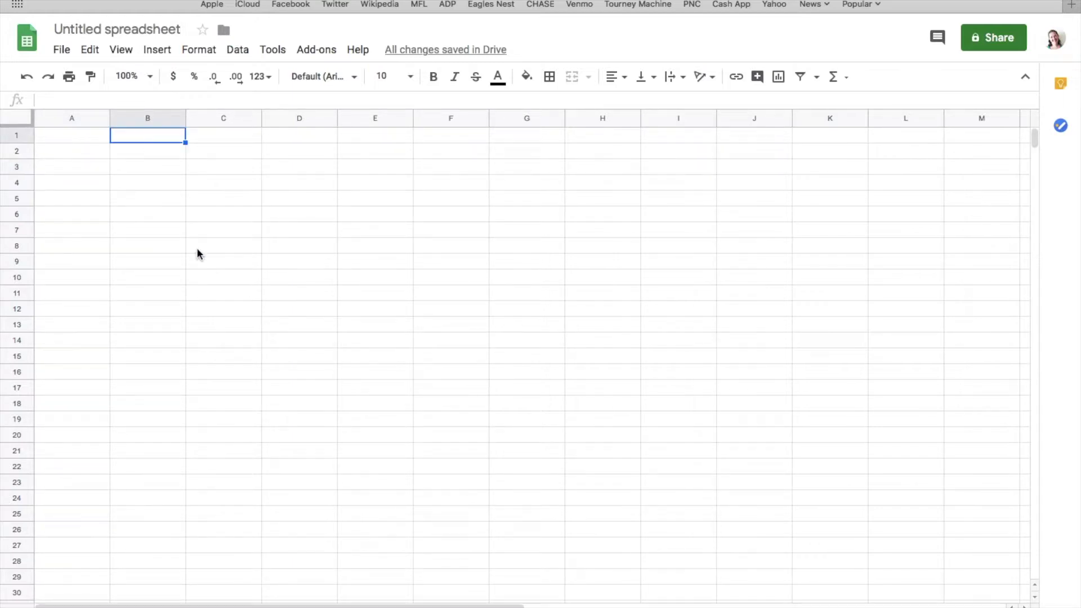
pyautogui.write('Jan')
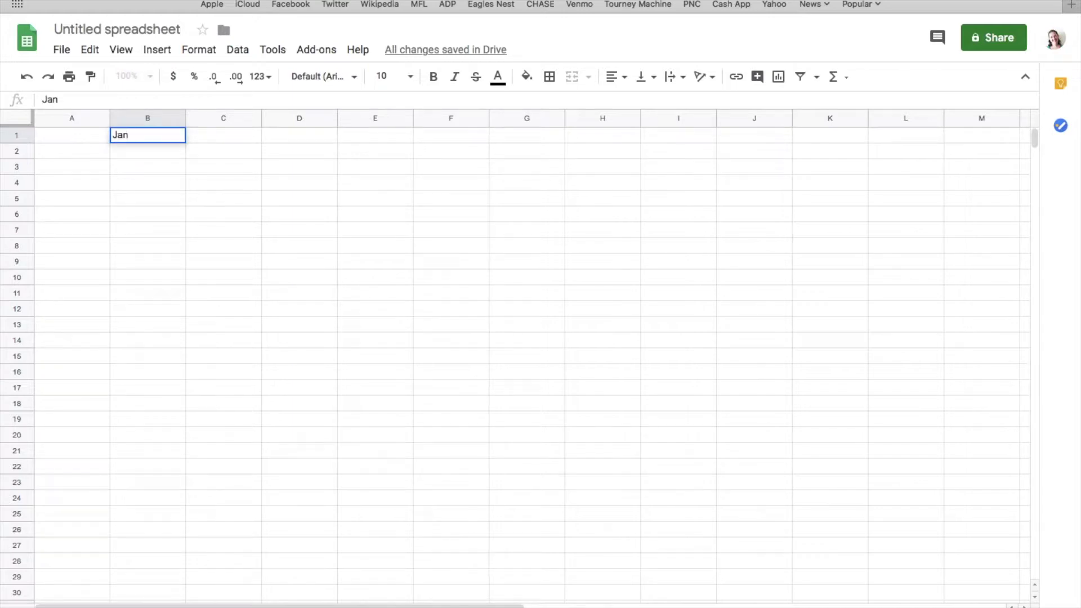
pyautogui.press('Tab')
pyautogui.write('Feb')
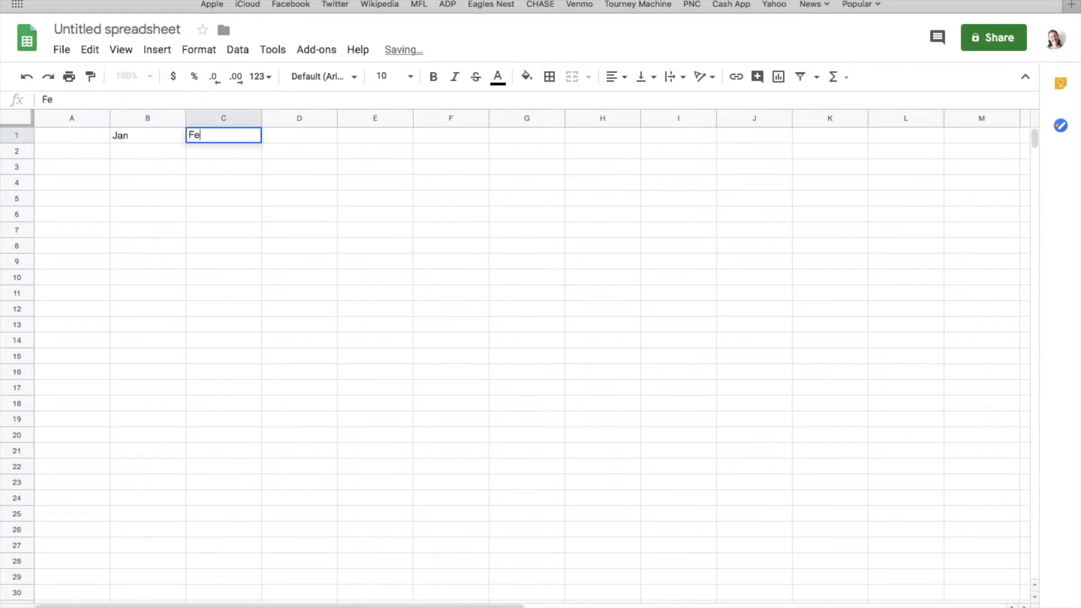
pyautogui.press('Tab')
pyautogui.write('Mar')
pyautogui.press('Tab')
pyautogui.write('Apr')
pyautogui.press('Tab')
pyautogui.write('May')
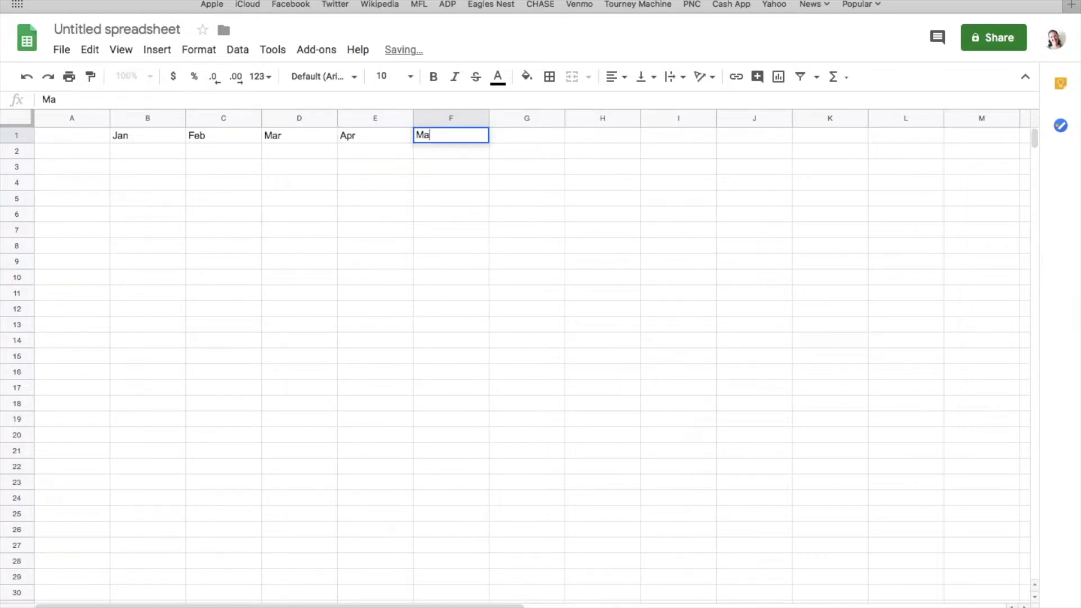
pyautogui.press('Tab')
pyautogui.write('Jun')
# Enter the month headings Jul, Aug, Sep, Oct, Nov and Dec across row 1 in cells H1 to M1.
pyautogui.press('Tab')
pyautogui.write('Jy')
pyautogui.press('BackSpace')
pyautogui.write('ul')
pyautogui.press('Tab')
pyautogui.write('Aug')
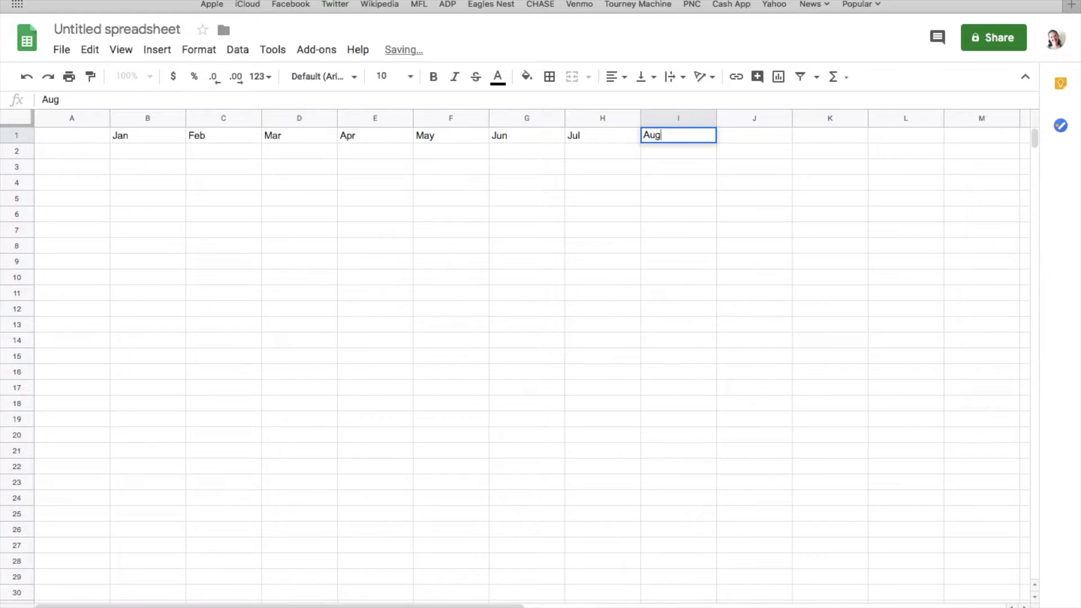
pyautogui.press('Tab')
pyautogui.write('Sep')
pyautogui.press('Tab')
pyautogui.write('Oct')
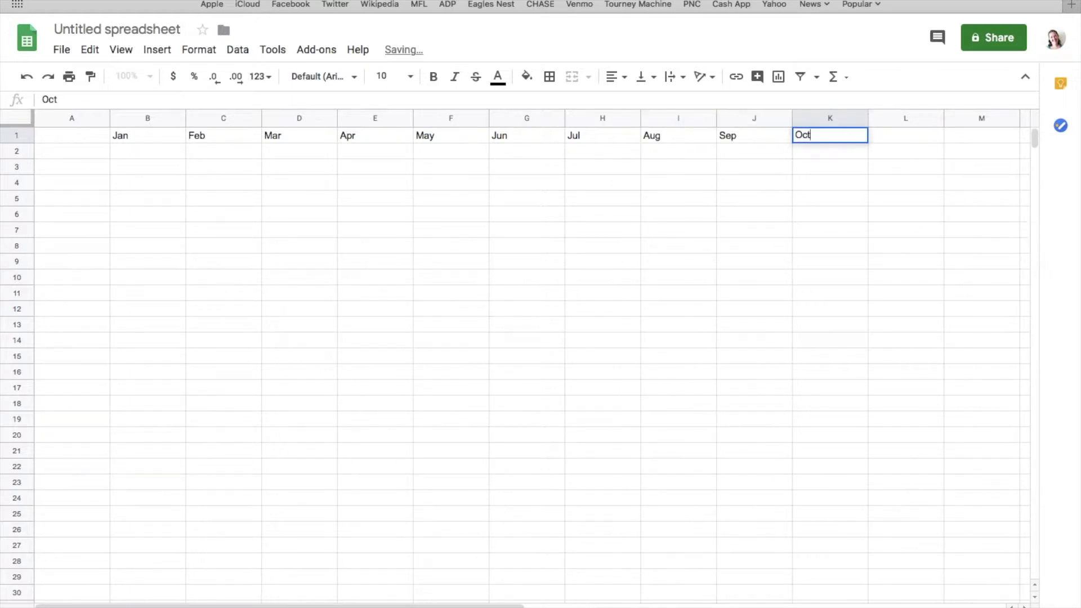
pyautogui.press('Tab')
pyautogui.write('Nov')
pyautogui.press('Return')
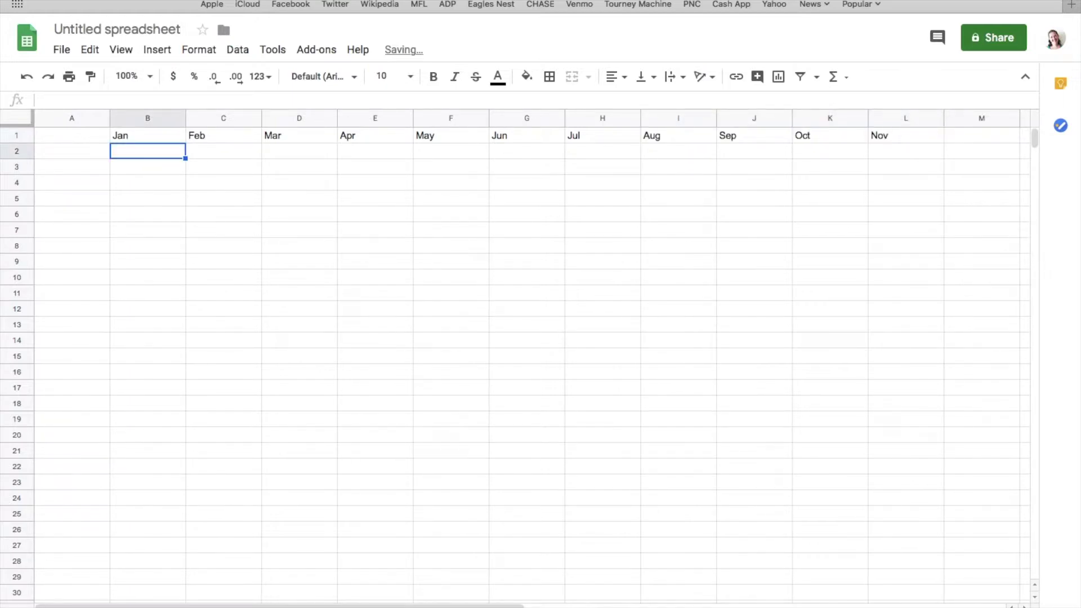
pyautogui.click(984, 138)
pyautogui.write('Dec')
pyautogui.press('Return')
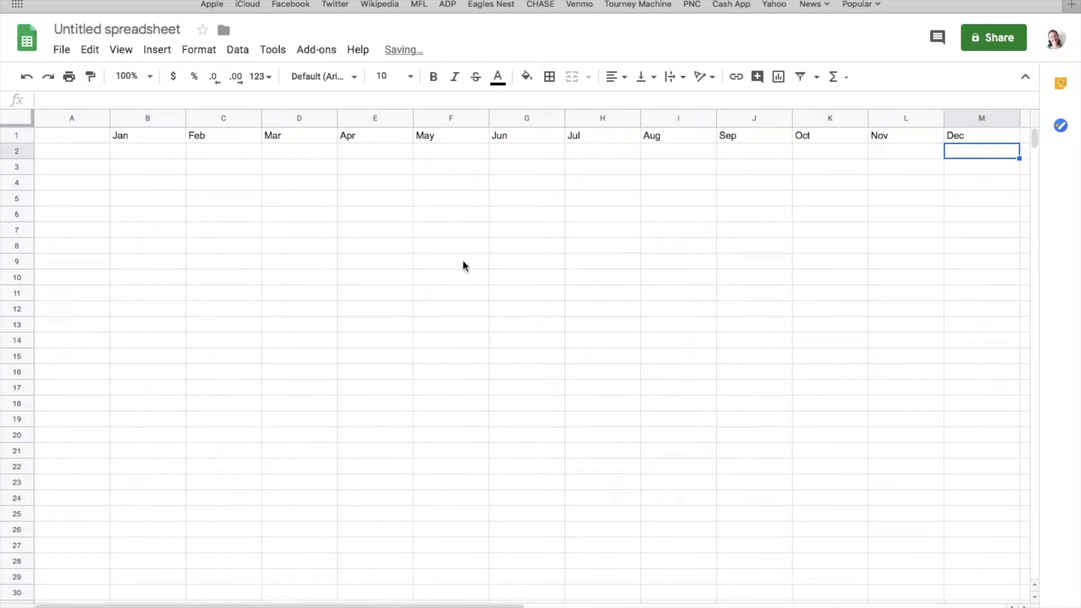
# Narrow column B to fit more closely around its Jan heading.
pyautogui.click(184, 197)
pyautogui.click(140, 138)
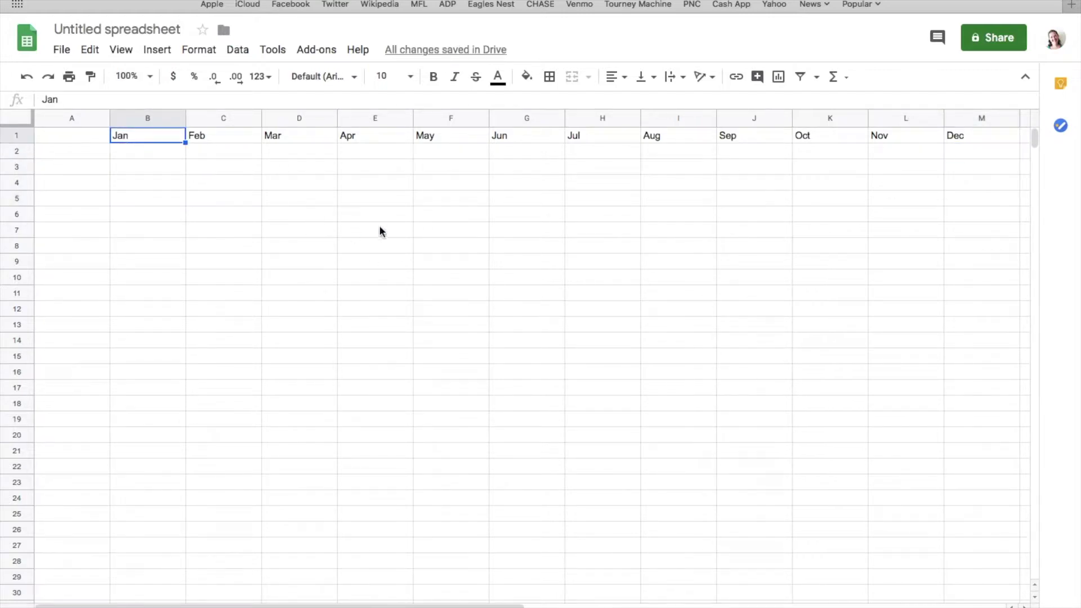
pyautogui.moveTo(185, 118); pyautogui.dragTo(165, 119)
pyautogui.click(139, 185)
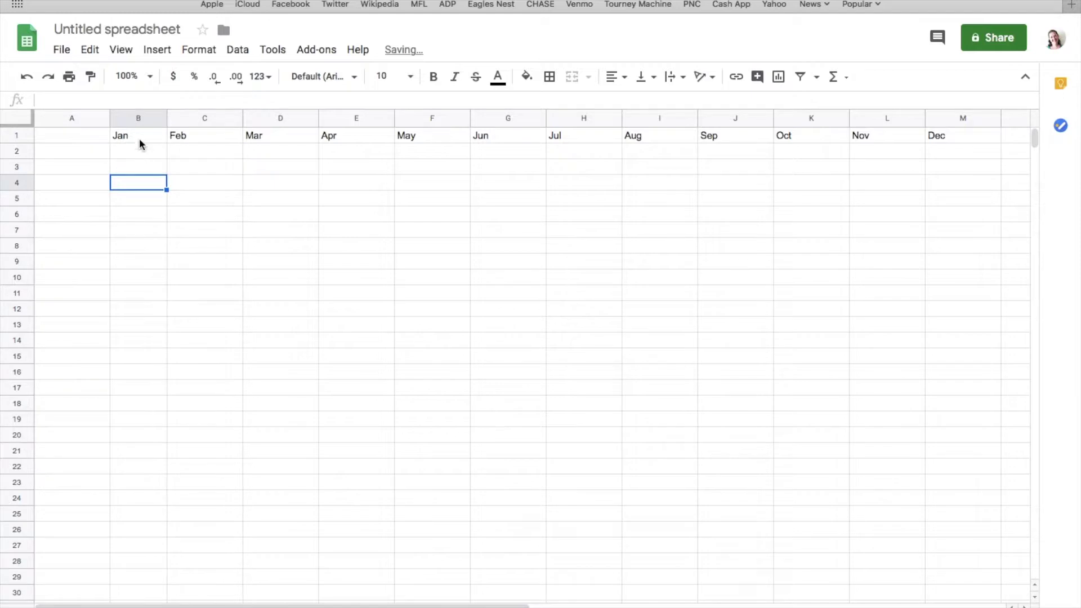
pyautogui.click(140, 142)
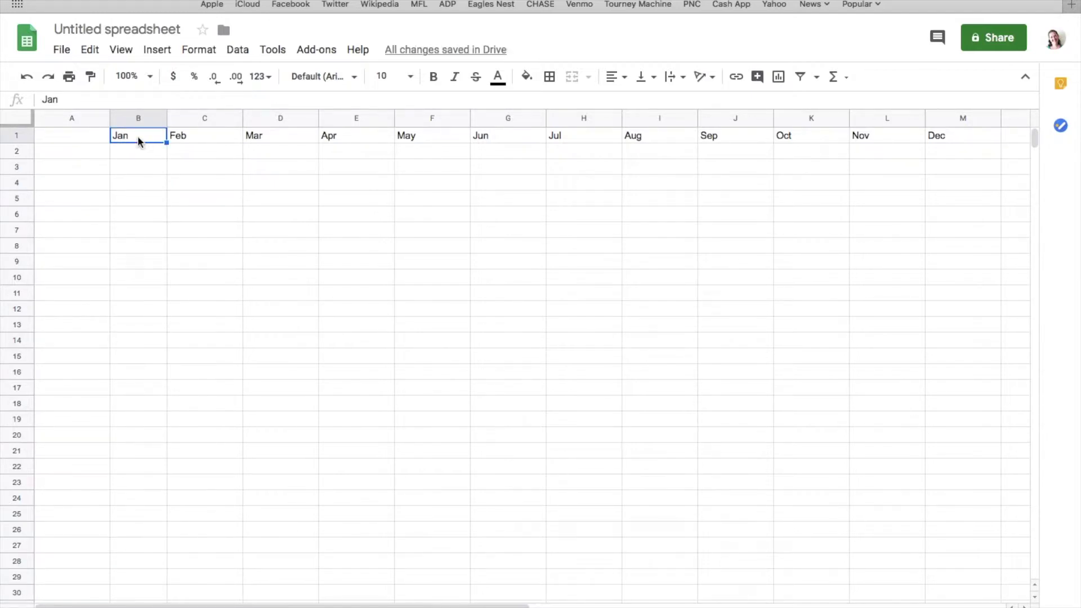
pyautogui.moveTo(164, 120); pyautogui.dragTo(168, 123)
pyautogui.click(153, 228)
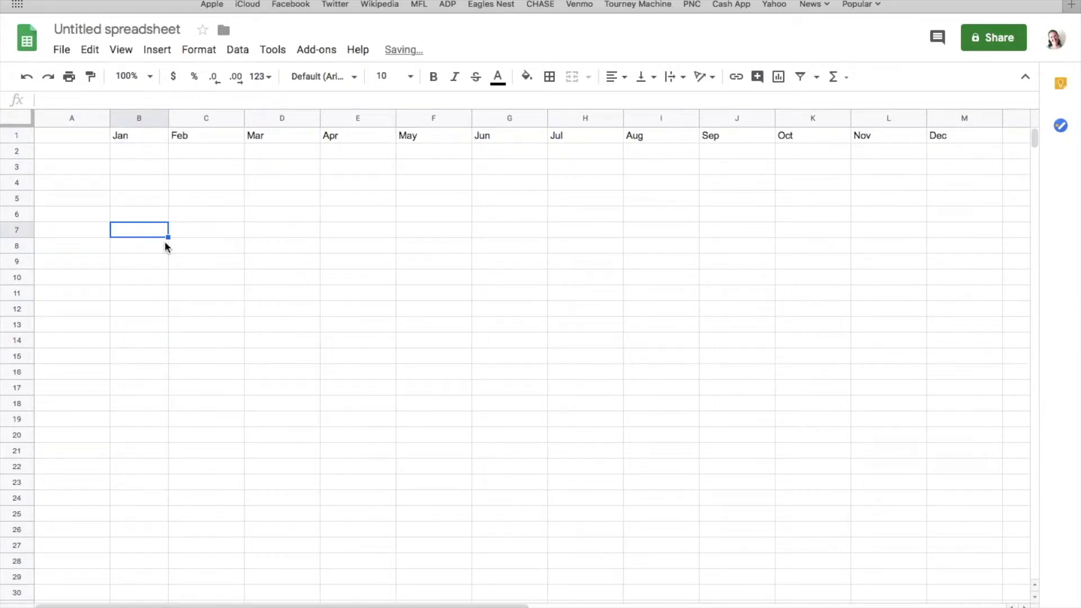
# Make the Jan heading in cell B1 bold and center it horizontally.
pyautogui.click(130, 137)
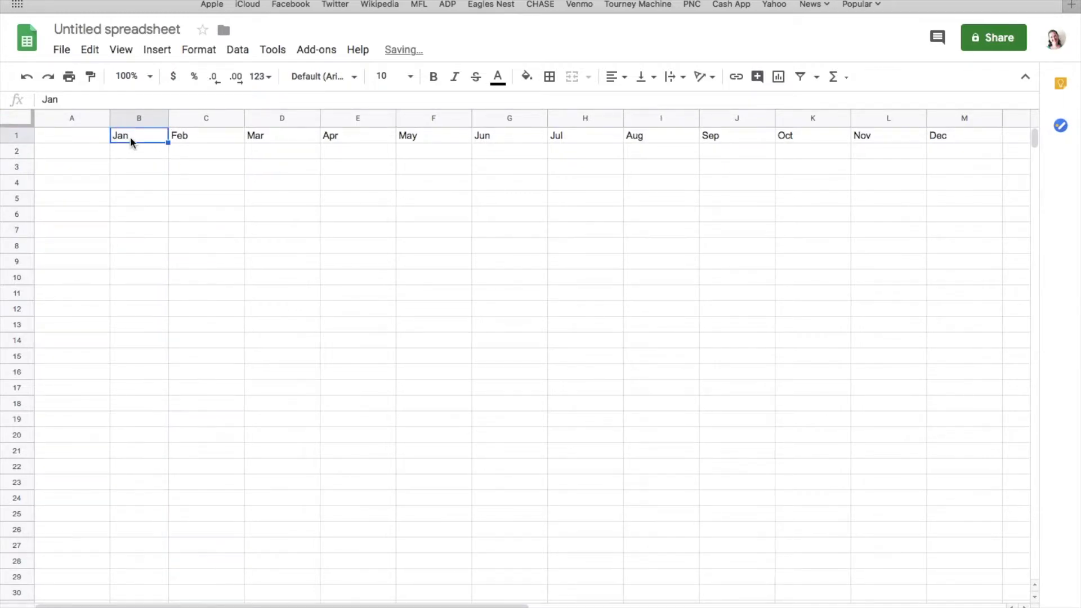
pyautogui.click(439, 83)
pyautogui.click(621, 80)
pyautogui.click(634, 102)
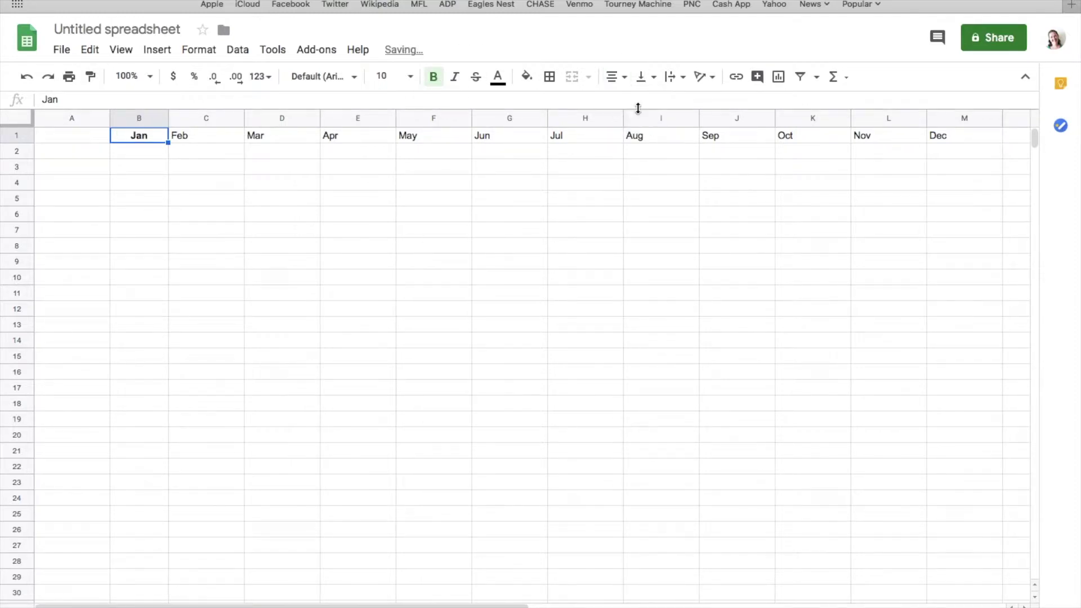
pyautogui.click(221, 214)
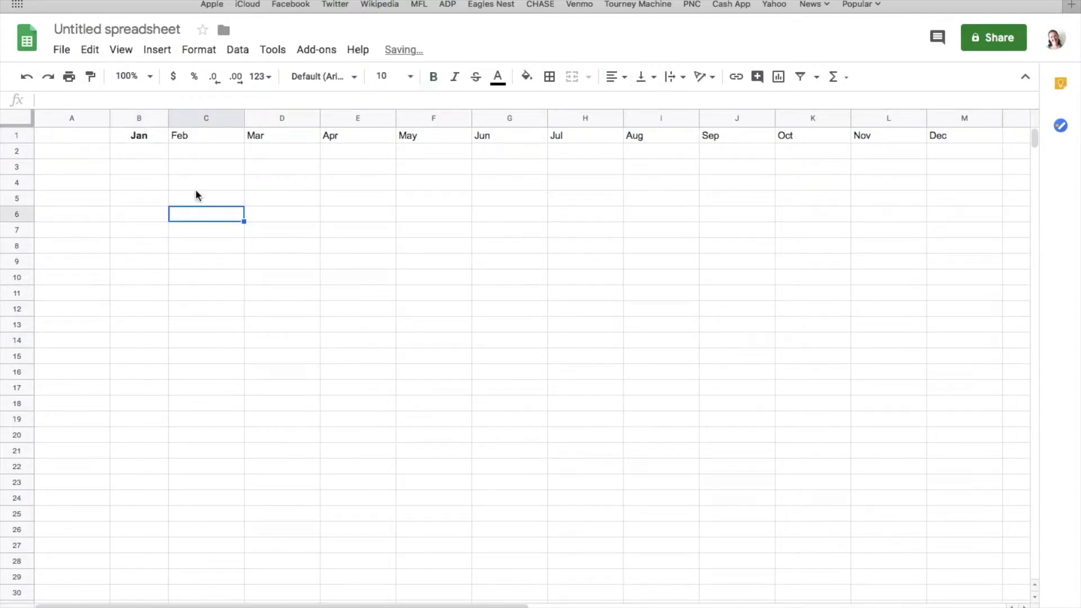
# Fill cell B1 with a medium gray and apply all borders to it.
pyautogui.click(149, 139)
pyautogui.click(529, 80)
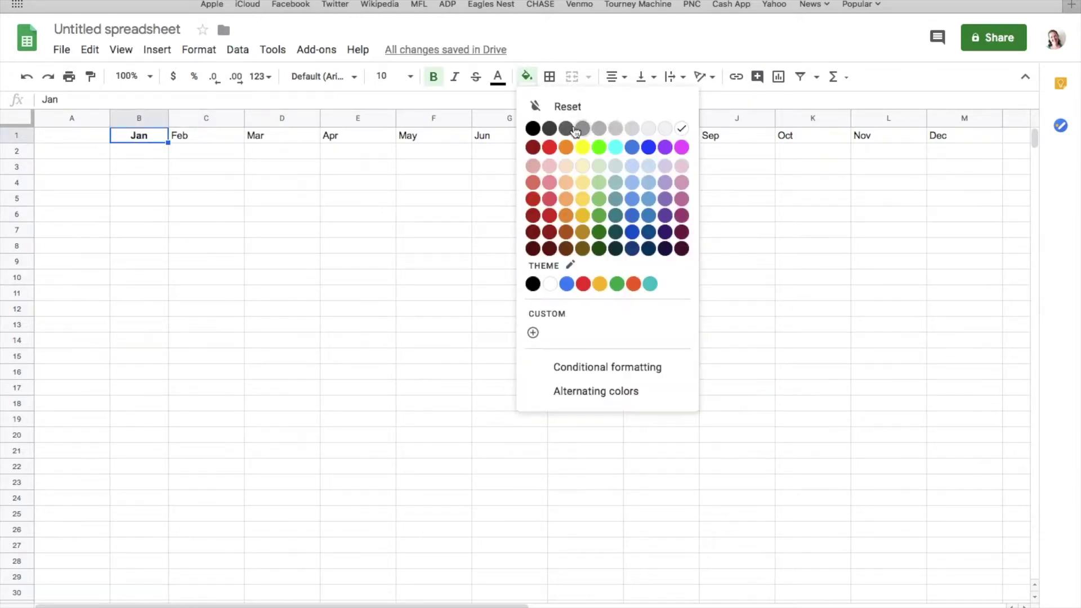
pyautogui.click(598, 129)
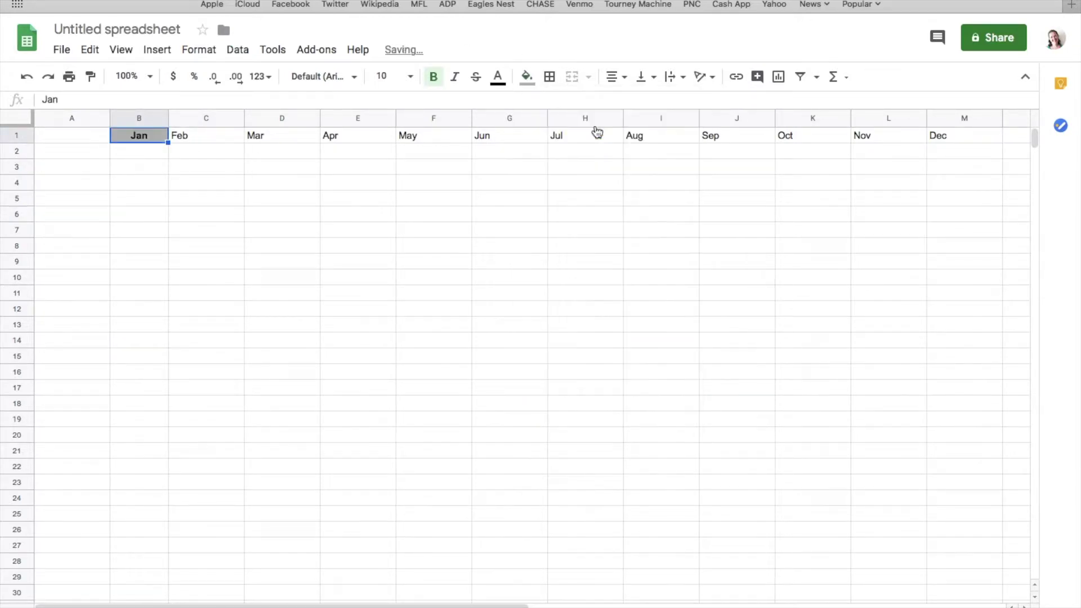
pyautogui.click(550, 77)
pyautogui.click(556, 107)
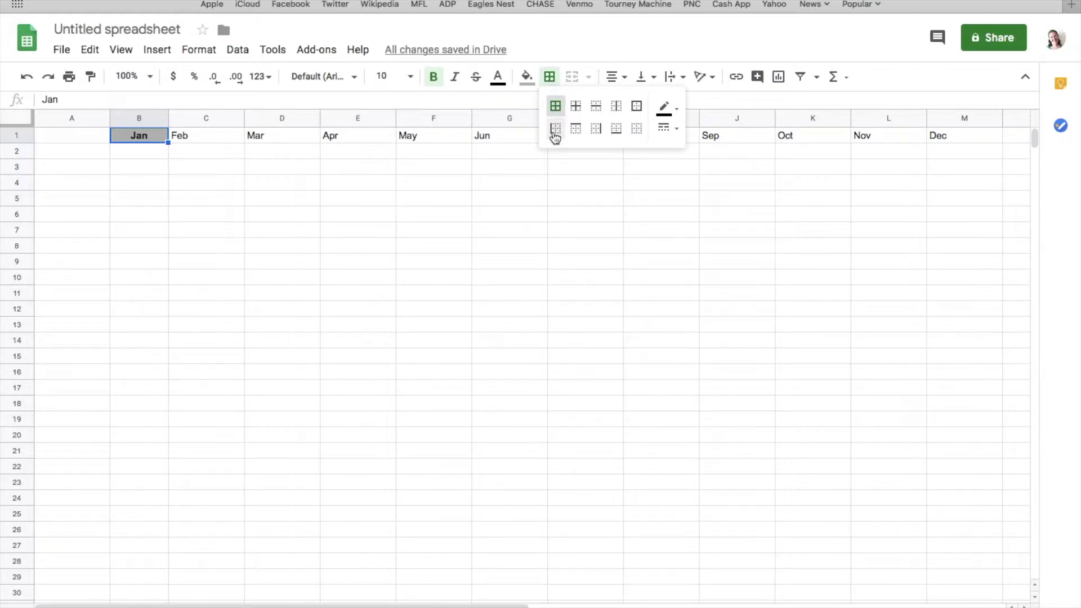
pyautogui.click(143, 260)
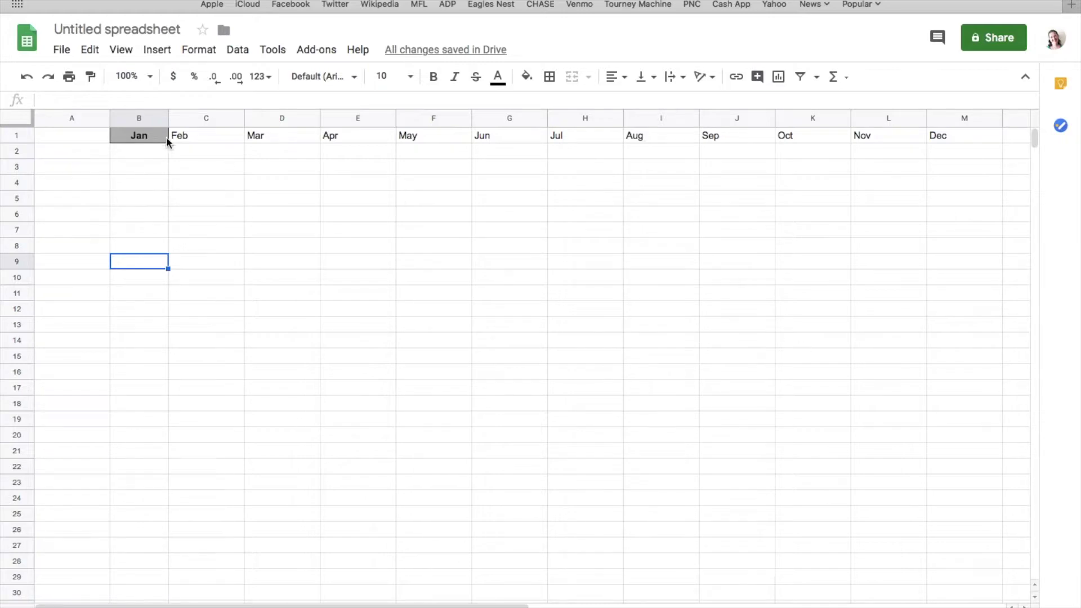
# Copy the formatting and width of column B onto columns C to M with Paint format.
pyautogui.click(127, 118)
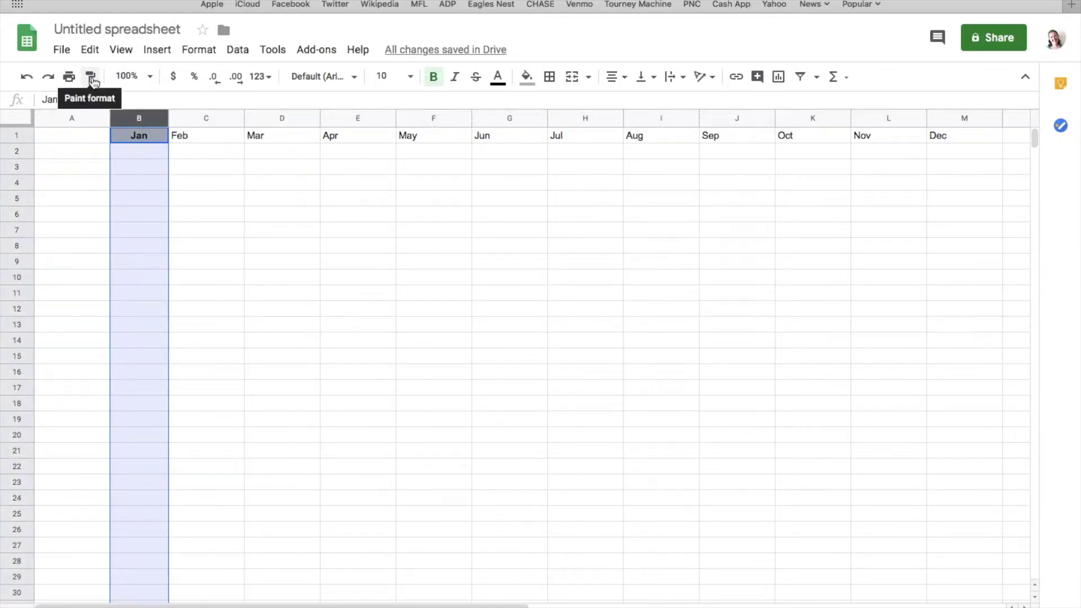
pyautogui.click(90, 78)
pyautogui.click(210, 119)
pyautogui.moveTo(210, 119)
pyautogui.mouseDown()
pyautogui.moveTo(627, 144)
pyautogui.moveTo(994, 141)
pyautogui.mouseUp()
pyautogui.click(462, 298)
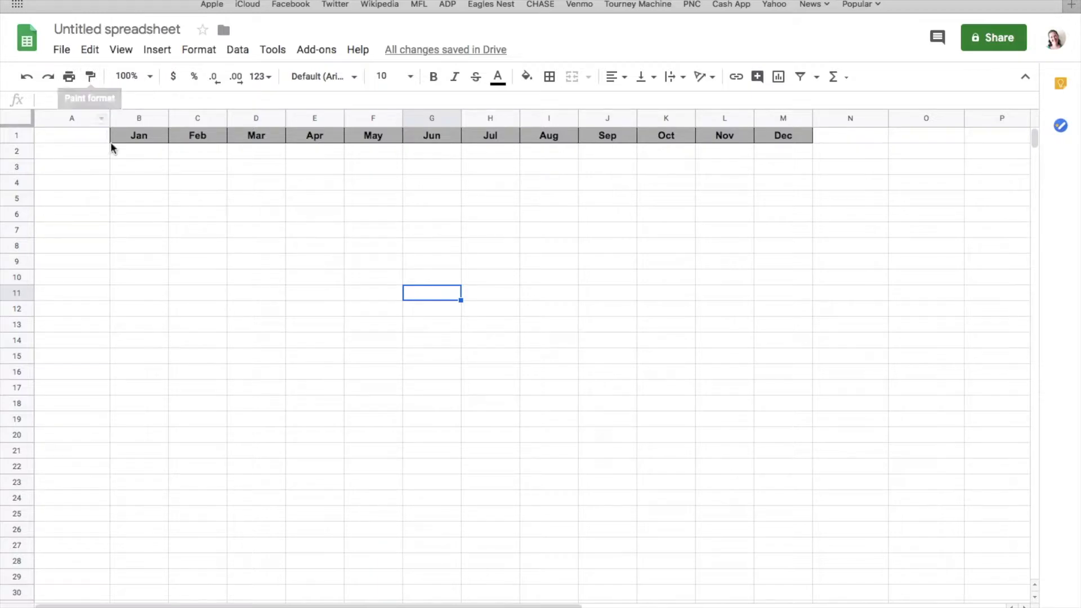
# Widen column A to make room for row labels.
pyautogui.moveTo(108, 122); pyautogui.dragTo(158, 130)
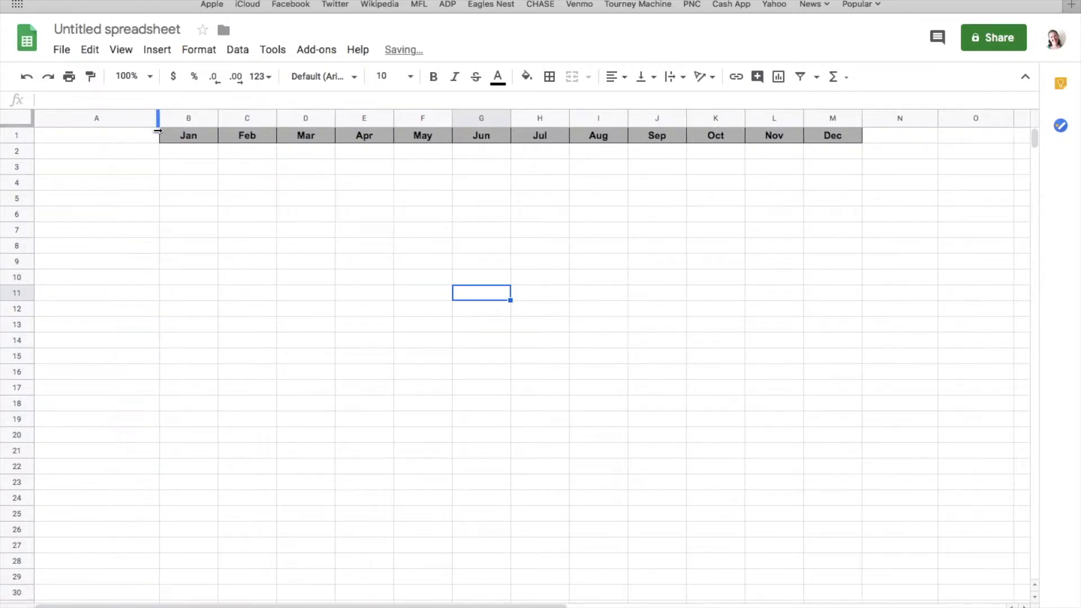
pyautogui.click(156, 131)
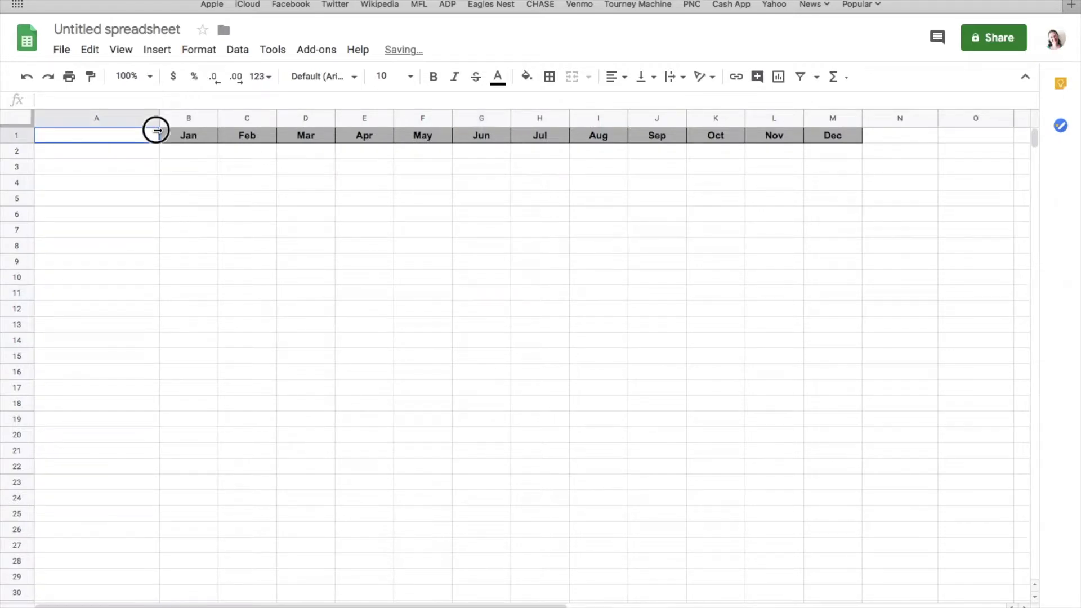
pyautogui.click(121, 186)
# Enter the row label "Income Source" in cell A2.
pyautogui.click(121, 155)
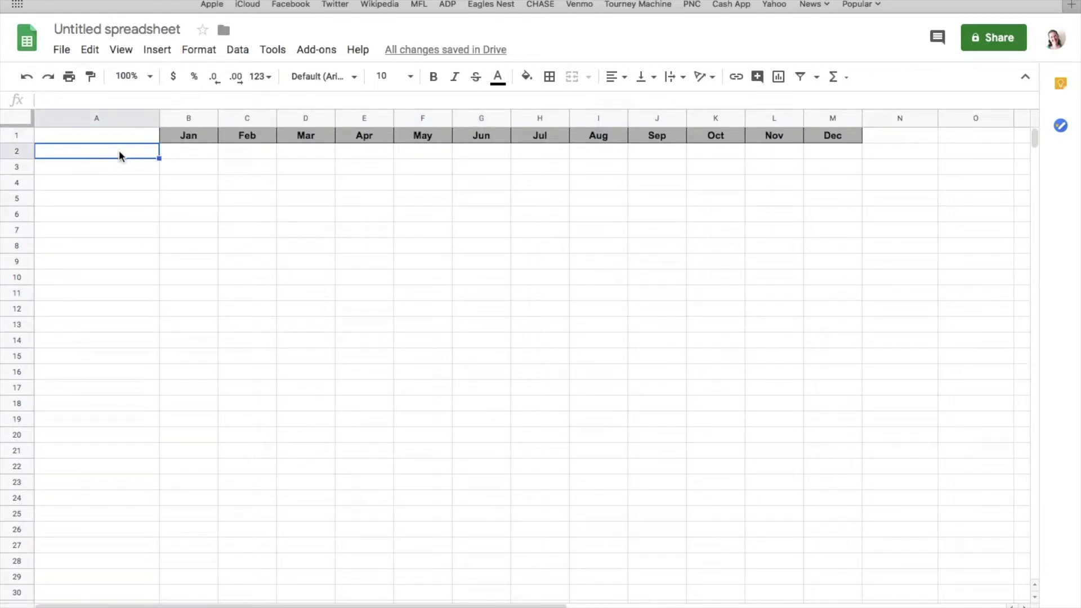
pyautogui.click(114, 168)
pyautogui.click(113, 183)
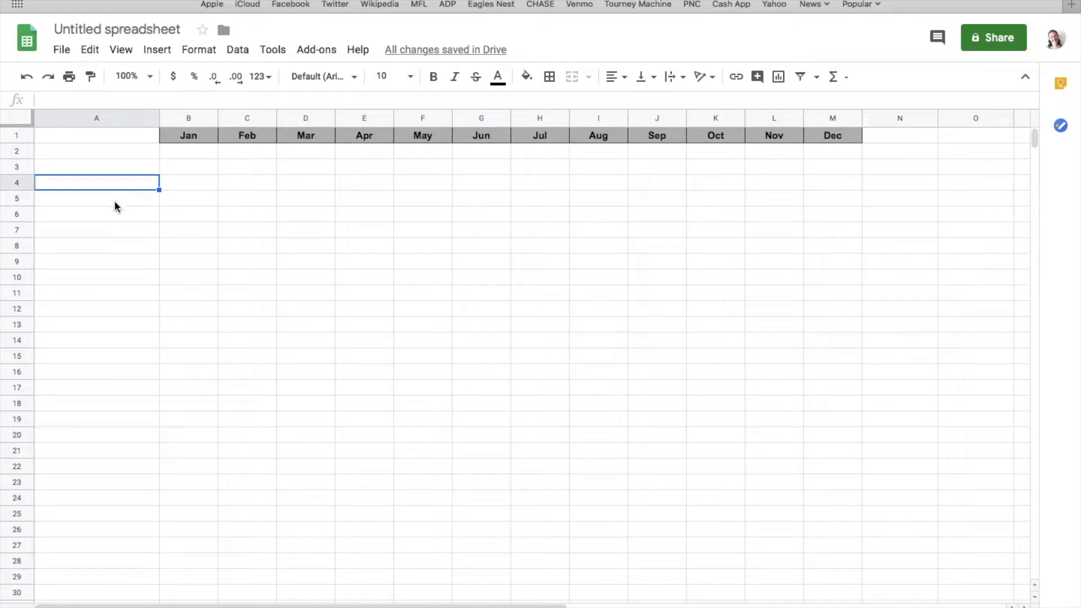
pyautogui.click(114, 200)
pyautogui.click(101, 150)
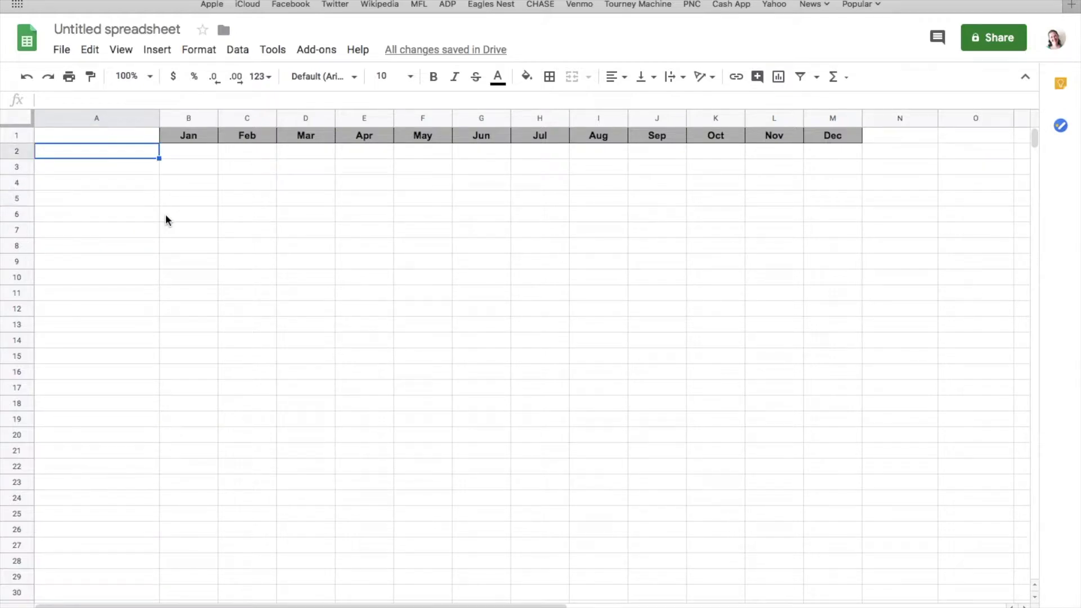
pyautogui.write('Income Source')
pyautogui.press('Return')
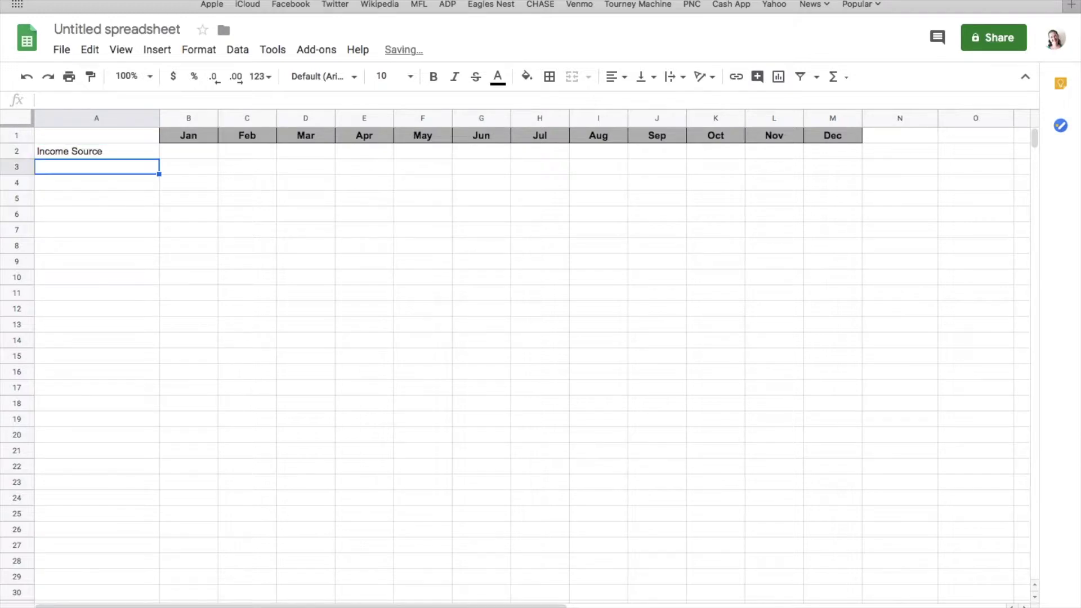
# Copy the Income Source label from cell A2 into cells A3 to A10 and narrow column A slightly.
pyautogui.click(86, 157)
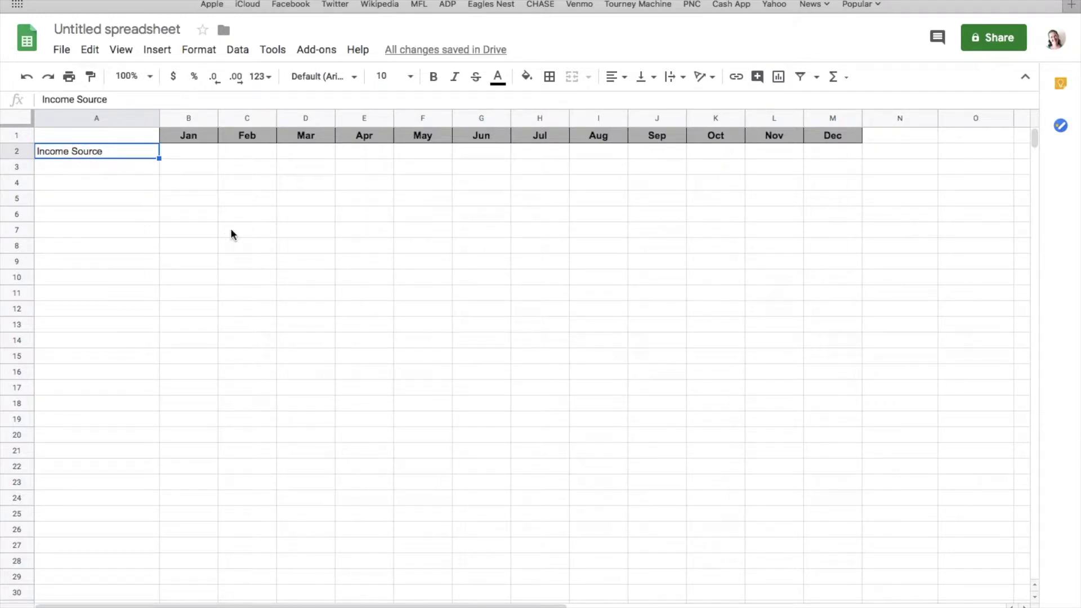
pyautogui.click(231, 233)
pyautogui.click(107, 157)
pyautogui.hotkey('ctrl', 'c')
pyautogui.moveTo(96, 168); pyautogui.dragTo(98, 278)
pyautogui.hotkey('ctrl', 'v')
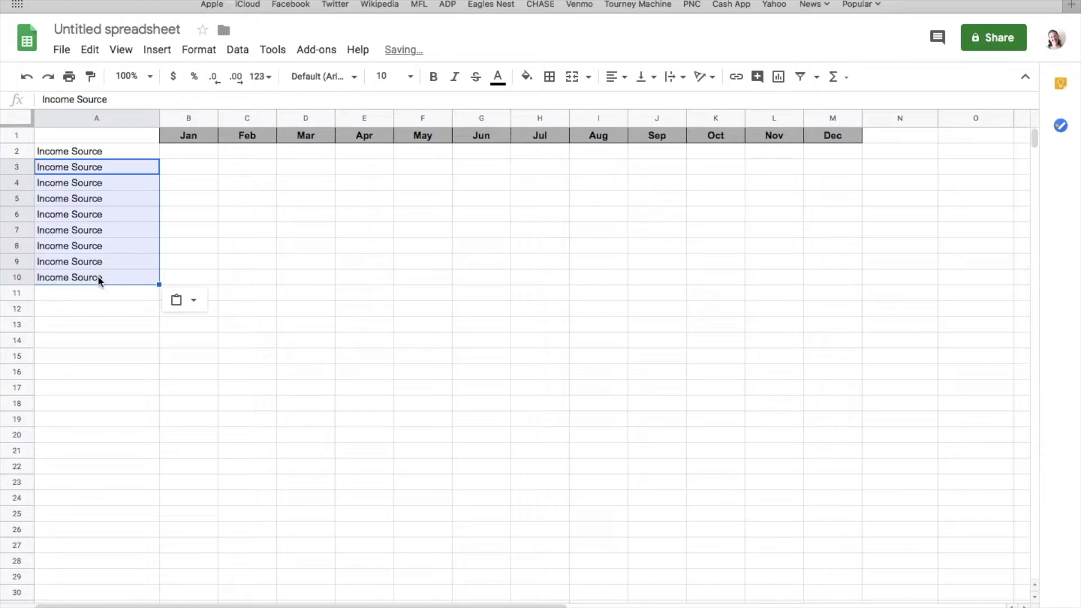
pyautogui.click(108, 323)
pyautogui.moveTo(157, 128); pyautogui.dragTo(144, 118)
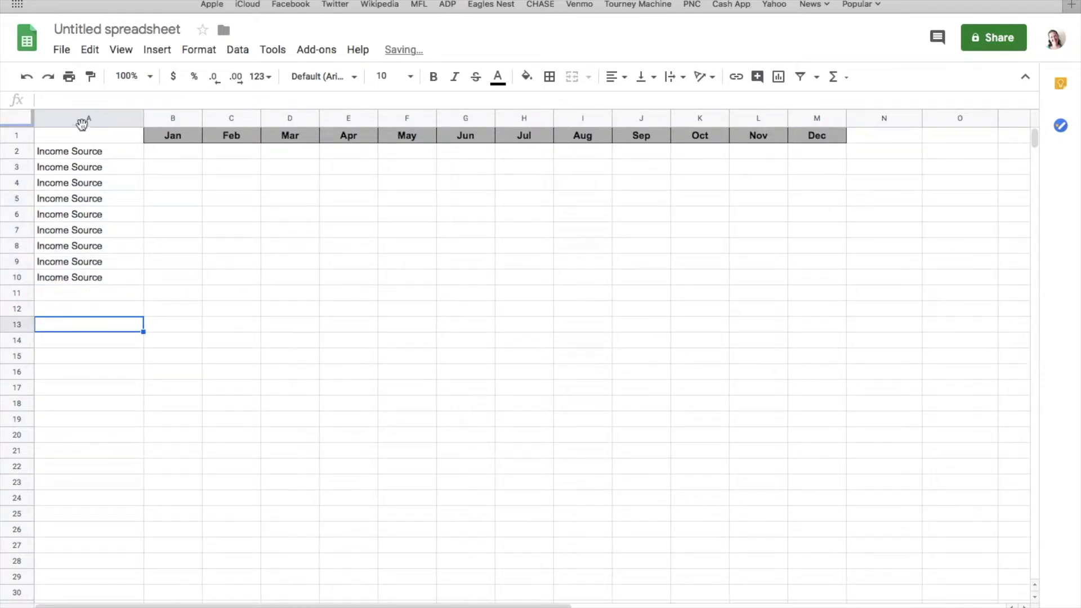
pyautogui.click(83, 148)
pyautogui.click(85, 170)
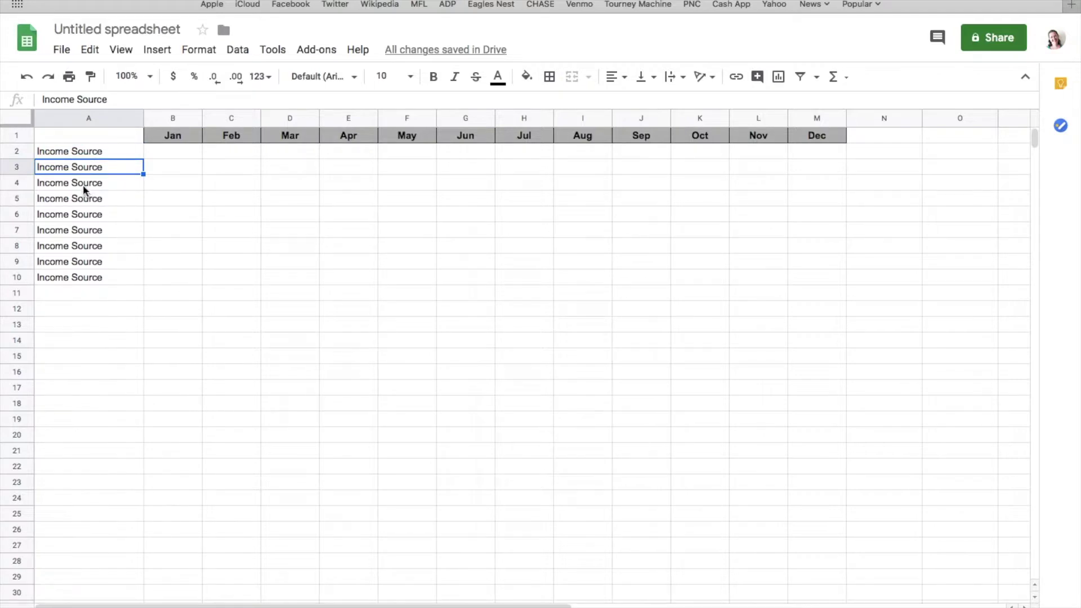
pyautogui.click(83, 185)
pyautogui.click(83, 199)
pyautogui.click(88, 216)
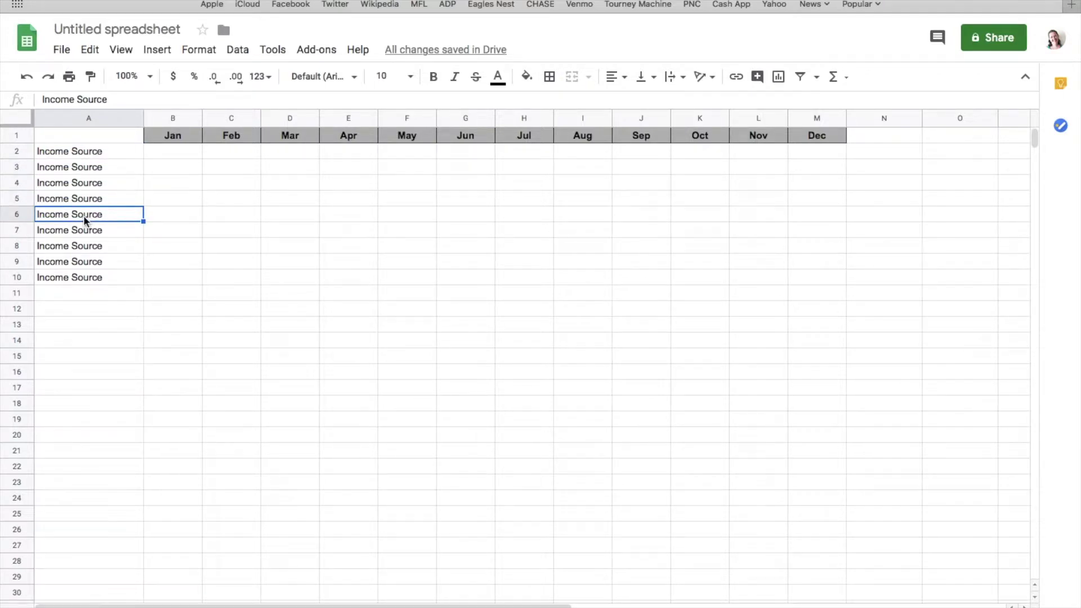
pyautogui.click(75, 152)
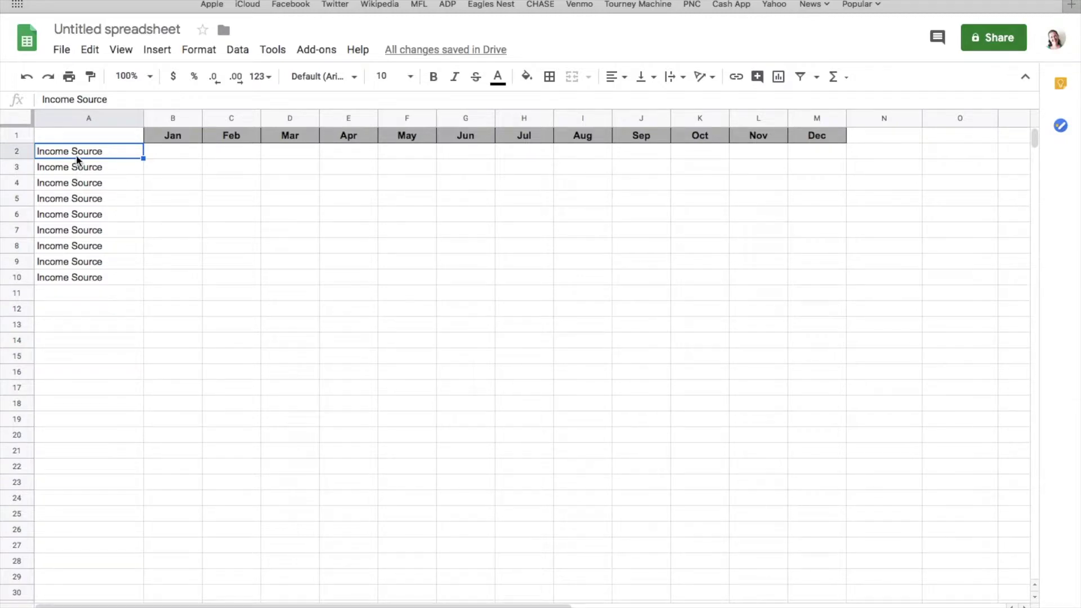
pyautogui.click(79, 167)
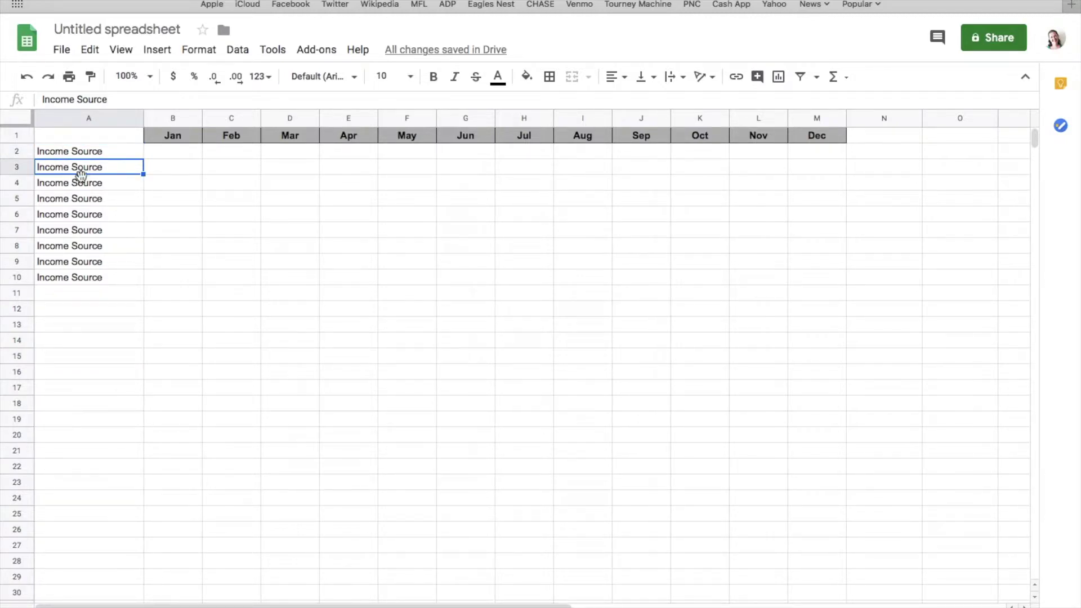
pyautogui.click(82, 186)
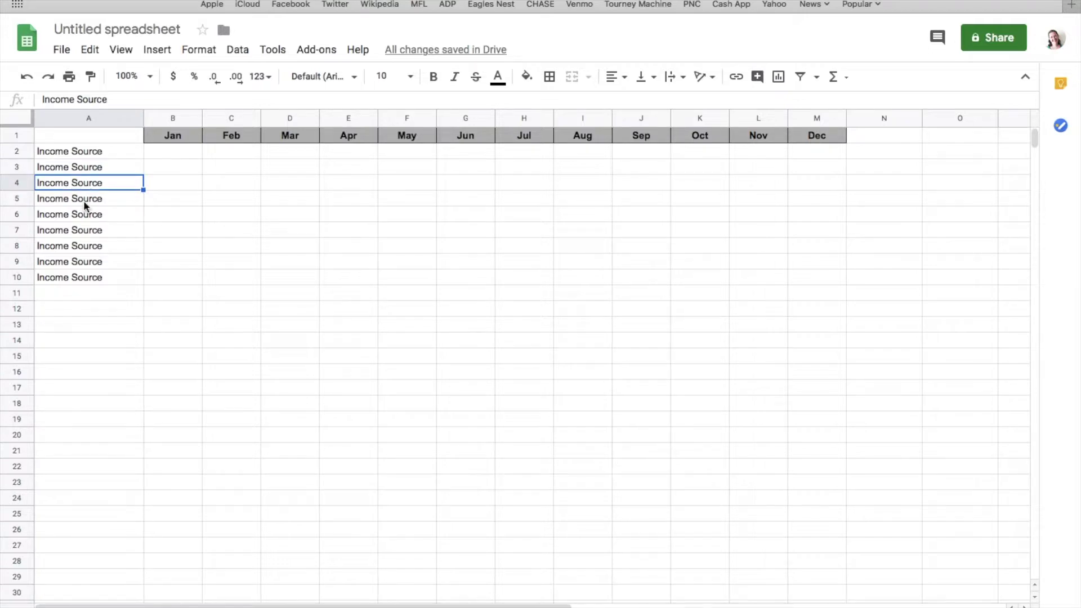
pyautogui.click(85, 199)
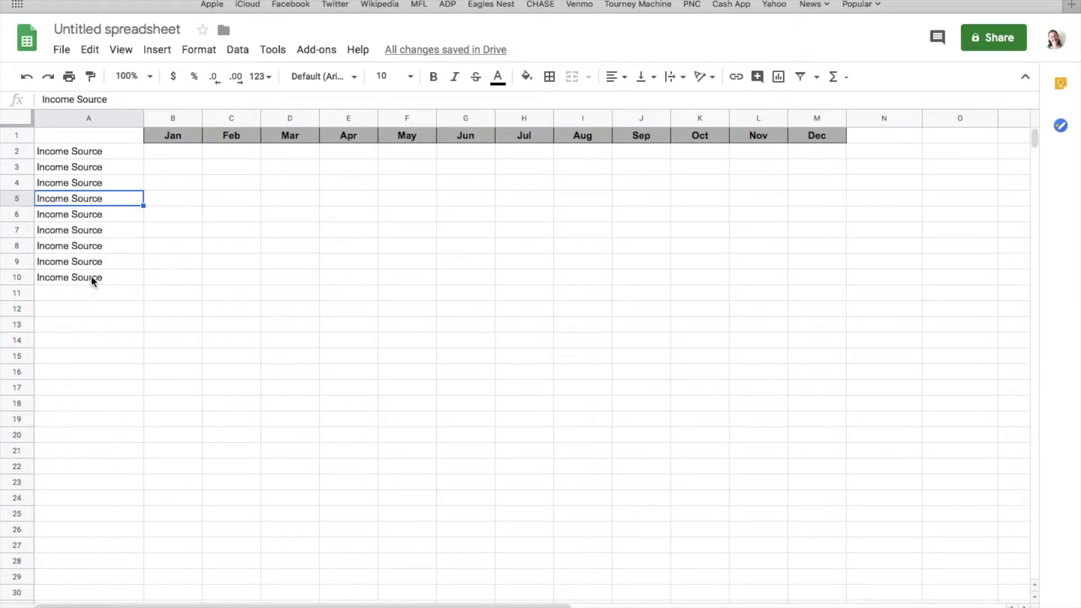
pyautogui.click(92, 166)
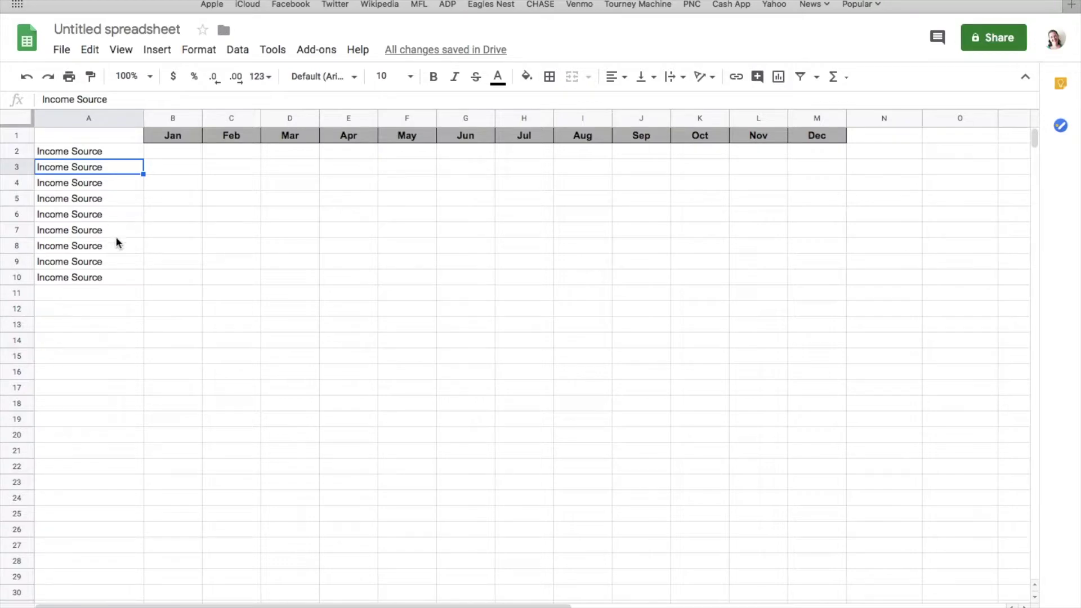
pyautogui.click(106, 309)
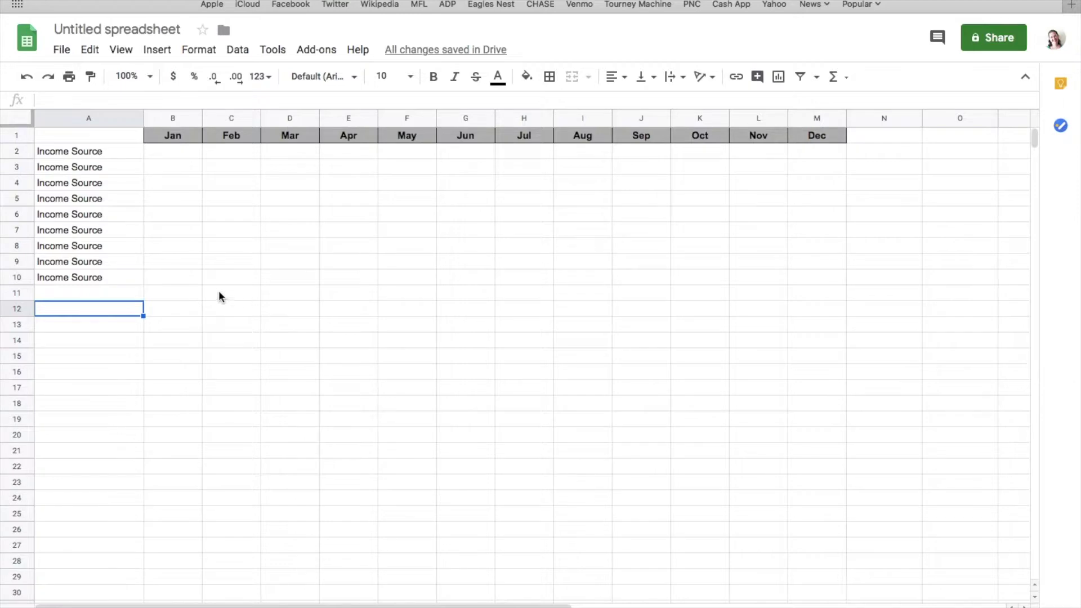
pyautogui.moveTo(86, 151); pyautogui.dragTo(99, 282)
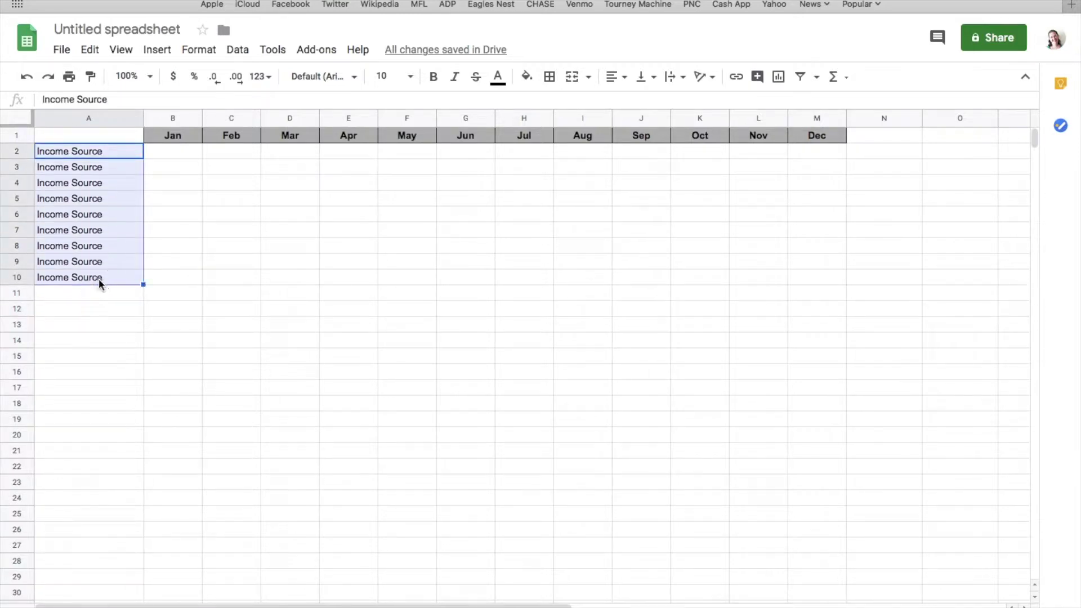
pyautogui.click(153, 299)
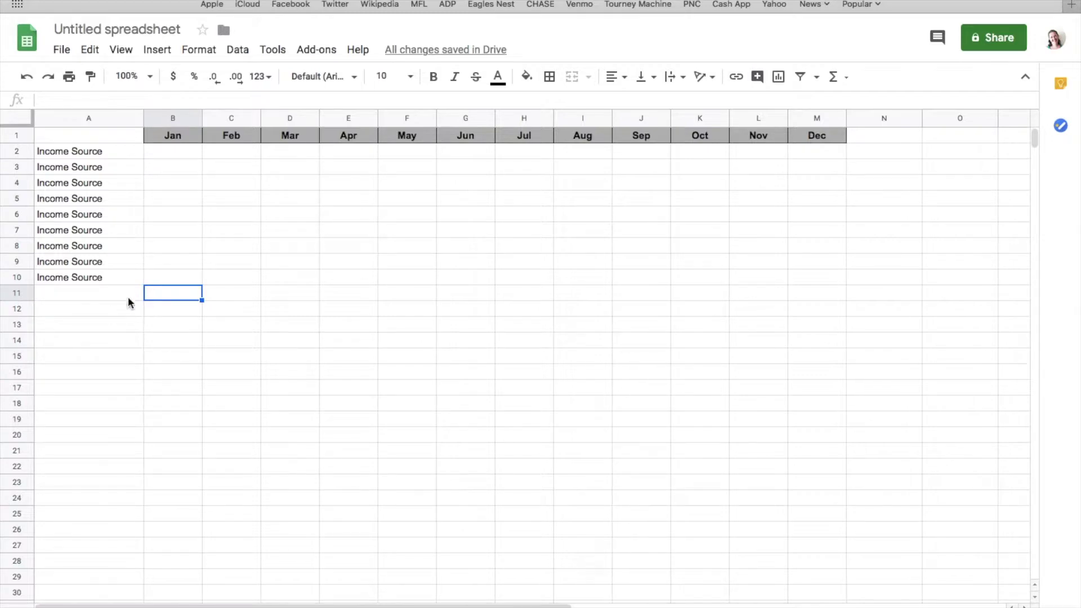
# Add a top border to cells B11 to M11, beneath the last income source row.
pyautogui.click(168, 303)
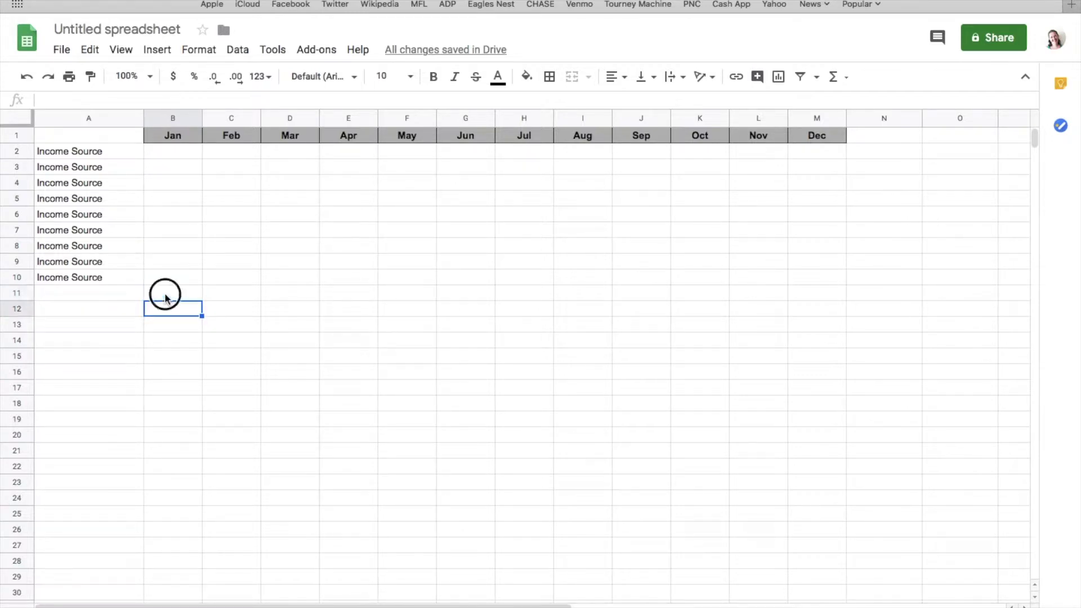
pyautogui.click(166, 295)
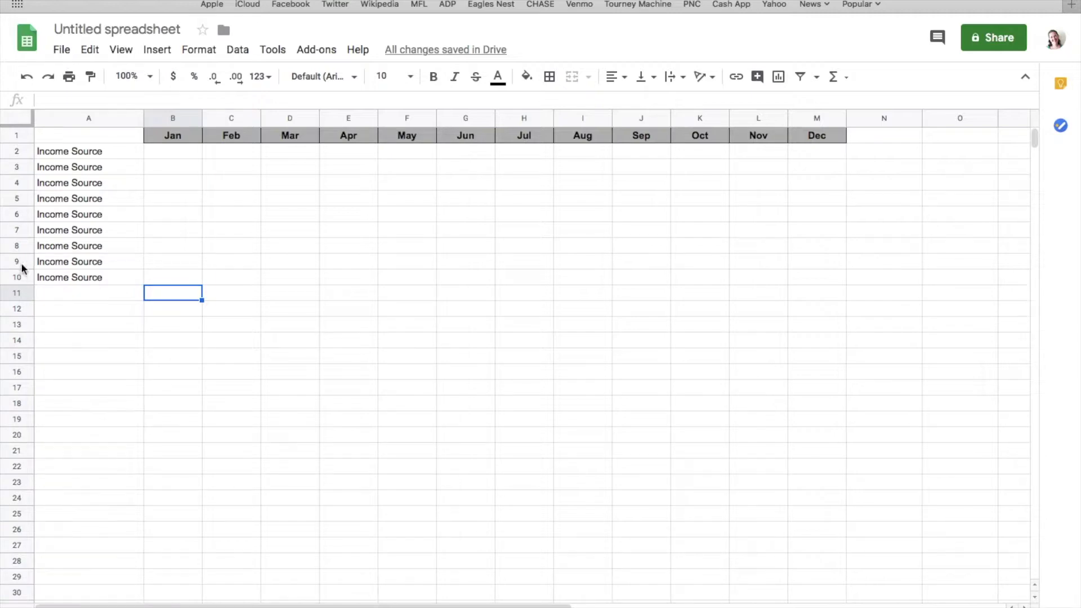
pyautogui.moveTo(162, 297); pyautogui.dragTo(816, 302)
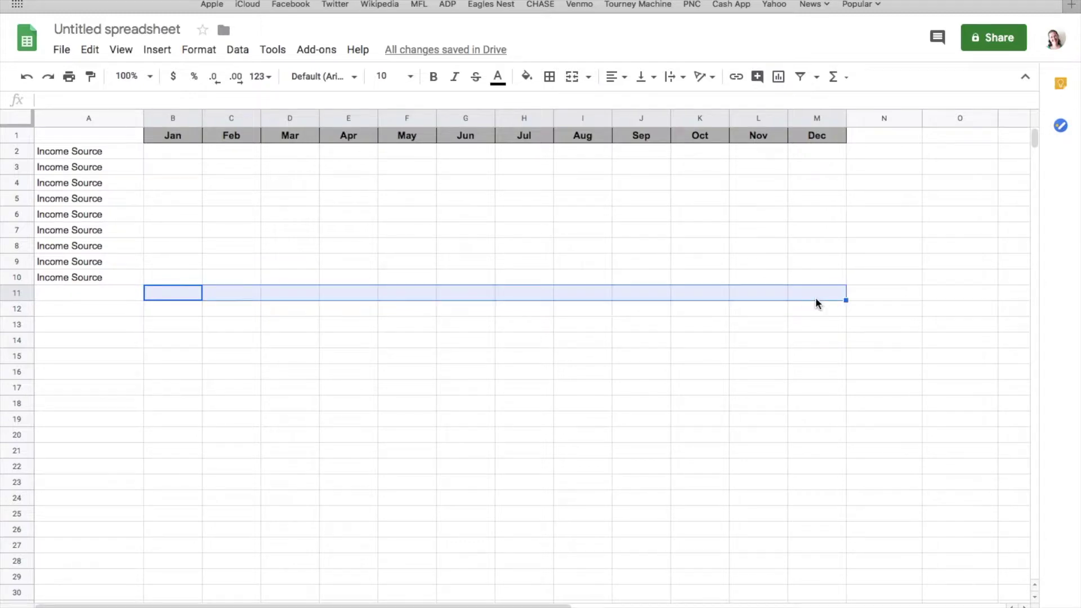
pyautogui.click(550, 78)
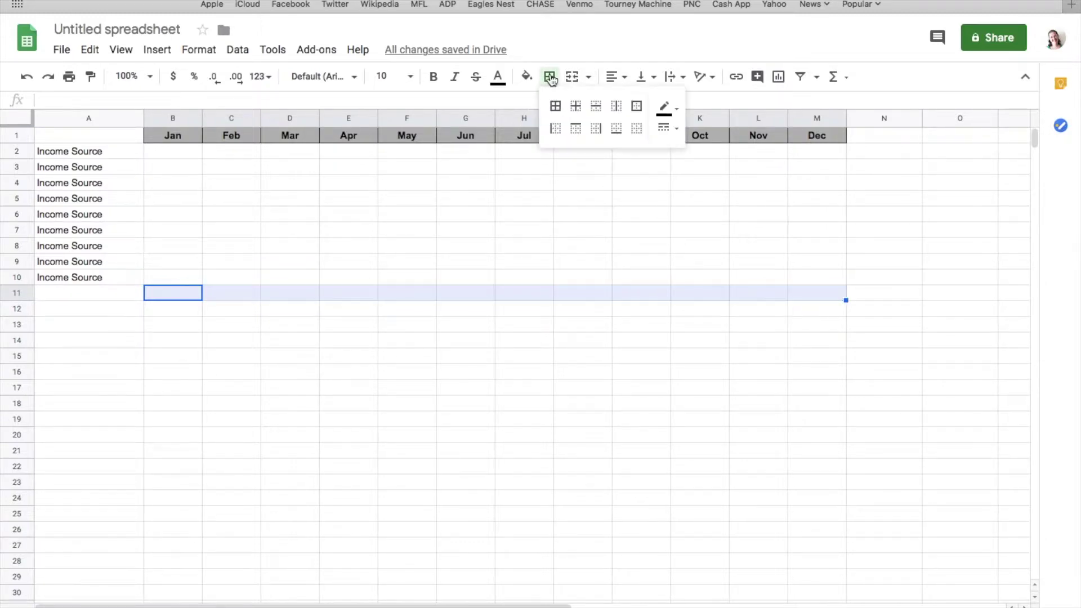
pyautogui.click(575, 131)
pyautogui.click(521, 346)
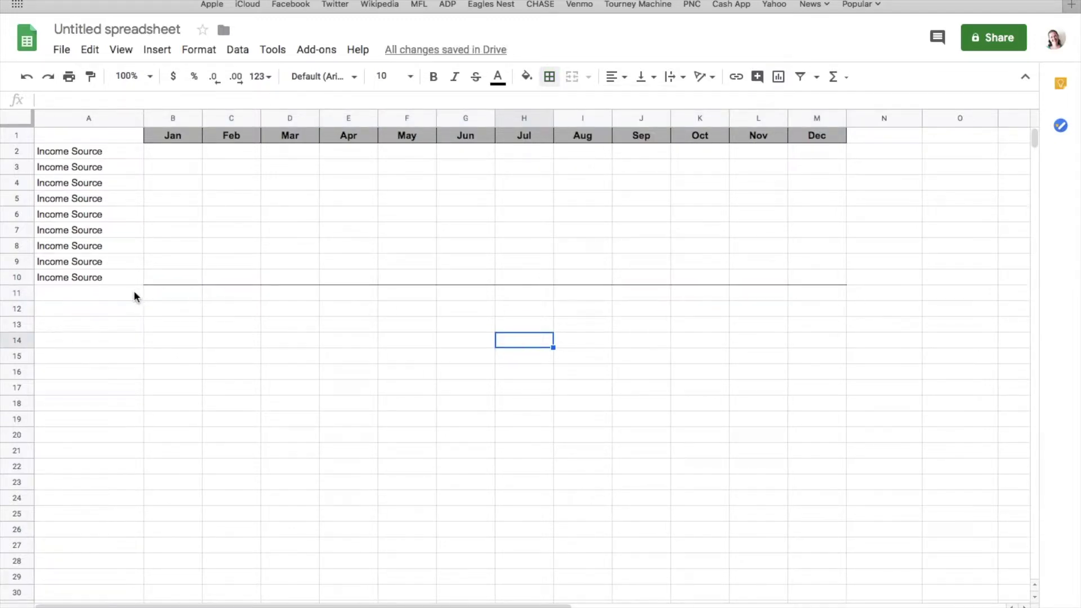
pyautogui.click(173, 295)
pyautogui.click(234, 294)
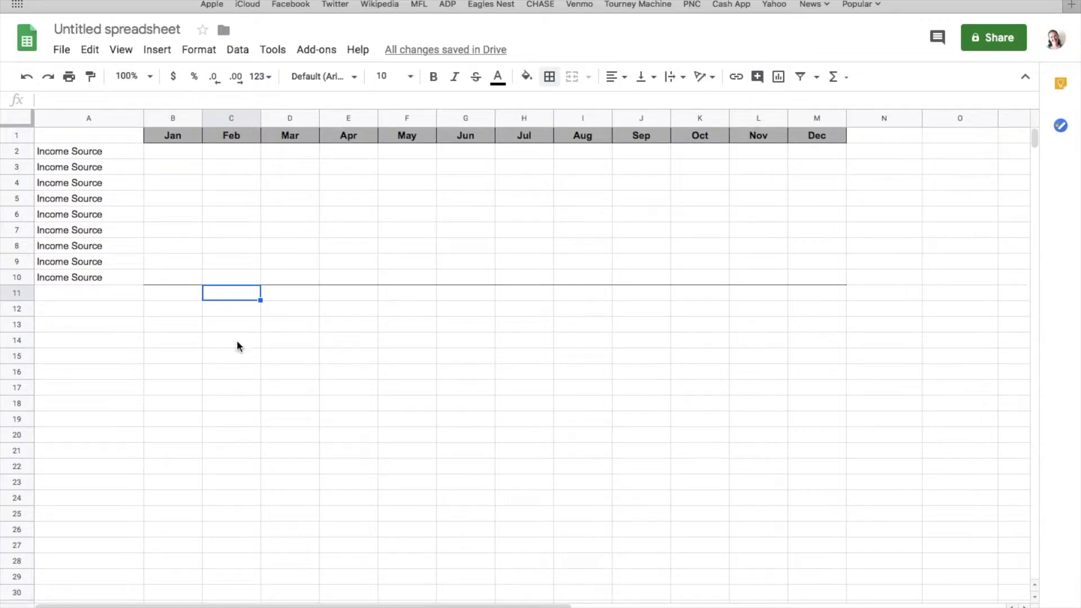
pyautogui.click(198, 278)
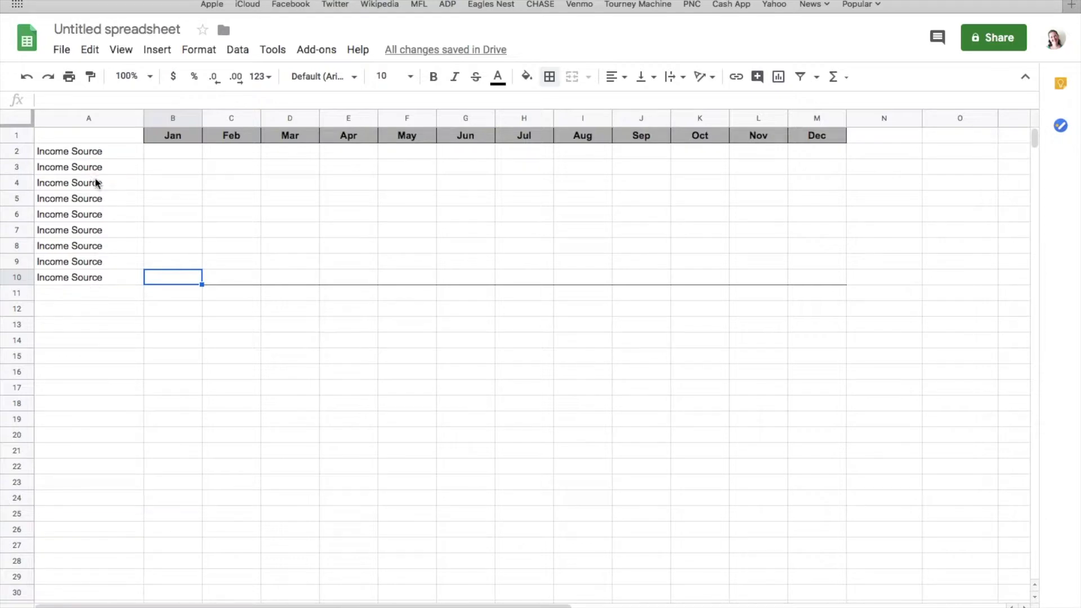
# Enter 100 in cell B2 as the first income source's January amount.
pyautogui.click(181, 154)
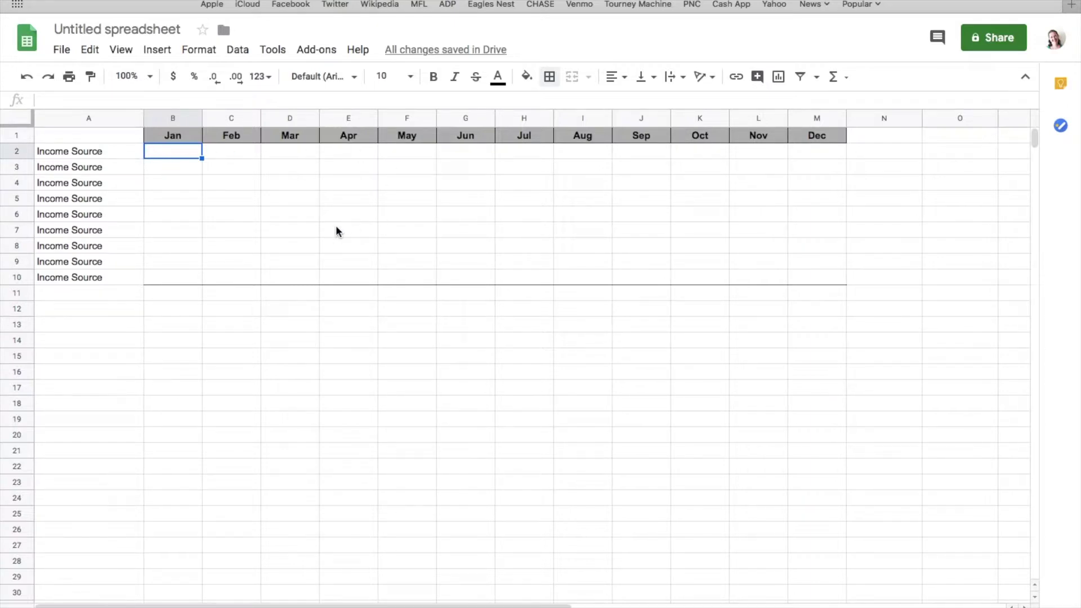
pyautogui.write('100')
pyautogui.press('Return')
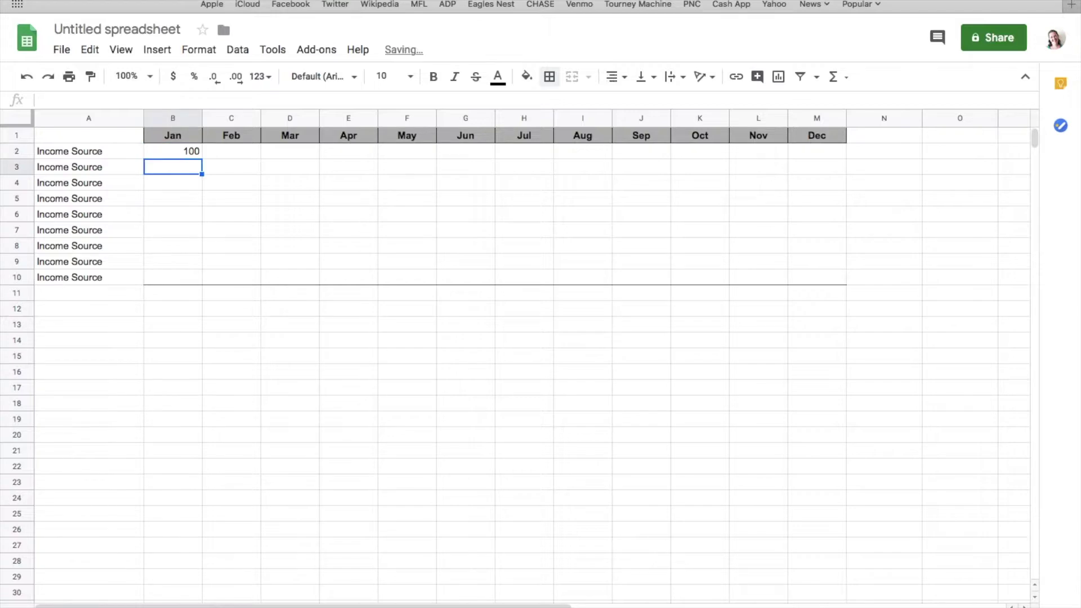
pyautogui.click(188, 150)
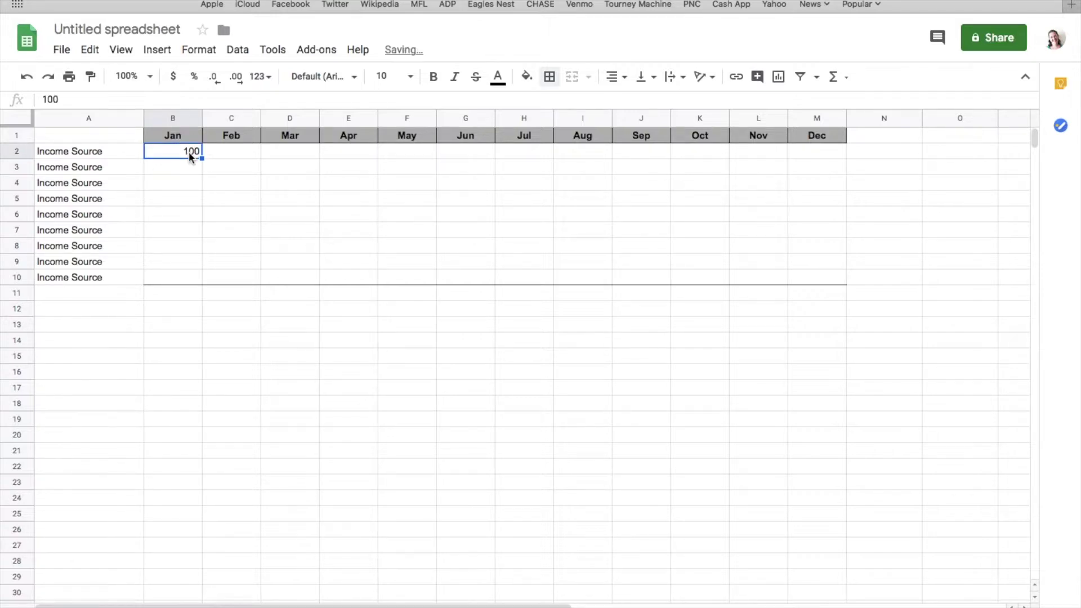
pyautogui.click(218, 183)
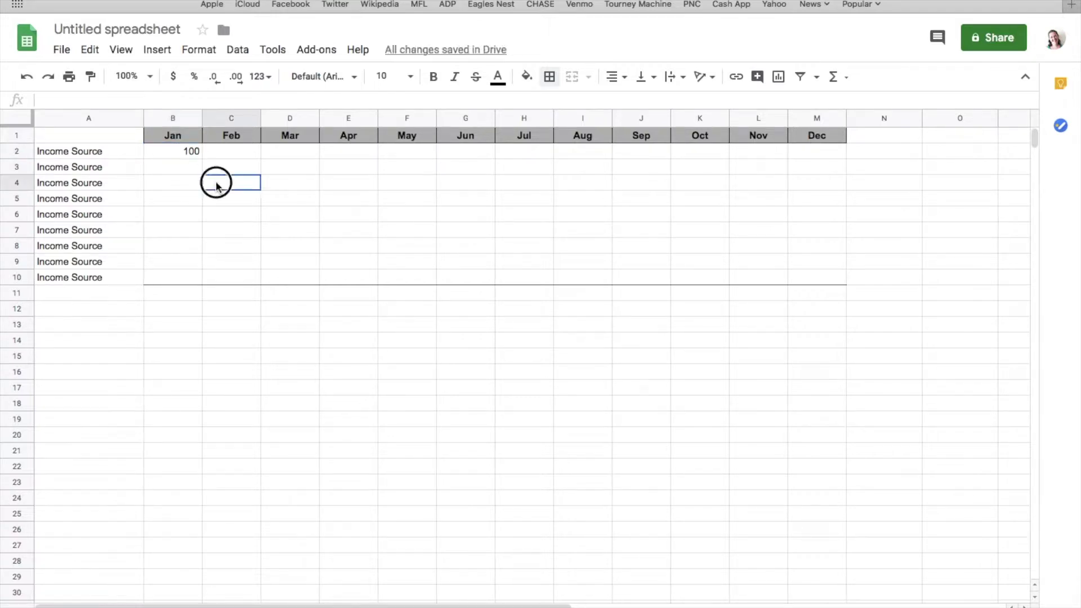
# Format the January amount in cell B2 as currency.
pyautogui.click(175, 153)
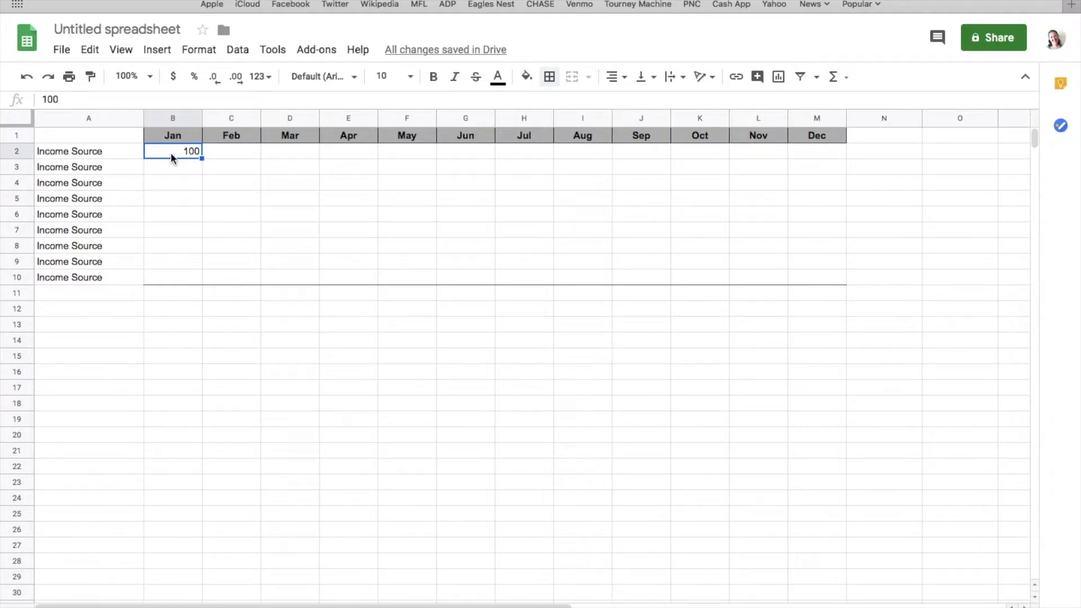
pyautogui.click(184, 170)
pyautogui.click(175, 155)
pyautogui.click(173, 79)
pyautogui.click(183, 240)
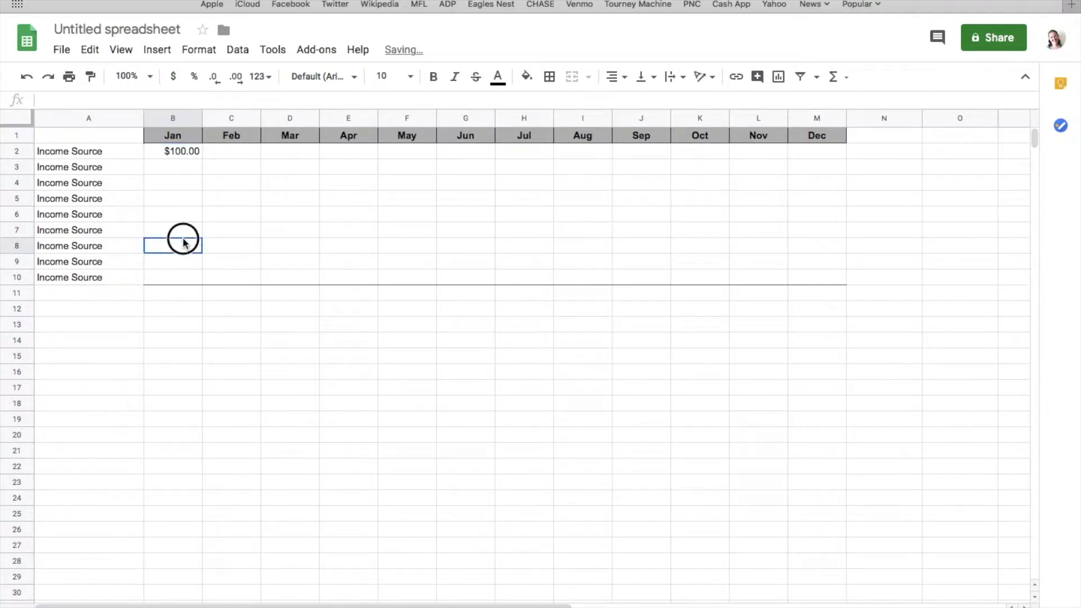
# Copy the currency formatting of cell B2 onto the range B2 to M10 with Paint format.
pyautogui.click(174, 154)
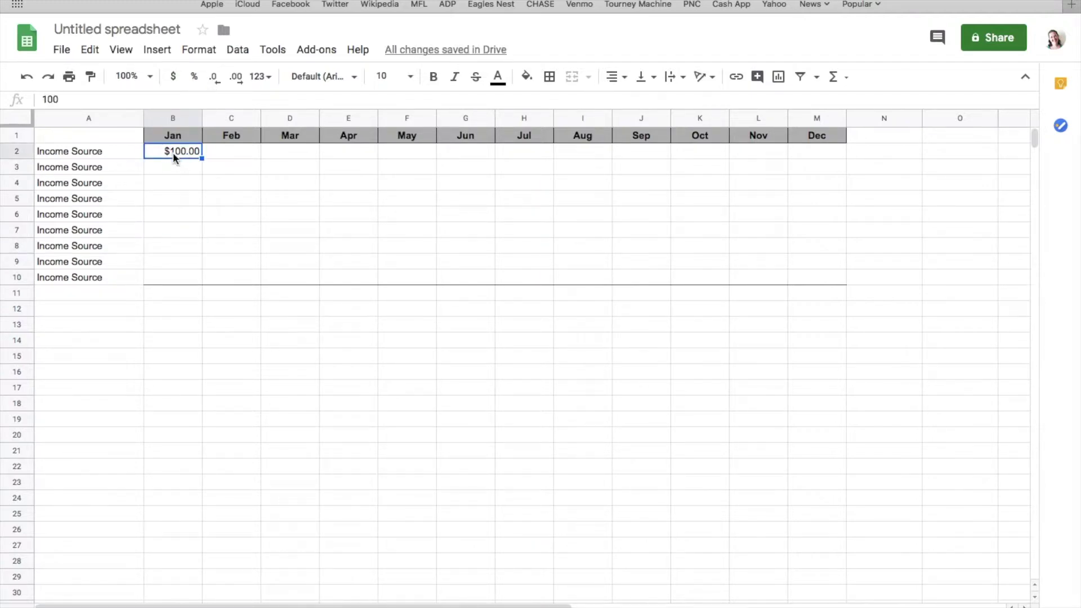
pyautogui.click(90, 76)
pyautogui.moveTo(164, 155)
pyautogui.mouseDown()
pyautogui.moveTo(436, 296)
pyautogui.moveTo(737, 260)
pyautogui.moveTo(819, 272)
pyautogui.mouseUp()
pyautogui.click(231, 235)
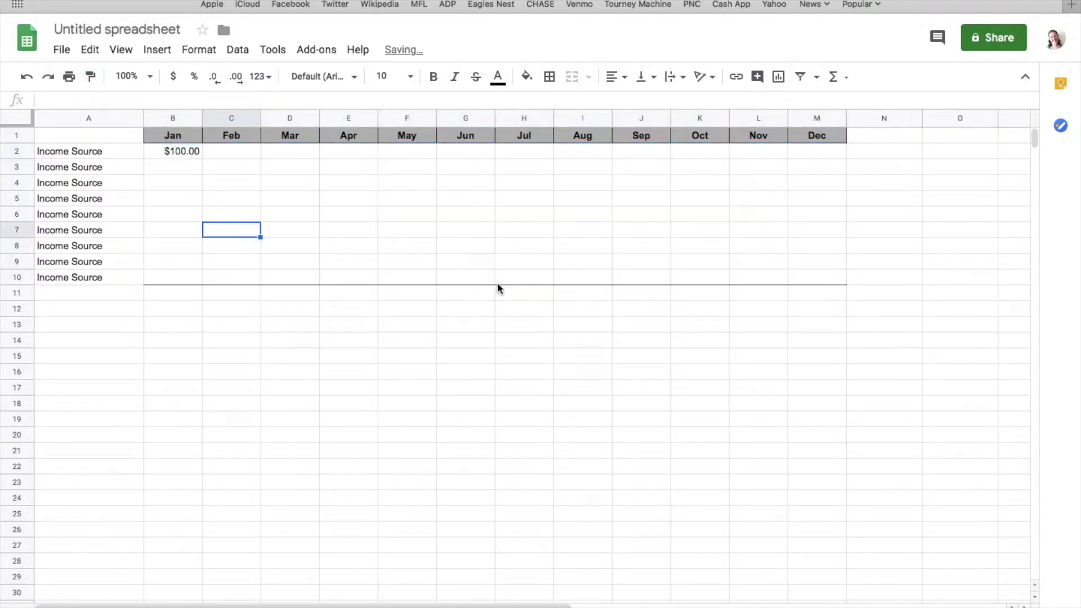
# Enter 100 in cell C2 as the first income source's February amount.
pyautogui.click(221, 156)
pyautogui.write('100')
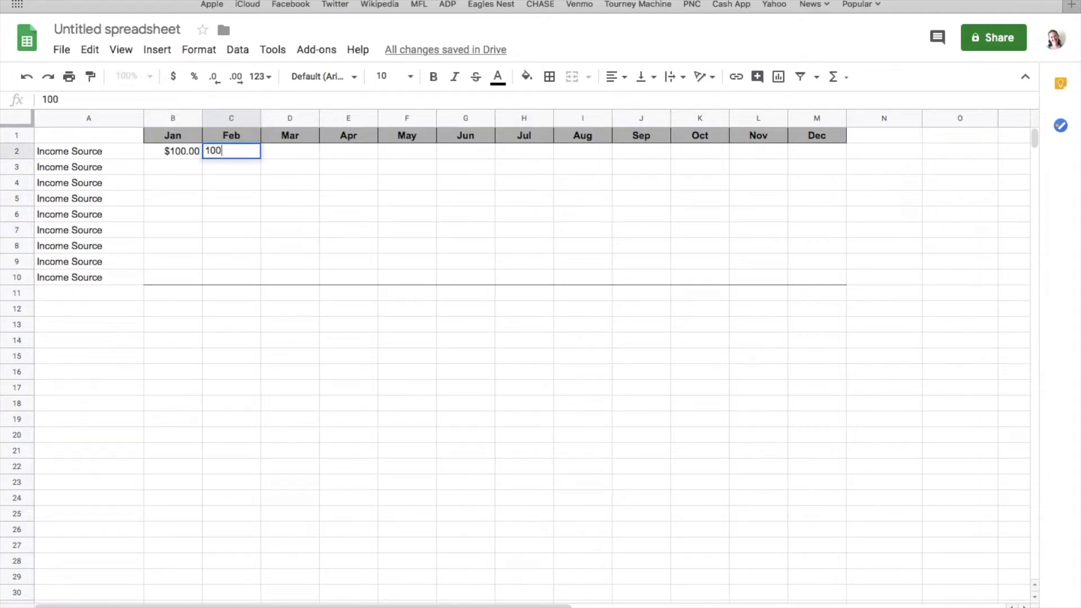
pyautogui.press('Return')
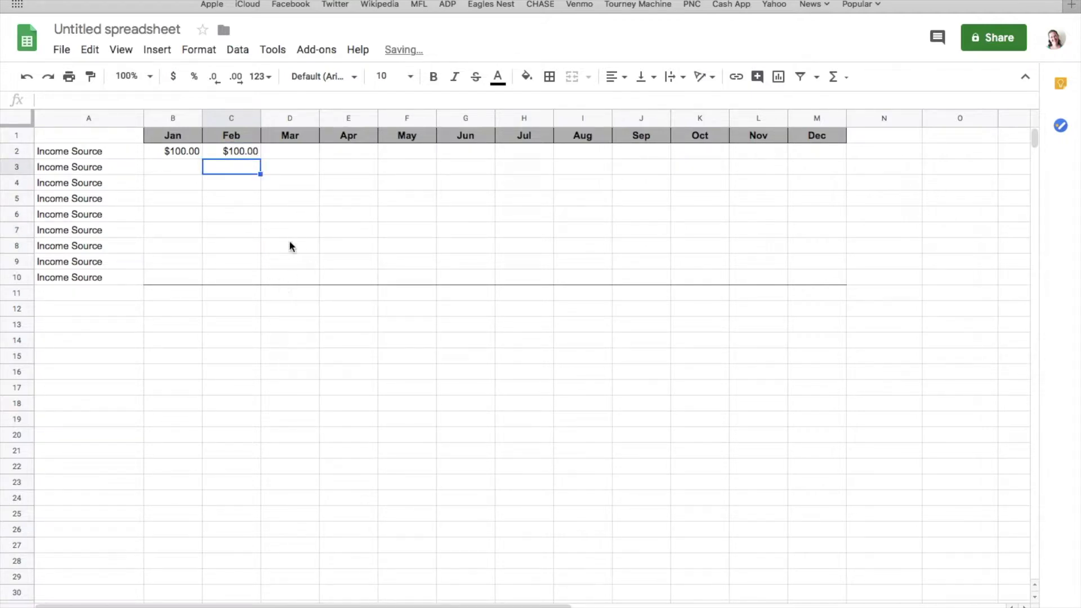
# Copy the $100.00 amount from cell B2 into the range B2 to I3, covering Jan to Aug.
pyautogui.click(183, 152)
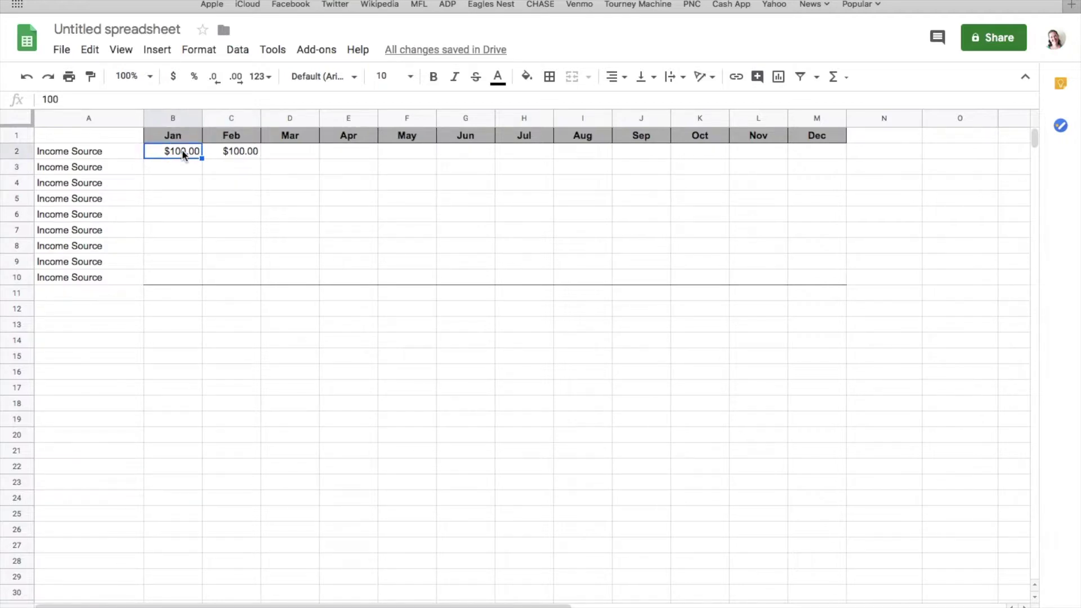
pyautogui.moveTo(180, 166); pyautogui.dragTo(579, 172)
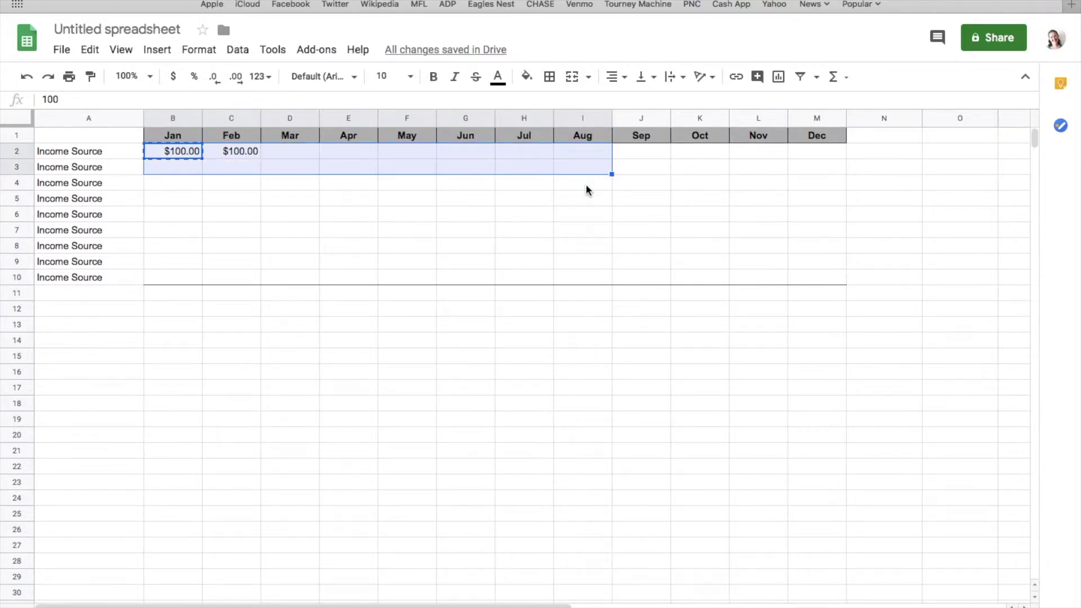
pyautogui.write('$100.00\t$100.00\t$100.00\t$100.00\t$100.00\t$100.00\t$100.00\t$100.00 $100.00\t$100.00\t$100.00\t$100.00\t$100.00\t$100.00\t$100.00\t$100.00')
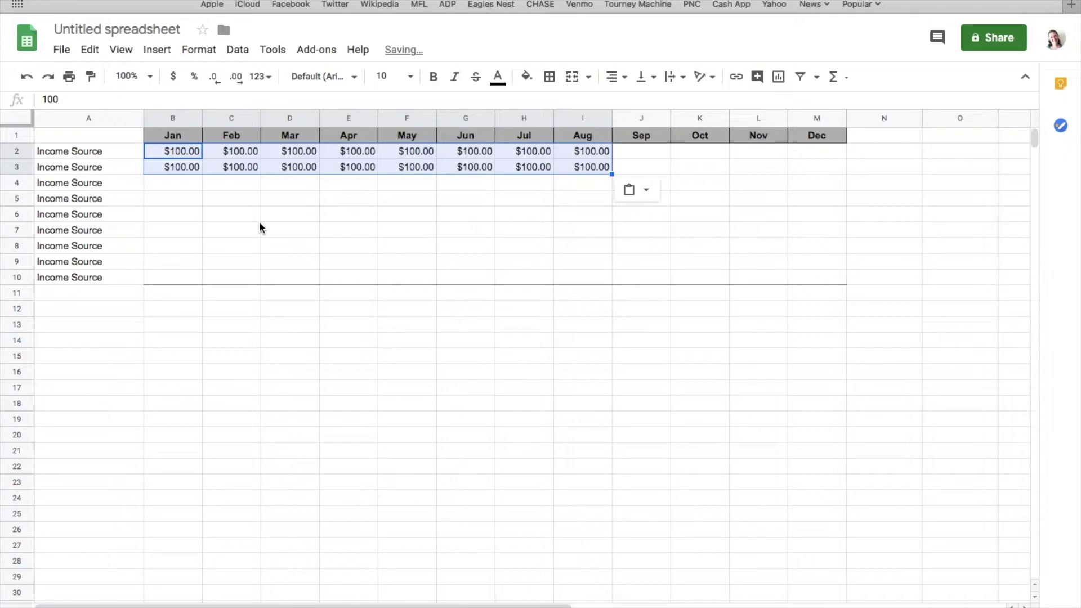
# Enter 50 in cell B4 as the third income source's January amount.
pyautogui.click(173, 183)
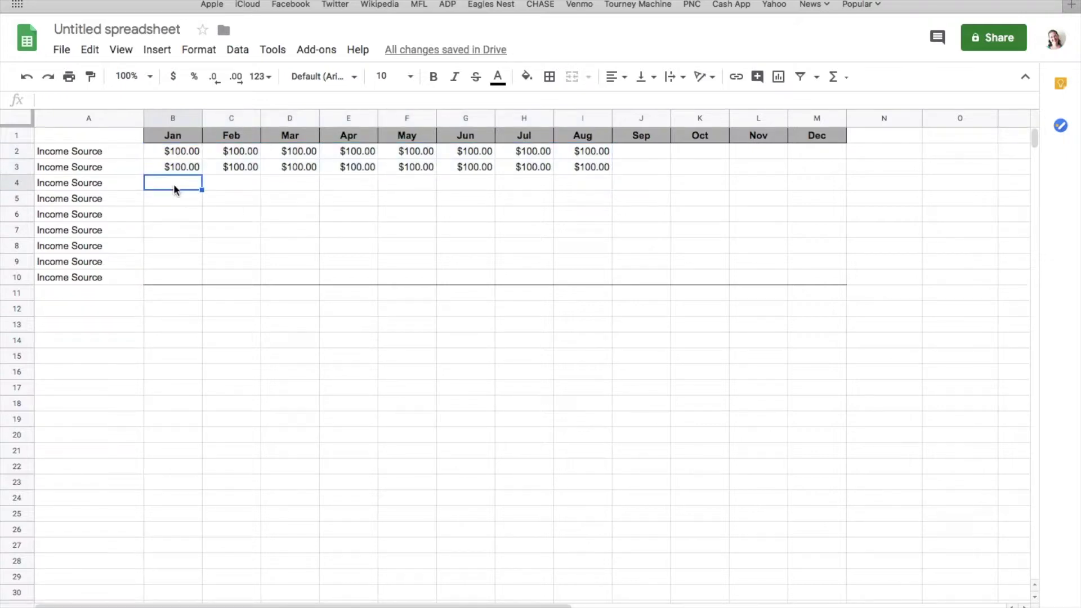
pyautogui.write('50')
pyautogui.press('Return')
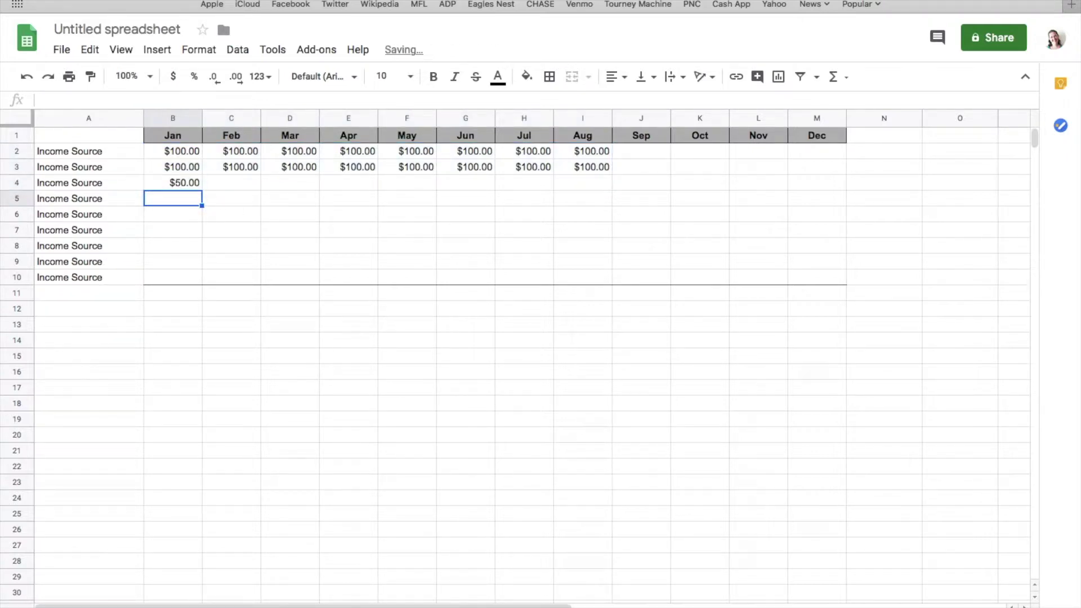
# Copy the $50.00 amount from cell B4 into the range B4 to I10.
pyautogui.click(188, 186)
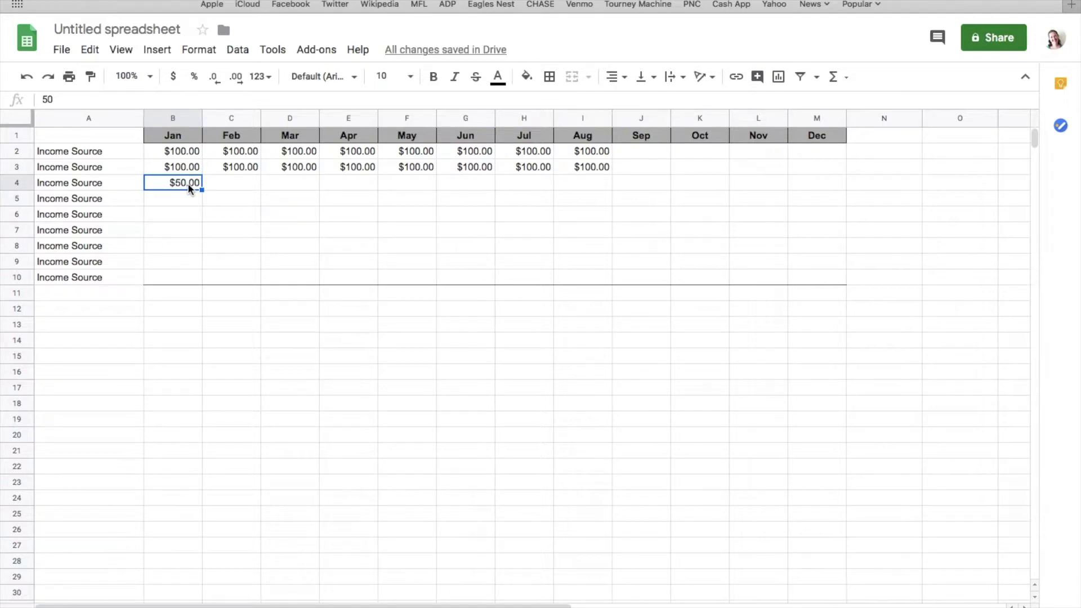
pyautogui.hotkey('ctrl', 'c')
pyautogui.moveTo(187, 184); pyautogui.dragTo(581, 276)
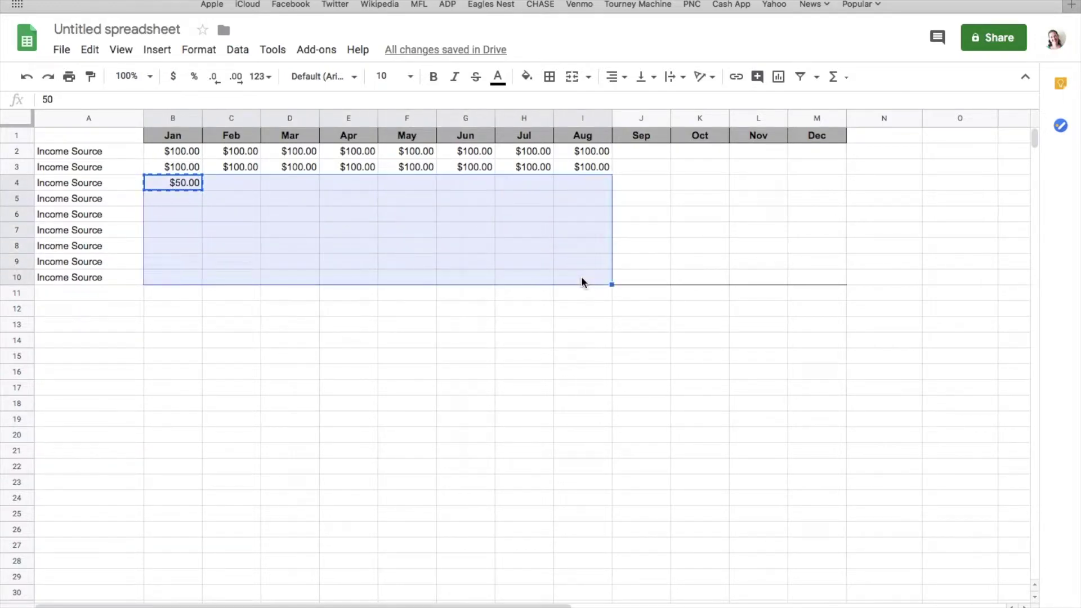
pyautogui.hotkey('ctrl', 'v')
pyautogui.click(420, 263)
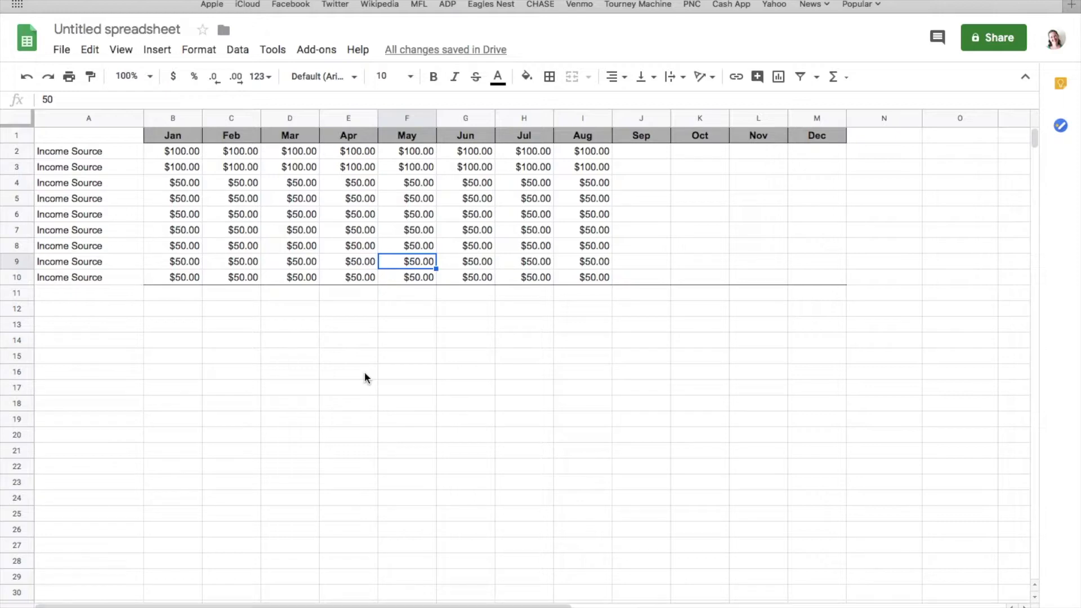
# Total the January income in cell B11 with the formula =sum(B2:B10) and check the formula's range.
pyautogui.click(229, 344)
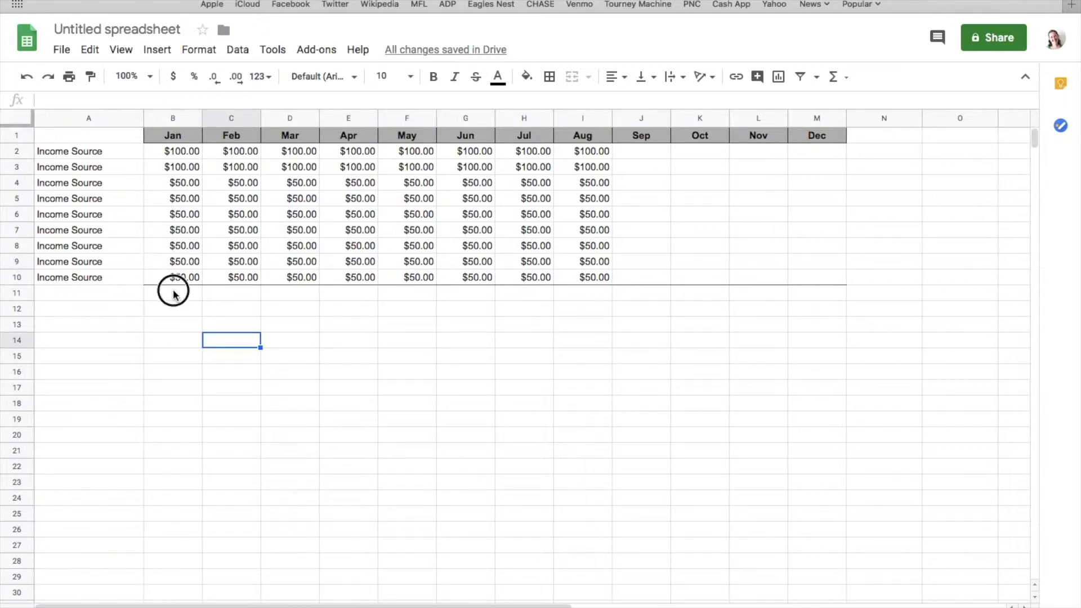
pyautogui.click(174, 293)
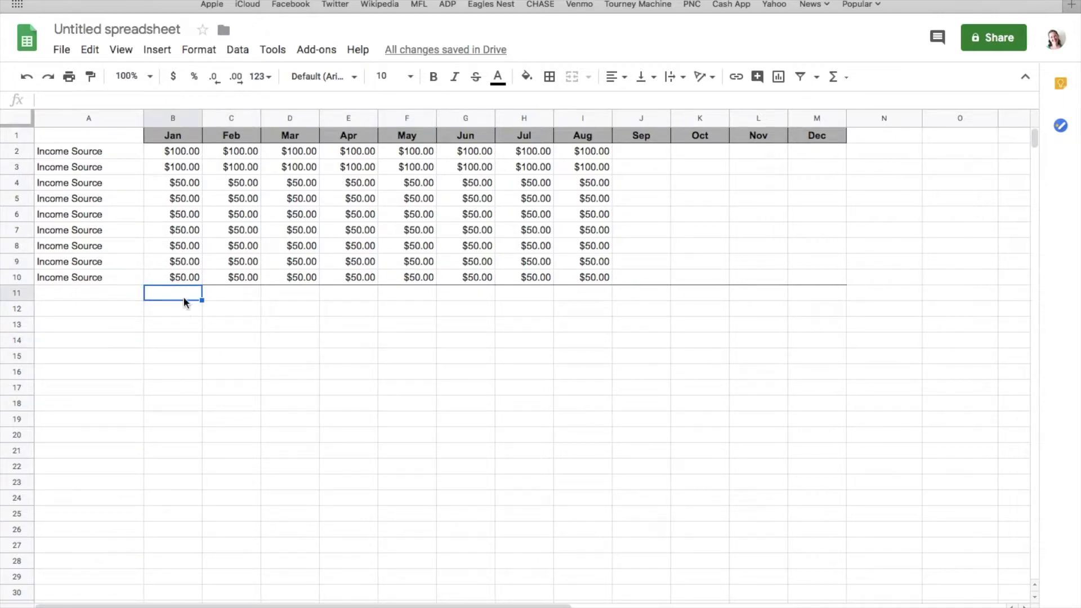
pyautogui.moveTo(178, 291)
pyautogui.mouseDown()
pyautogui.moveTo(212, 295)
pyautogui.moveTo(197, 293)
pyautogui.mouseUp()
pyautogui.write('=')
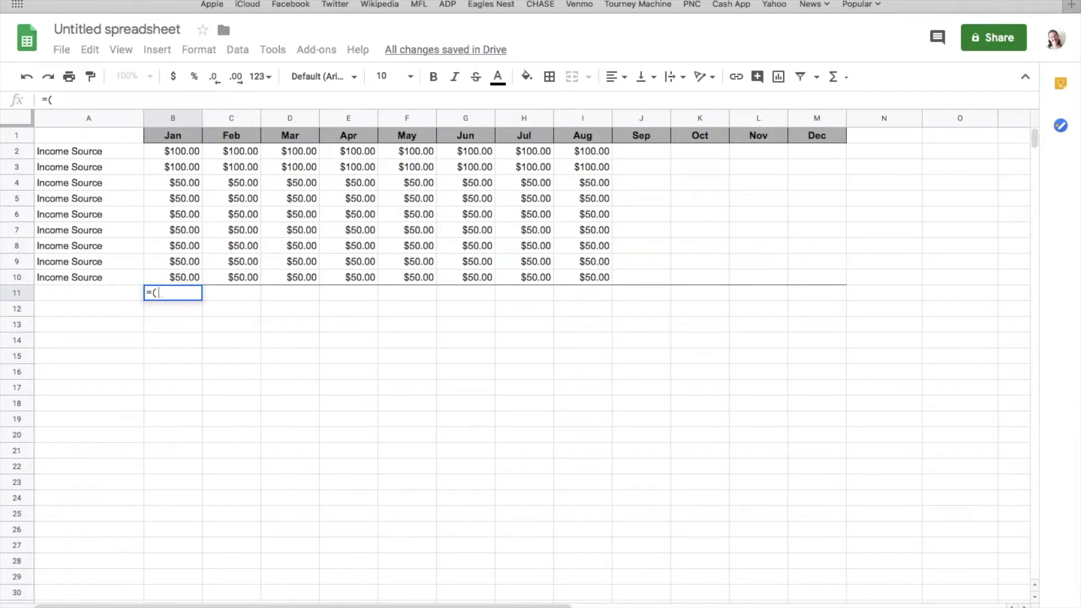
pyautogui.write('su')
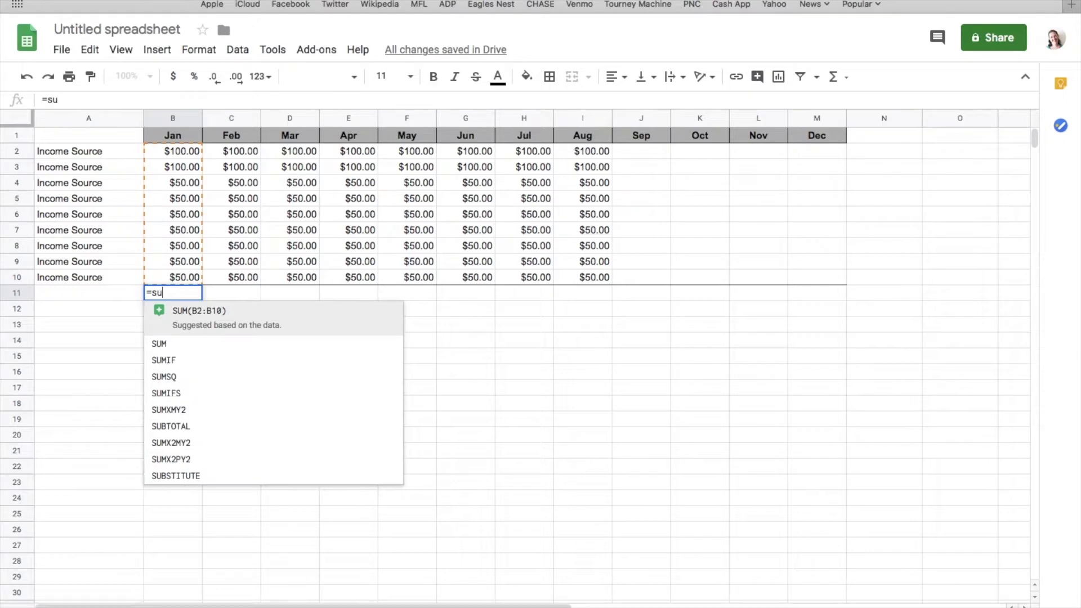
pyautogui.write('m(')
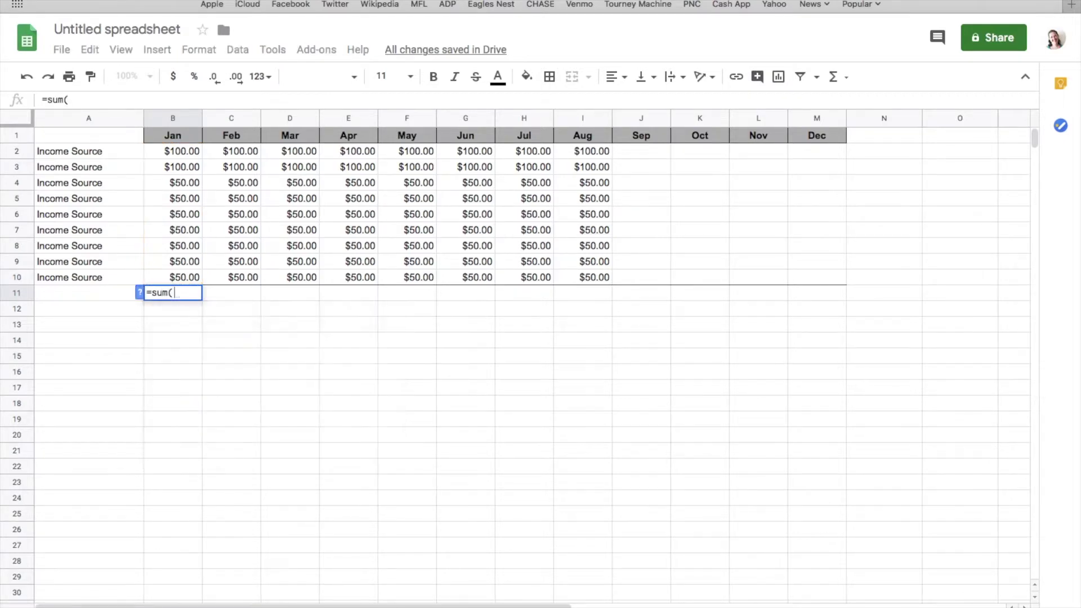
pyautogui.moveTo(181, 151); pyautogui.dragTo(190, 276)
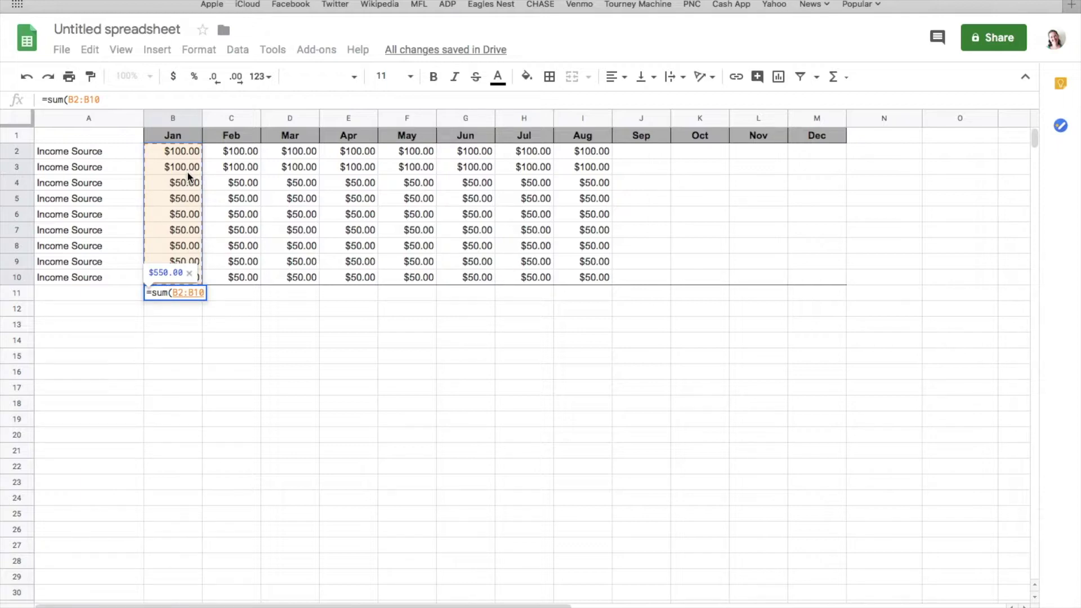
pyautogui.write(')')
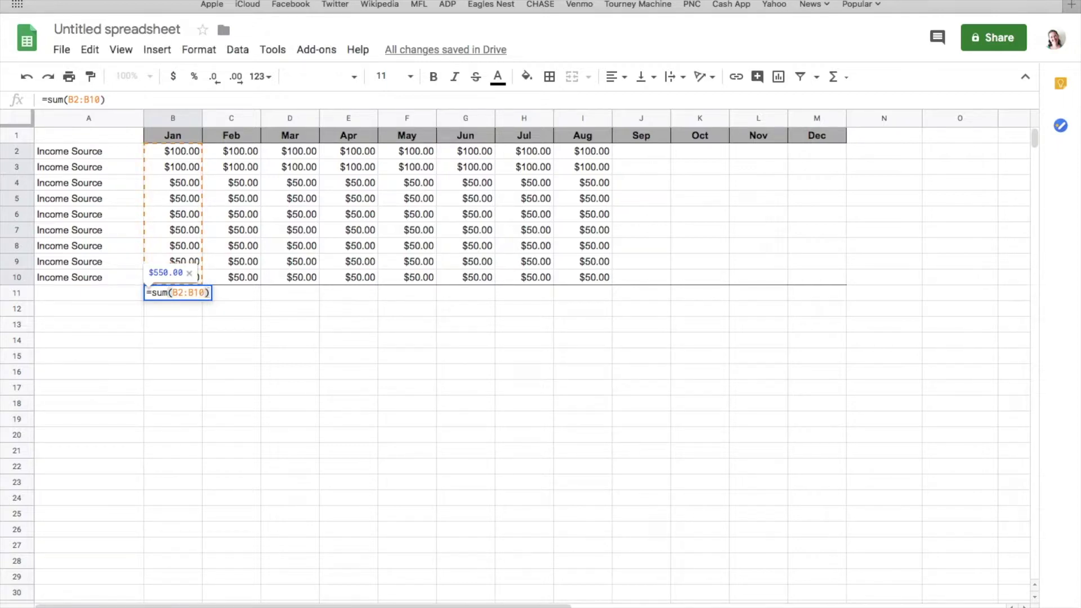
pyautogui.press('Return')
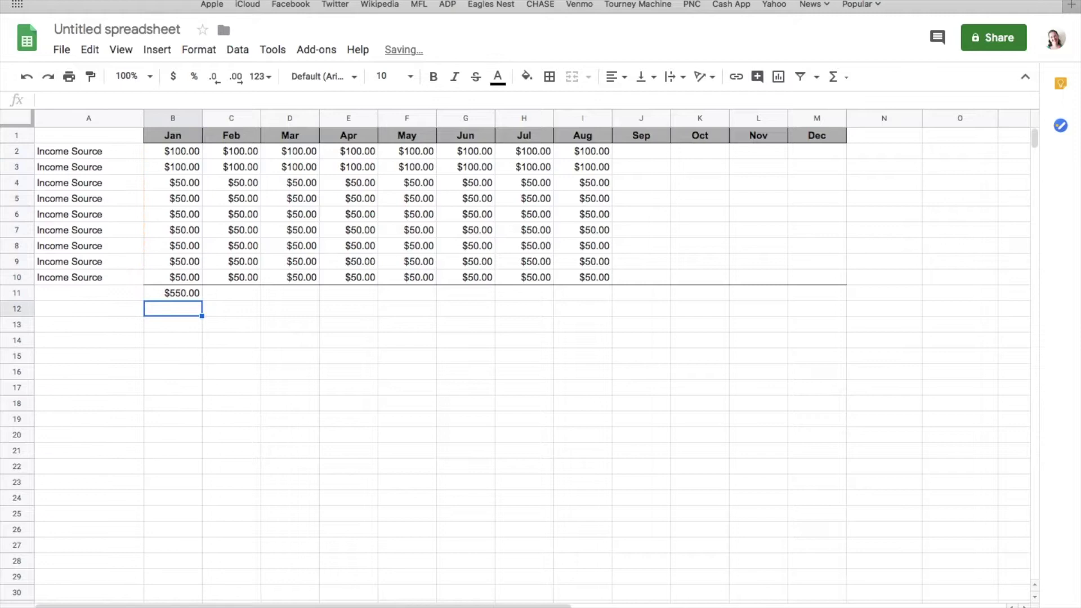
pyautogui.doubleClick(183, 292)
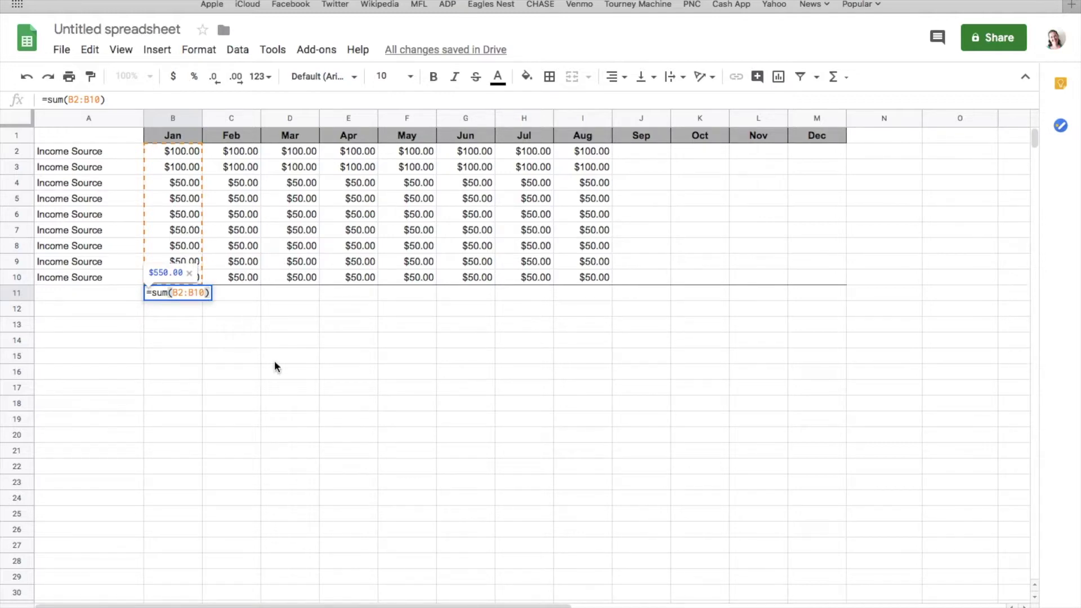
pyautogui.press('Return')
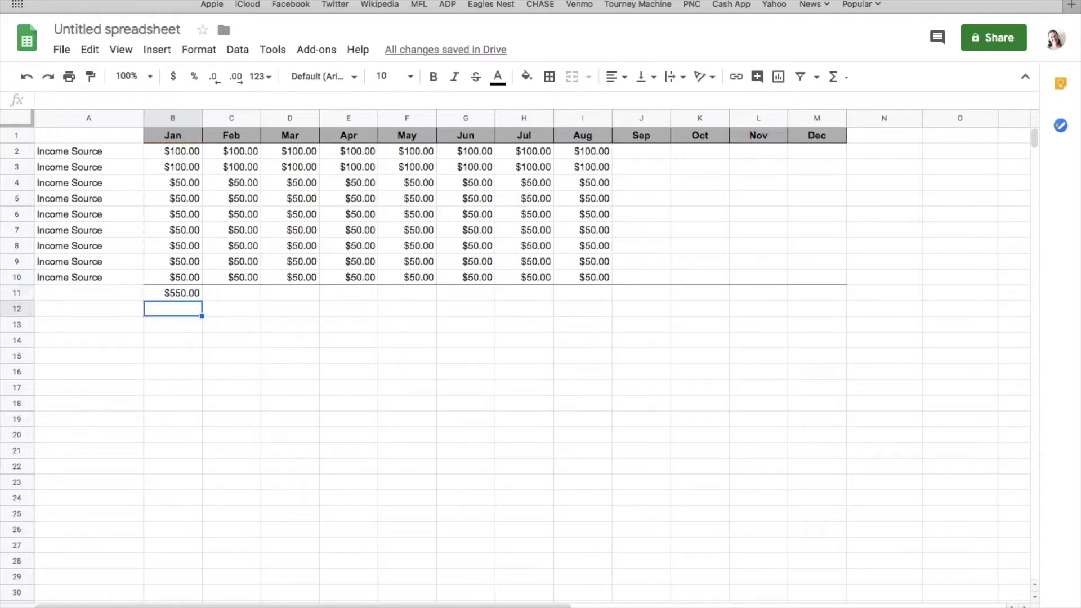
# Copy the January total formula from cell B11 across C11 to M11 and check the copied Feb and Sep formulas.
pyautogui.click(171, 293)
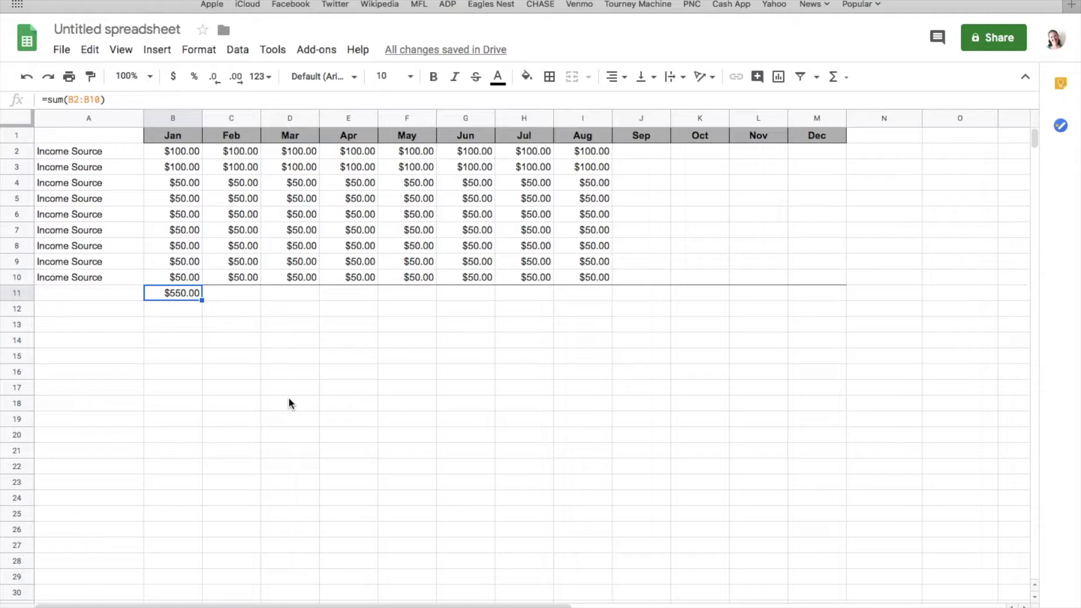
pyautogui.moveTo(231, 294); pyautogui.dragTo(819, 299)
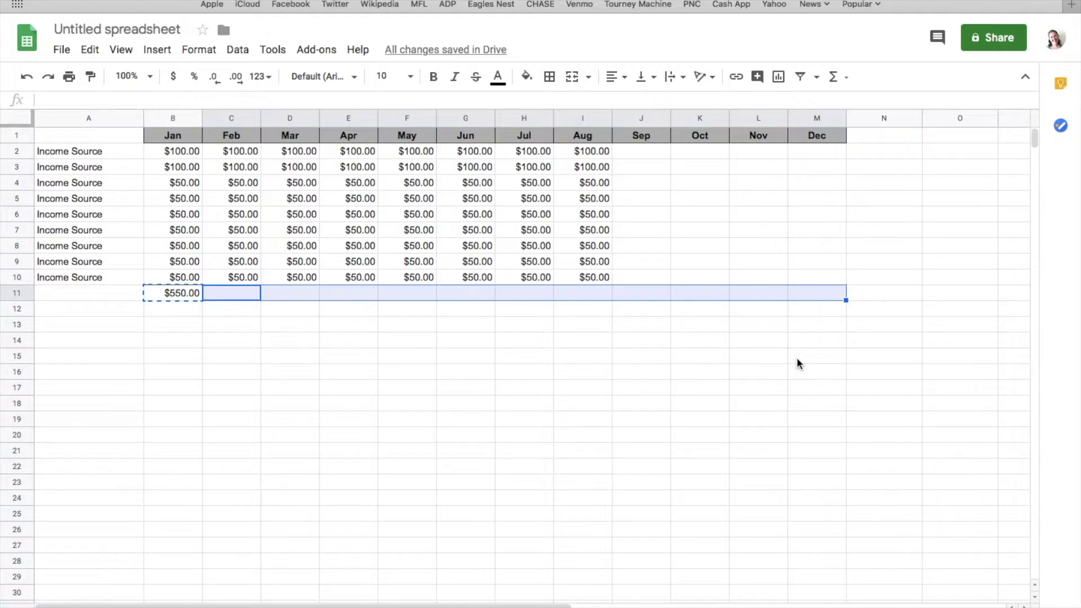
pyautogui.press('super+v')
pyautogui.click(545, 357)
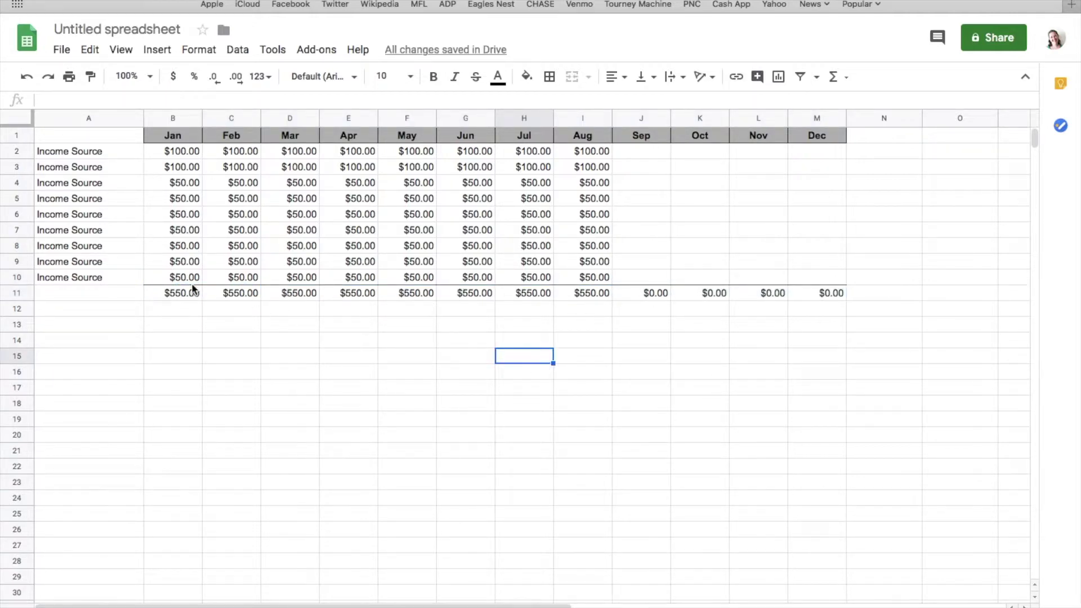
pyautogui.click(243, 293)
pyautogui.doubleClick(243, 293)
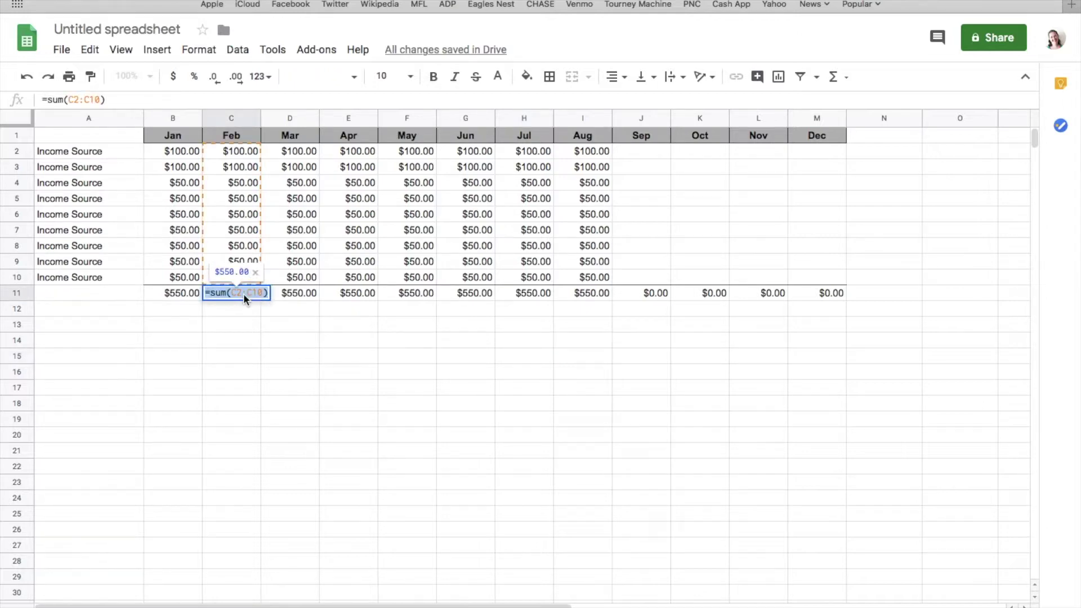
pyautogui.press('Return')
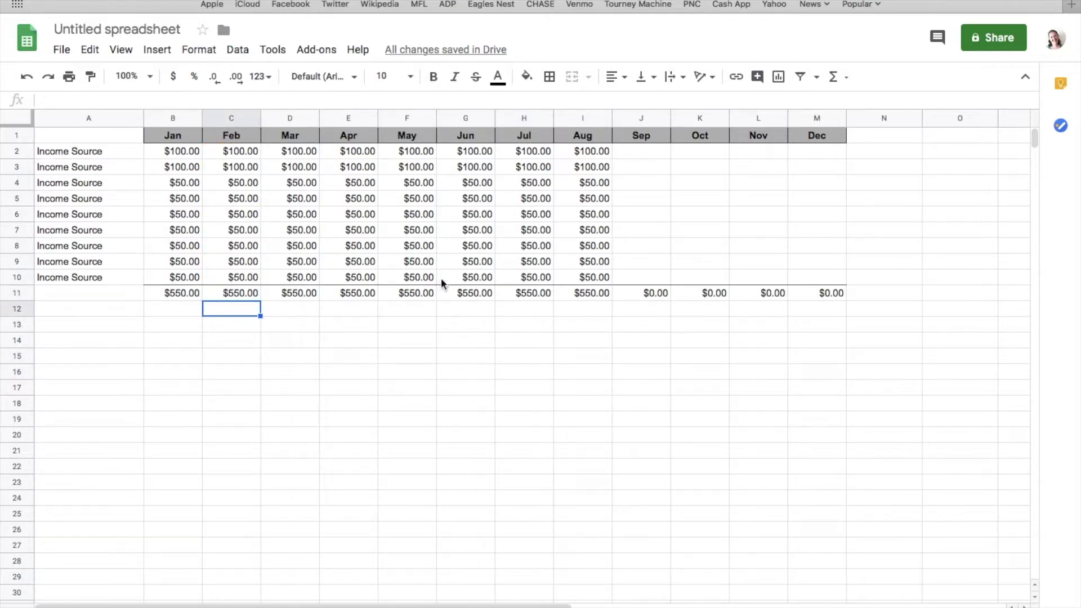
pyautogui.click(655, 297)
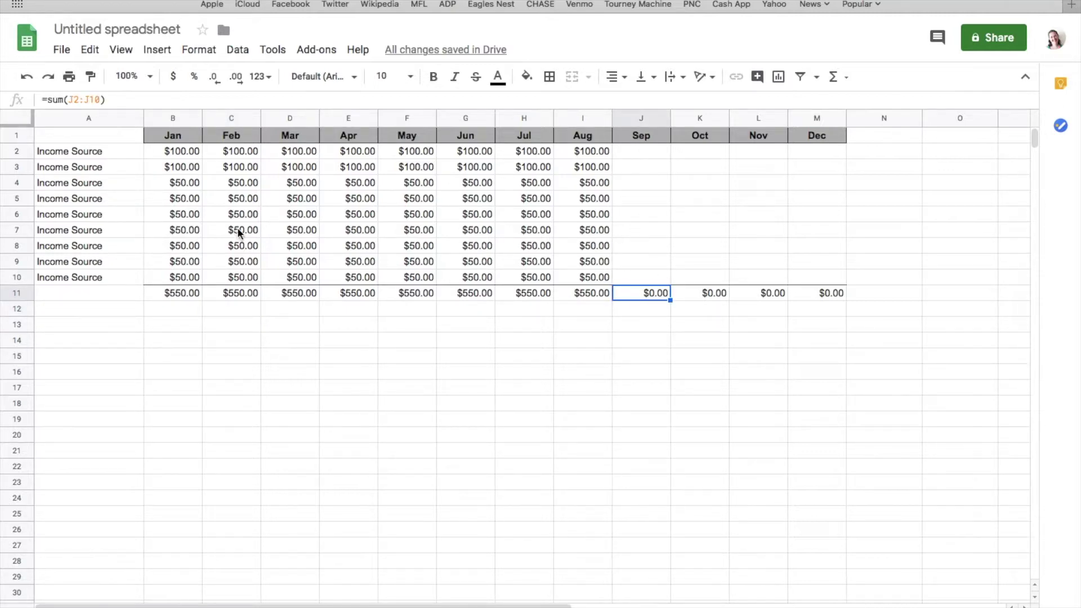
# Make the monthly totals in cells B11 to M11 bold.
pyautogui.moveTo(167, 289); pyautogui.dragTo(827, 294)
pyautogui.click(434, 79)
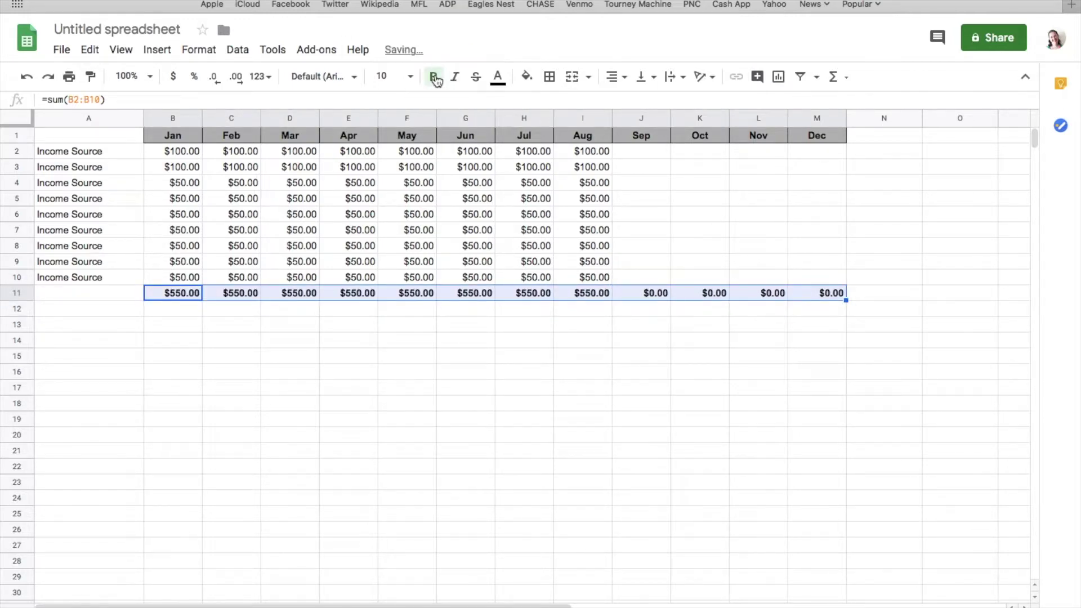
pyautogui.click(366, 359)
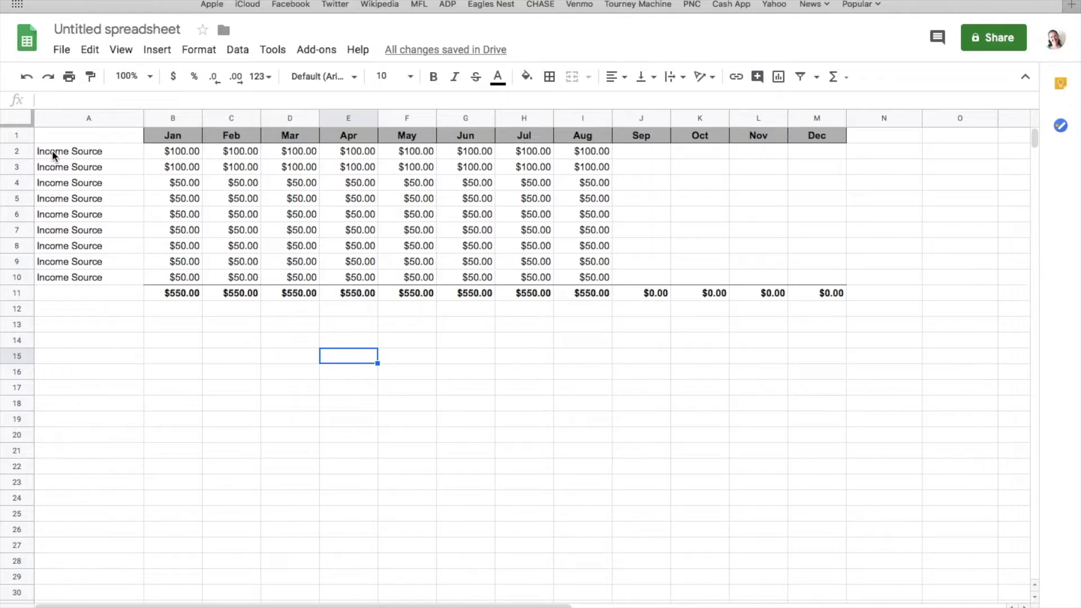
# Duplicate the income block A2 to M11, including its totals row, starting at cell A13.
pyautogui.moveTo(52, 150); pyautogui.dragTo(822, 301)
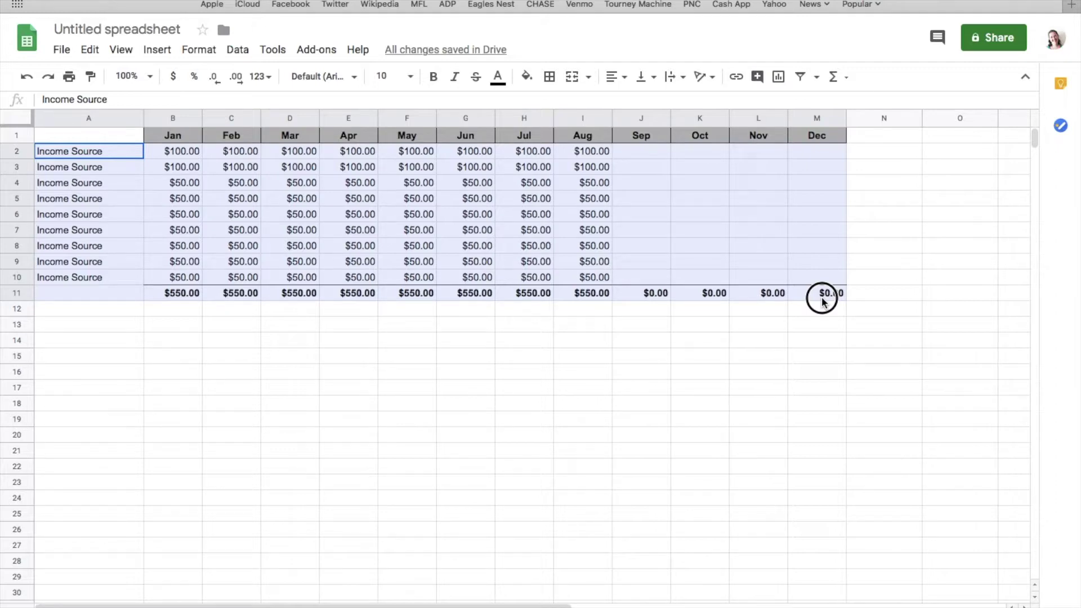
pyautogui.moveTo(822, 301); pyautogui.dragTo(821, 303)
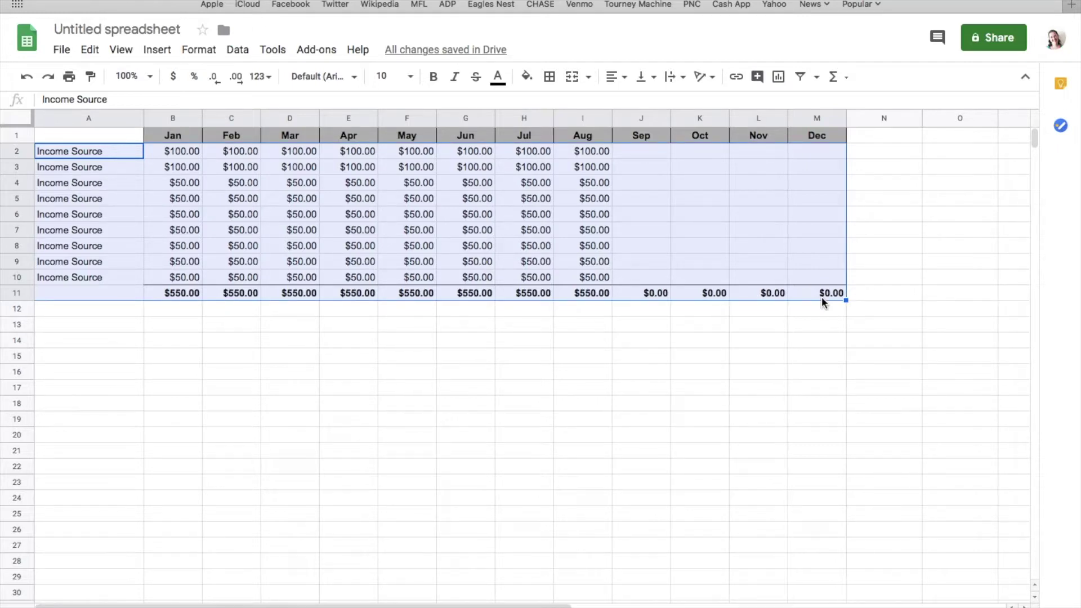
pyautogui.click(78, 323)
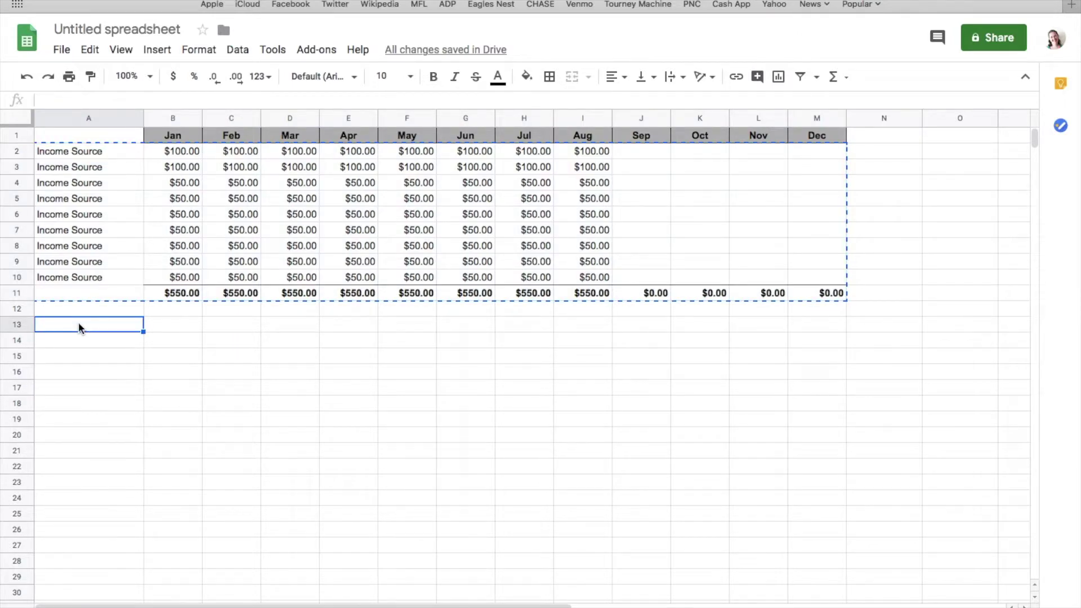
pyautogui.press('super+v')
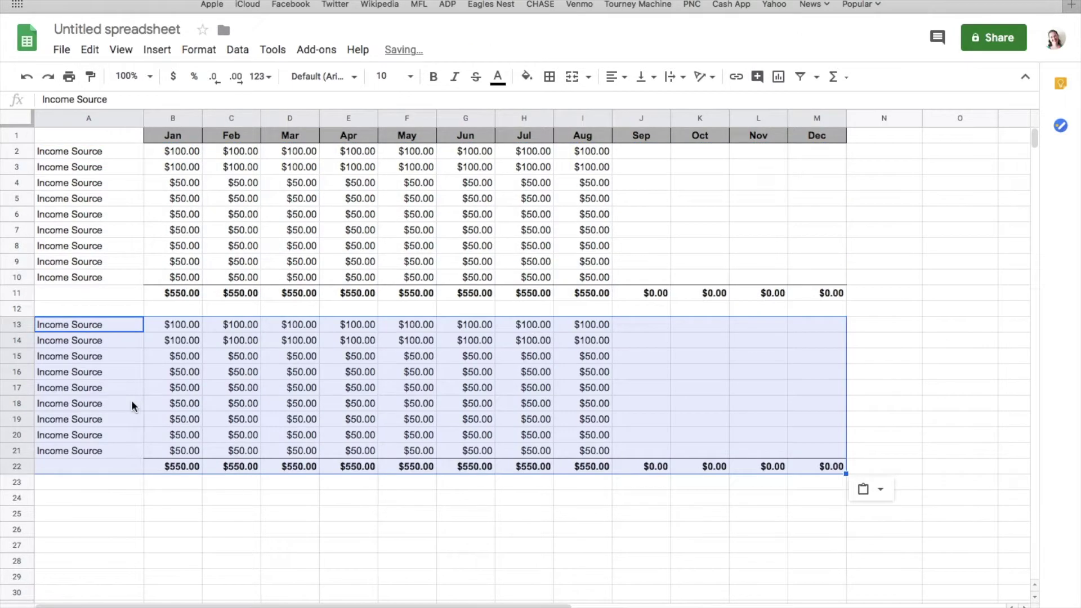
pyautogui.click(133, 405)
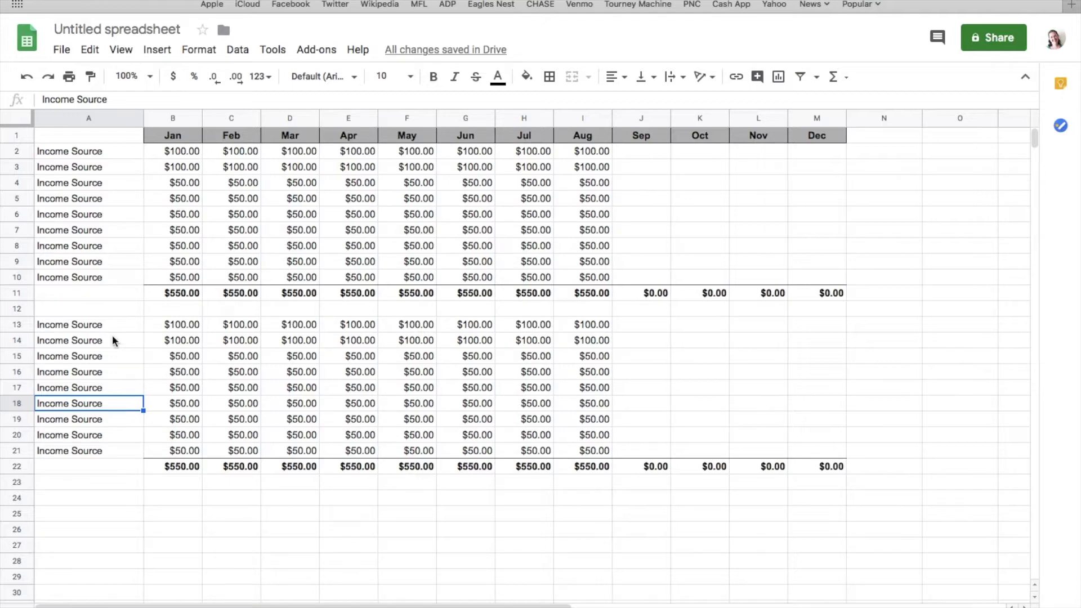
# Clear the copied amounts from B13 to I21 in the duplicated block, leaving out its labels and totals row.
pyautogui.moveTo(175, 324); pyautogui.dragTo(598, 448)
pyautogui.press('Delete')
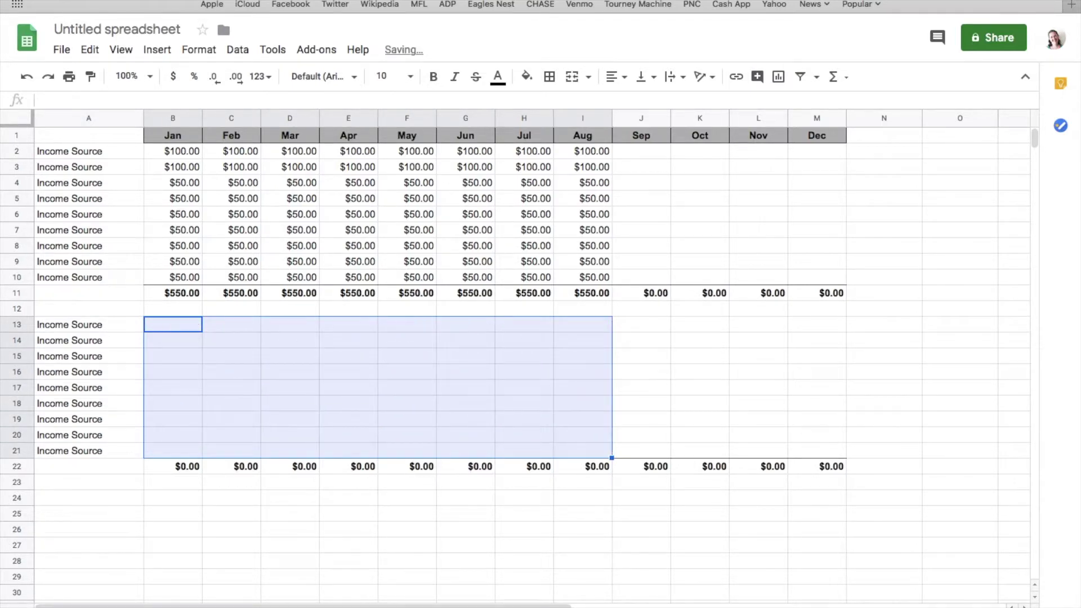
pyautogui.click(361, 370)
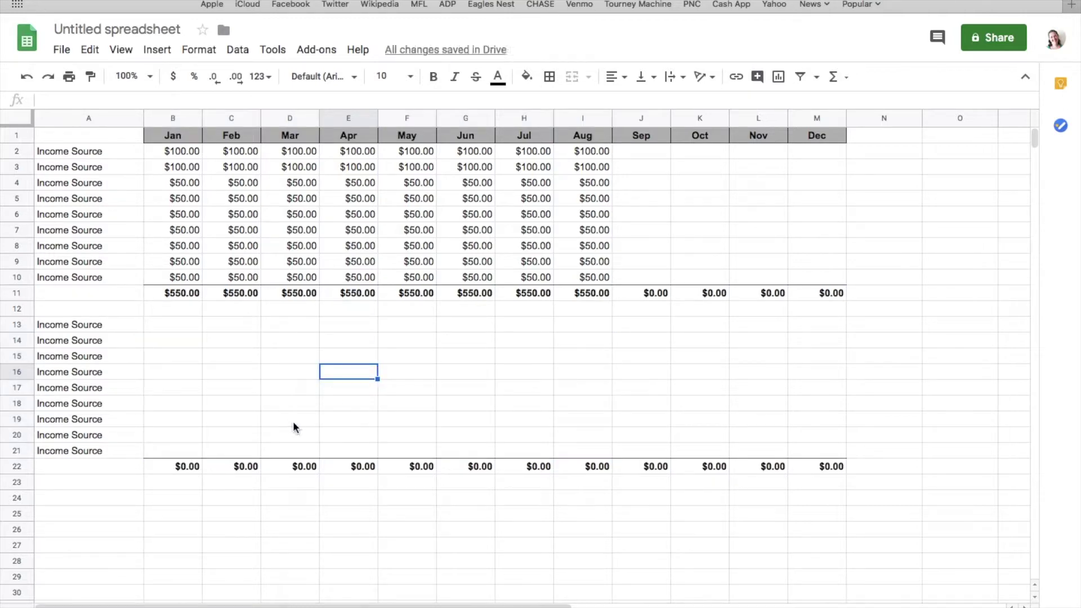
# Relabel cell A13 as Expense and copy that label over the Income Source labels in A14 to A21.
pyautogui.click(96, 323)
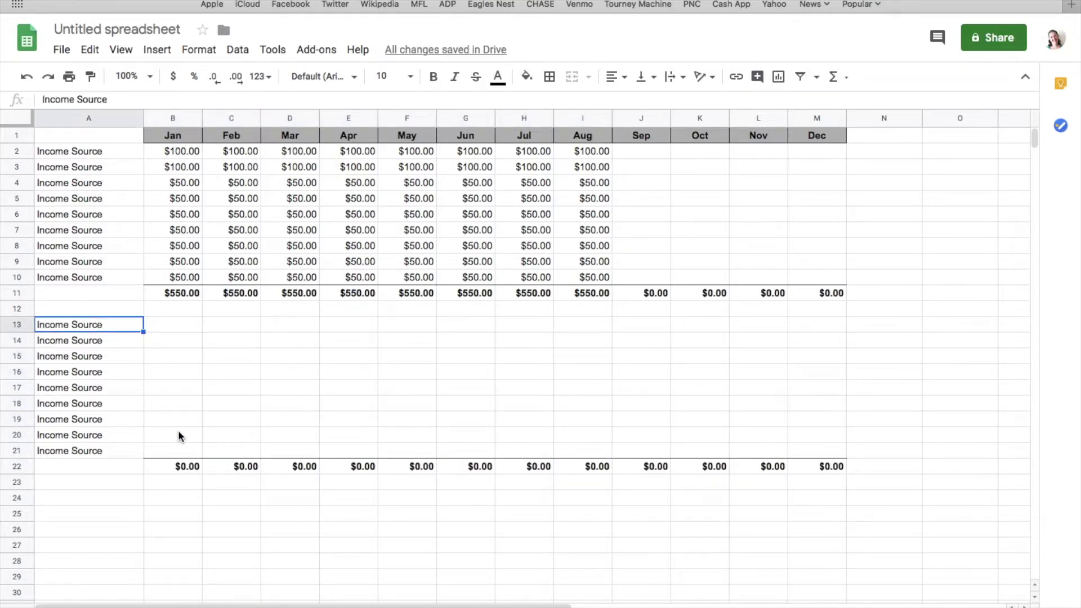
pyautogui.write('Expense')
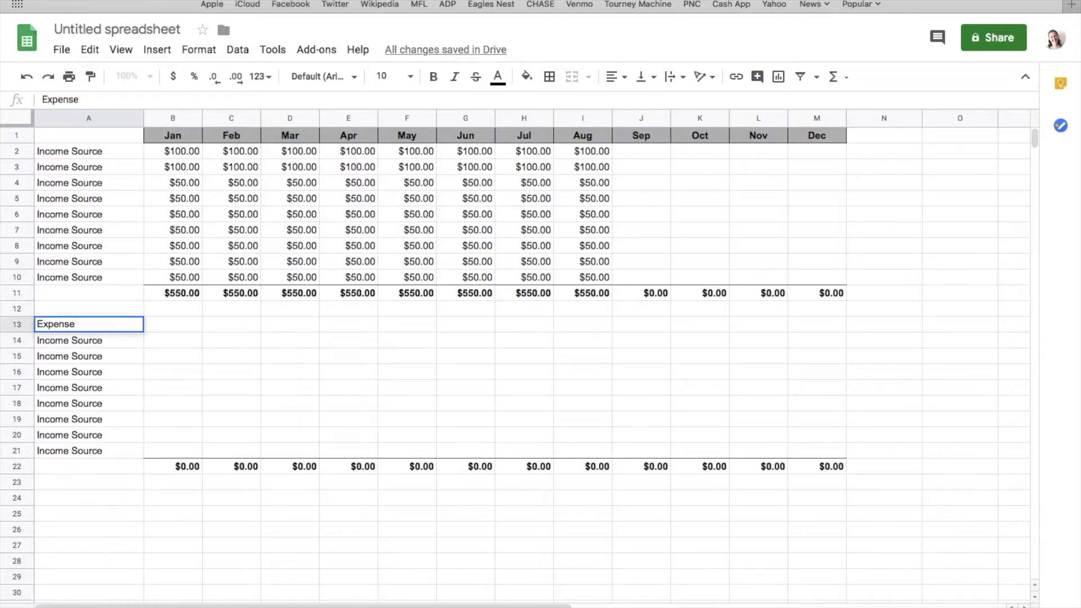
pyautogui.press('Return')
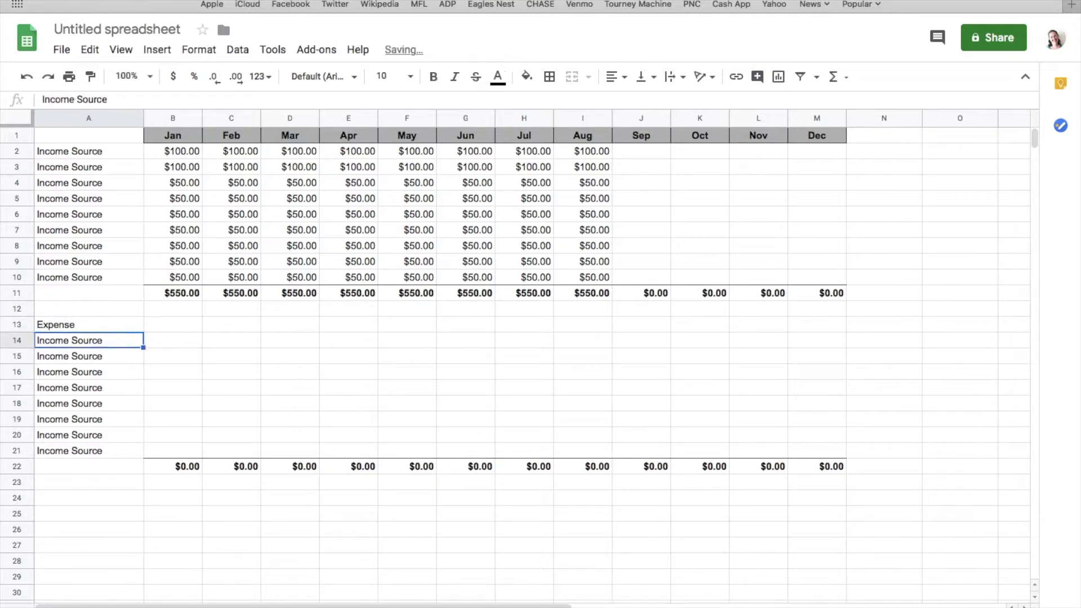
pyautogui.click(79, 323)
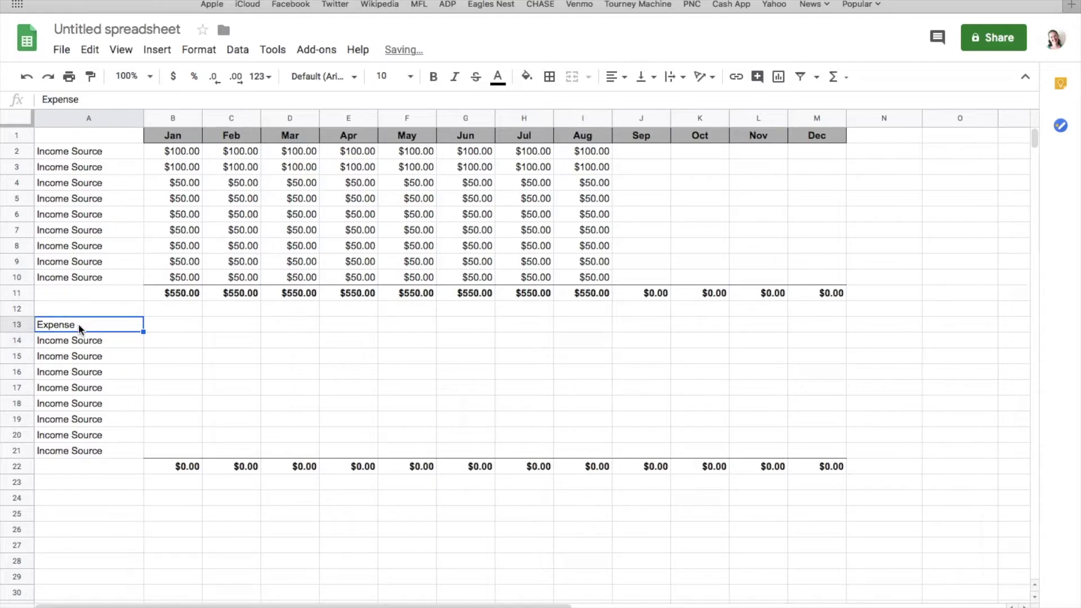
pyautogui.moveTo(80, 340); pyautogui.dragTo(97, 448)
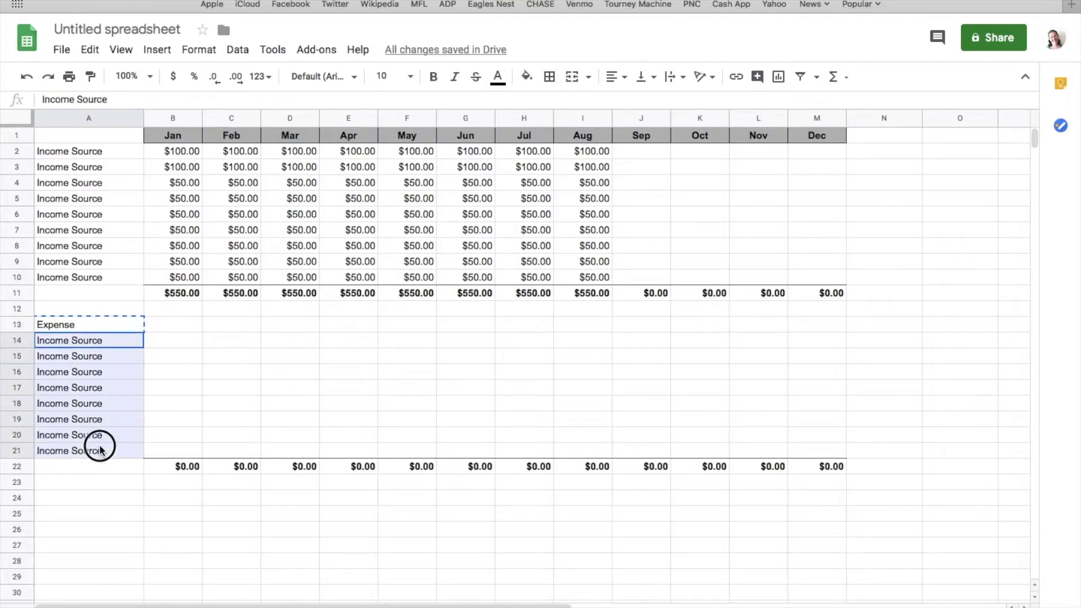
pyautogui.press('super+v')
pyautogui.click(79, 324)
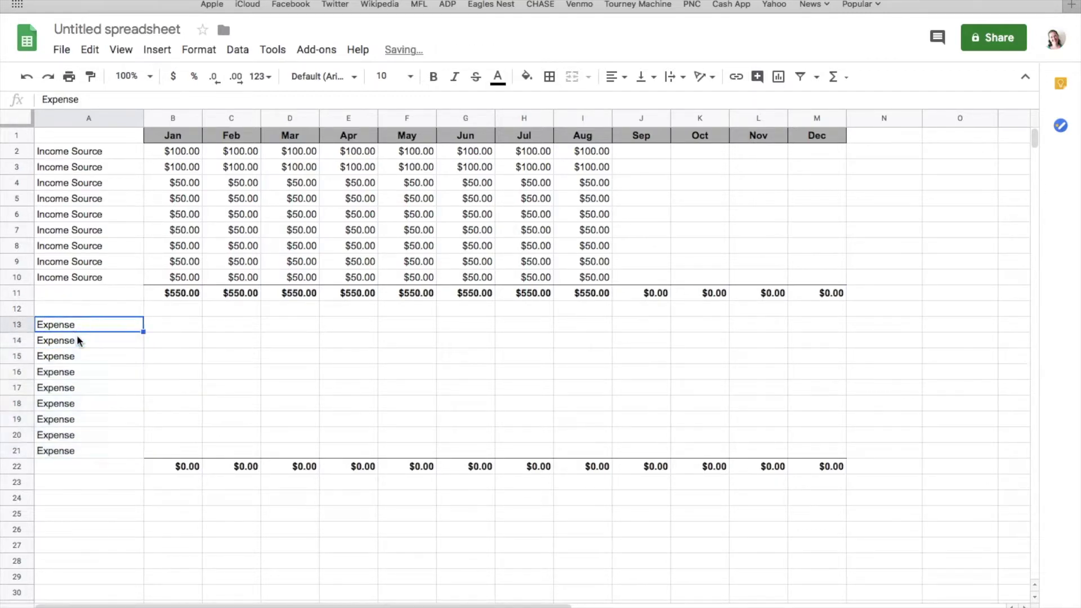
# Examine the expense labels, the empty January expense cell and the January expense total formula in cell B22.
pyautogui.click(108, 343)
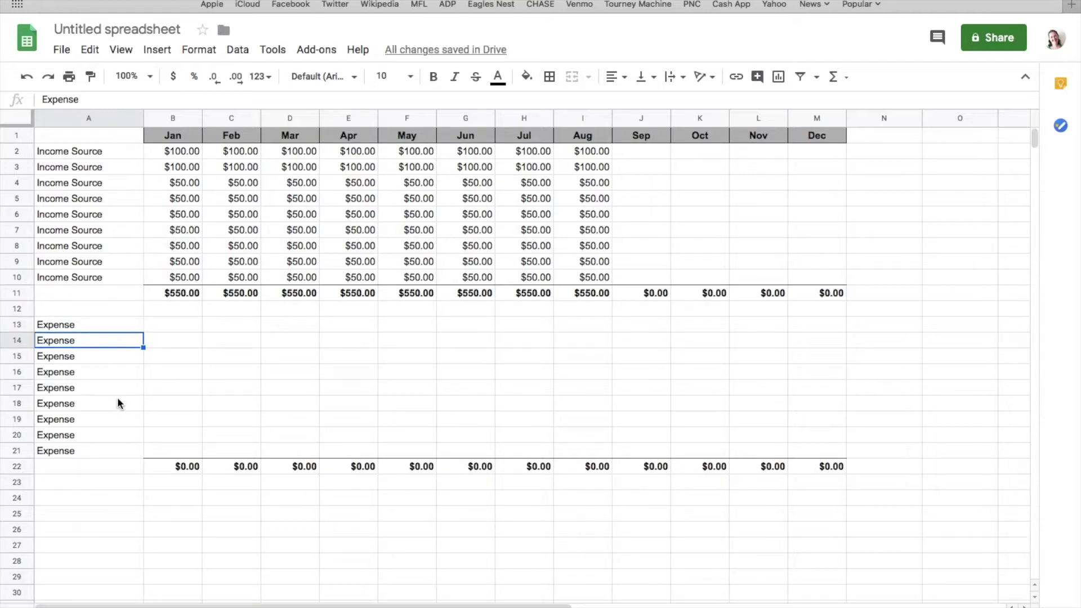
pyautogui.click(94, 325)
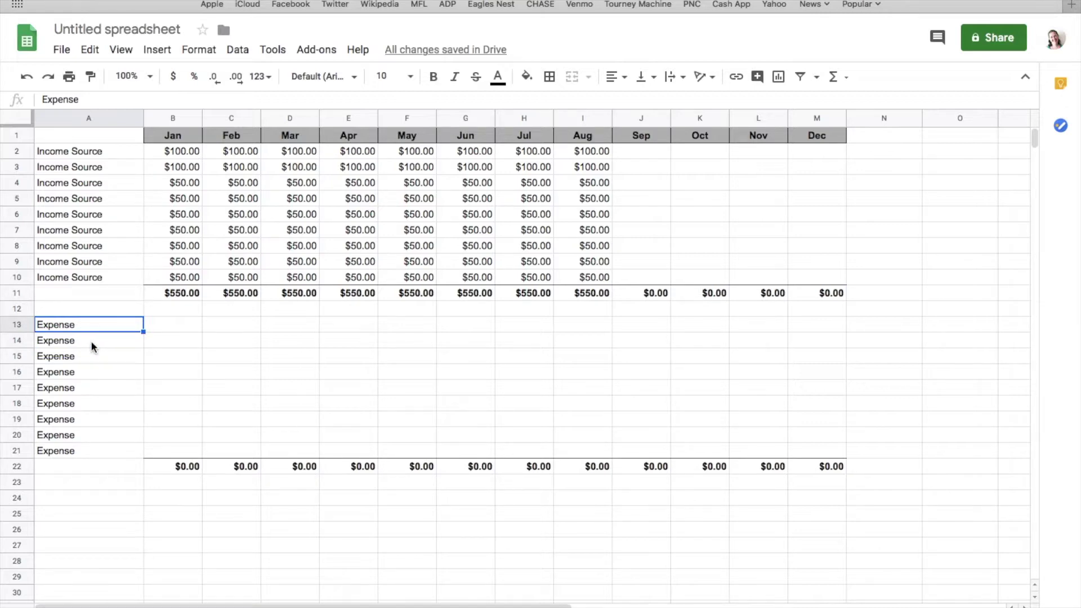
pyautogui.click(93, 343)
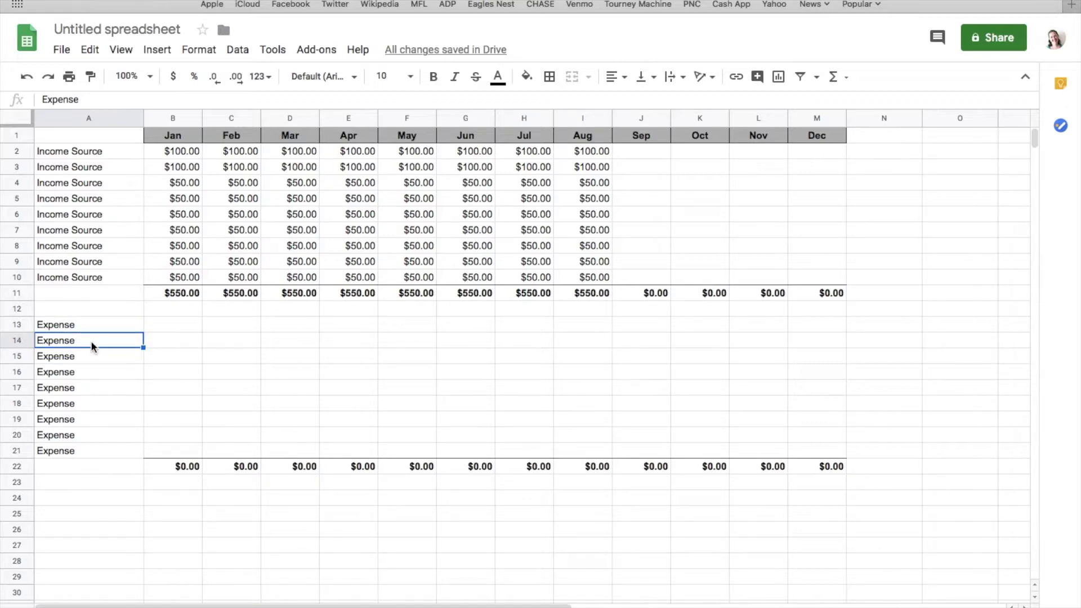
pyautogui.click(75, 324)
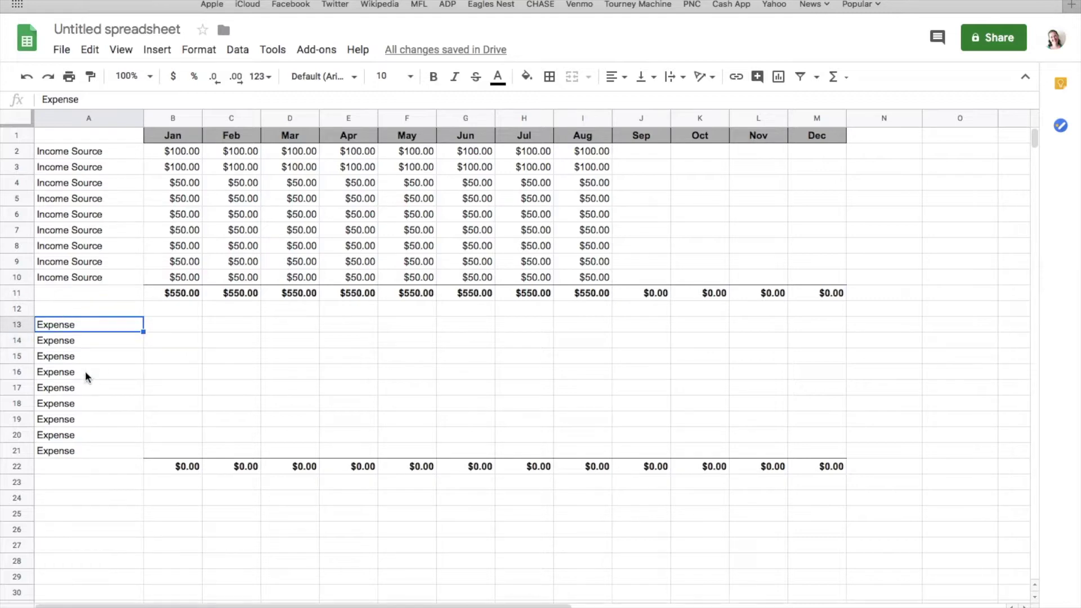
pyautogui.click(180, 330)
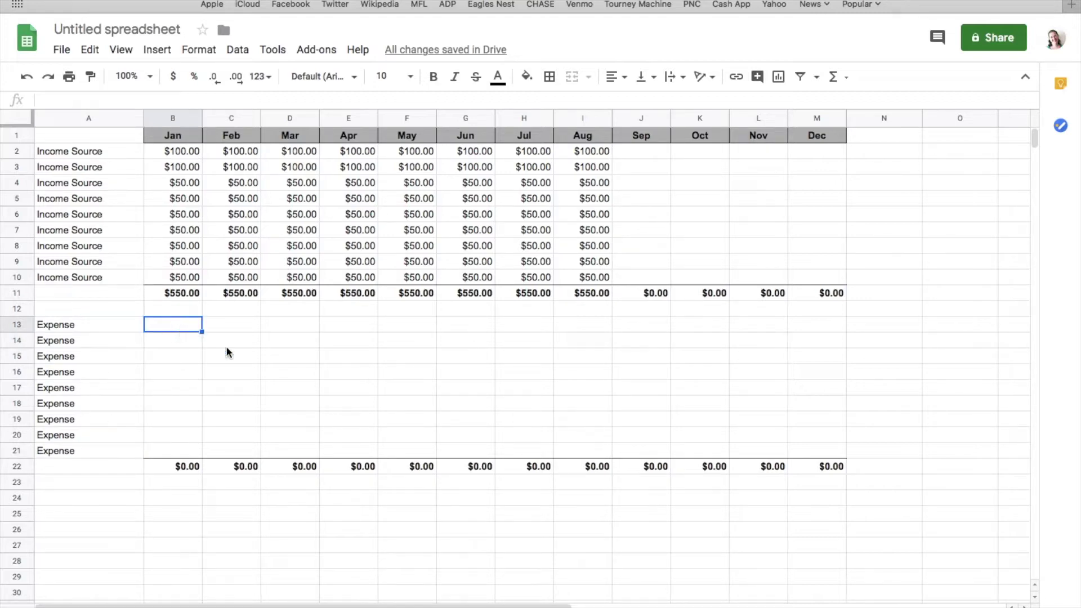
pyautogui.click(193, 468)
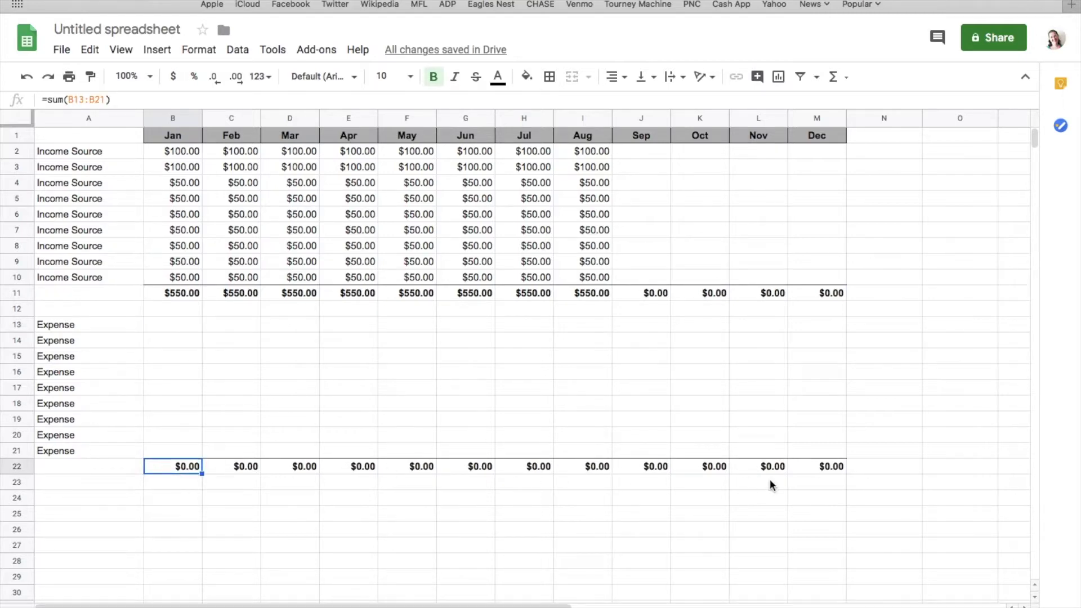
pyautogui.click(178, 325)
pyautogui.click(230, 327)
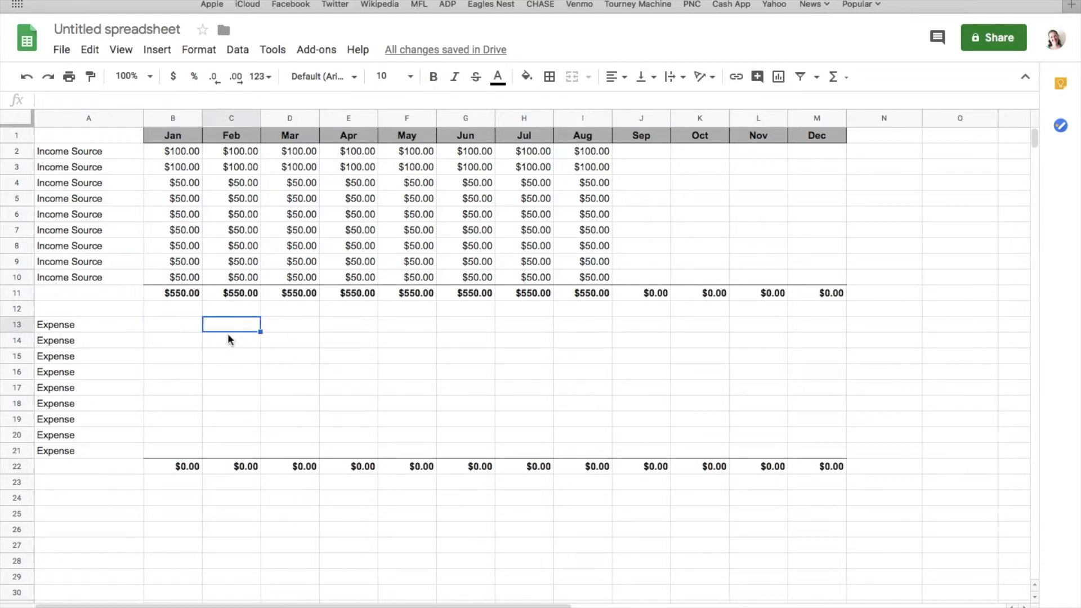
# Enter 10 in cell B13 as the first expense's January amount.
pyautogui.click(166, 326)
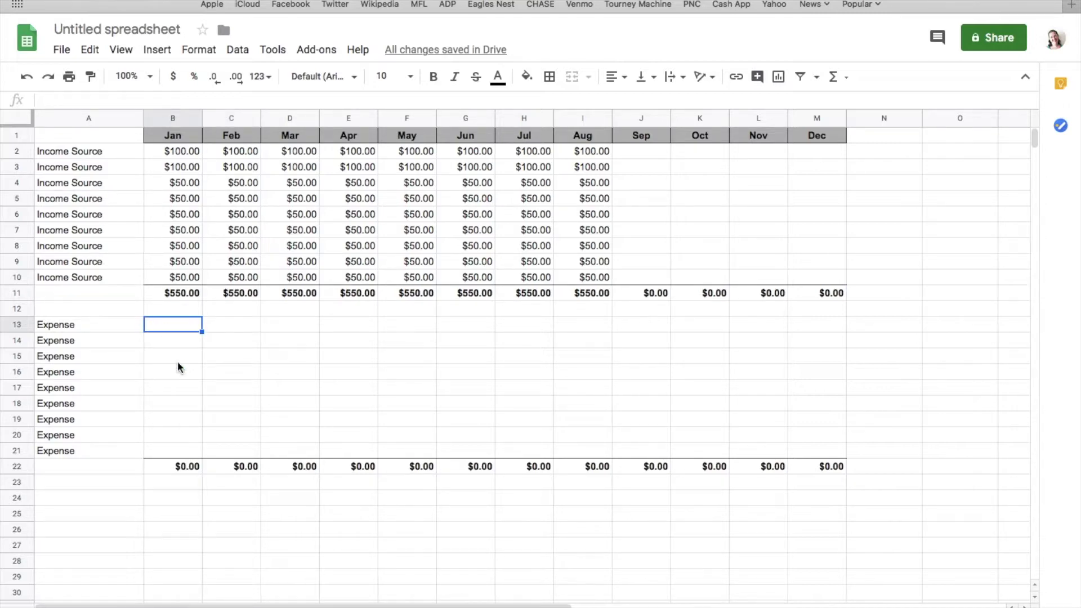
pyautogui.write('10')
pyautogui.press('Return')
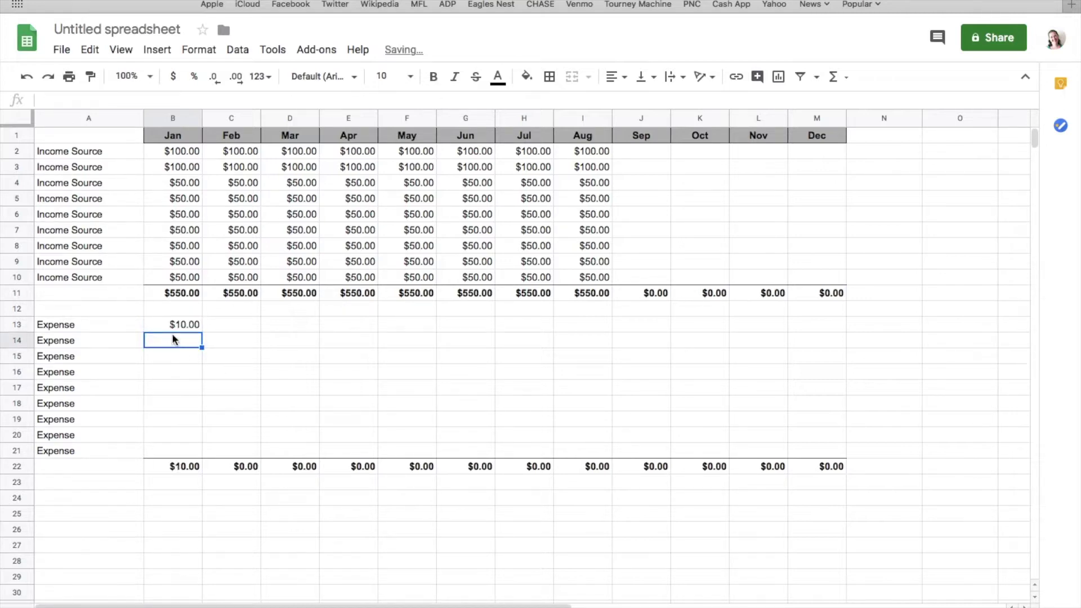
# Copy the $10.00 amount from cell B13 into the range B13 to M15, covering Jan to Dec.
pyautogui.click(191, 325)
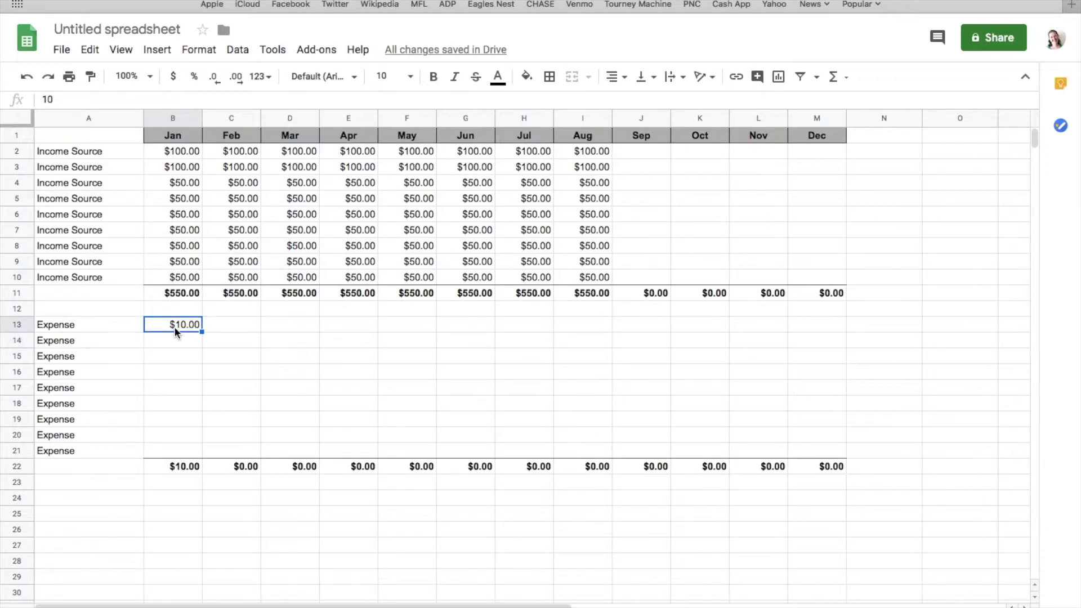
pyautogui.moveTo(173, 326)
pyautogui.mouseDown()
pyautogui.moveTo(183, 369)
pyautogui.moveTo(673, 345)
pyautogui.moveTo(813, 361)
pyautogui.mouseUp()
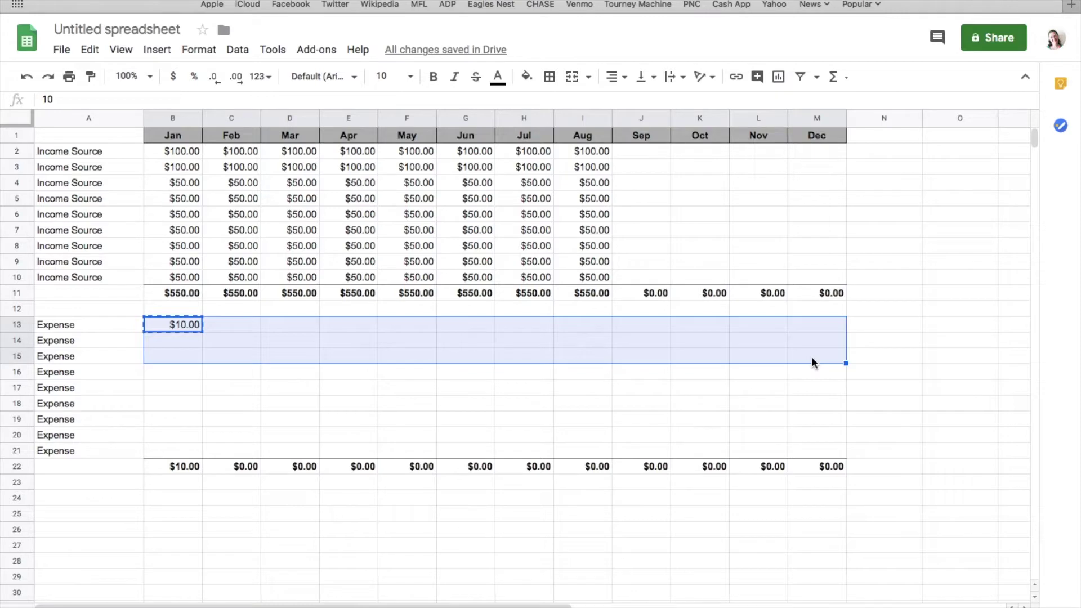
pyautogui.write('$10.00')
pyautogui.click(322, 418)
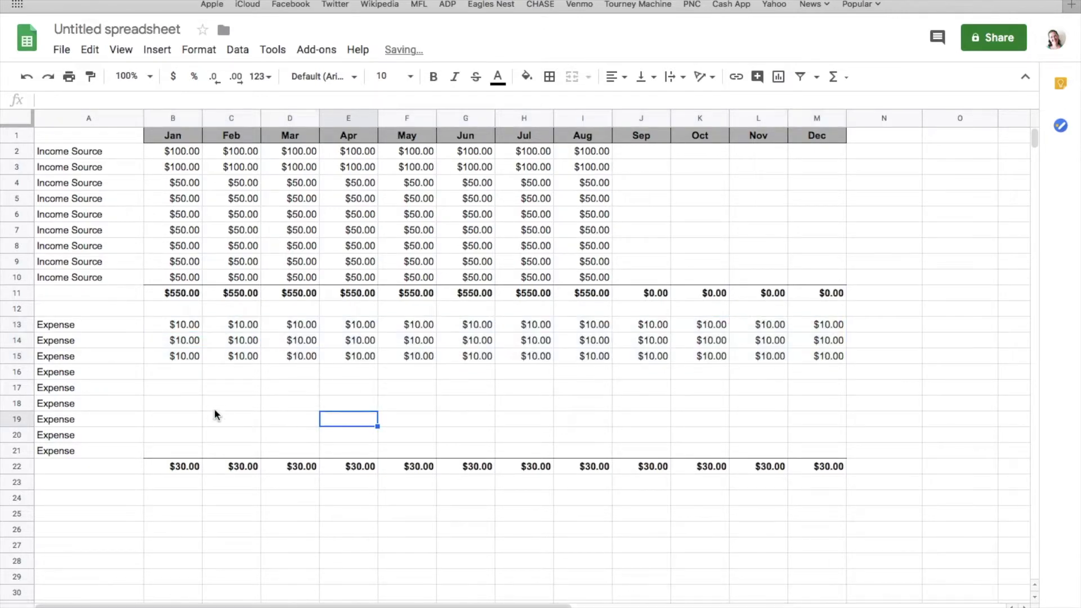
# Enter 15 as the January amount in cell B16 and copy it across the range B16 to M20.
pyautogui.click(185, 376)
pyautogui.write('15')
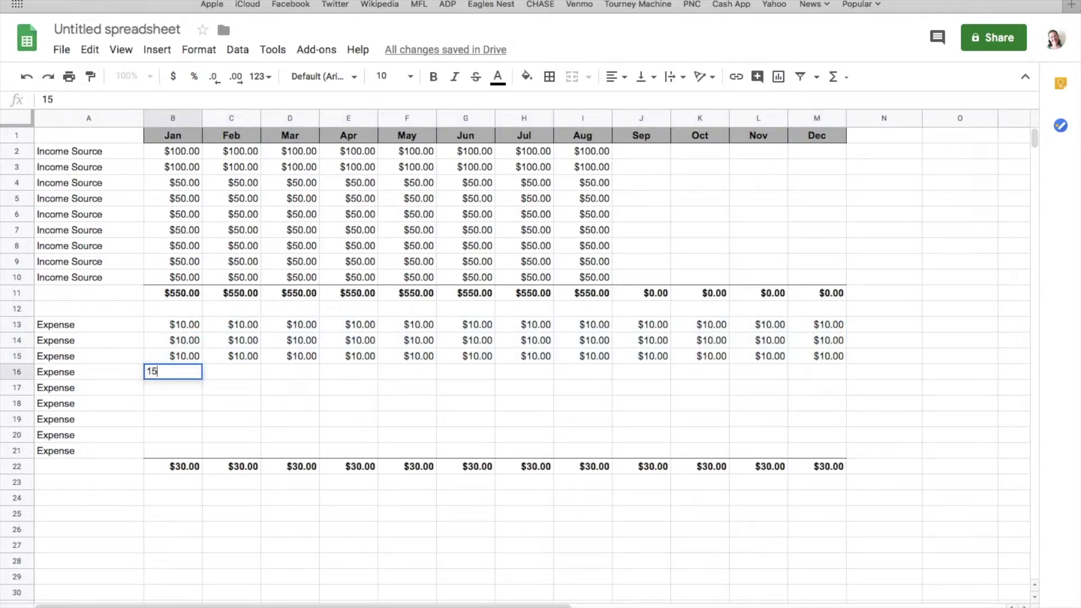
pyautogui.press('Return')
pyautogui.click(177, 376)
pyautogui.moveTo(191, 372); pyautogui.dragTo(807, 438)
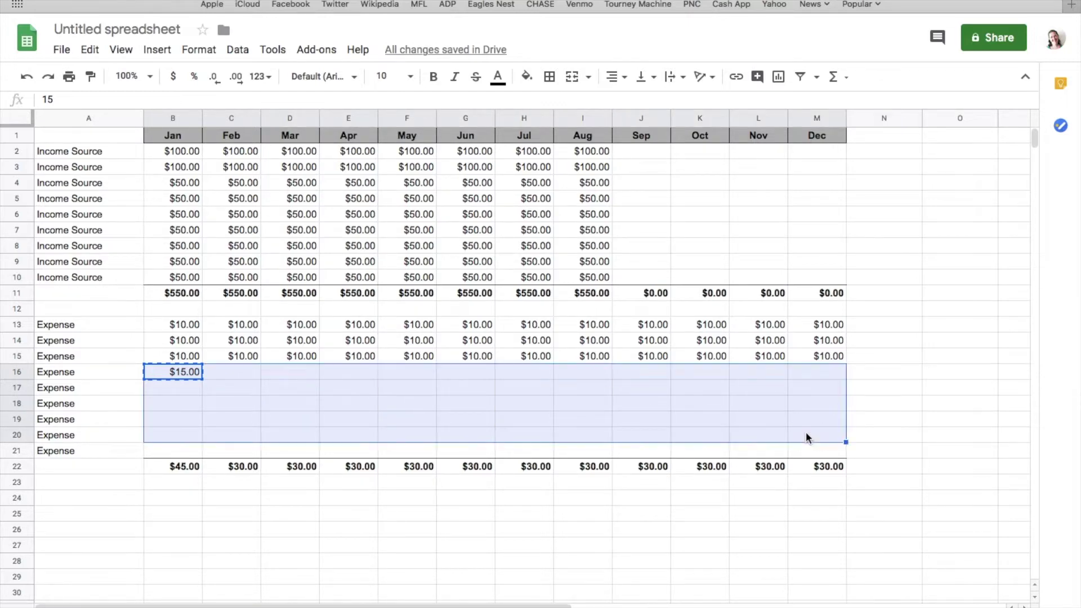
pyautogui.hotkey('ctrl', 'v')
# Enter 5, 3 and 4 in cells B21, C21 and D21 as the last expense's Jan, Feb and Mar amounts.
pyautogui.click(179, 449)
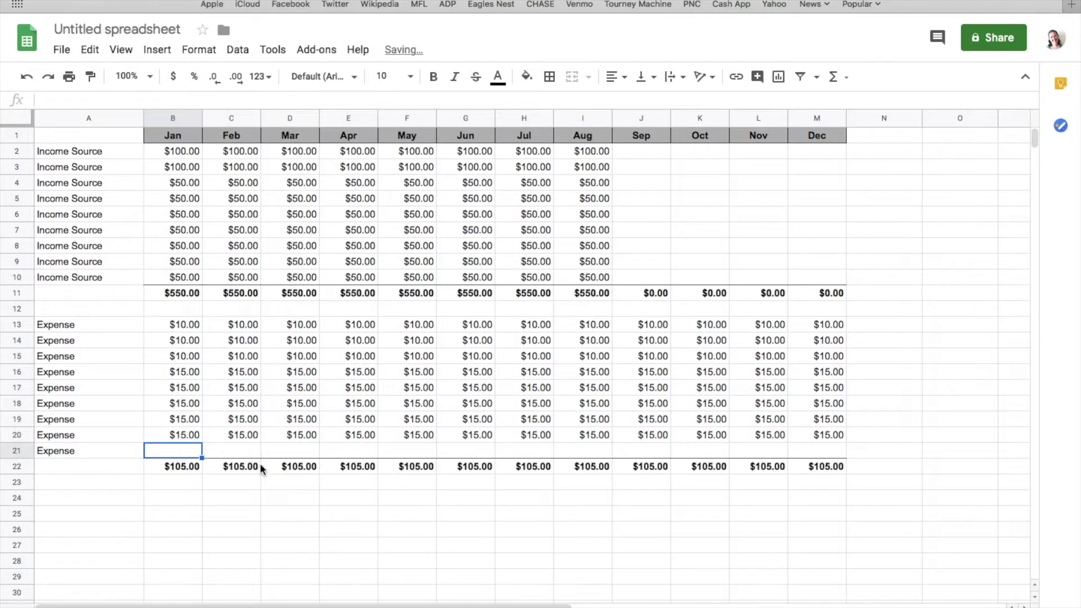
pyautogui.write('5')
pyautogui.press('Tab')
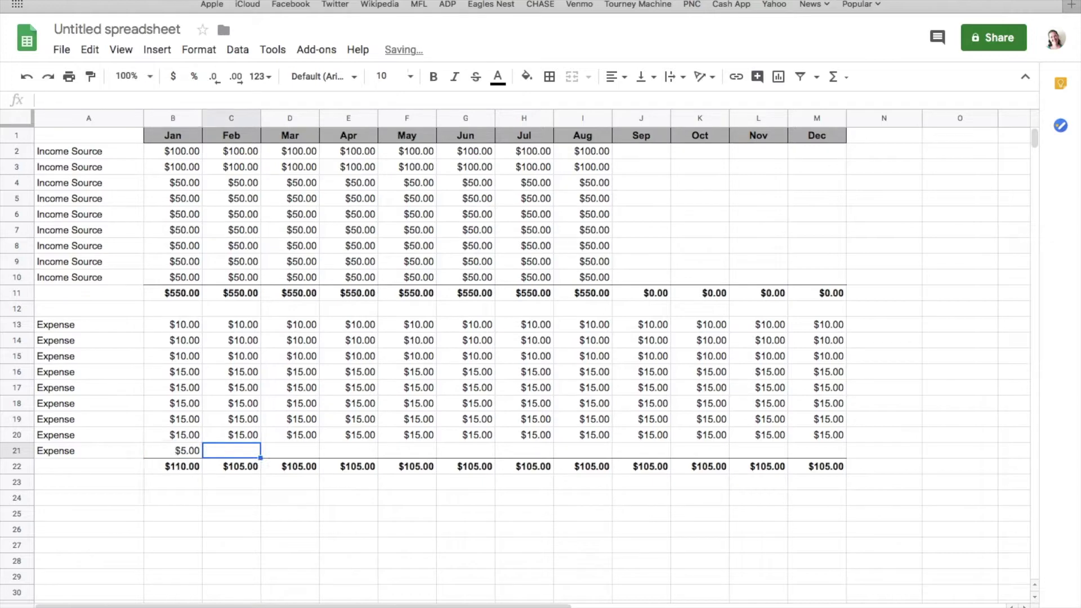
pyautogui.write('3')
pyautogui.press('Tab')
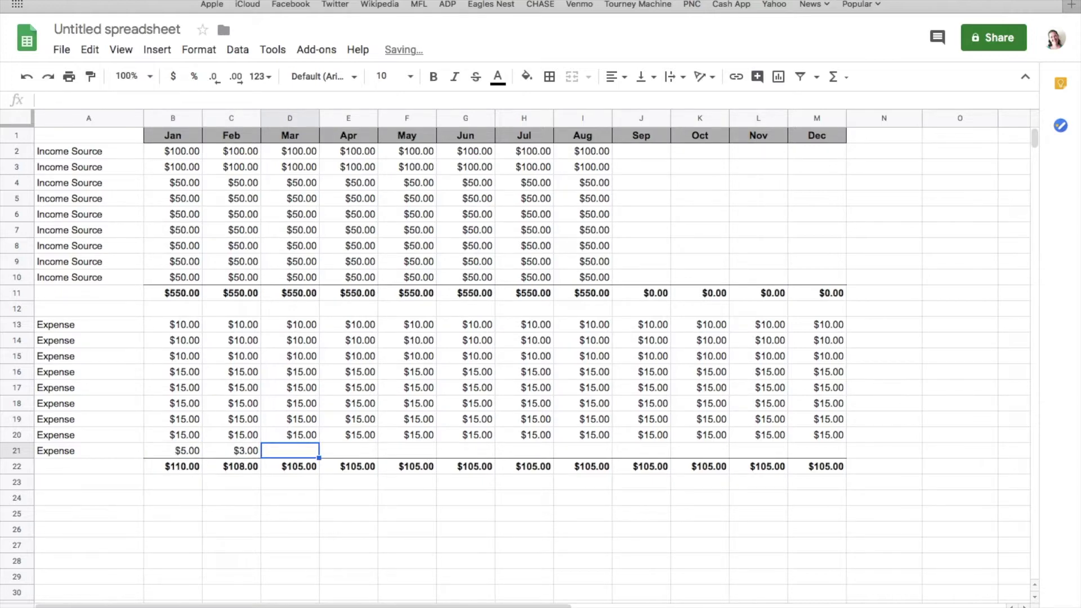
pyautogui.write('4')
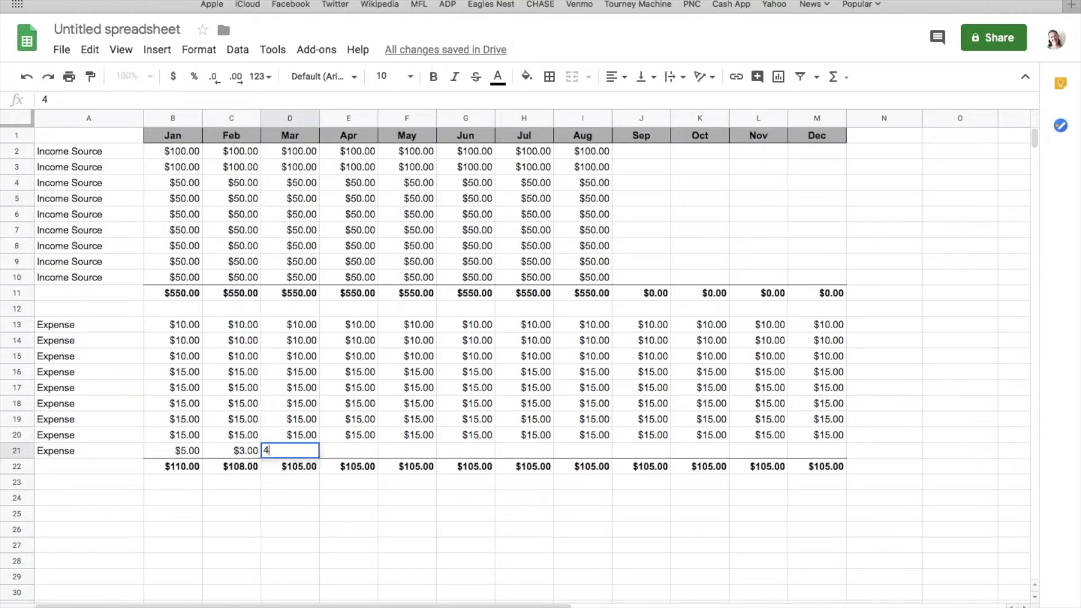
pyautogui.press('Tab')
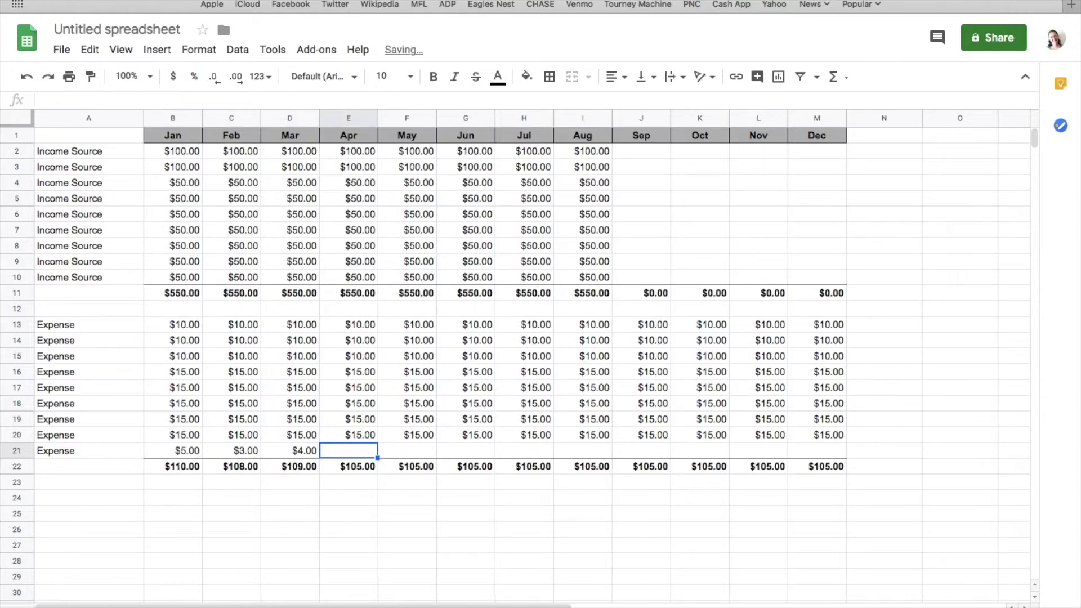
# Replace the last expense label in cell A21 with Other*.
pyautogui.click(93, 450)
pyautogui.doubleClick(94, 451)
pyautogui.press('BackSpace')
pyautogui.press('BackSpace')
pyautogui.press('BackSpace')
pyautogui.press('BackSpace')
pyautogui.press('BackSpace')
pyautogui.press('BackSpace')
pyautogui.press('BackSpace')
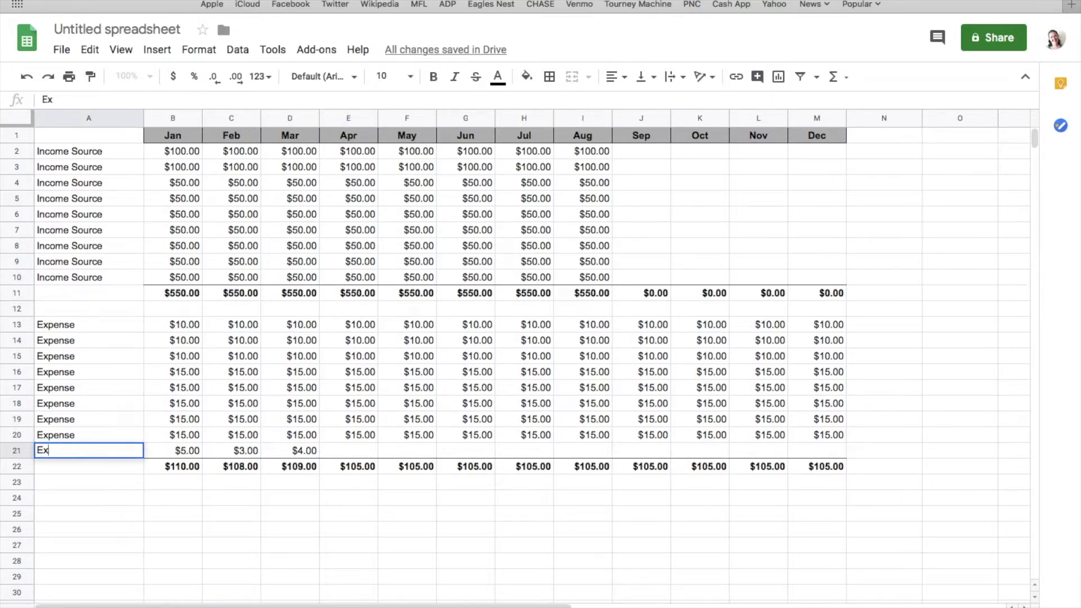
pyautogui.write('Other')
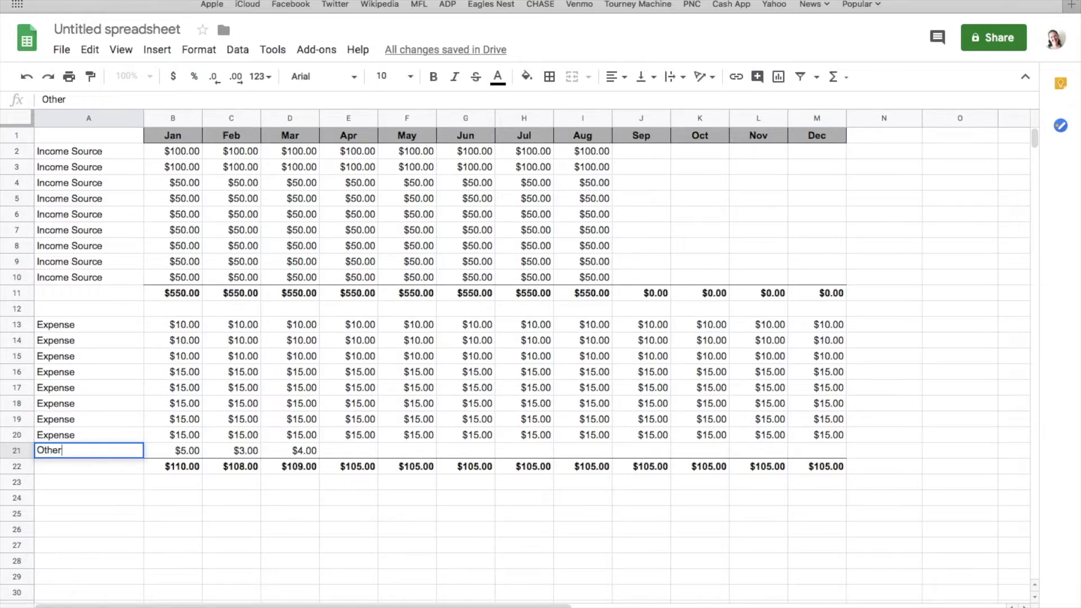
pyautogui.write('*')
pyautogui.press('Return')
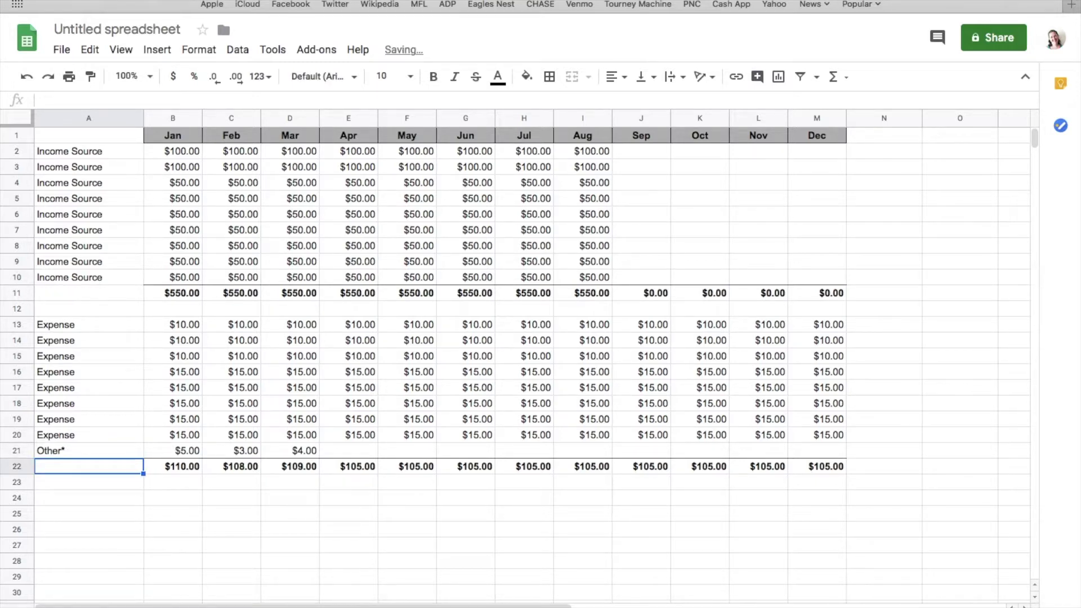
# Examine the Other* amounts in row 21 and the Jan, Feb and Mar expense total formulas in row 22.
pyautogui.click(189, 451)
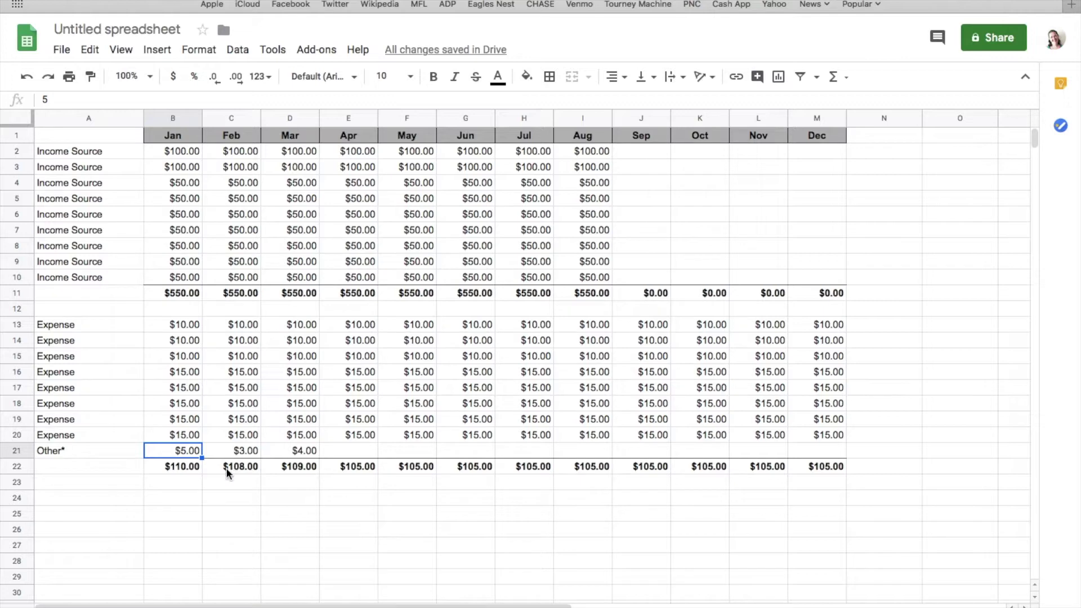
pyautogui.click(231, 422)
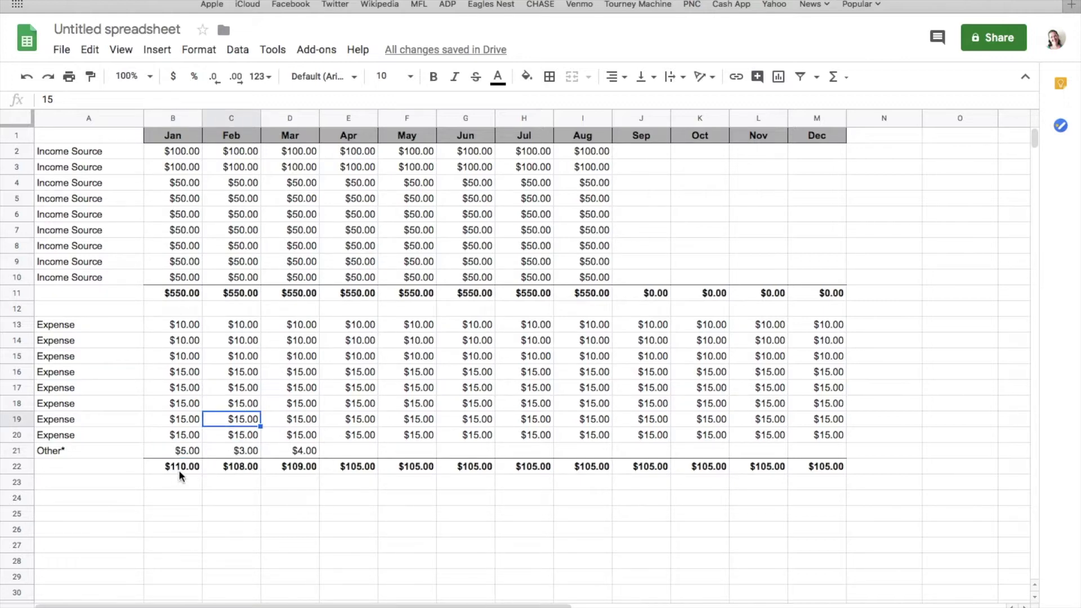
pyautogui.click(241, 467)
pyautogui.click(293, 471)
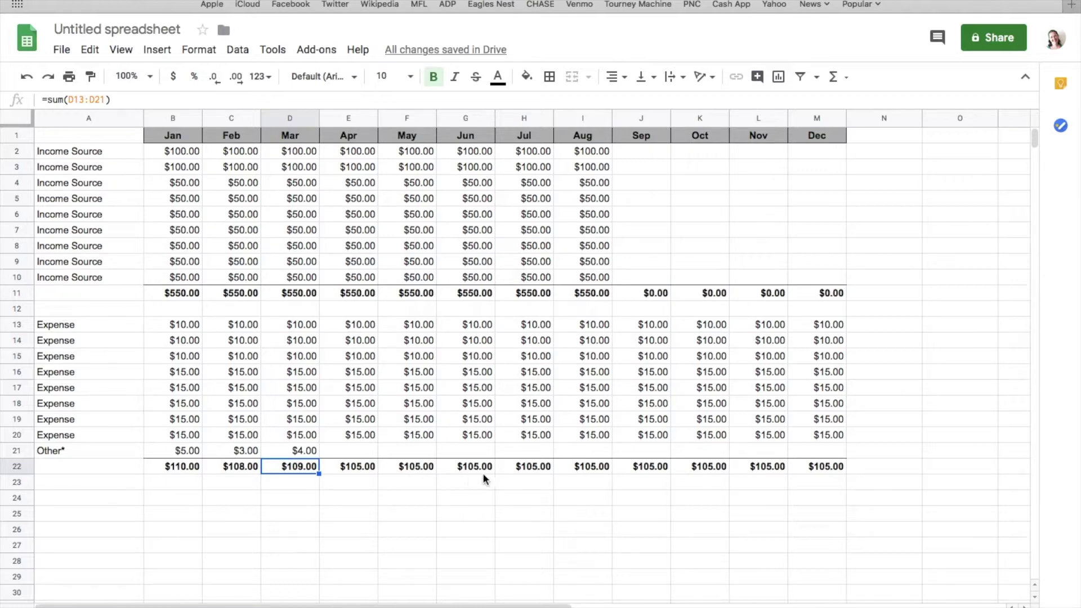
pyautogui.click(243, 474)
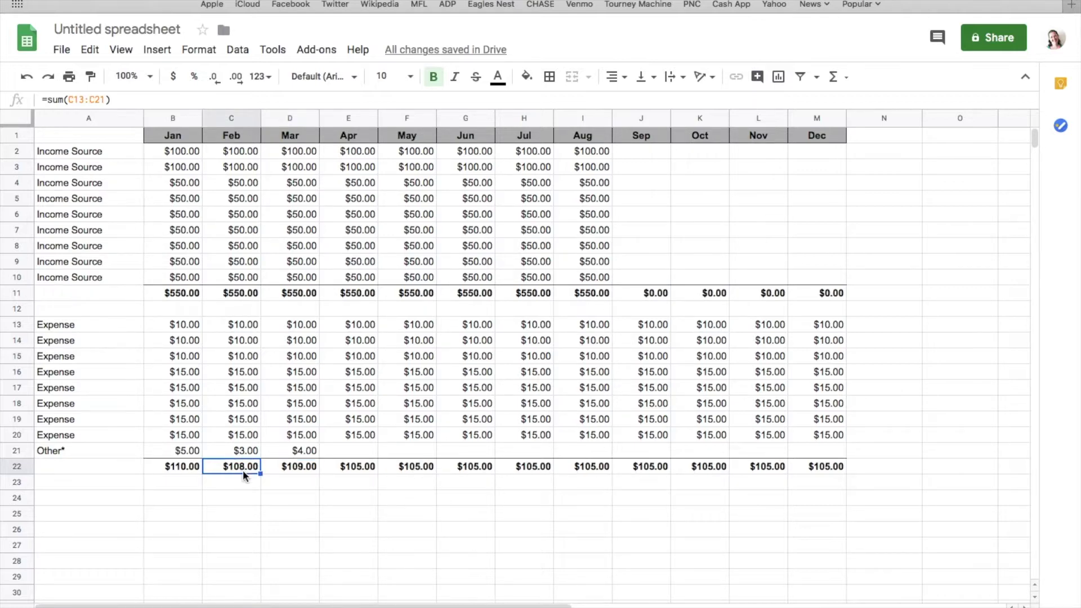
pyautogui.doubleClick(185, 469)
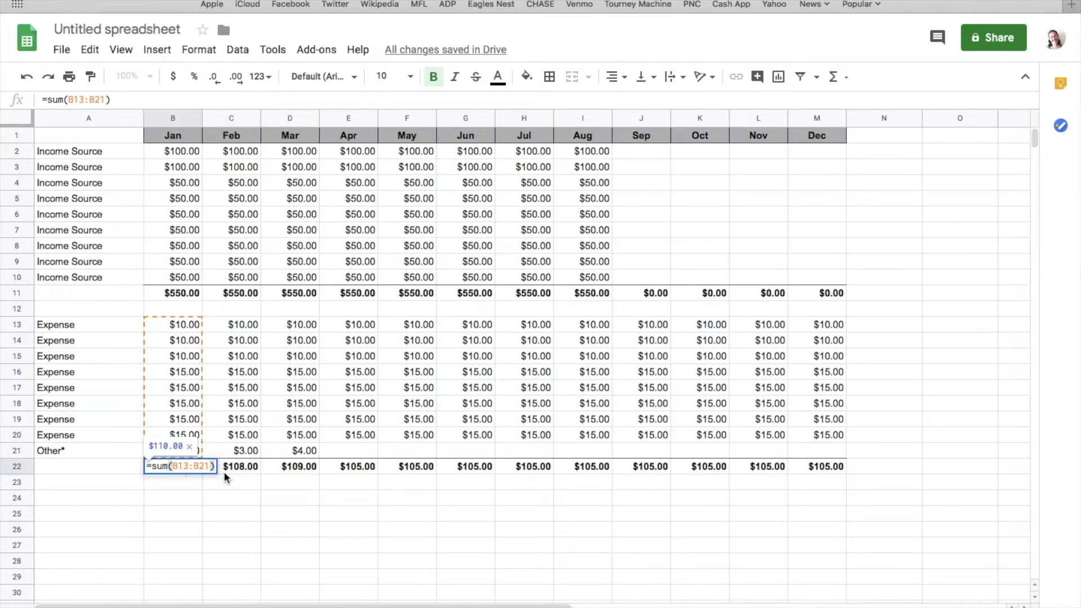
pyautogui.press('Return')
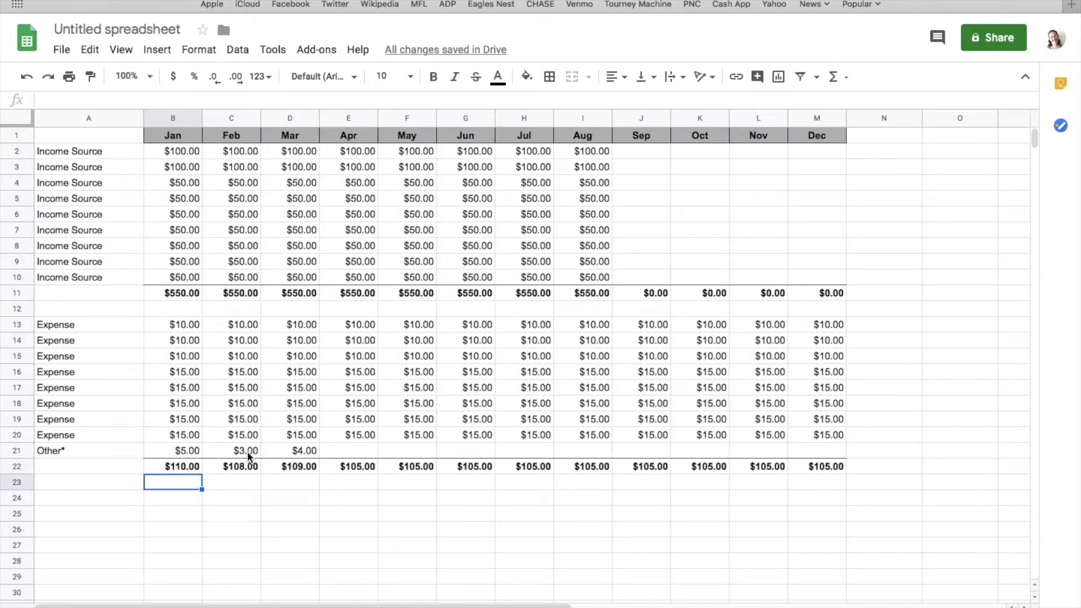
pyautogui.doubleClick(239, 468)
pyautogui.press('Return')
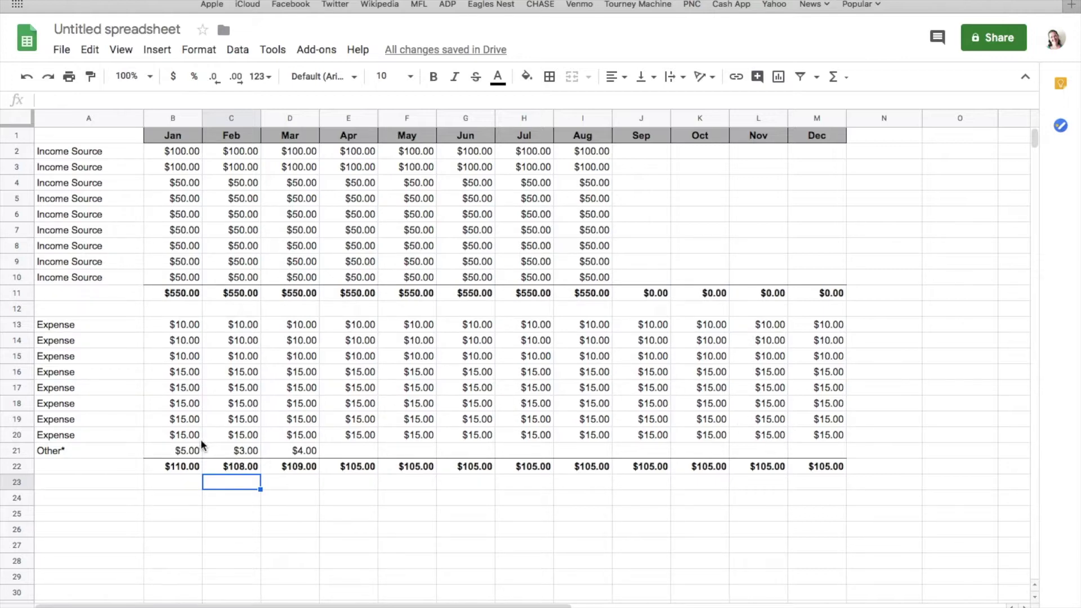
# Fill the income amount cells B2 to M10 with the lightest gray.
pyautogui.moveTo(170, 150); pyautogui.dragTo(810, 280)
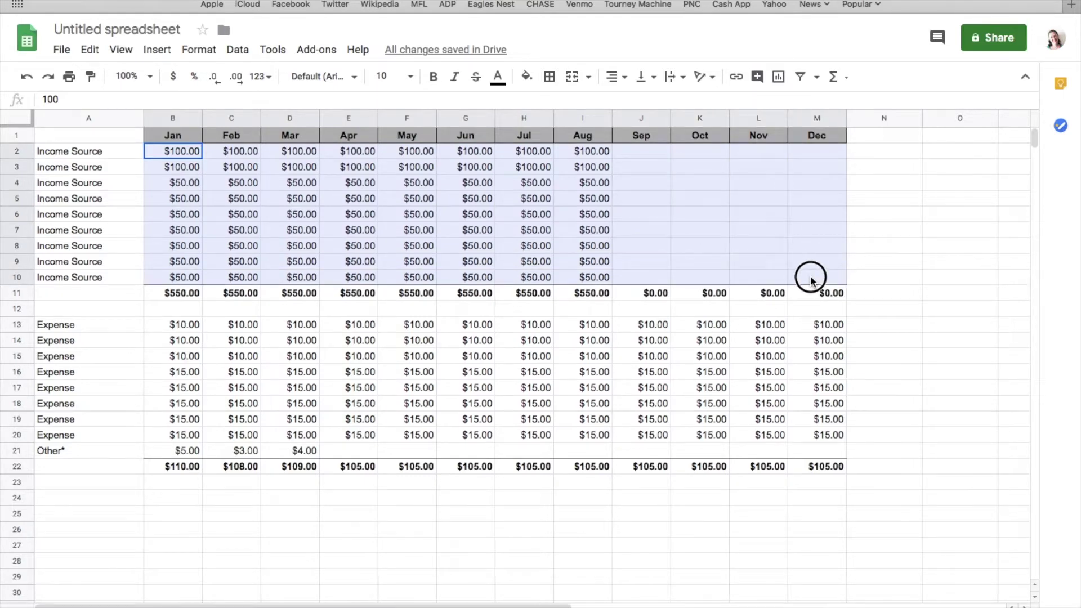
pyautogui.click(526, 76)
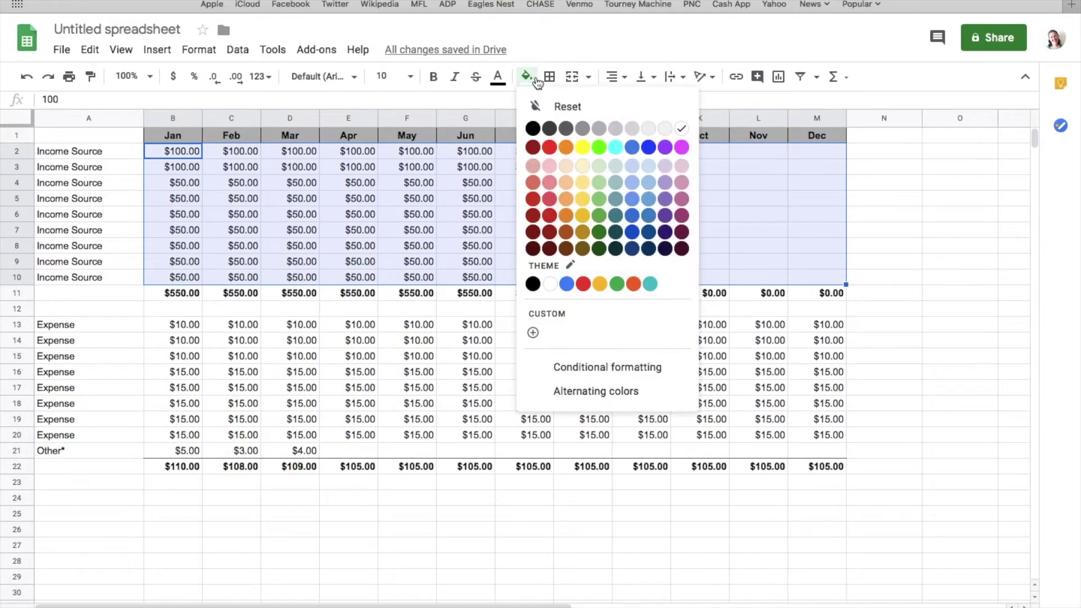
pyautogui.click(663, 130)
pyautogui.click(386, 361)
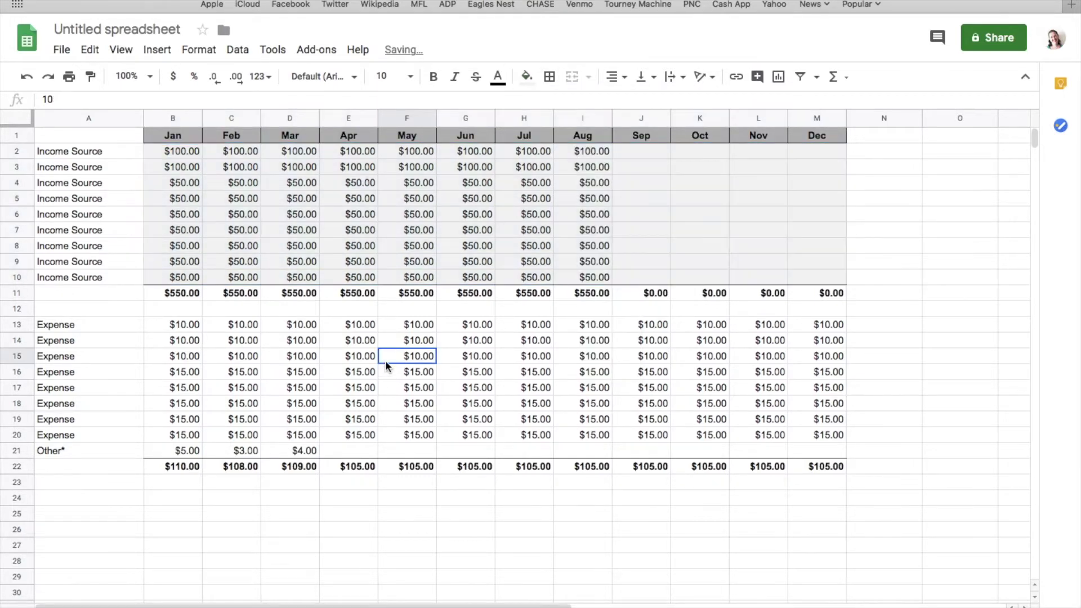
# Fill the expense amount cells B13 to M21 with the same lightest gray as the income block.
pyautogui.moveTo(191, 324)
pyautogui.mouseDown()
pyautogui.moveTo(178, 325)
pyautogui.moveTo(234, 429)
pyautogui.moveTo(813, 439)
pyautogui.moveTo(830, 451)
pyautogui.mouseUp()
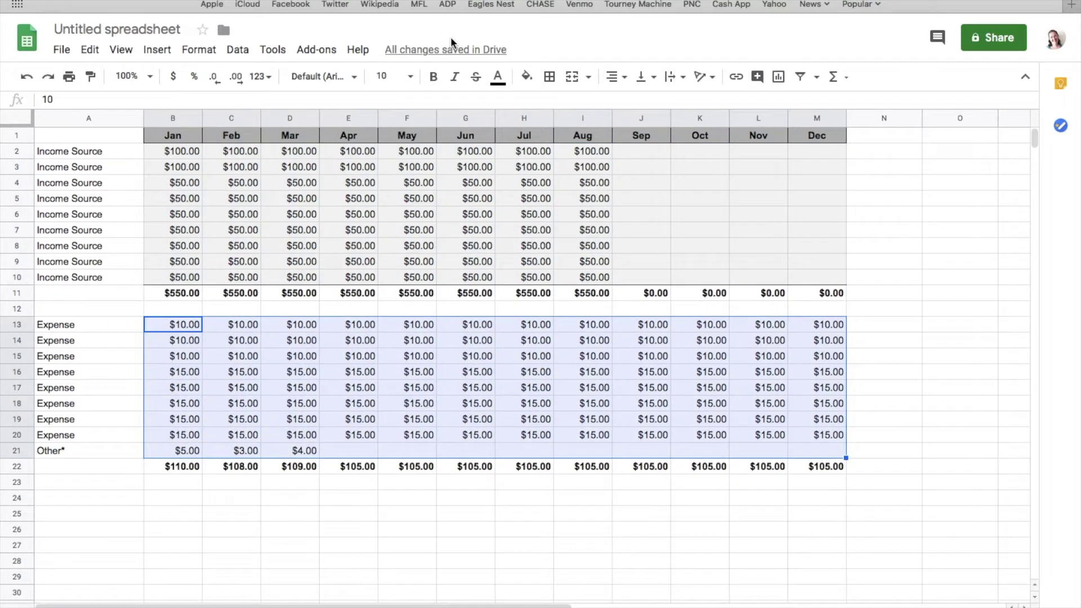
pyautogui.click(533, 82)
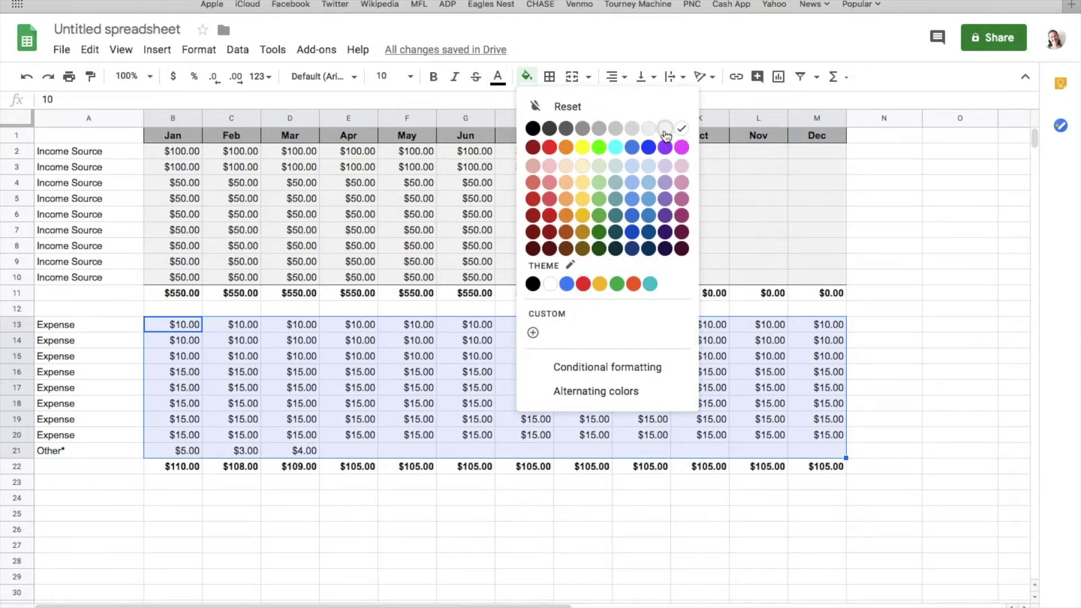
pyautogui.click(665, 135)
pyautogui.click(395, 341)
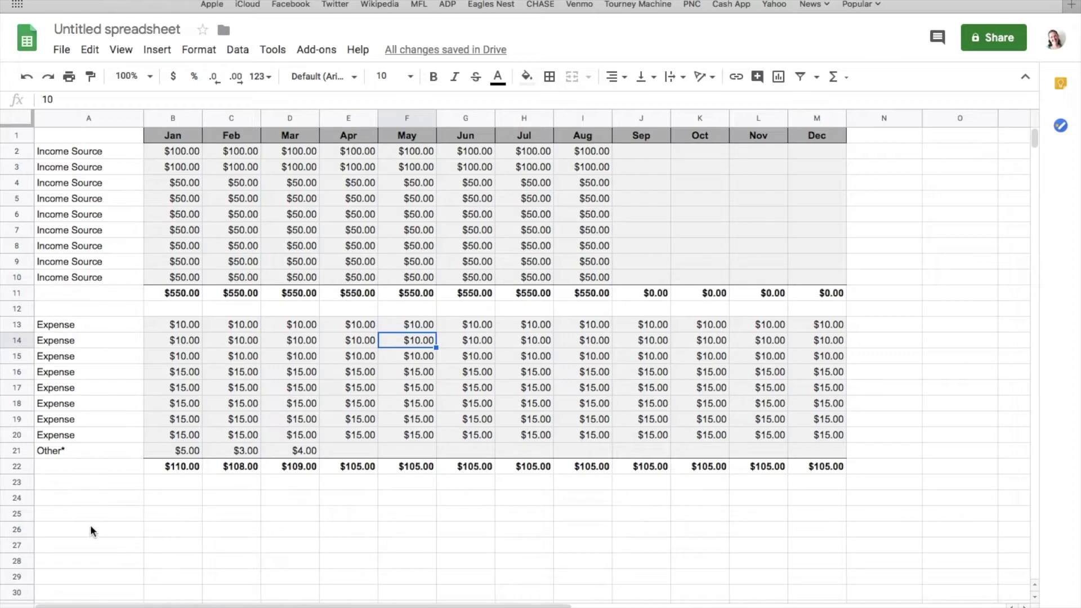
# Enter the label Grand Total in cell A24 below the expense totals.
pyautogui.click(95, 498)
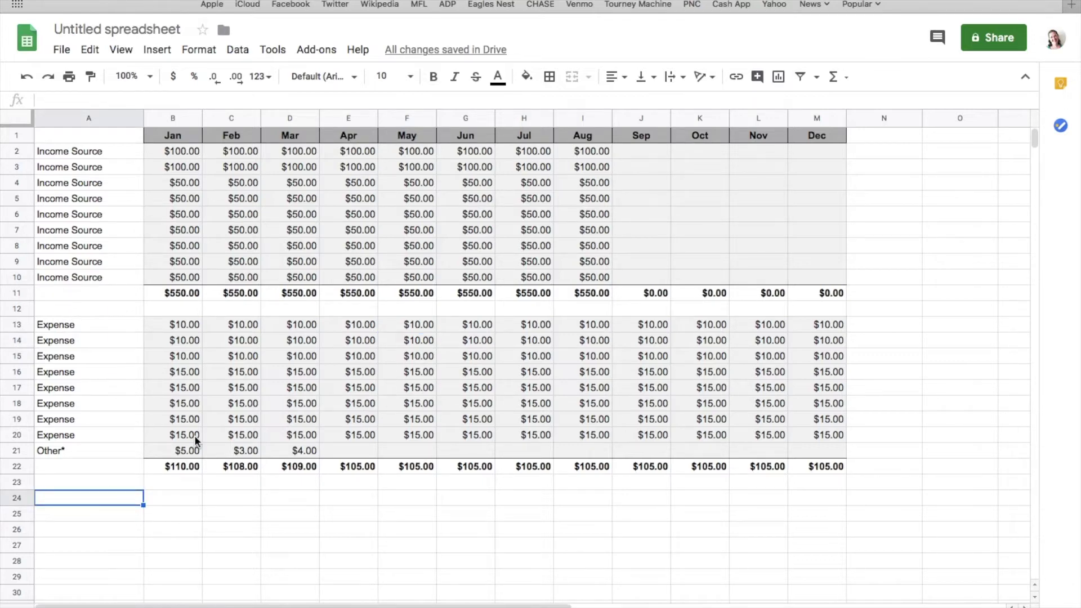
pyautogui.write('Grand Total')
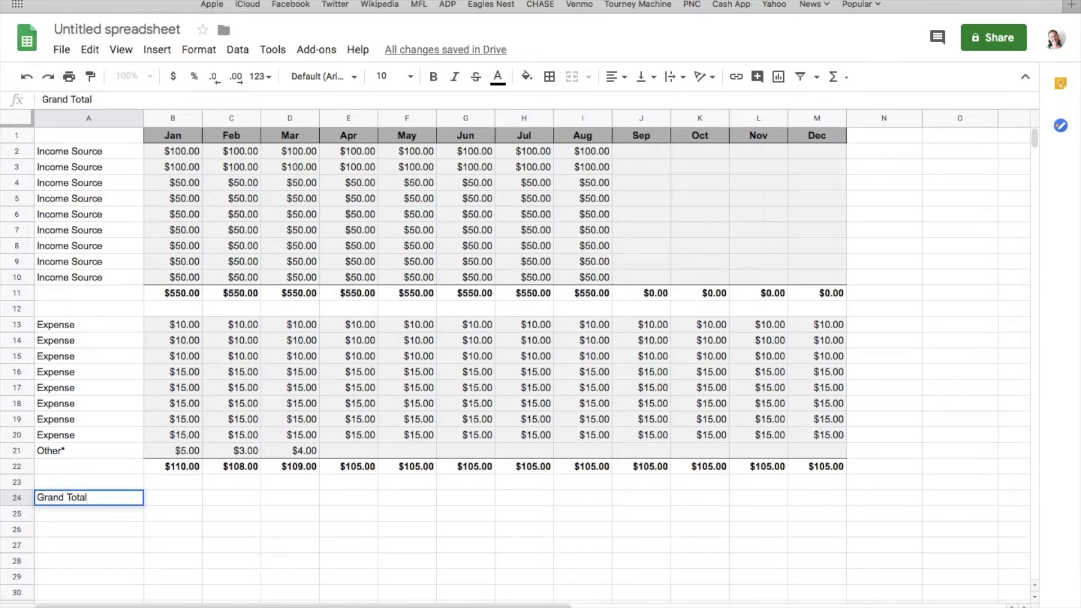
pyautogui.press('Return')
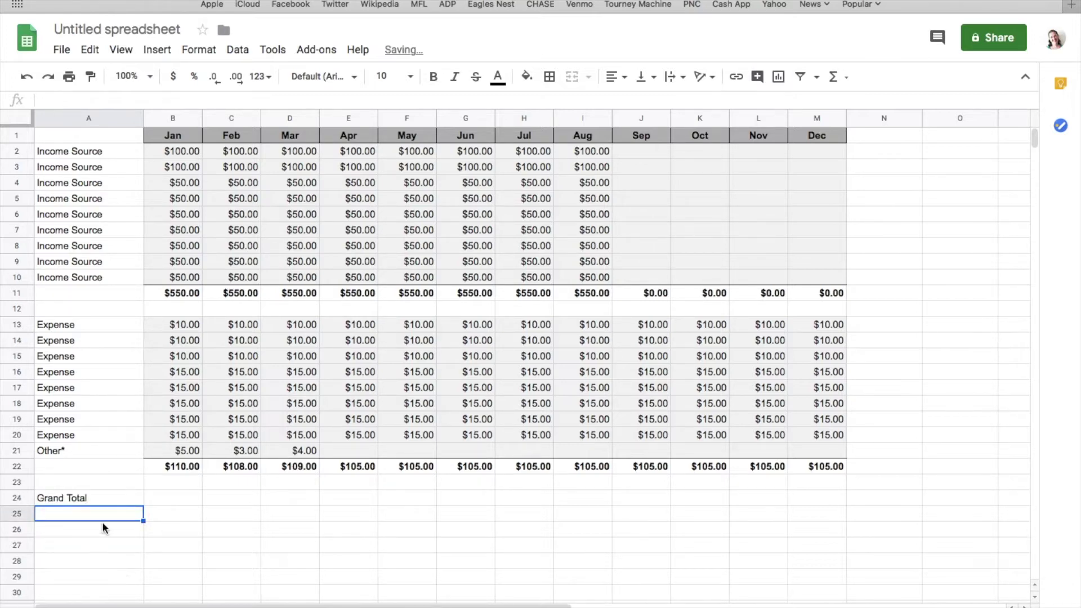
# Format the Grand Total label in cell A24 with a black fill and bold white text.
pyautogui.click(103, 499)
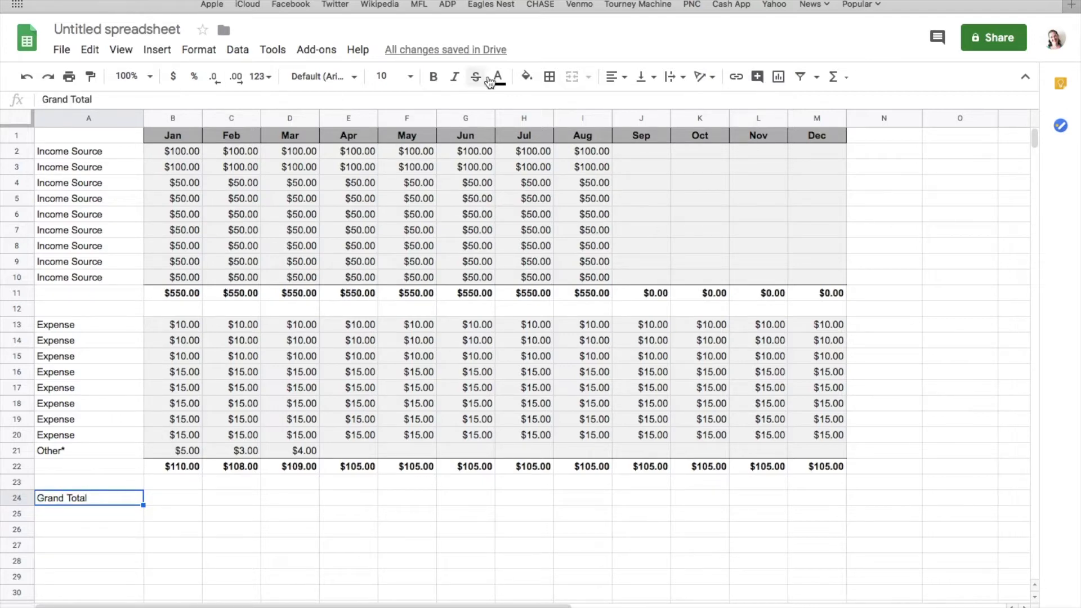
pyautogui.click(527, 76)
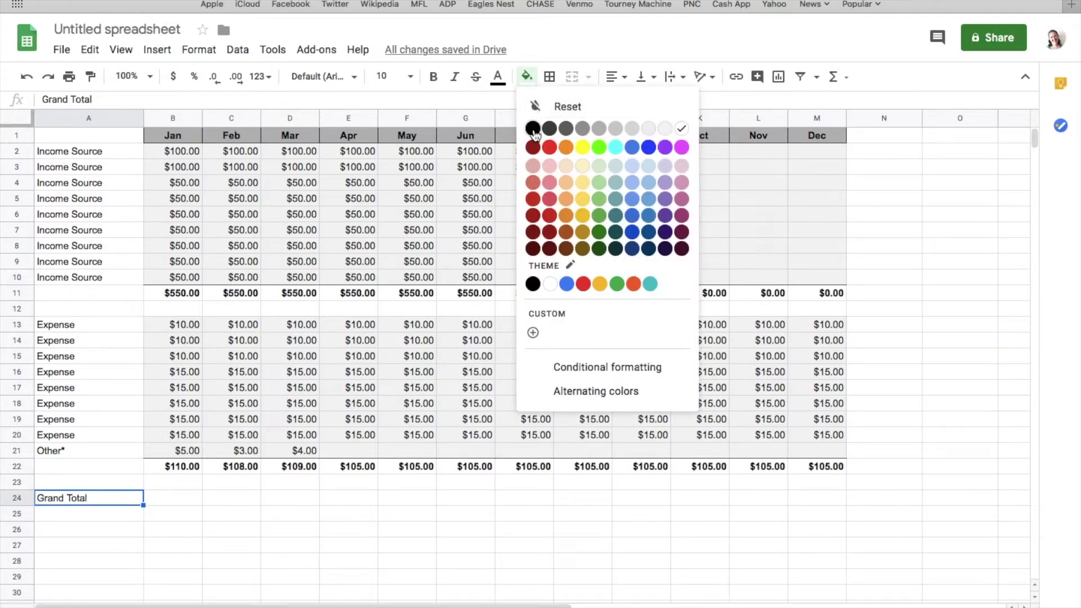
pyautogui.click(534, 132)
pyautogui.click(497, 76)
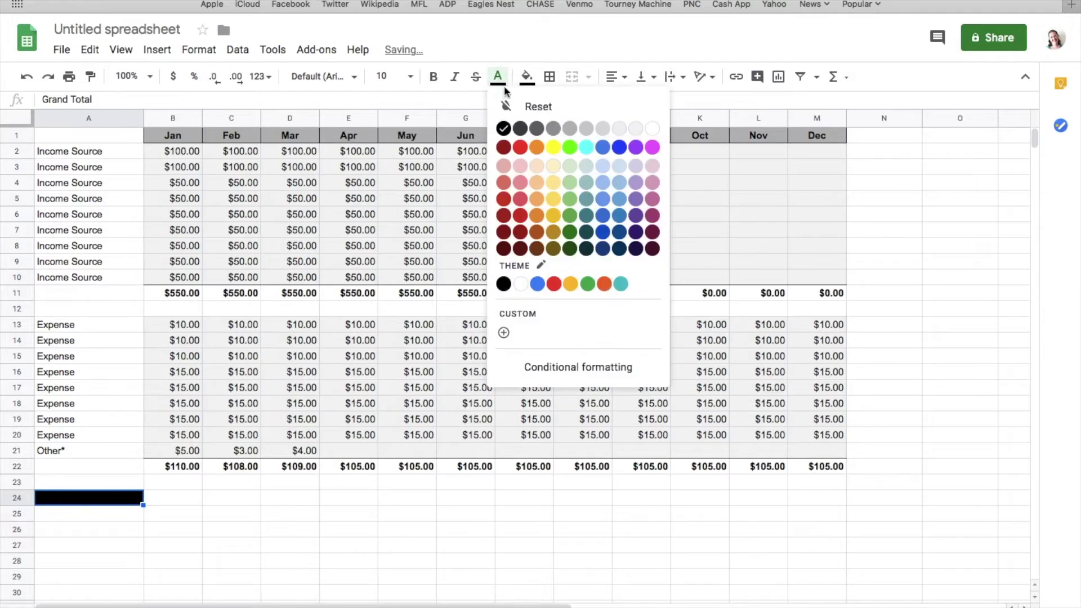
pyautogui.click(654, 129)
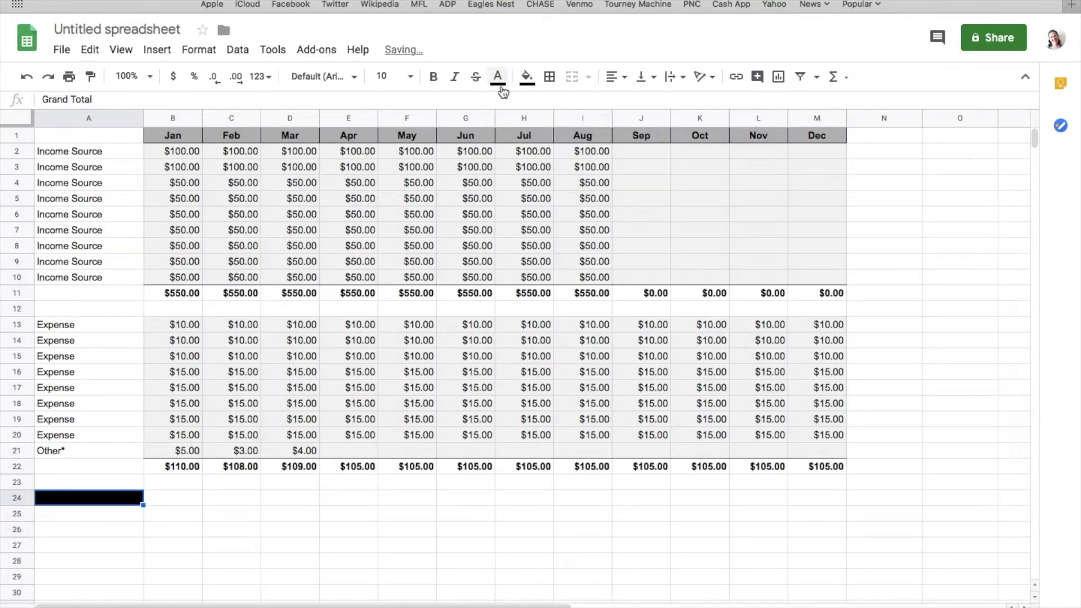
pyautogui.click(498, 76)
pyautogui.click(652, 129)
pyautogui.click(443, 82)
# Center the Grand Total label horizontally in cell A24.
pyautogui.click(615, 77)
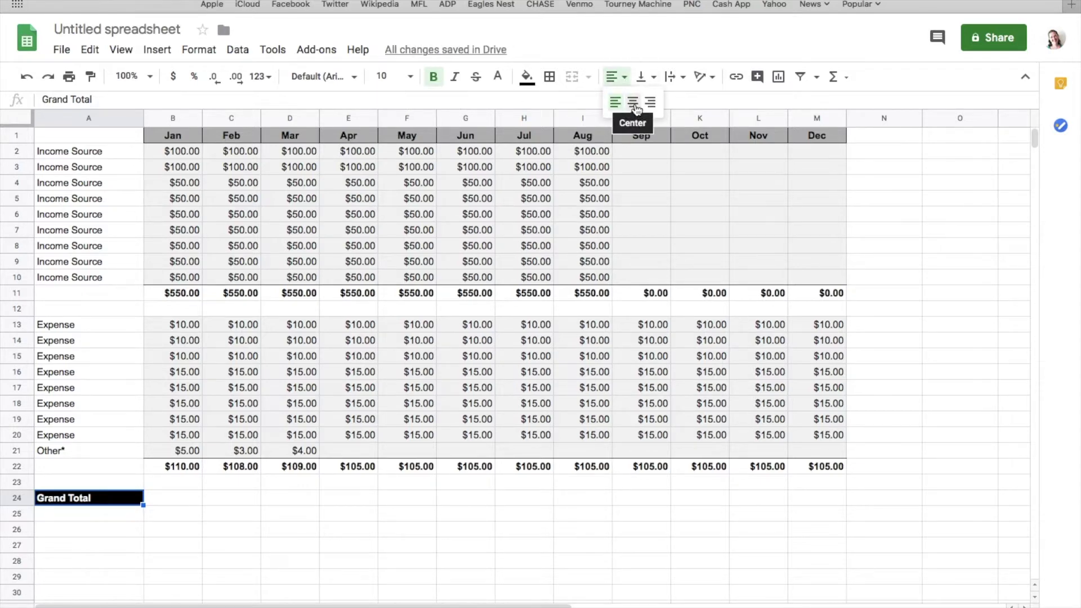
pyautogui.click(625, 78)
pyautogui.click(626, 79)
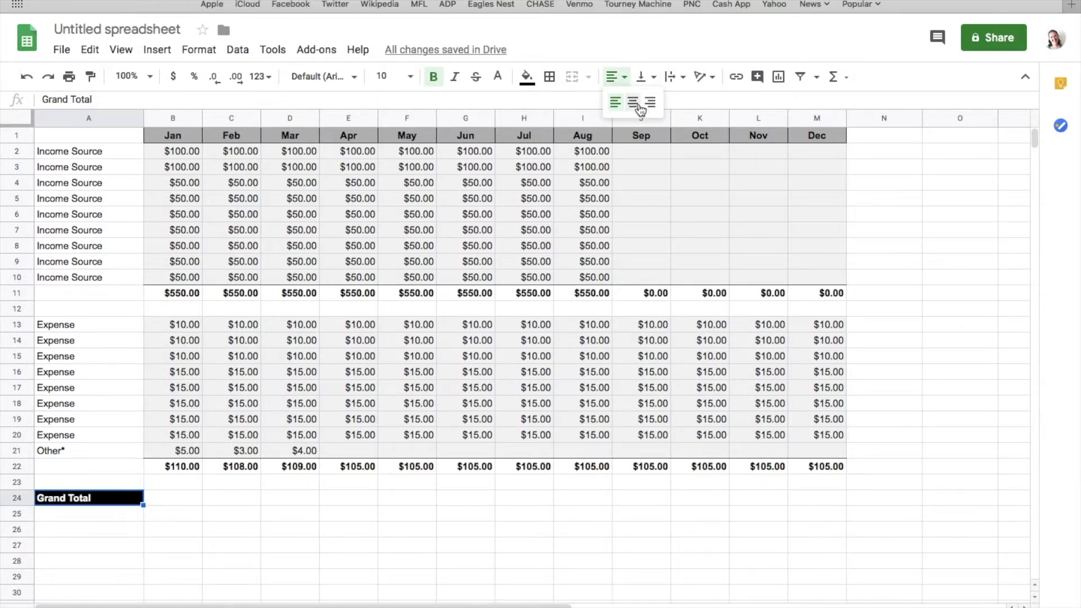
pyautogui.click(639, 105)
pyautogui.click(345, 496)
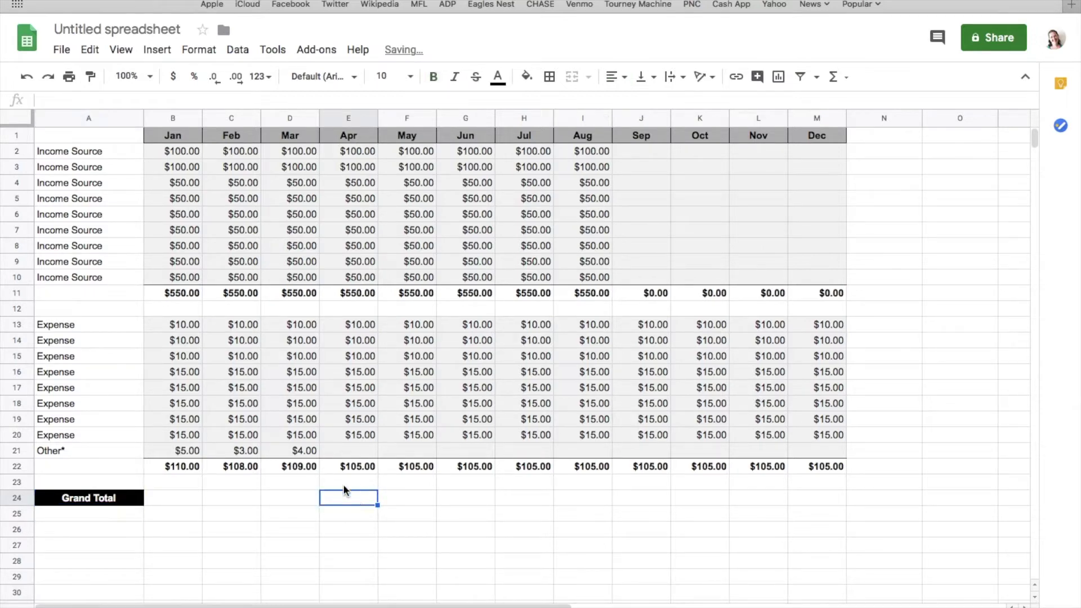
# Apply all borders and a yellow fill to the Grand Total cells B24 to M24.
pyautogui.moveTo(177, 501); pyautogui.dragTo(820, 495)
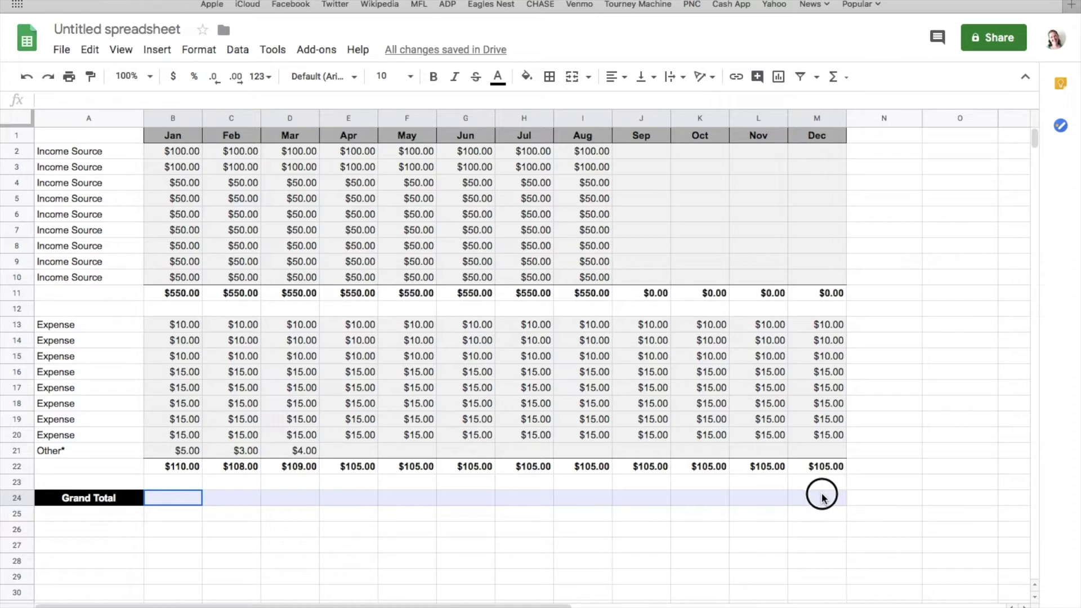
pyautogui.moveTo(821, 495); pyautogui.dragTo(822, 496)
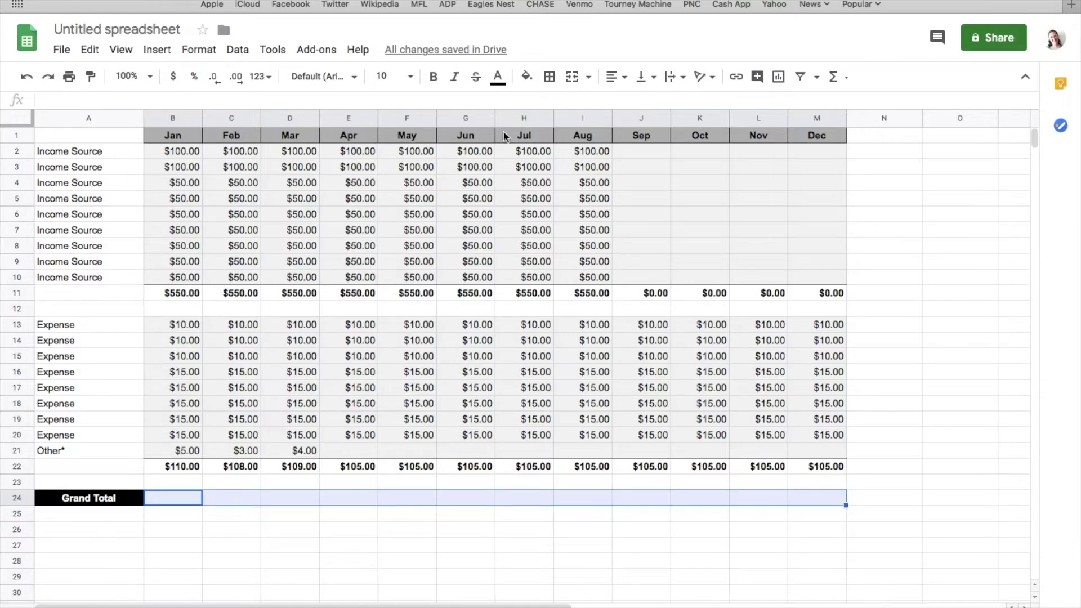
pyautogui.click(550, 79)
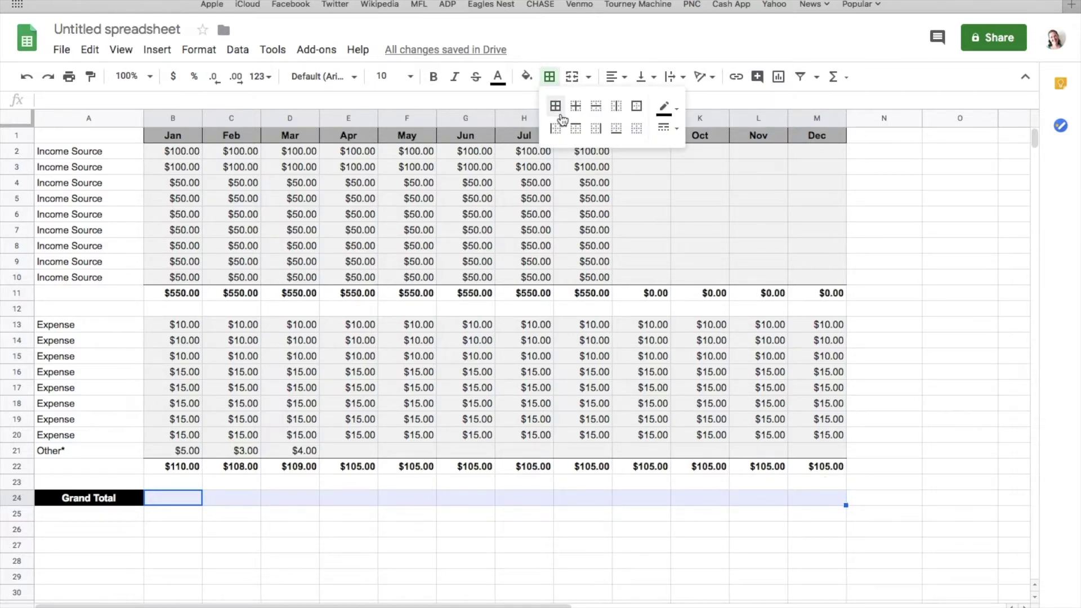
pyautogui.click(558, 111)
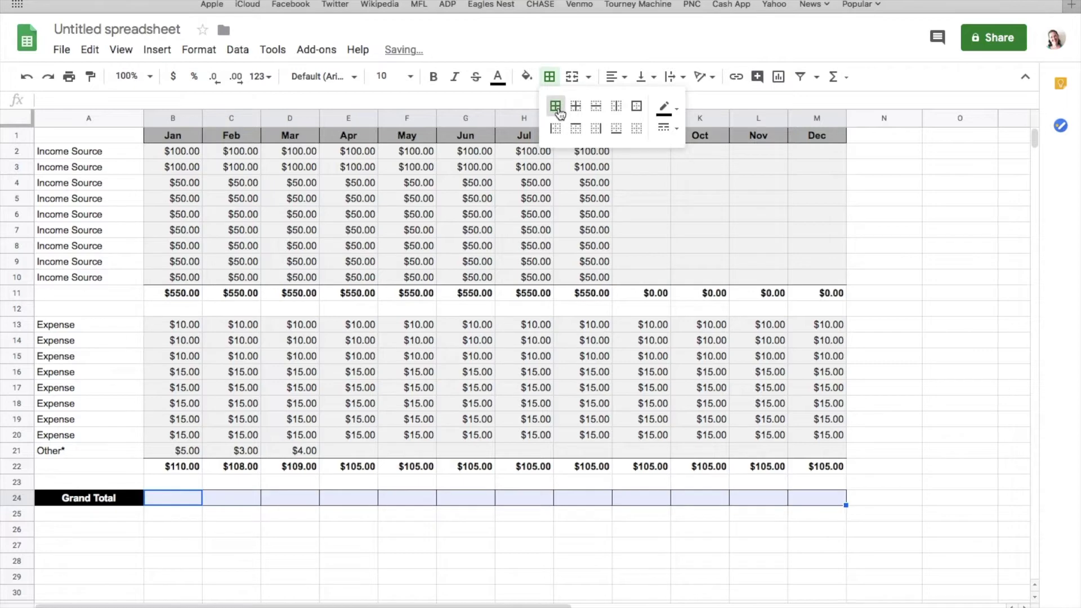
pyautogui.click(526, 77)
pyautogui.click(582, 148)
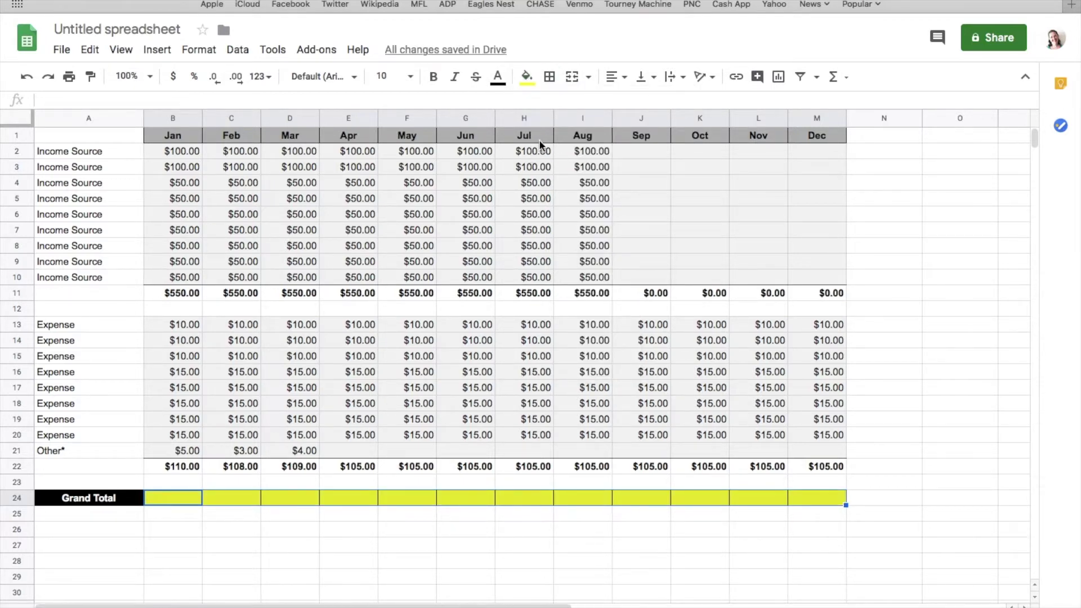
pyautogui.click(167, 521)
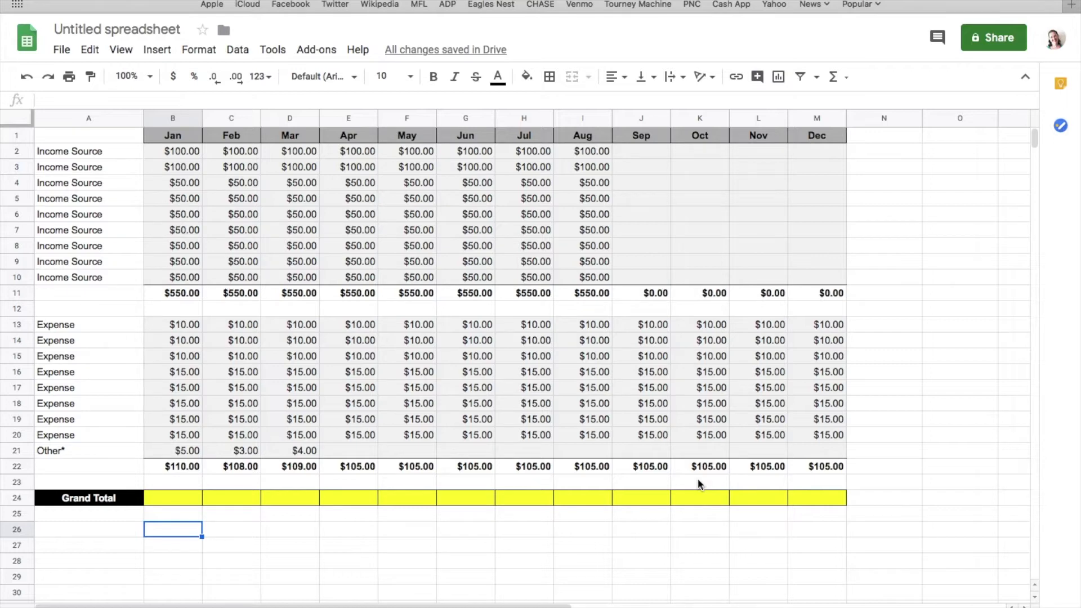
# Enter the formula =if(B11<0,"-",B11-B22) in the January Grand Total cell B24.
pyautogui.click(158, 498)
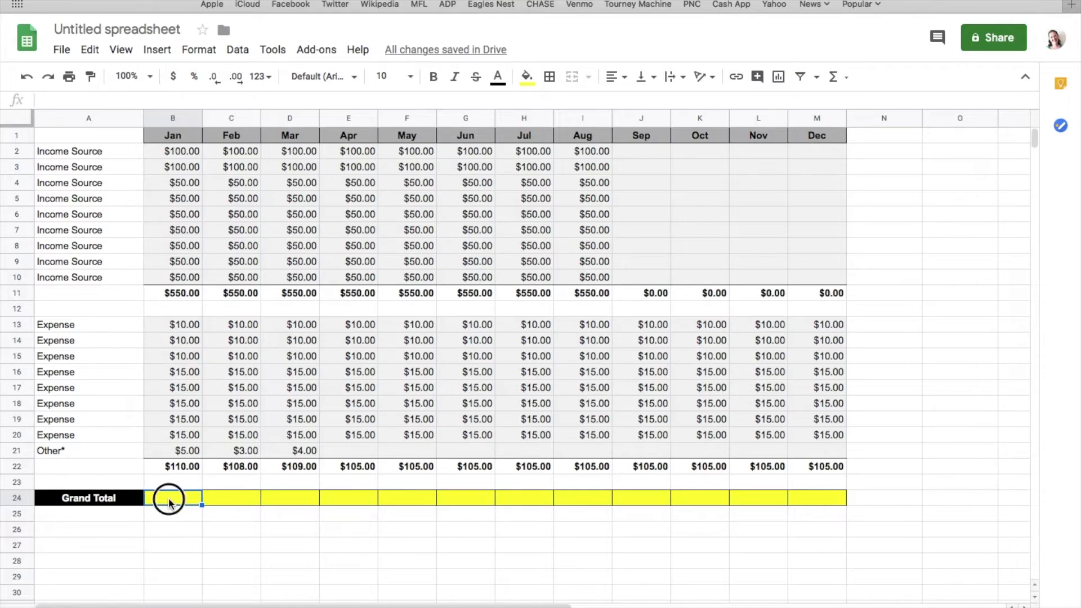
pyautogui.write('=')
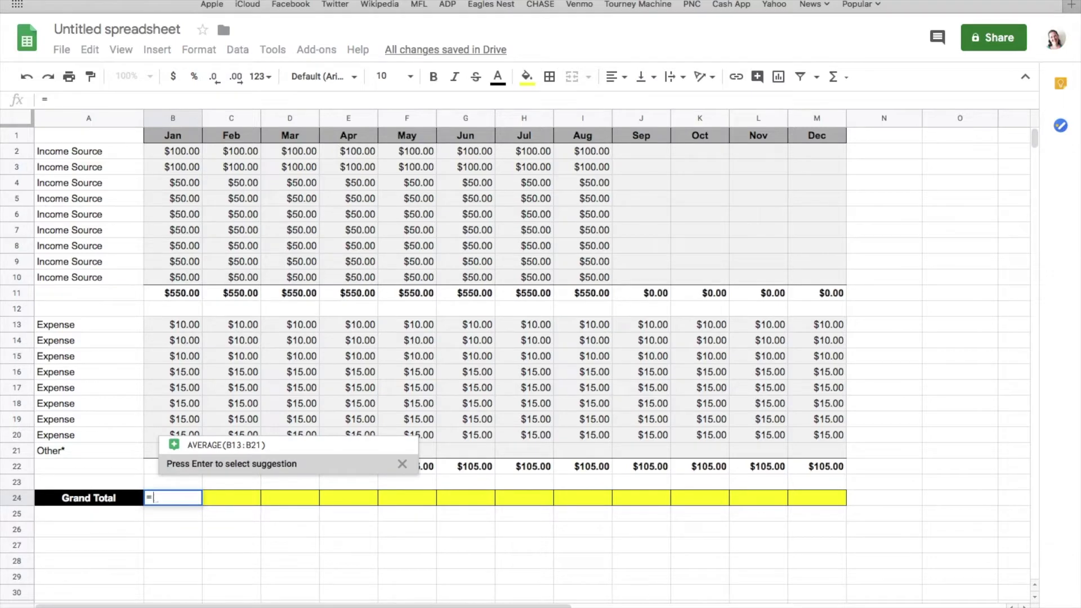
pyautogui.write('if')
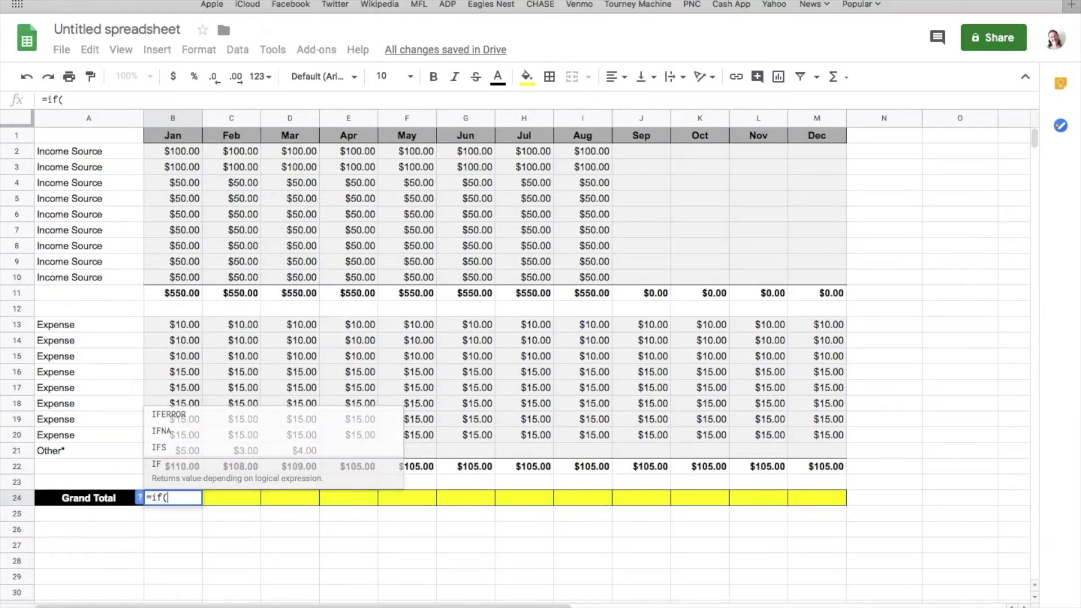
pyautogui.write('(')
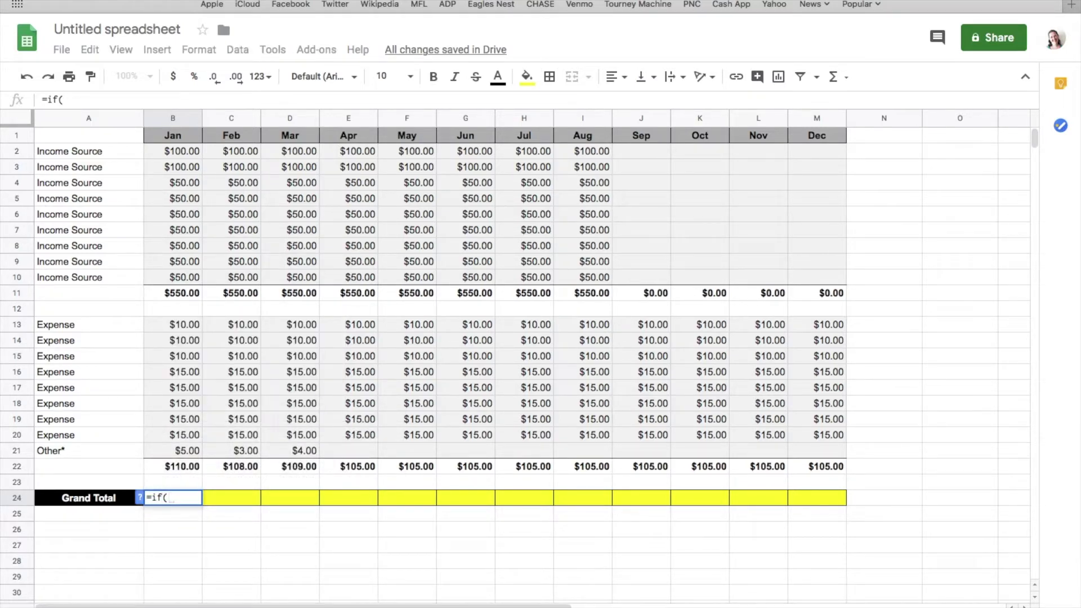
pyautogui.click(176, 293)
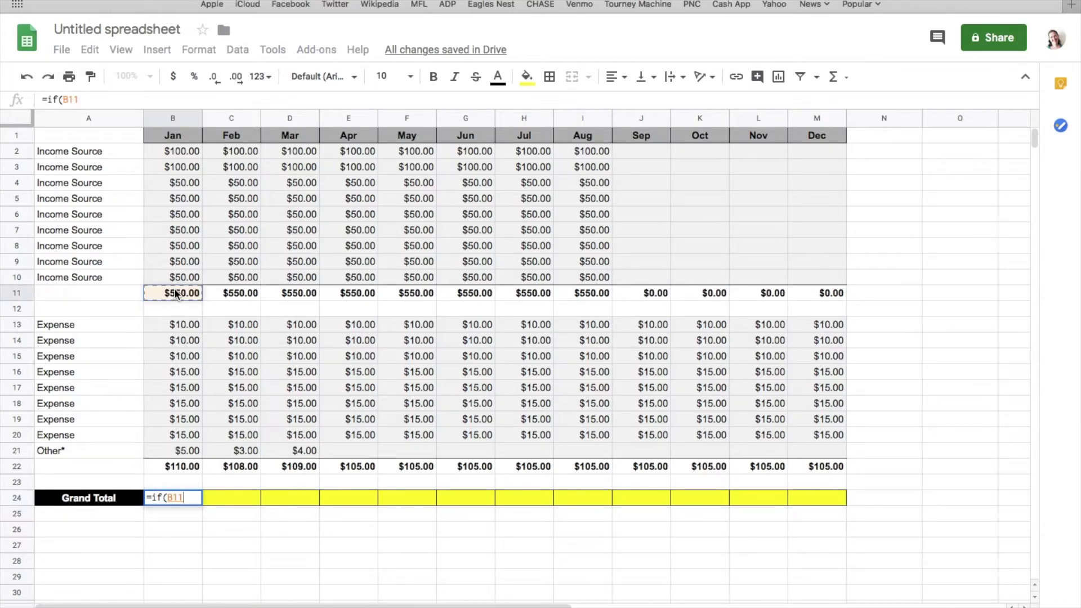
pyautogui.write('<0')
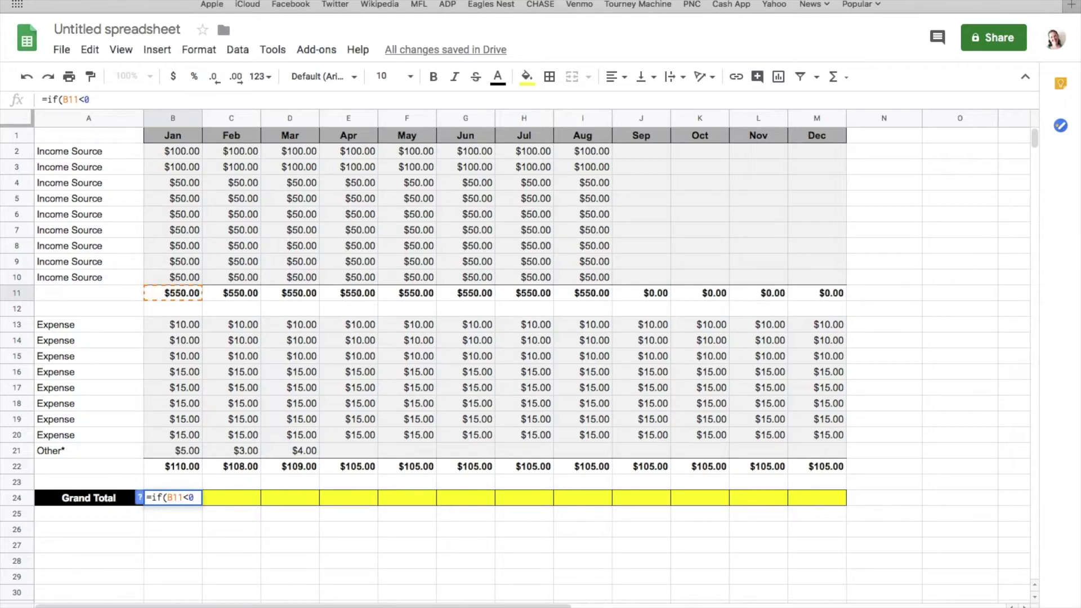
pyautogui.write(',')
pyautogui.press('BackSpace')
pyautogui.write(',')
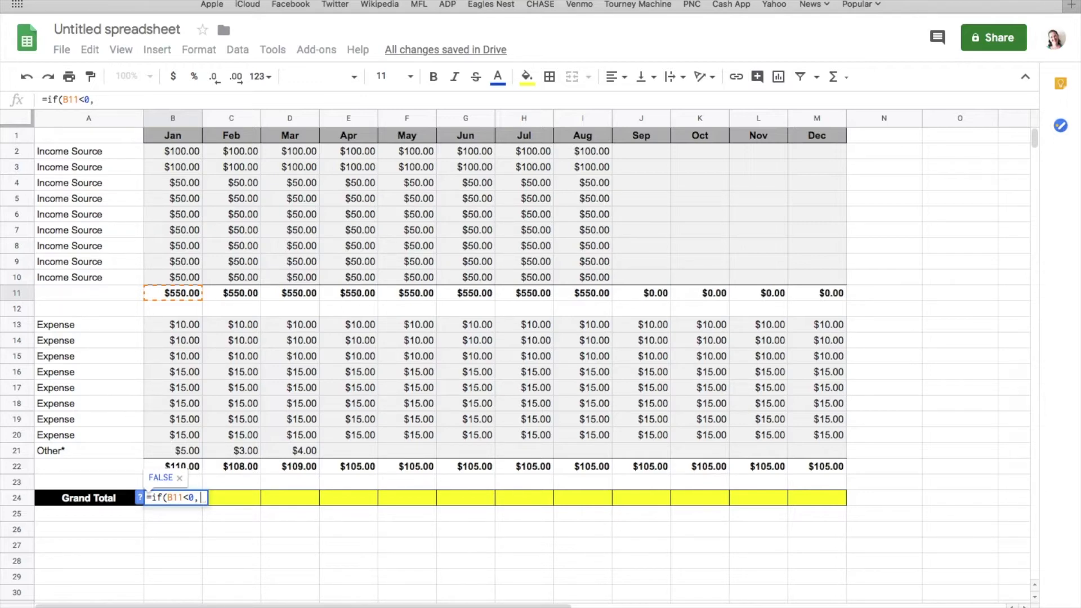
pyautogui.write('"-"')
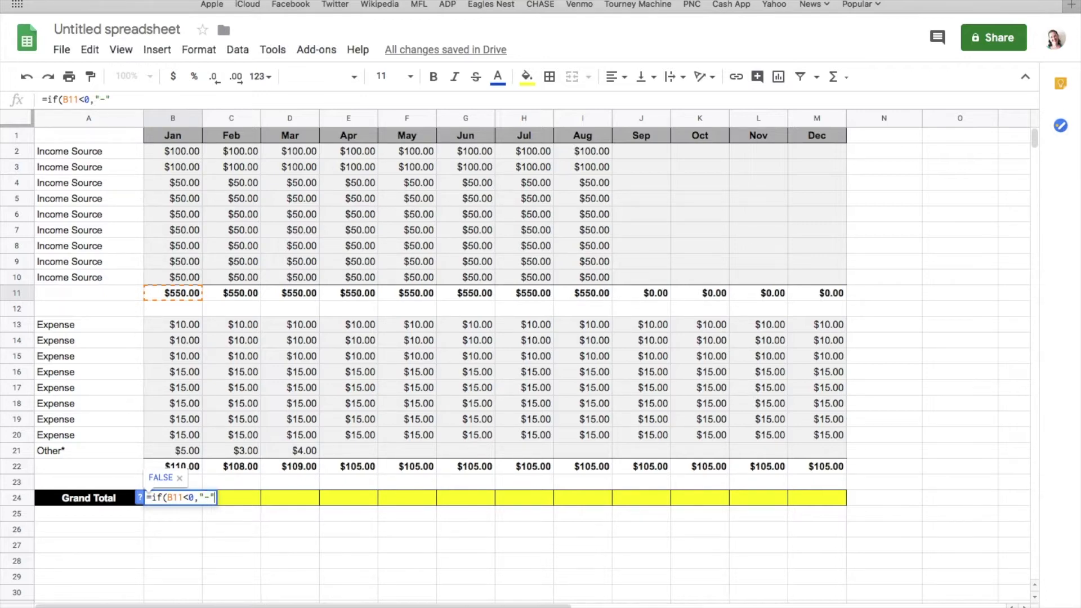
pyautogui.write(',')
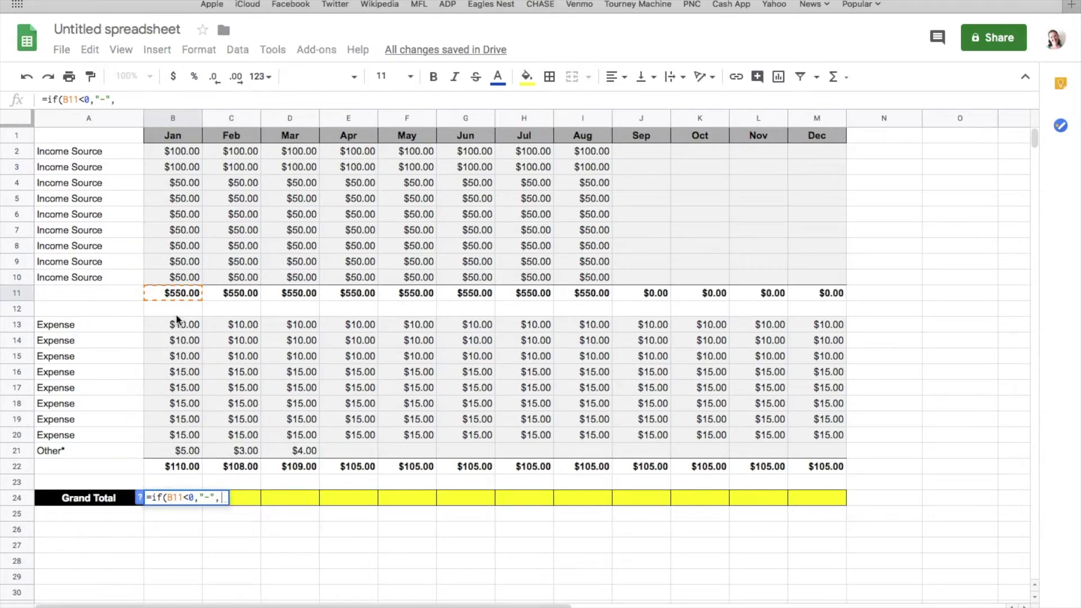
pyautogui.click(179, 293)
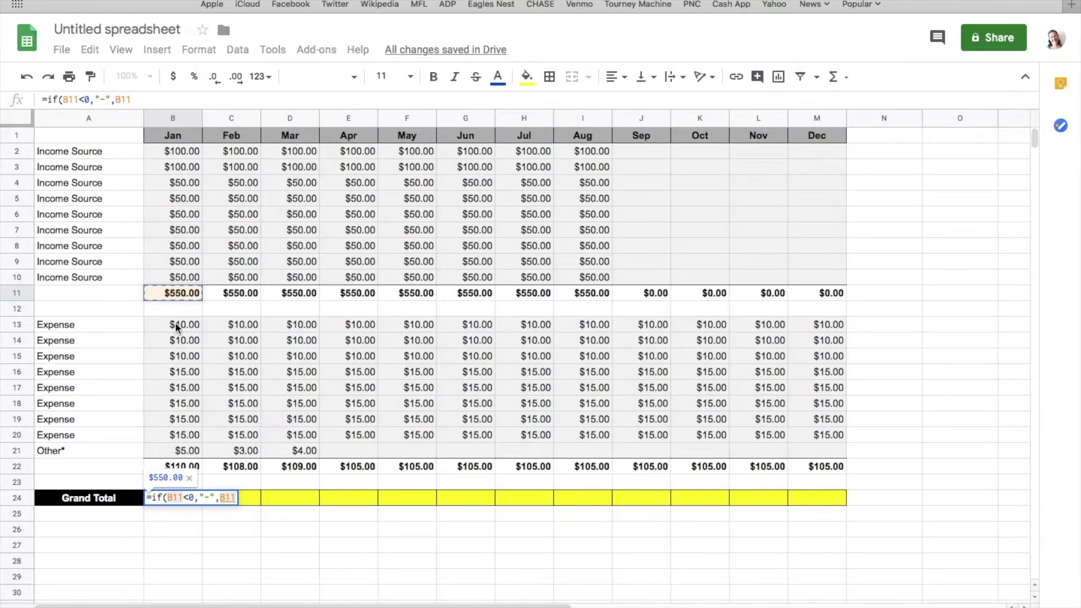
pyautogui.write('-')
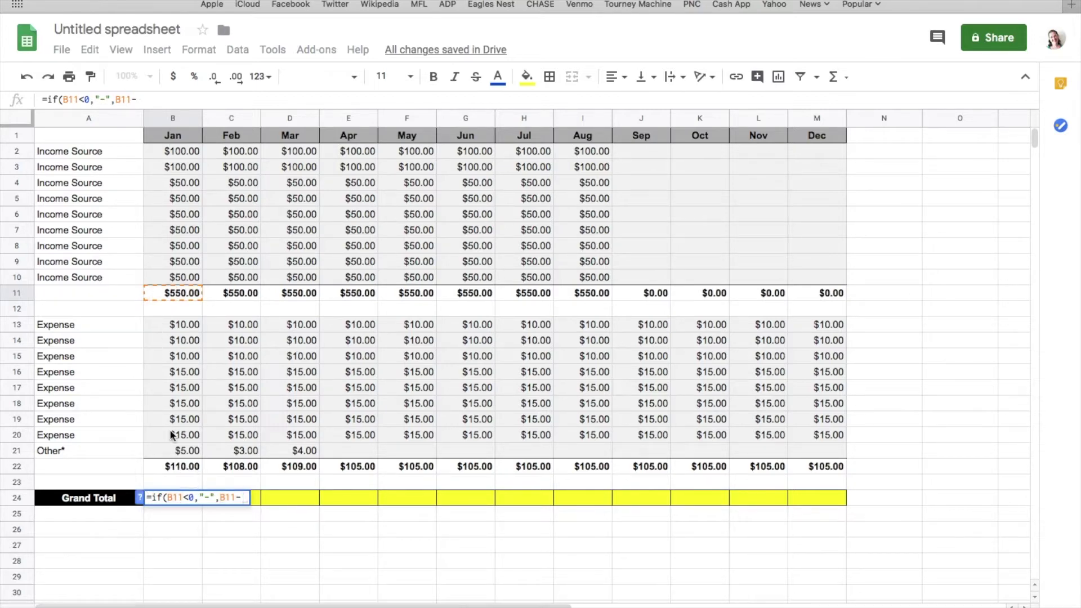
pyautogui.click(174, 466)
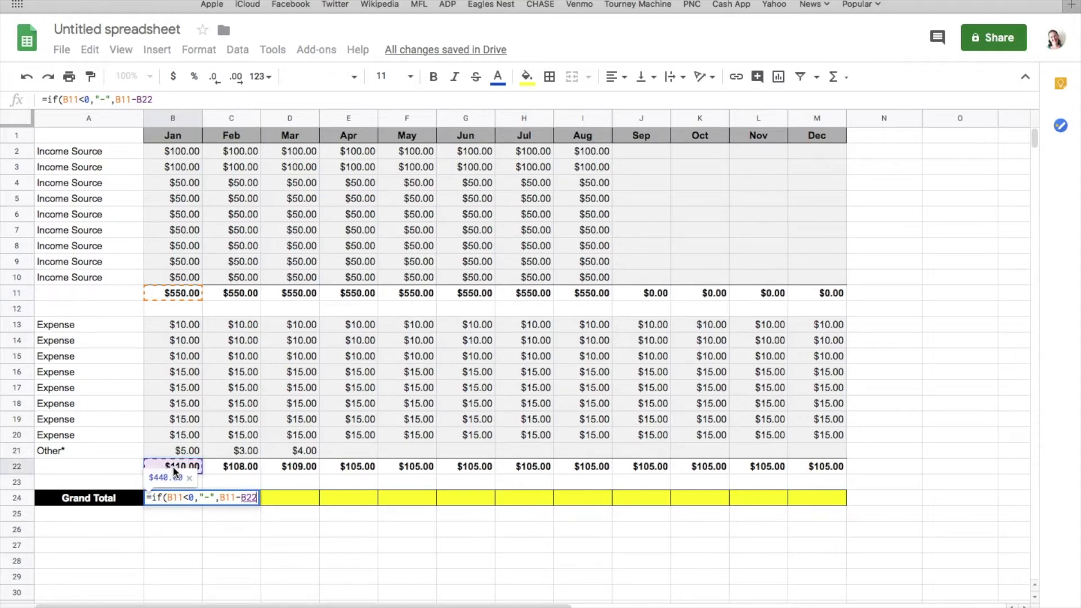
pyautogui.write(')')
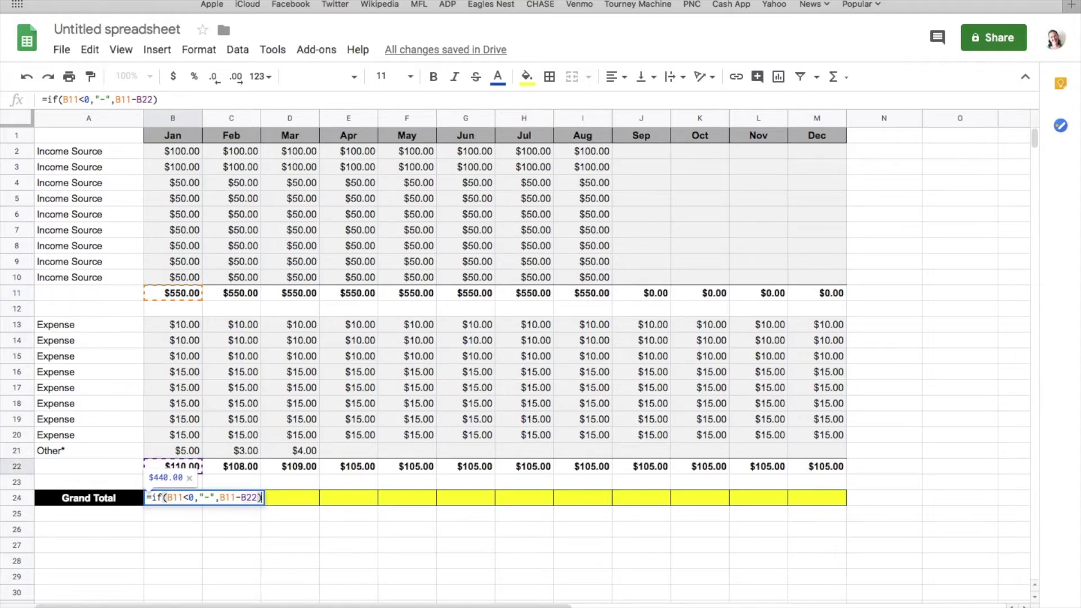
pyautogui.press('Return')
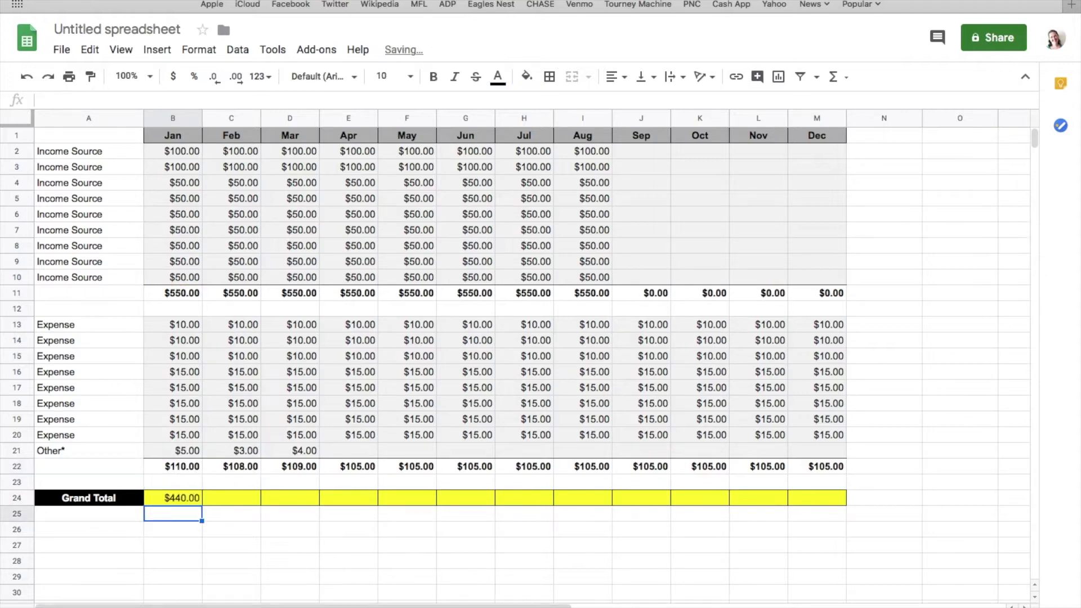
pyautogui.click(190, 545)
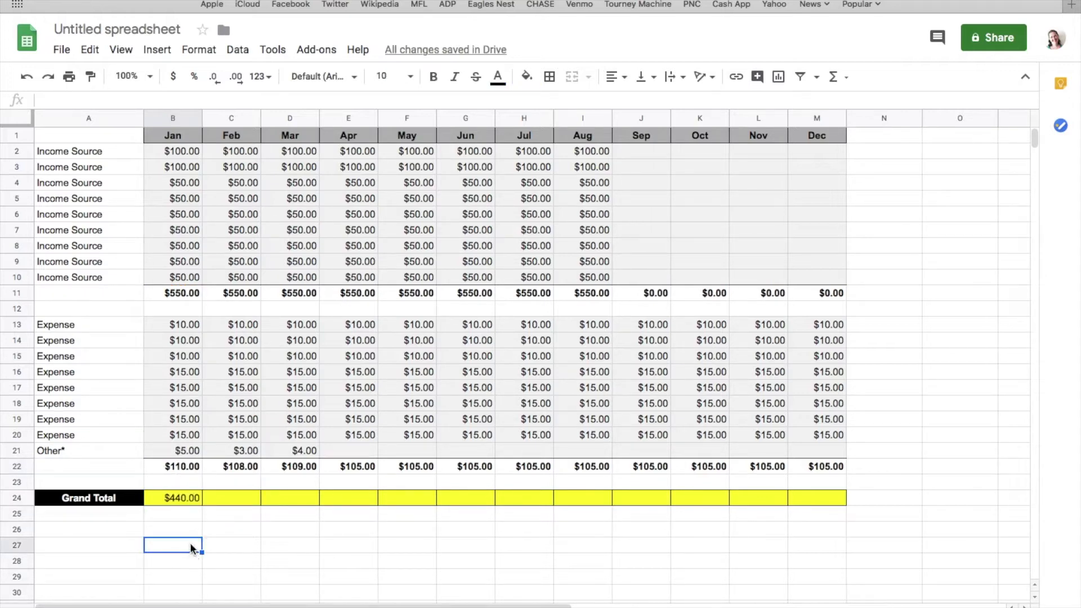
pyautogui.click(188, 498)
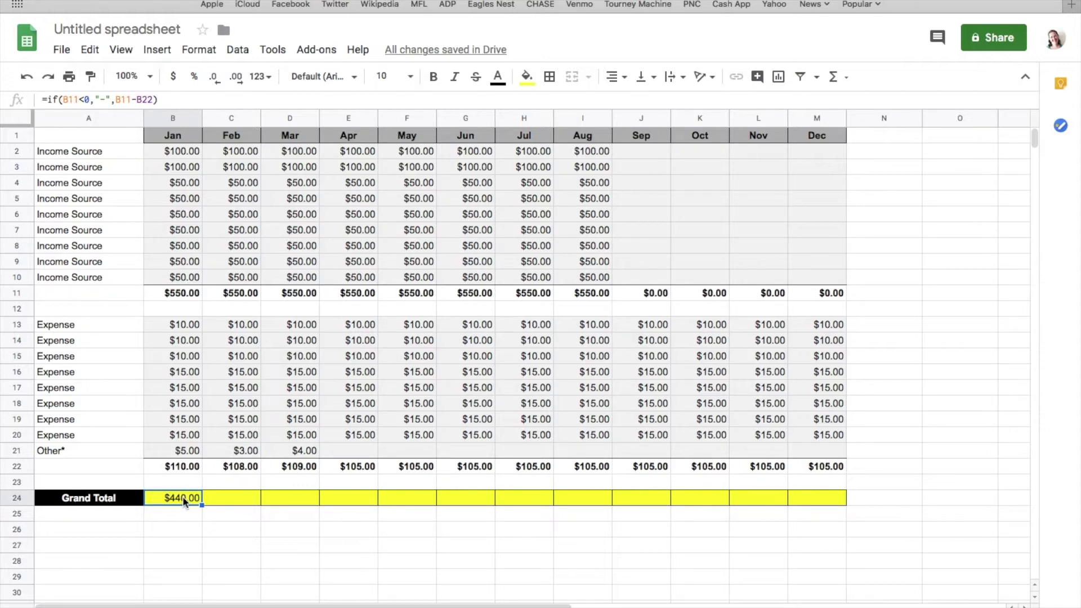
pyautogui.click(186, 529)
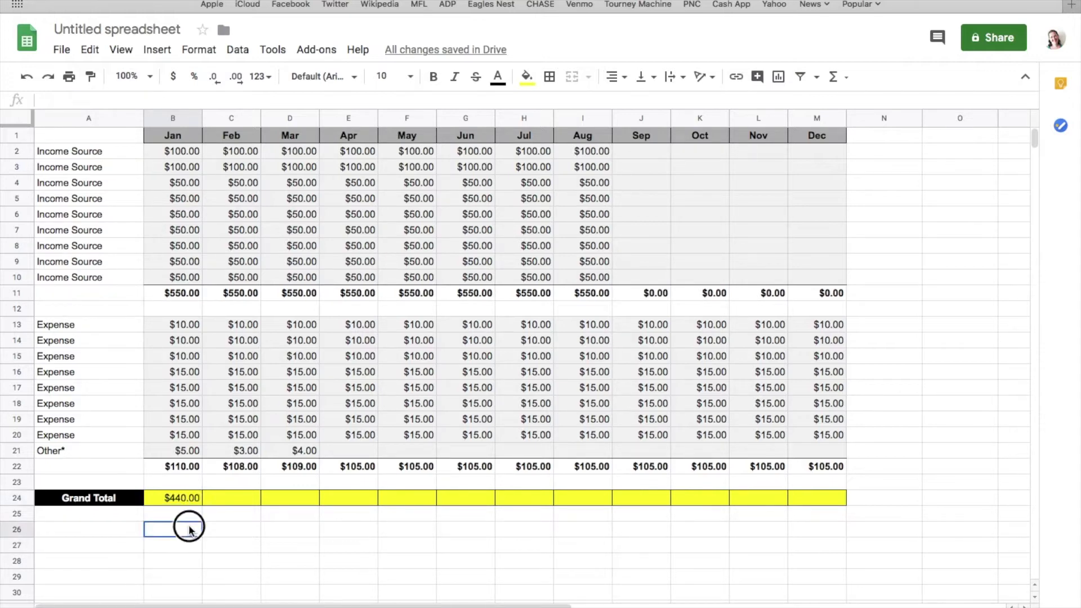
pyautogui.click(650, 501)
pyautogui.click(701, 496)
pyautogui.click(777, 497)
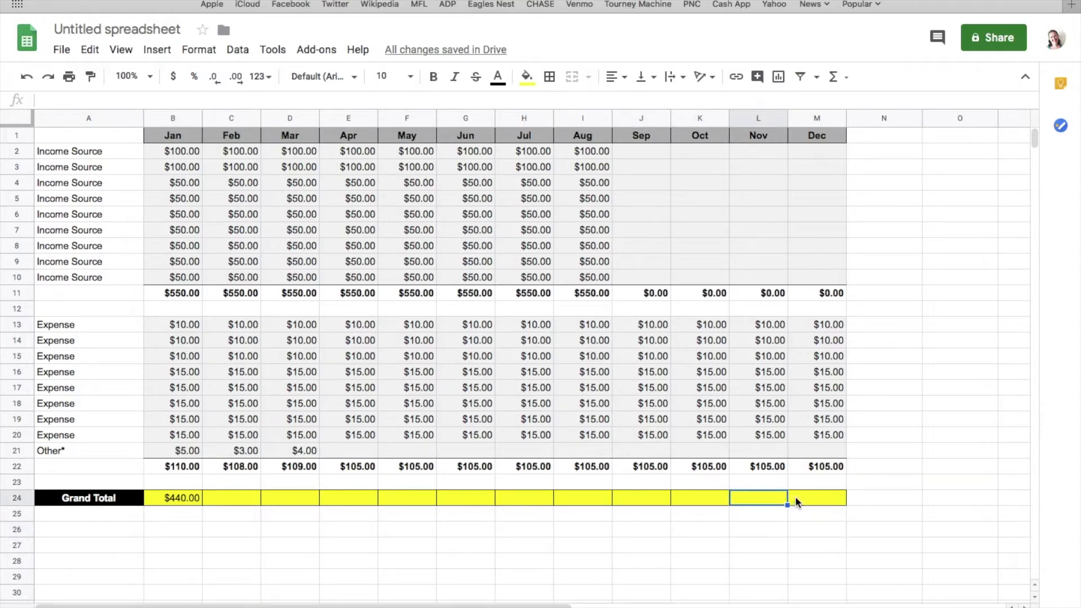
pyautogui.click(805, 498)
pyautogui.click(646, 496)
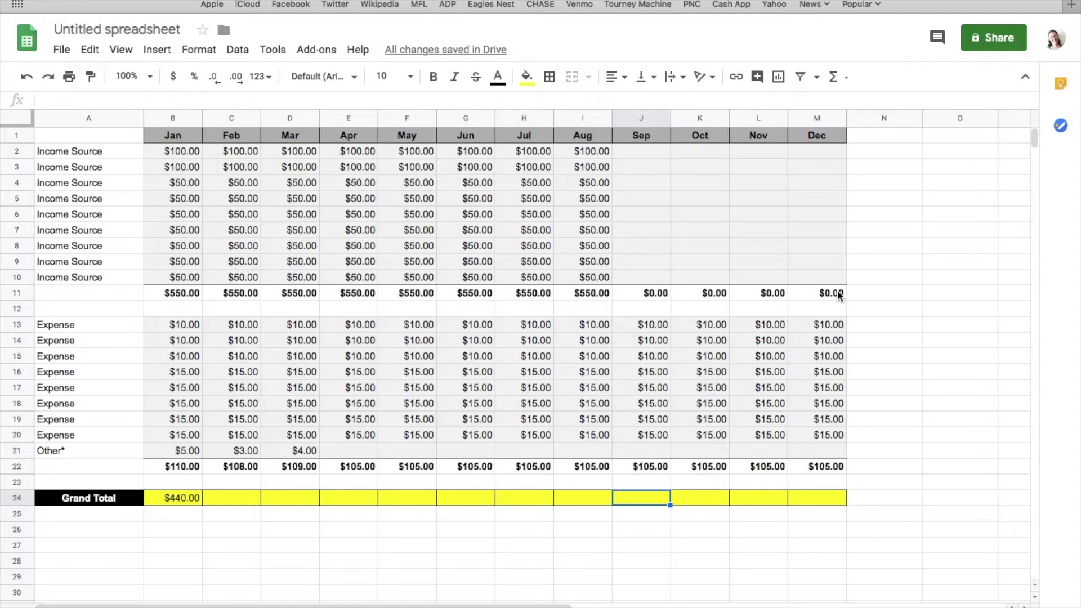
# Copy the Grand Total formula from B24 into C24 to M24 and check the copied September formula in J24.
pyautogui.click(184, 500)
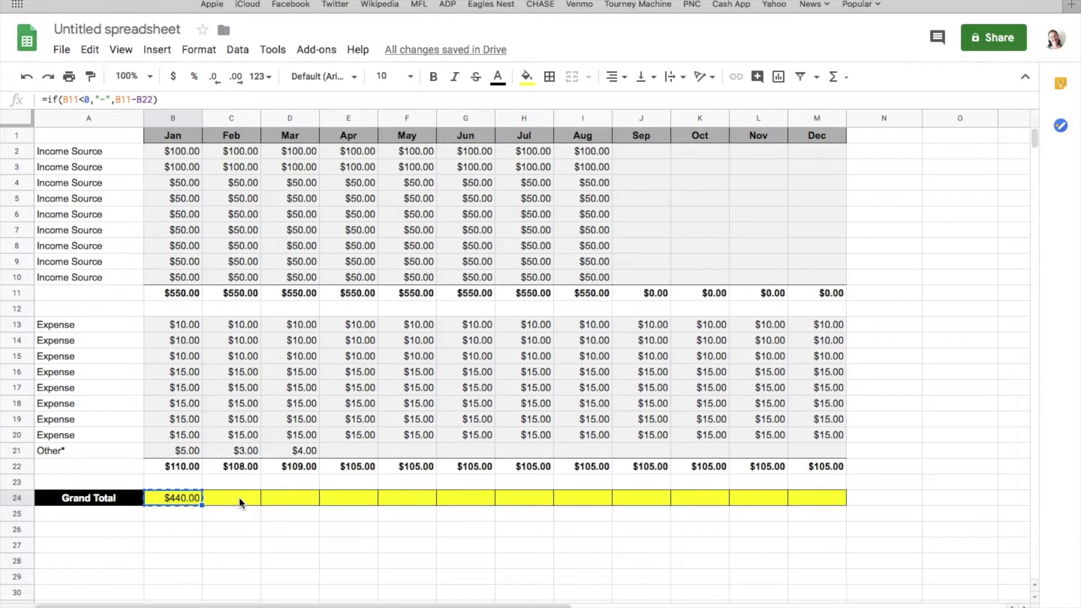
pyautogui.moveTo(238, 496); pyautogui.dragTo(808, 501)
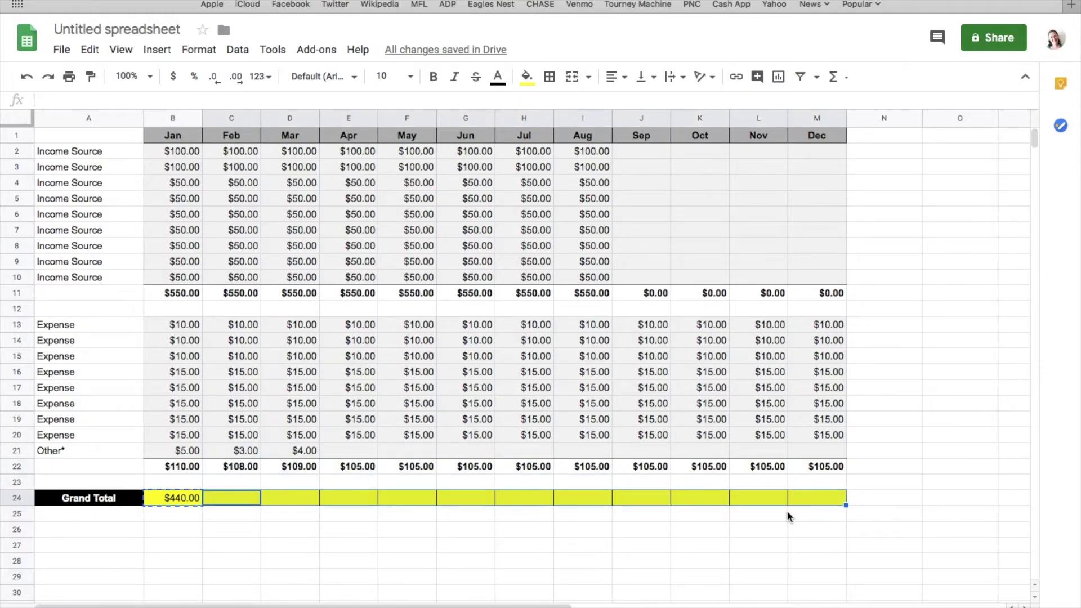
pyautogui.hotkey('ctrl', 'v')
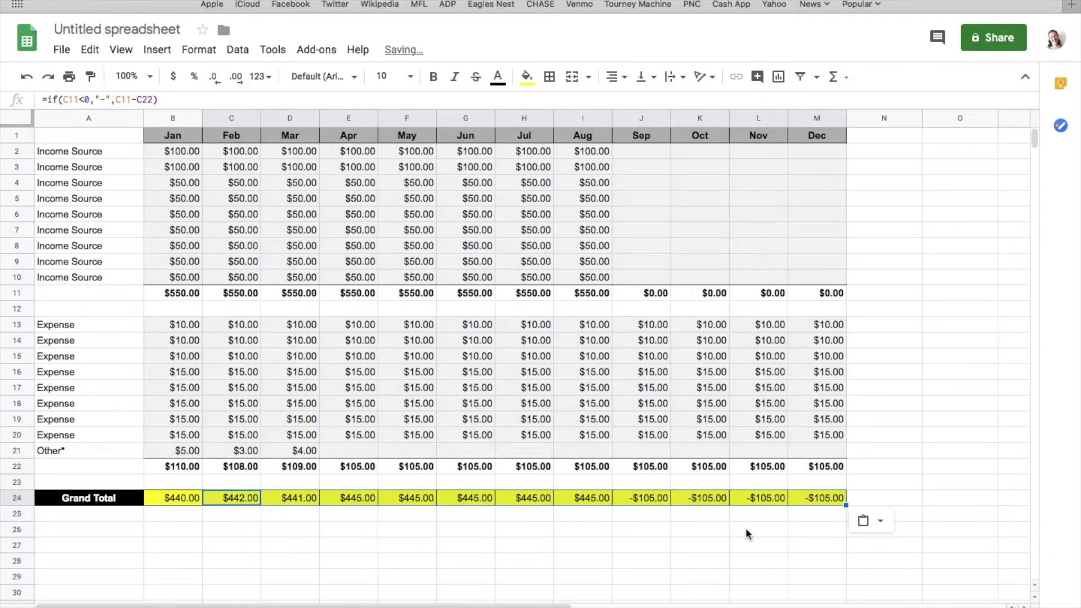
pyautogui.click(748, 533)
pyautogui.click(637, 498)
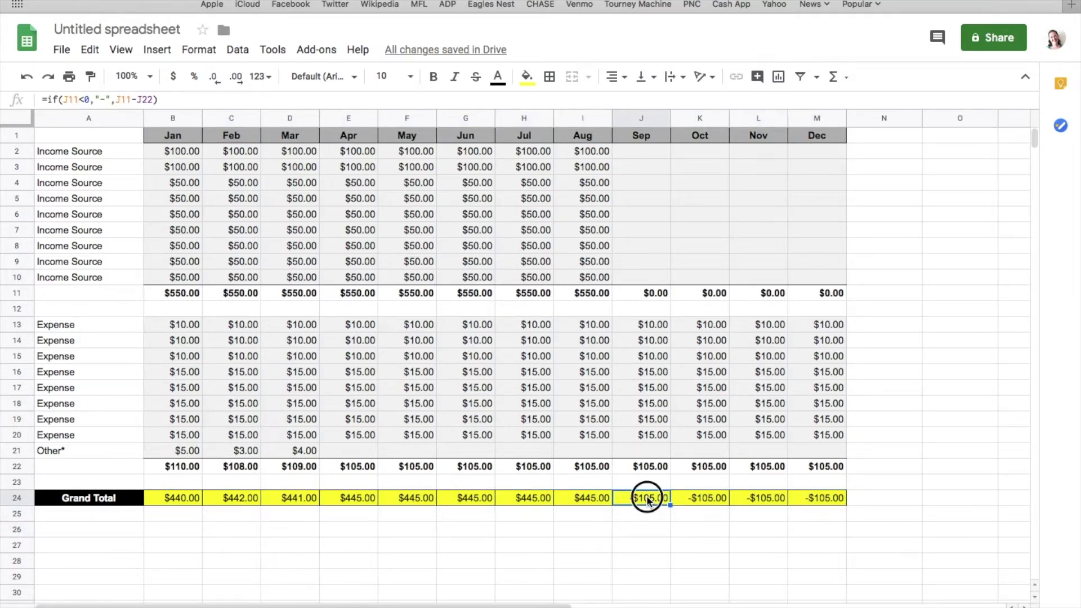
pyautogui.doubleClick(646, 496)
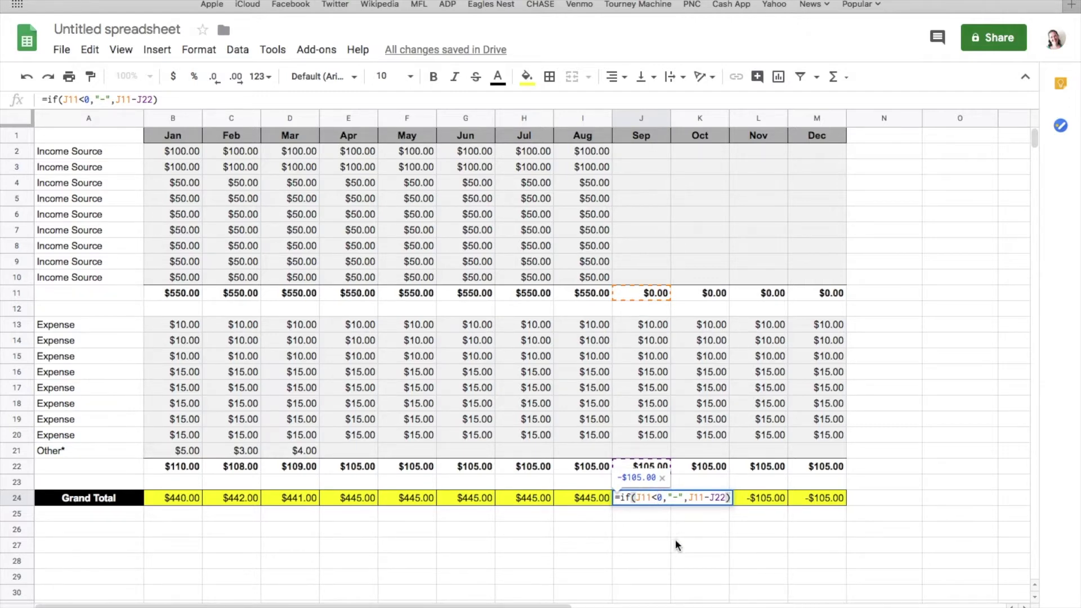
pyautogui.click(509, 535)
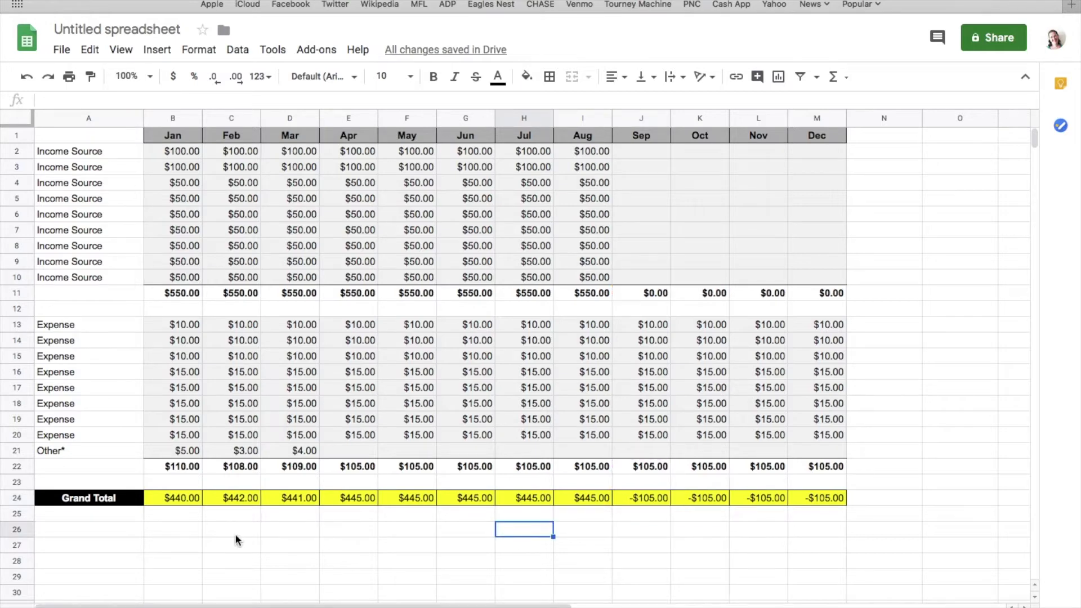
# Replace the January Grand Total formula in B24 with =if((B11-B22)<0,"-",B11-B22).
pyautogui.click(177, 501)
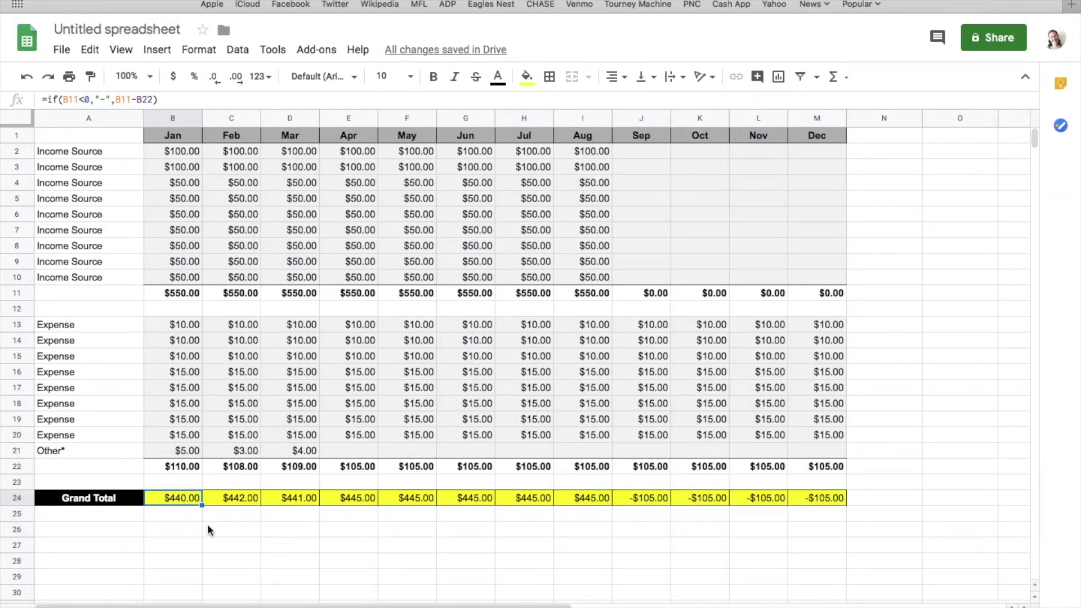
pyautogui.write('=')
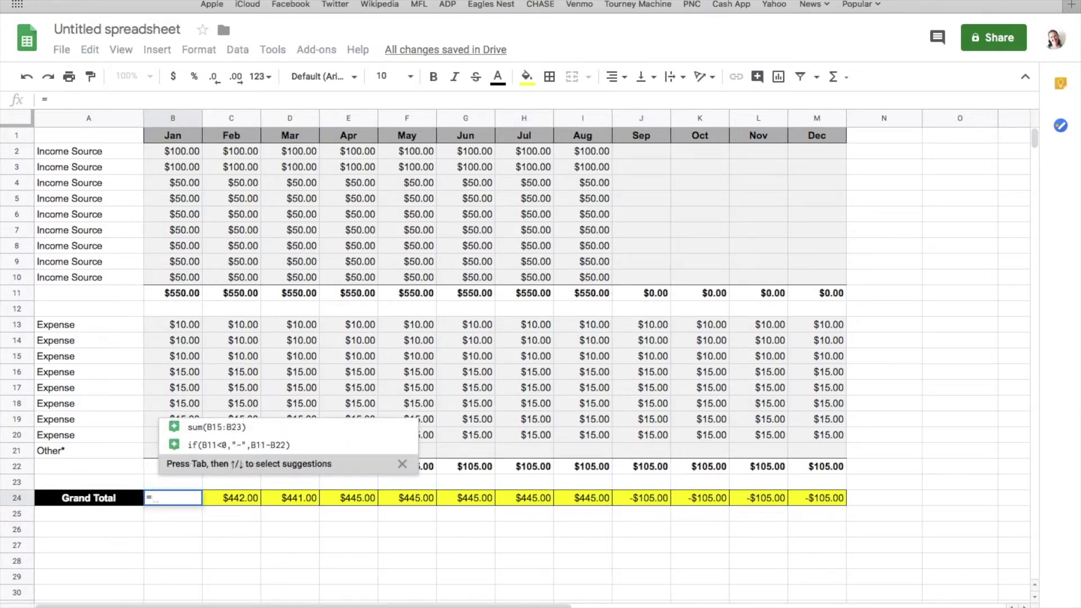
pyautogui.write('if(')
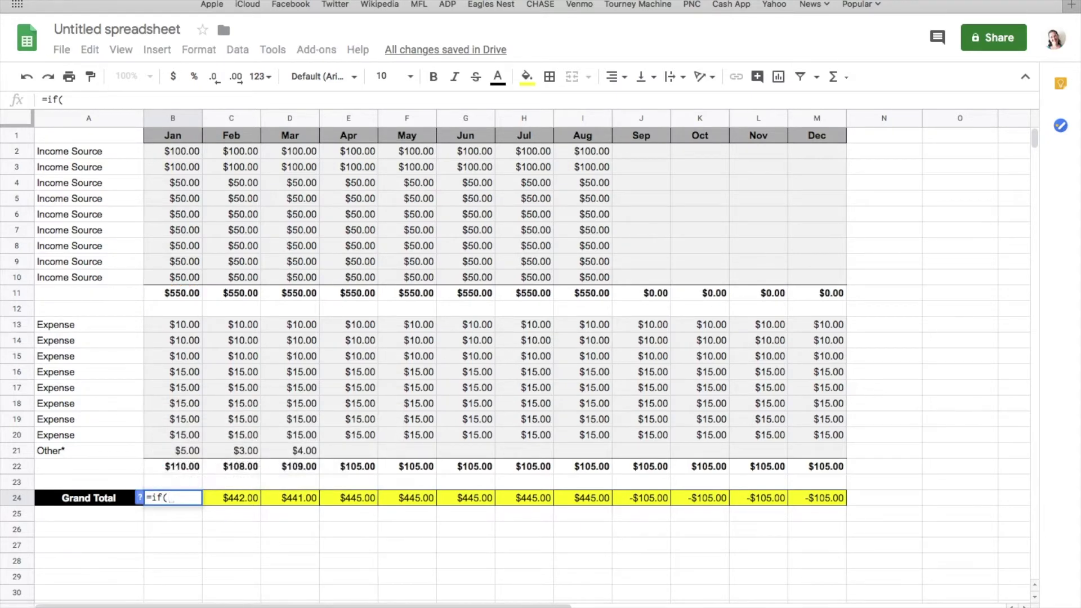
pyautogui.click(177, 297)
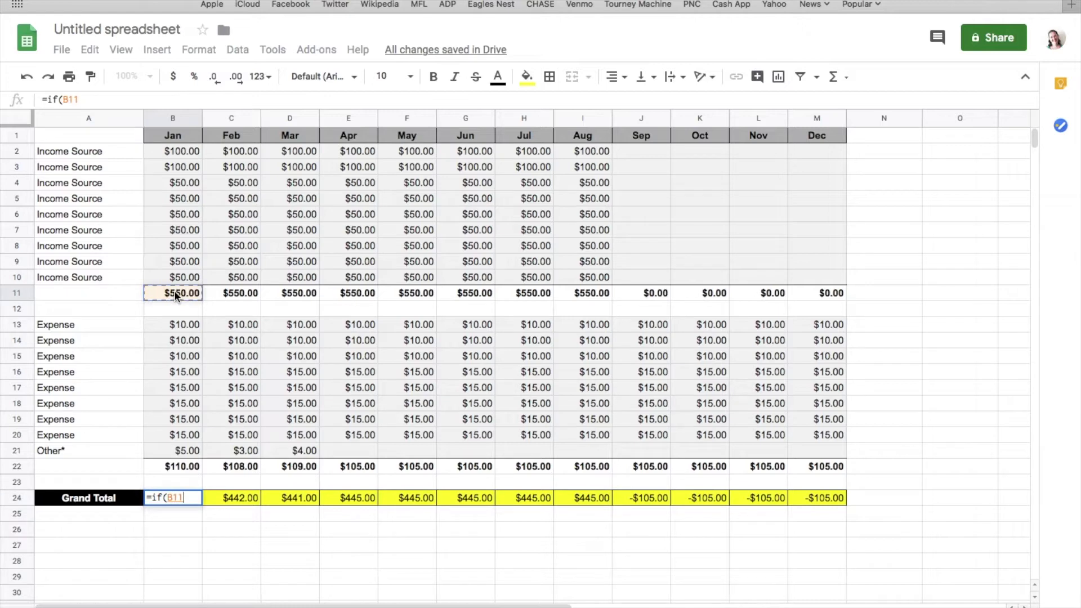
pyautogui.write('-')
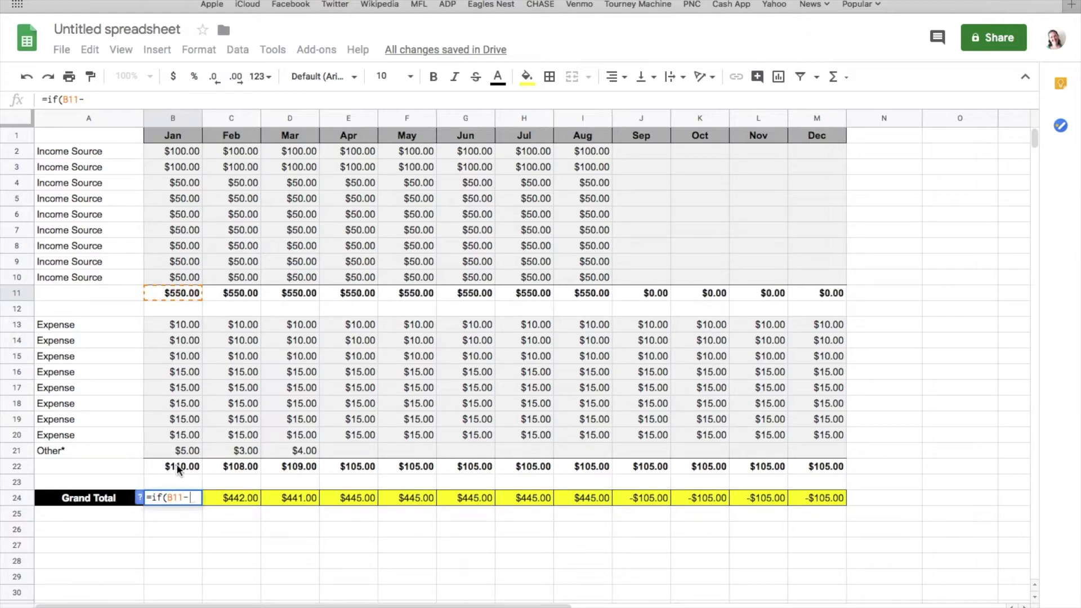
pyautogui.click(178, 469)
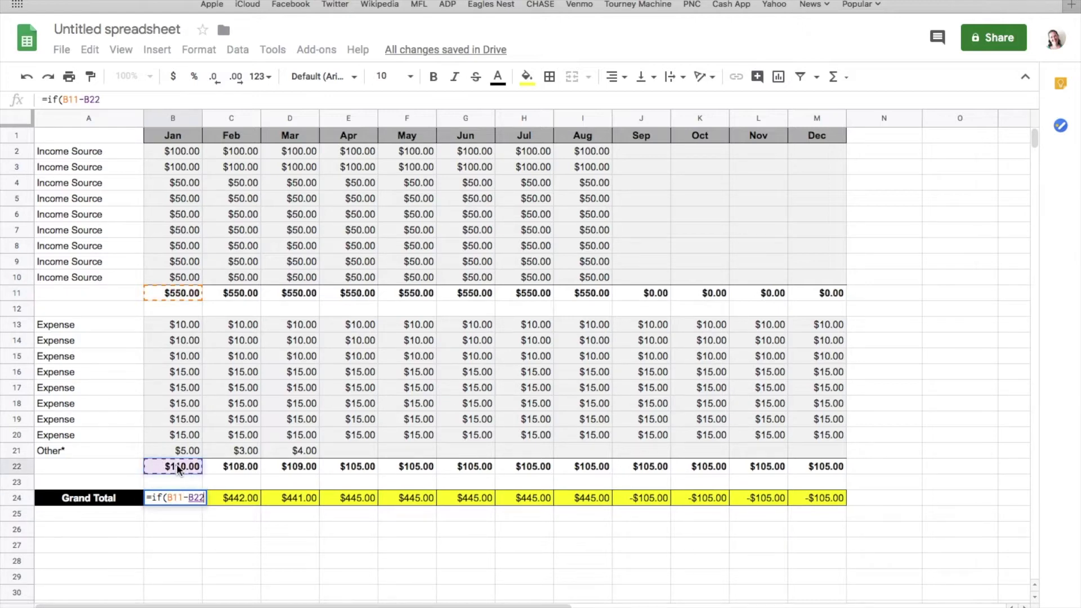
pyautogui.write(')')
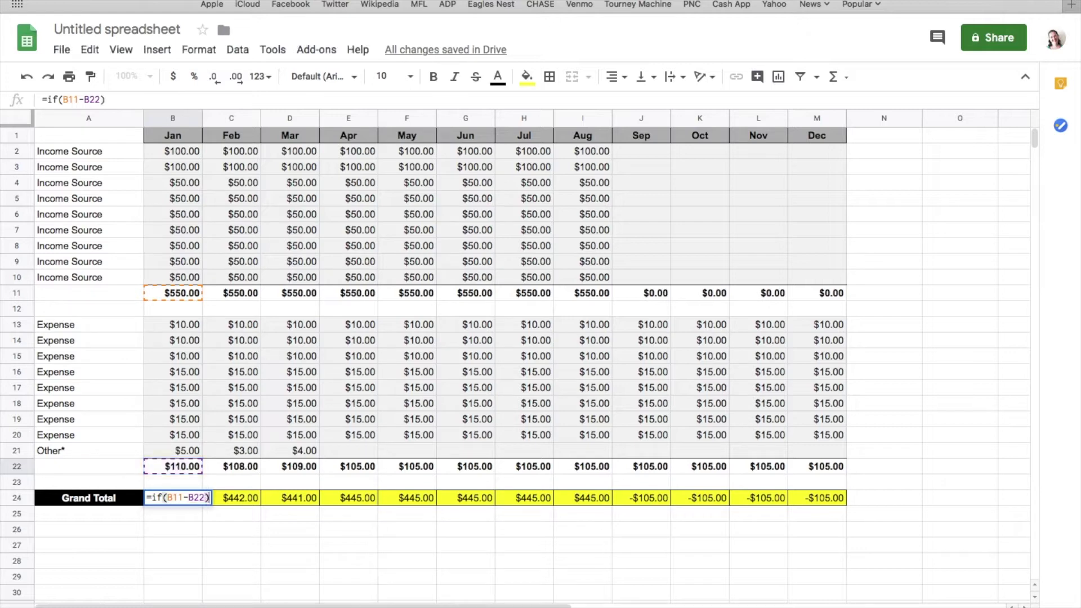
pyautogui.write('<')
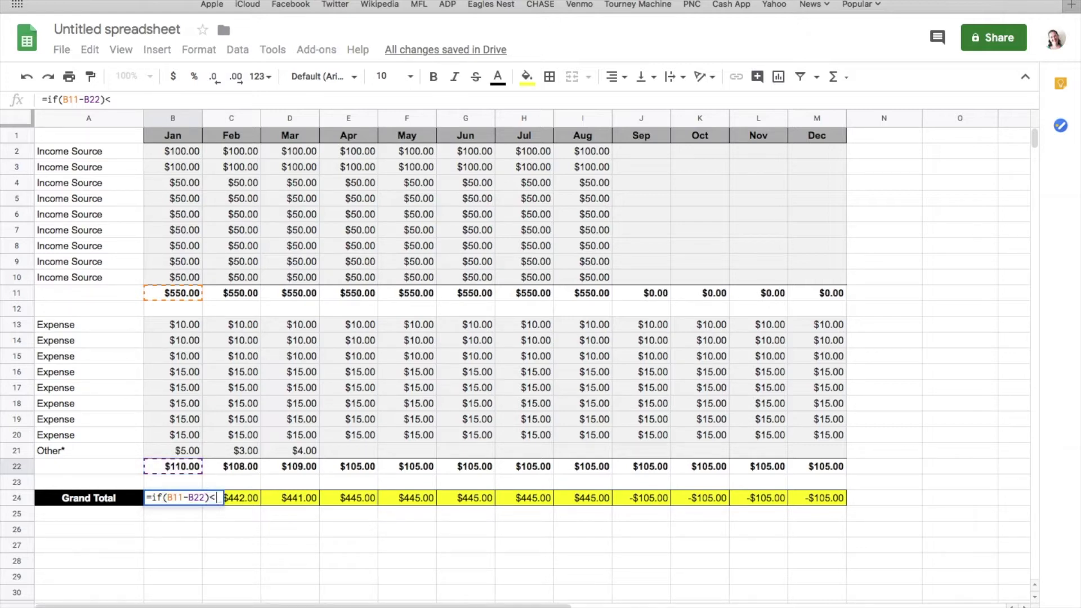
pyautogui.write('0, "-"')
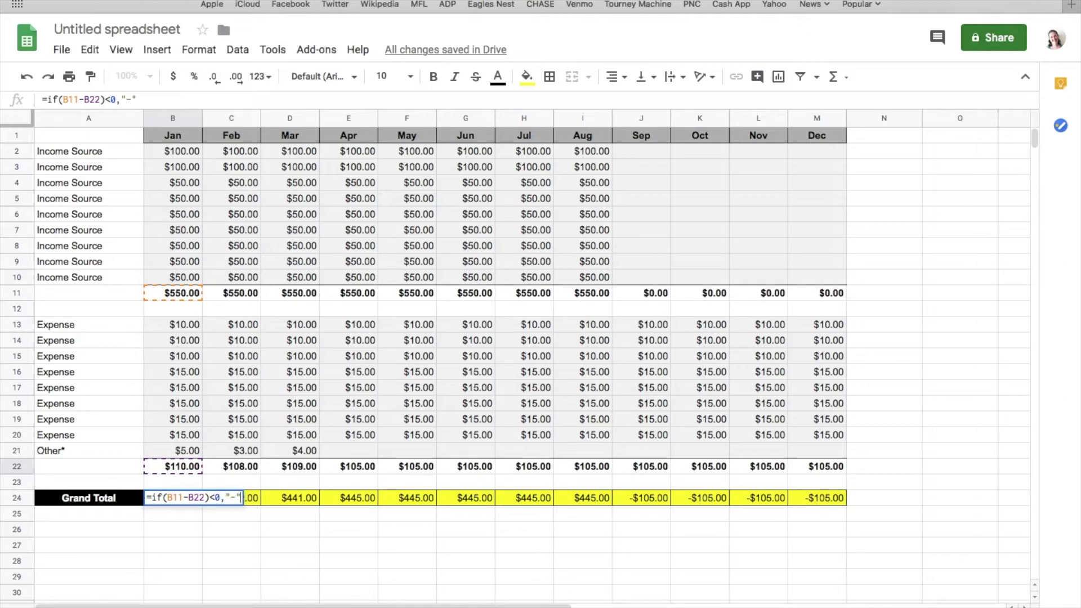
pyautogui.write(',')
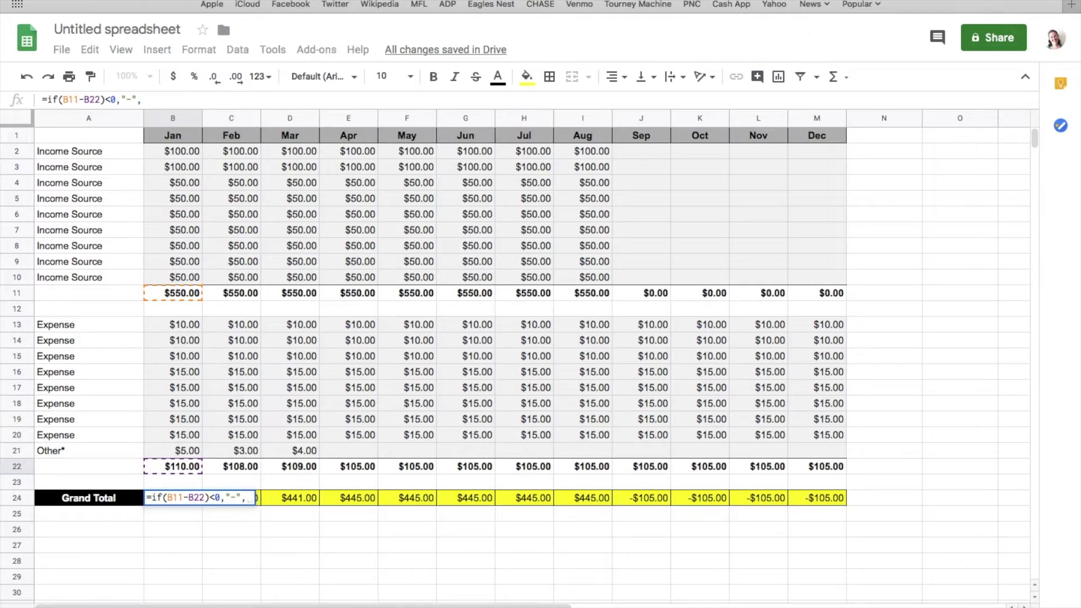
pyautogui.click(184, 292)
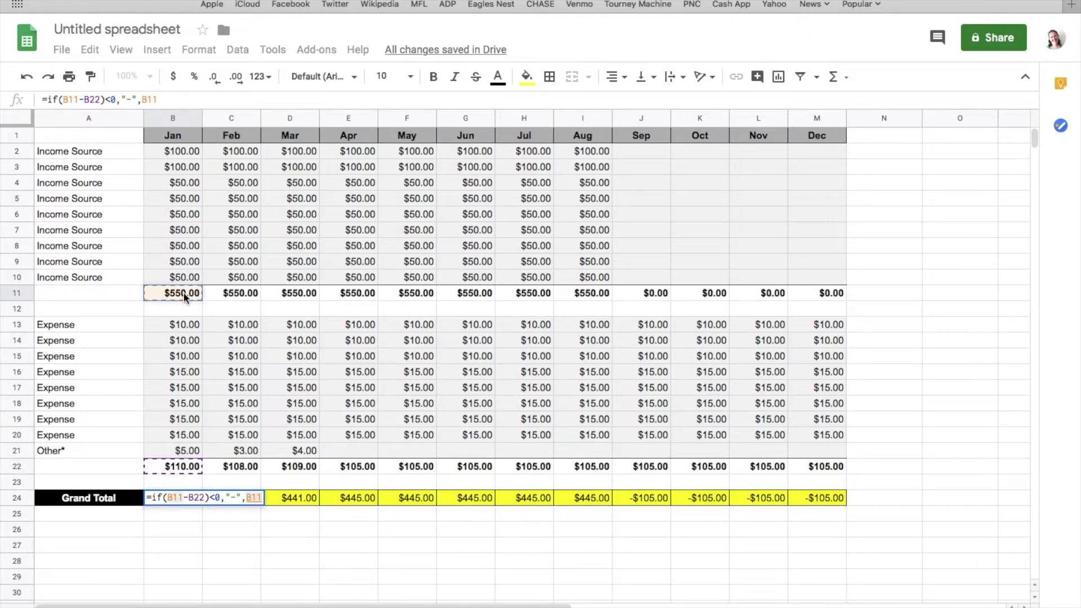
pyautogui.write('-')
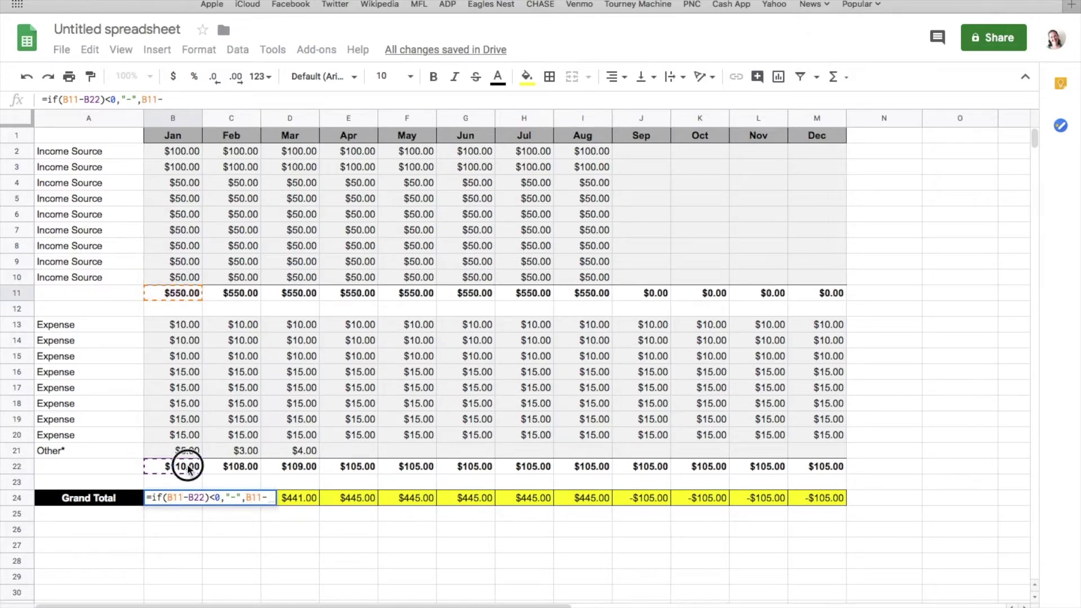
pyautogui.click(189, 467)
pyautogui.write(')')
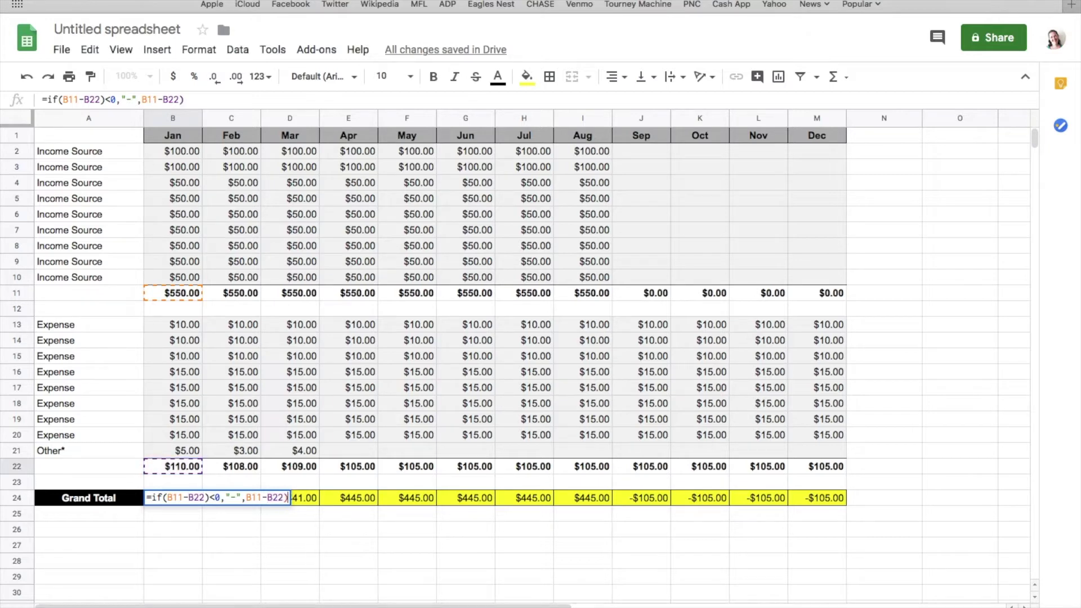
pyautogui.click(163, 497)
pyautogui.write('(')
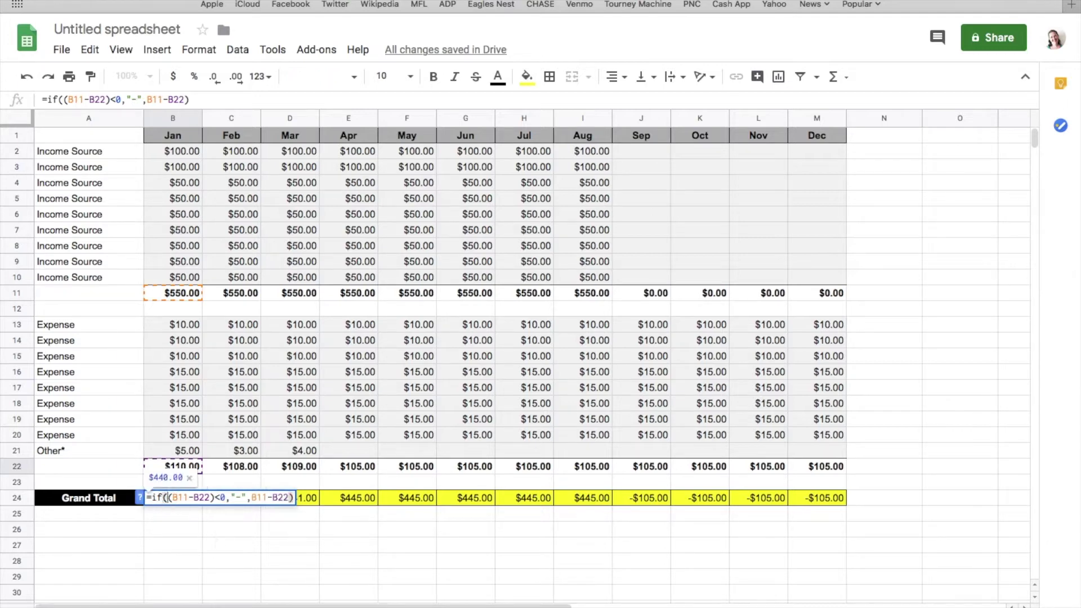
pyautogui.press('Return')
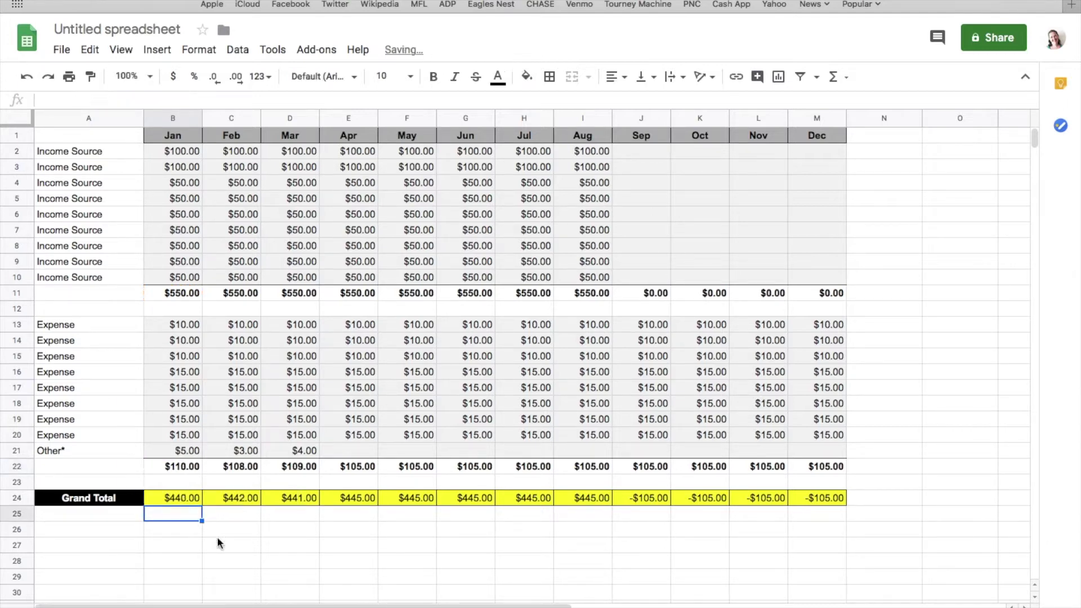
# Copy the revised Grand Total formula from B24 into C24 to M24.
pyautogui.click(180, 496)
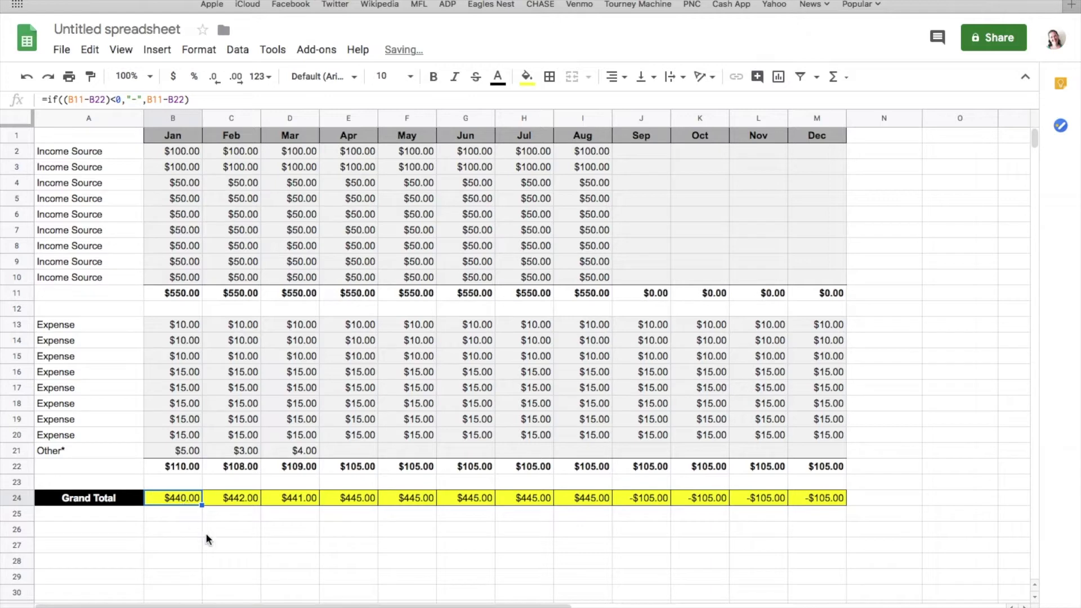
pyautogui.moveTo(223, 496); pyautogui.dragTo(817, 501)
pyautogui.hotkey('ctrl', 'v')
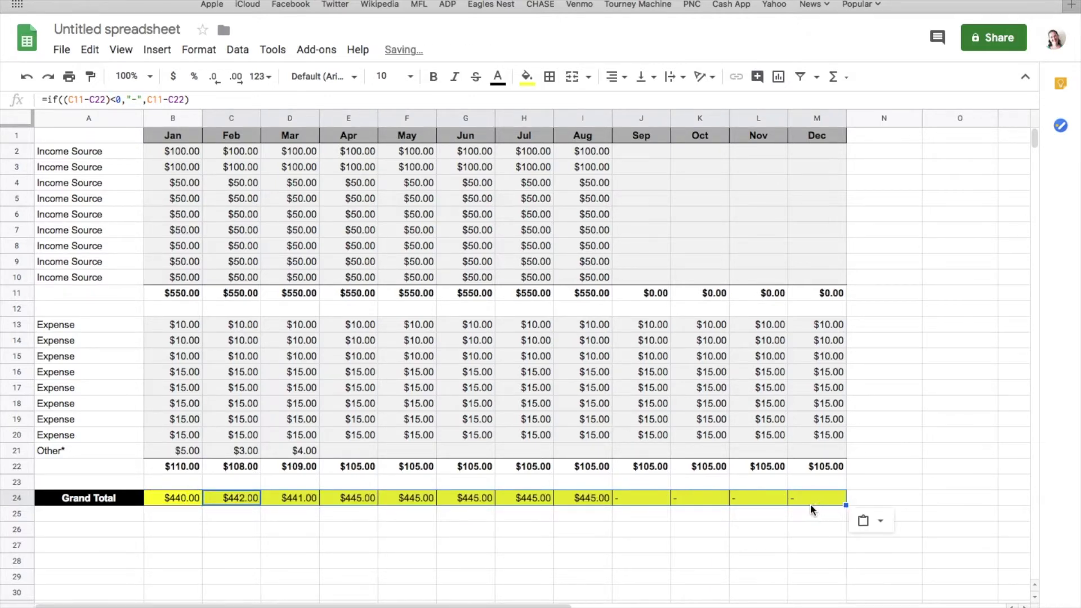
pyautogui.click(397, 530)
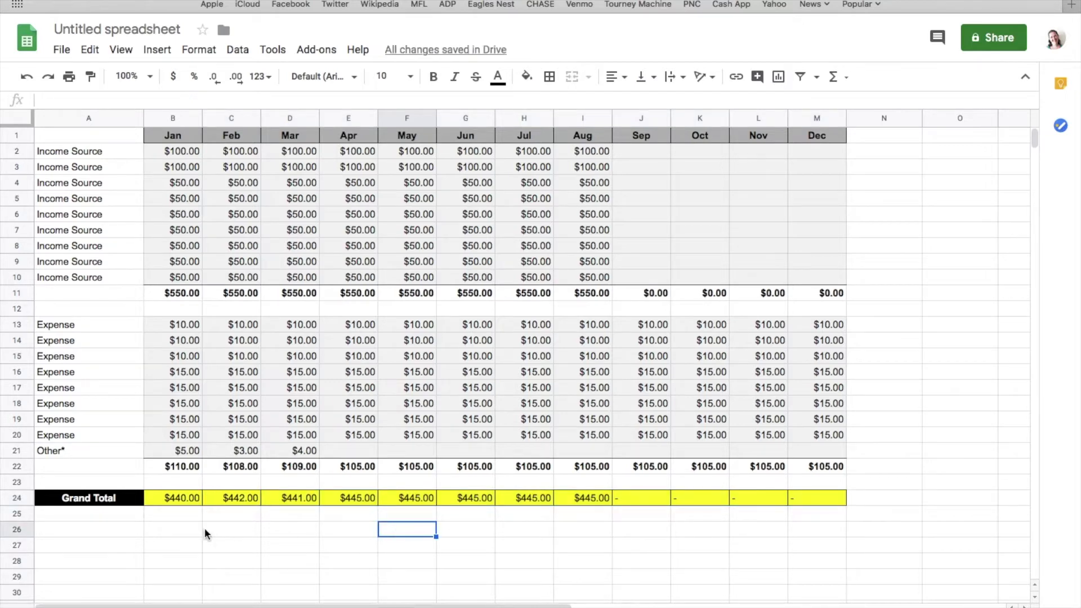
# Re-enter the formula =if((B11-B22)<0,"-",B11-B22) in the January Grand Total cell B24.
pyautogui.click(177, 498)
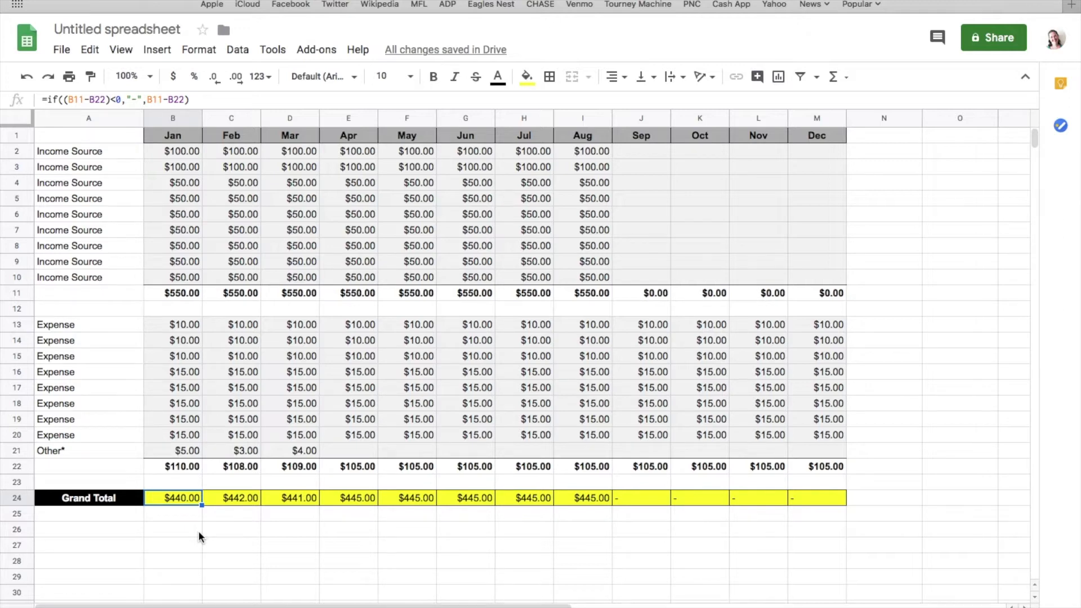
pyautogui.write('=')
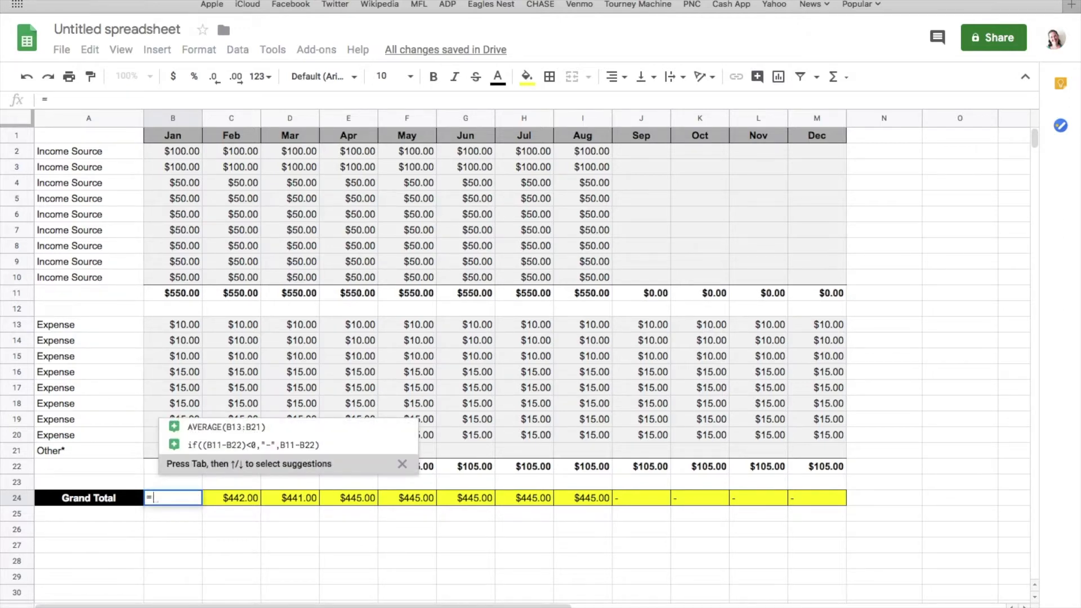
pyautogui.write('if(')
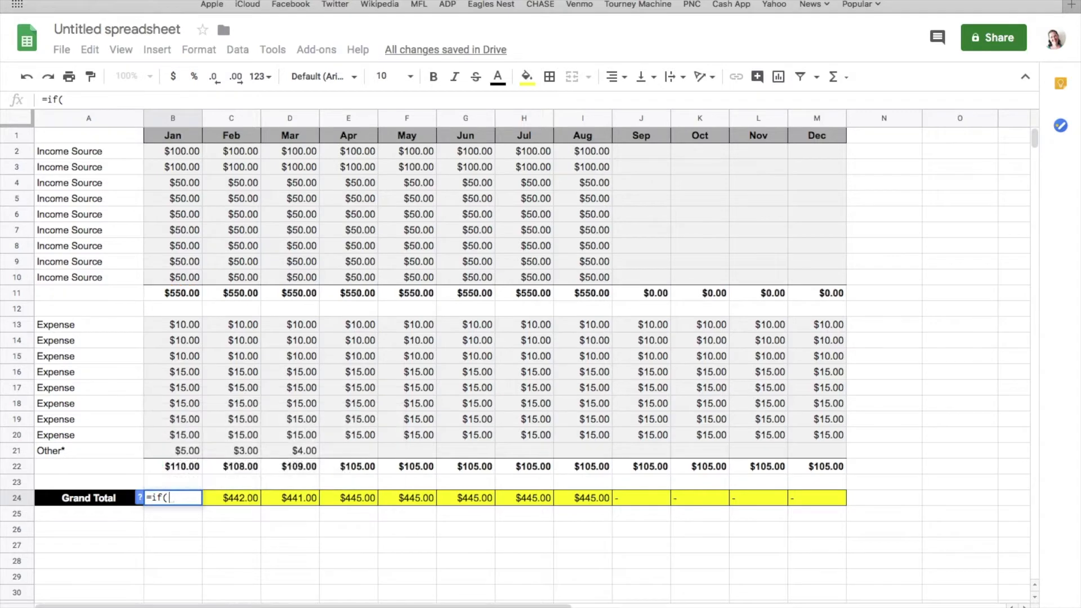
pyautogui.write('(')
pyautogui.click(178, 292)
pyautogui.write('-')
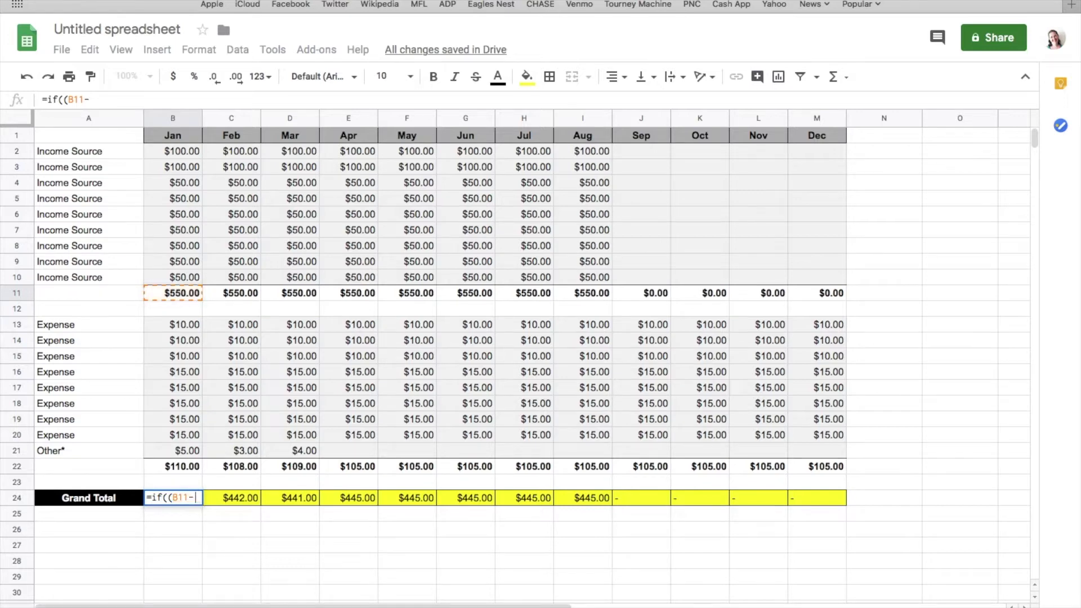
pyautogui.click(171, 465)
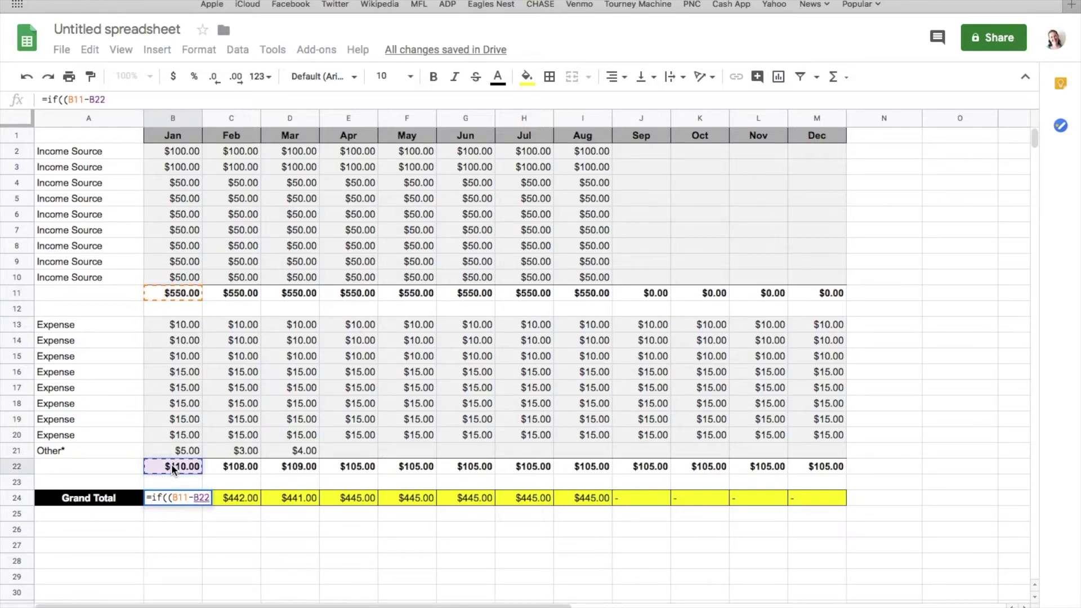
pyautogui.write(')')
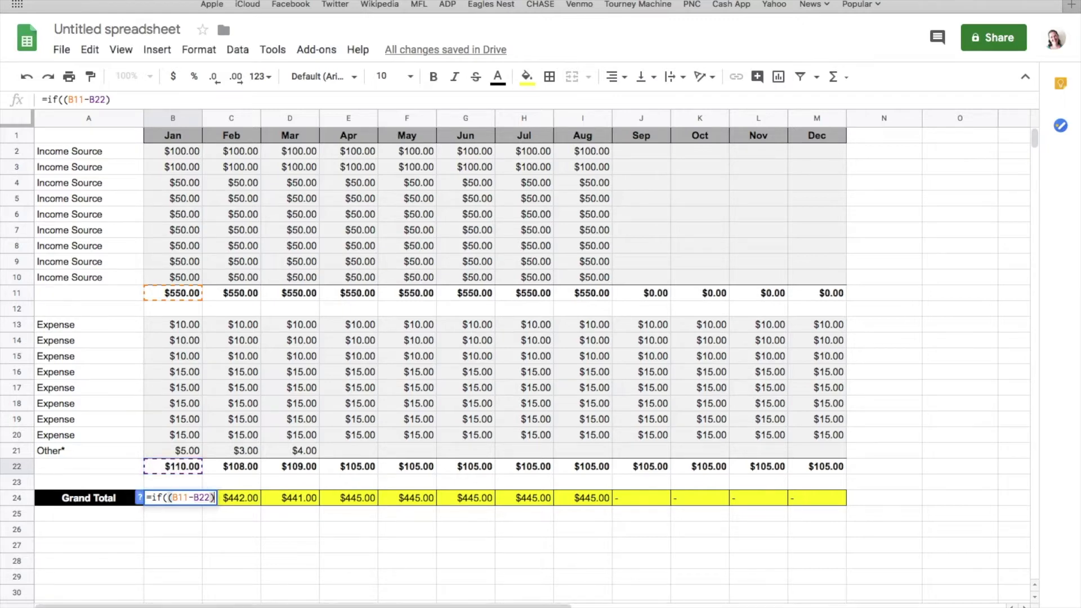
pyautogui.write('<0,')
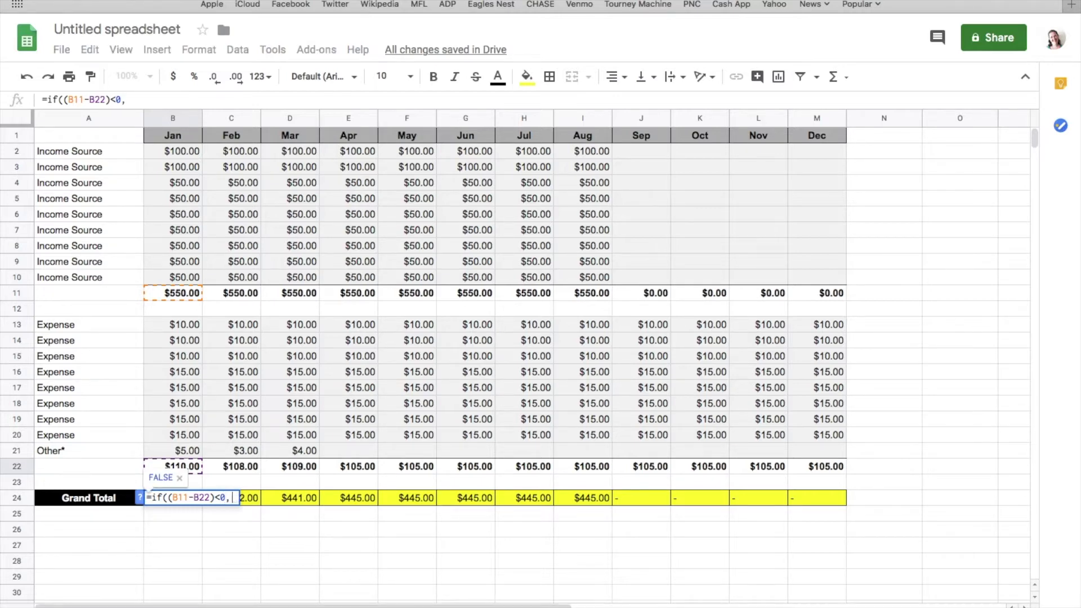
pyautogui.write('"-"')
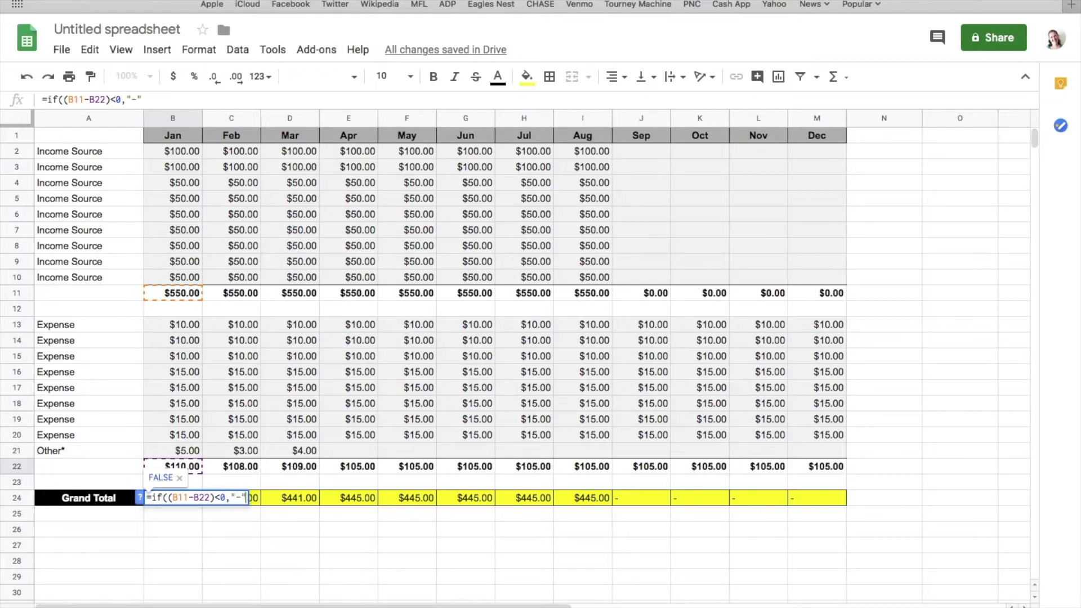
pyautogui.write(',')
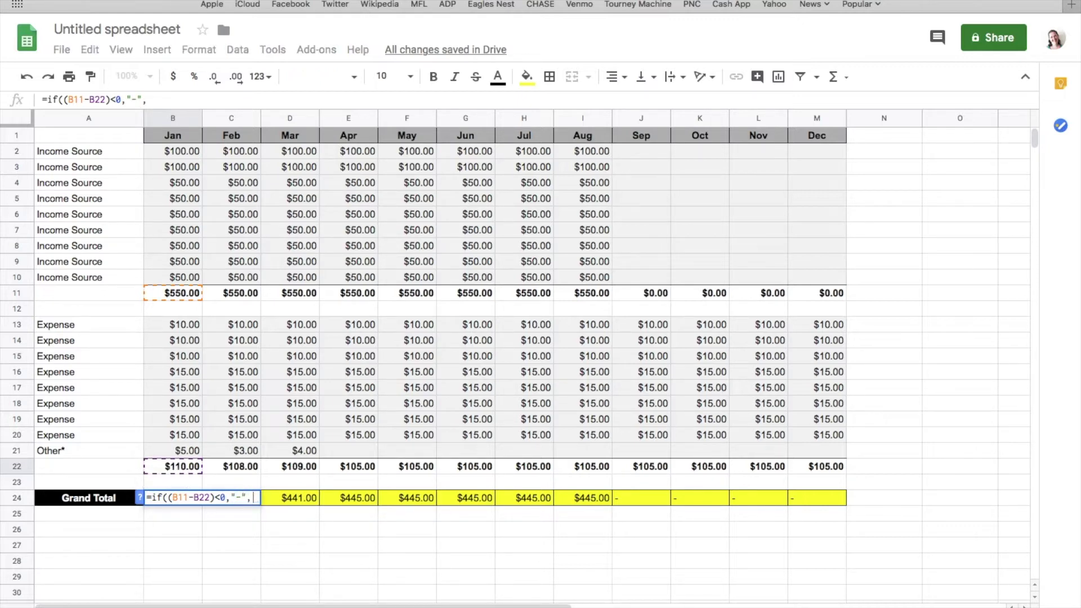
pyautogui.click(178, 293)
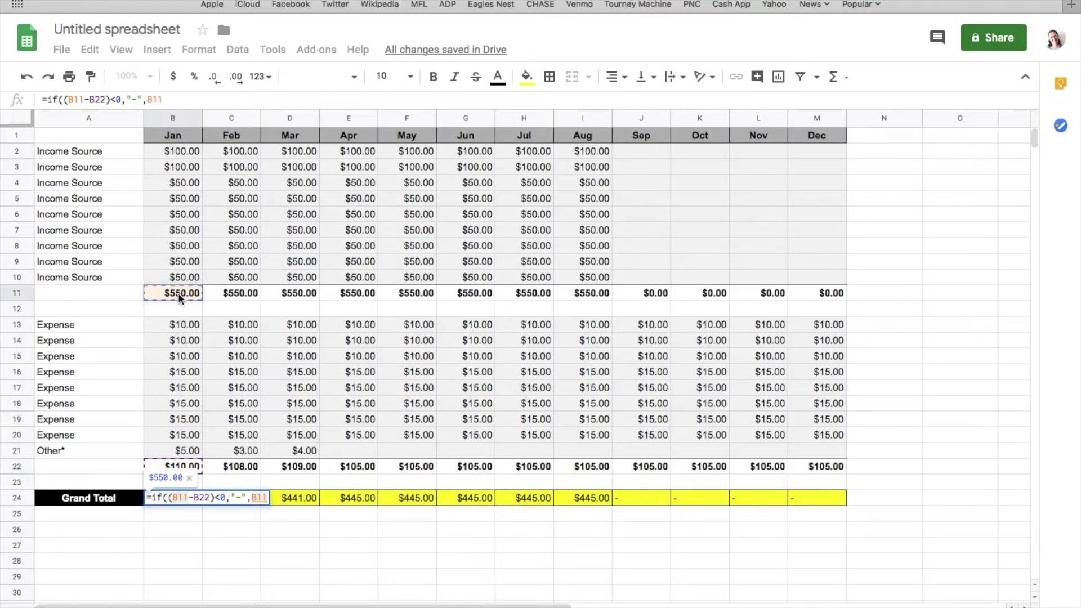
pyautogui.write('-')
pyautogui.click(178, 466)
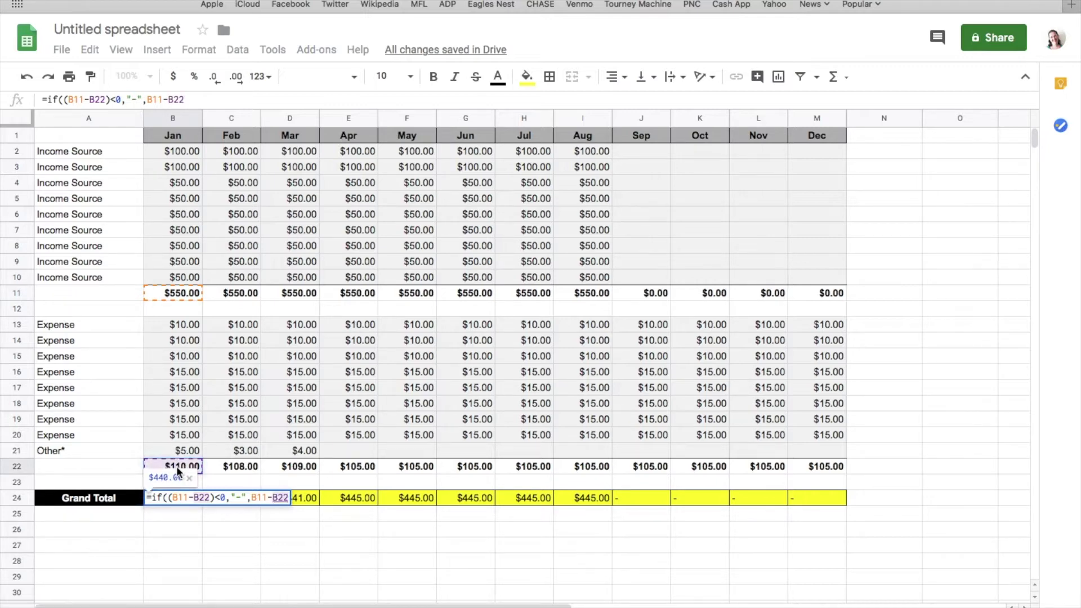
pyautogui.write(')')
pyautogui.press('Return')
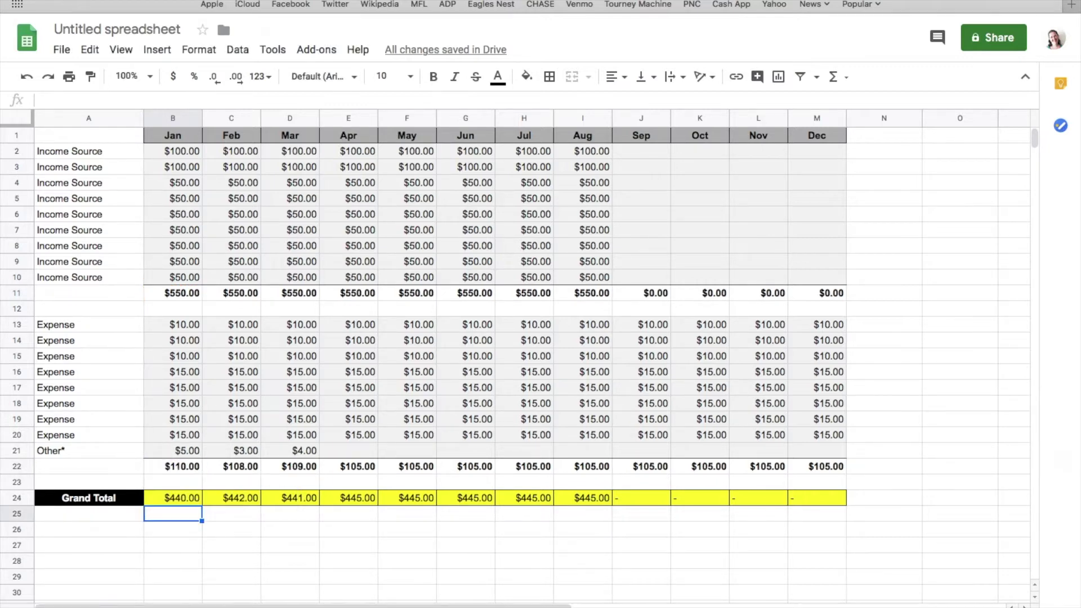
# Copy the re-entered B24 formula across C24 to M24 and check the September formula in J24.
pyautogui.click(182, 500)
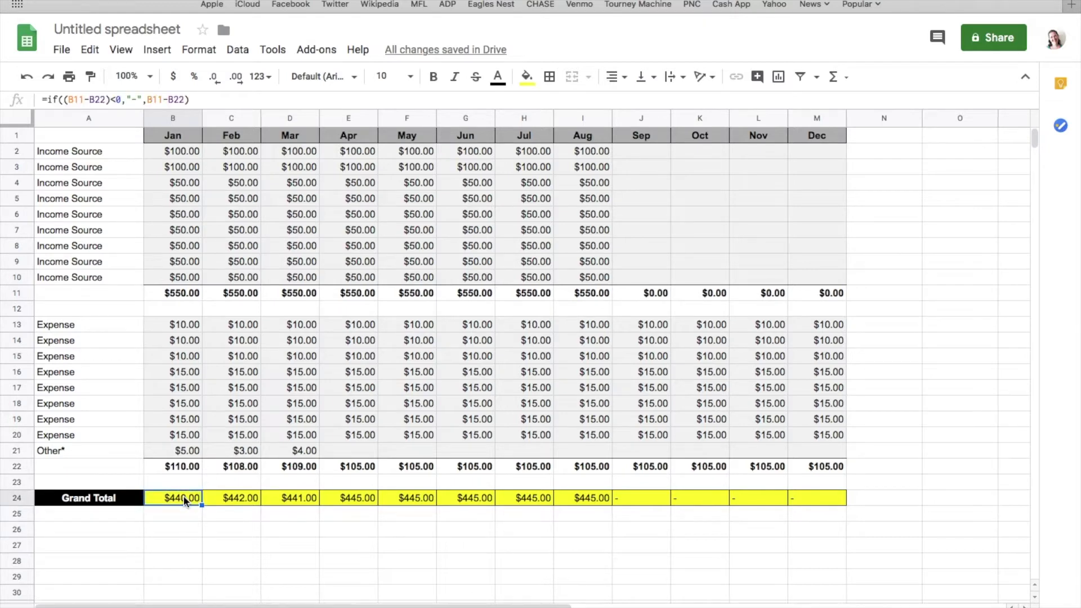
pyautogui.moveTo(235, 501); pyautogui.dragTo(830, 500)
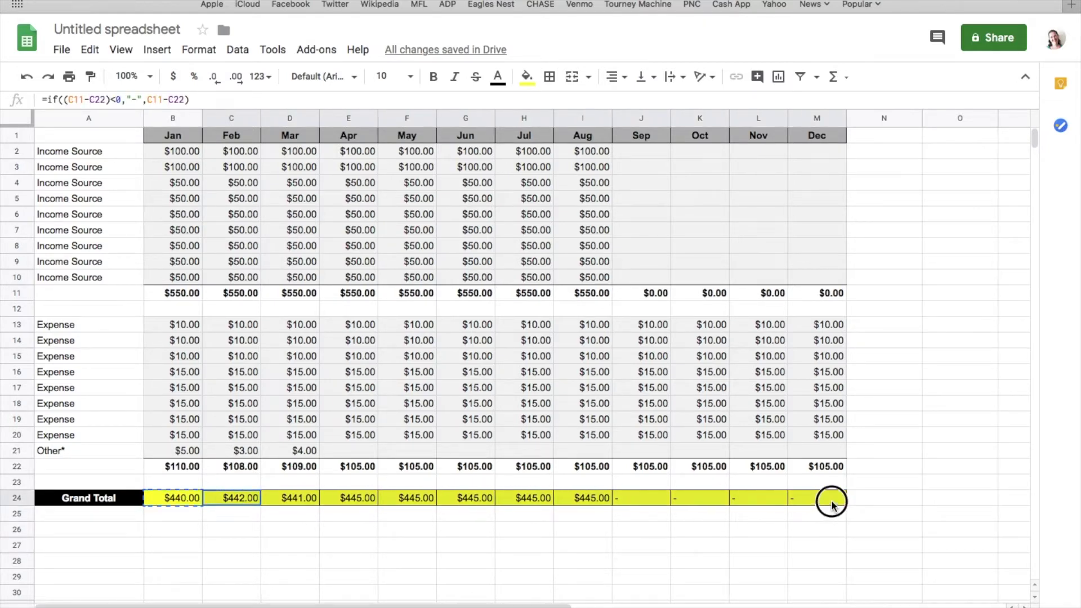
pyautogui.hotkey('ctrl', 'v')
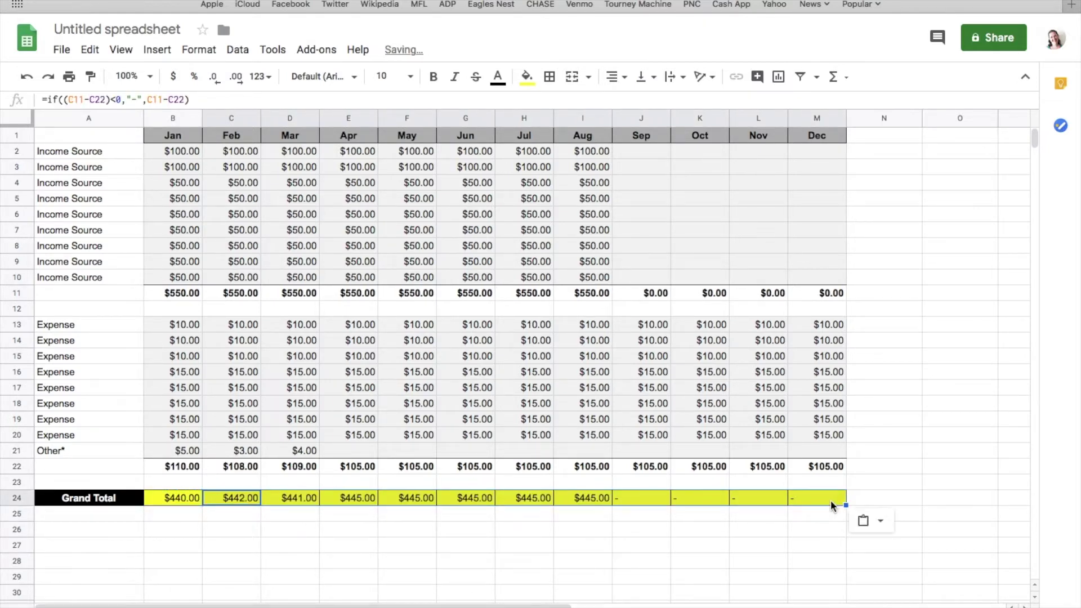
pyautogui.click(528, 531)
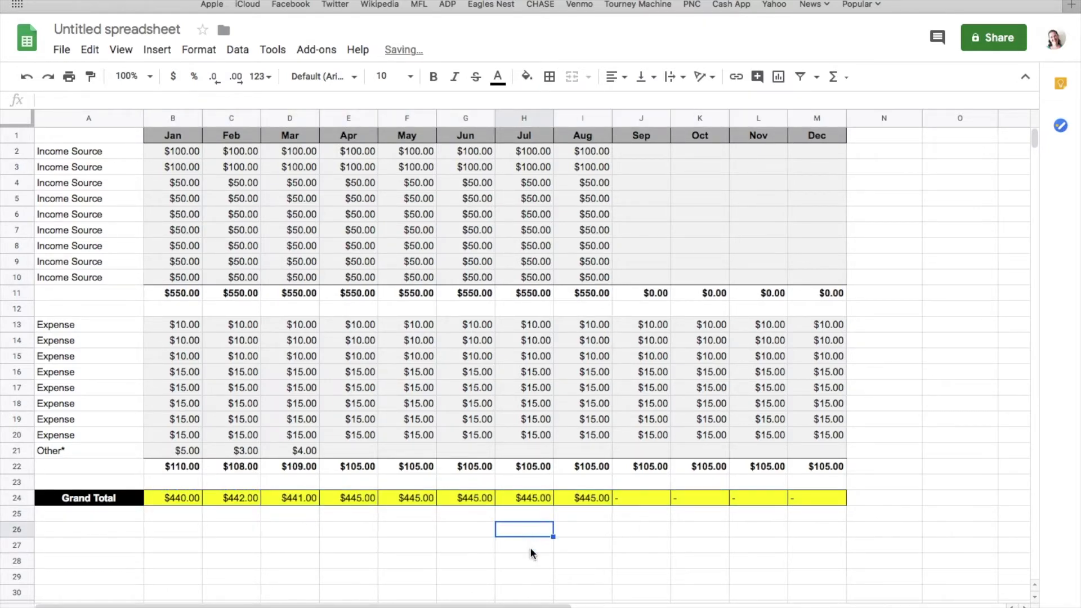
pyautogui.click(642, 497)
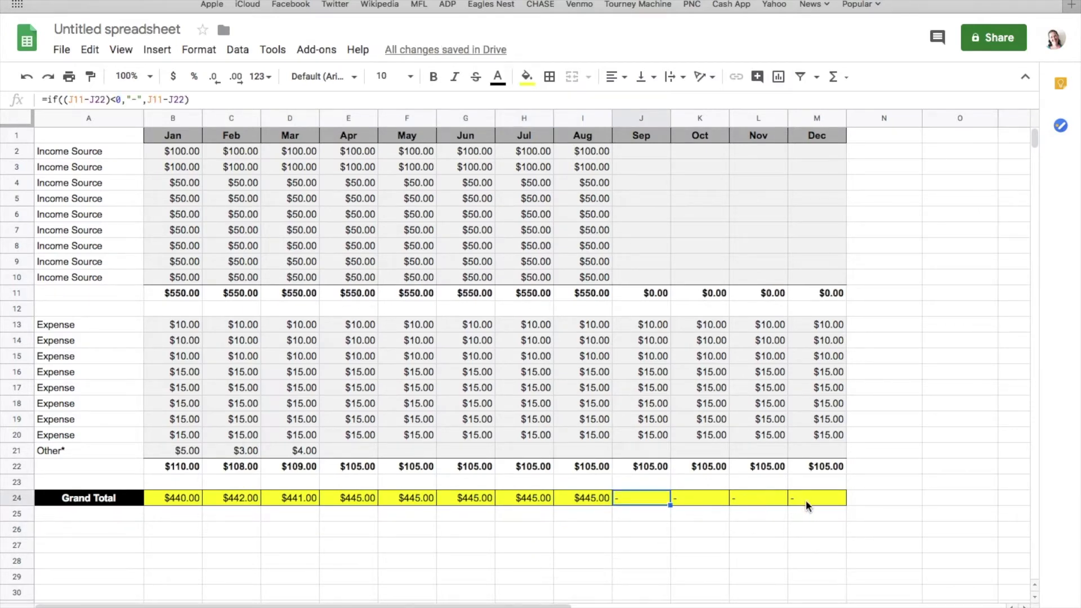
# Check the Grand Total formulas in the September to December cells J24 to M24.
pyautogui.click(805, 499)
pyautogui.click(639, 497)
pyautogui.click(687, 497)
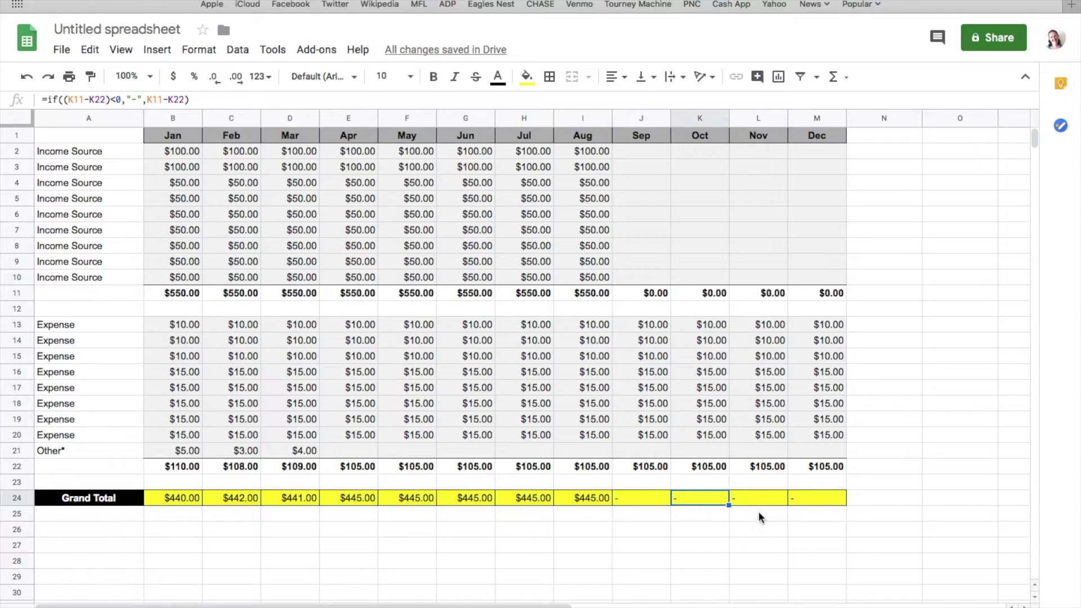
pyautogui.click(767, 498)
pyautogui.click(807, 501)
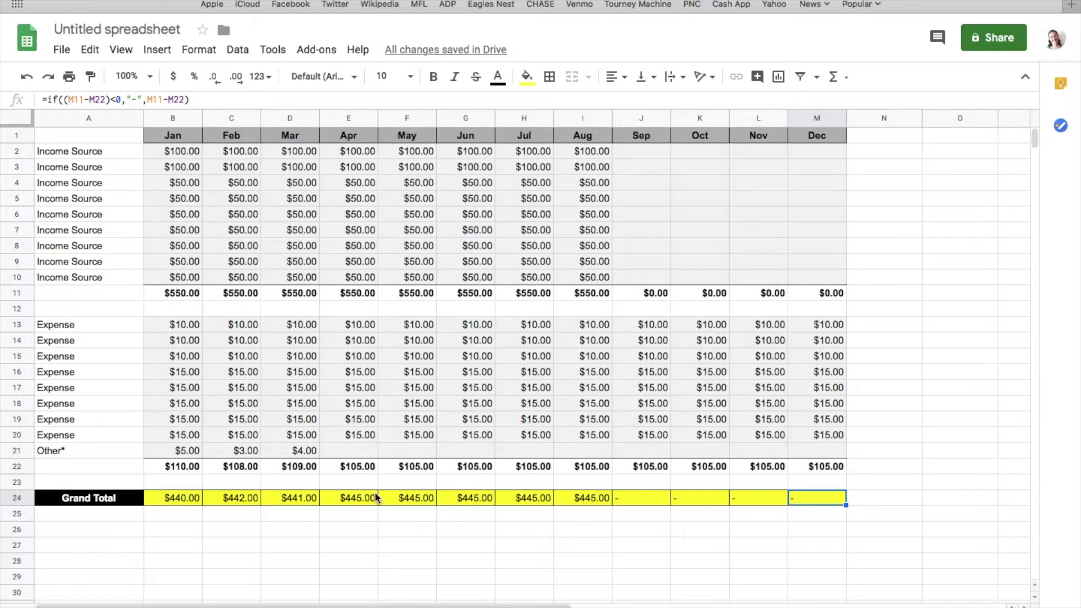
pyautogui.click(296, 546)
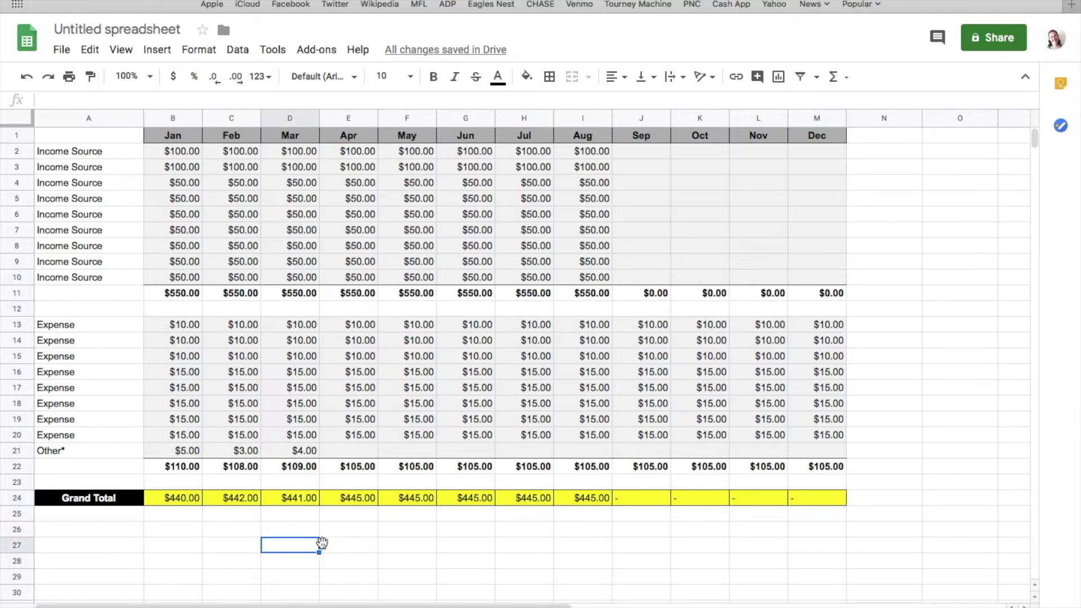
pyautogui.click(651, 503)
pyautogui.click(713, 500)
pyautogui.click(769, 498)
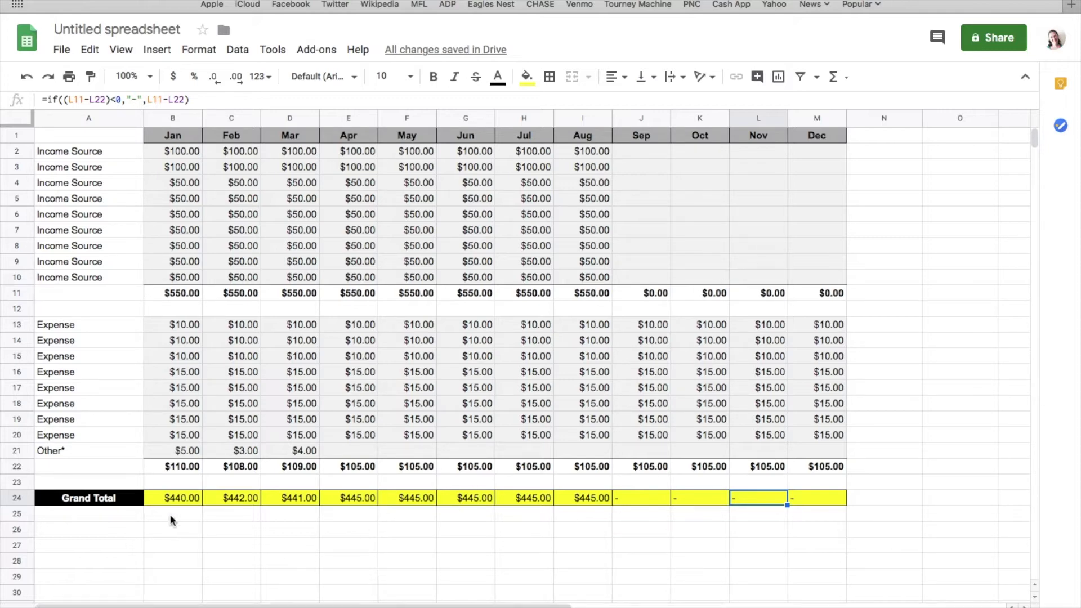
# Make the monthly Grand Total values in B24 to M24 bold.
pyautogui.moveTo(181, 498); pyautogui.dragTo(823, 499)
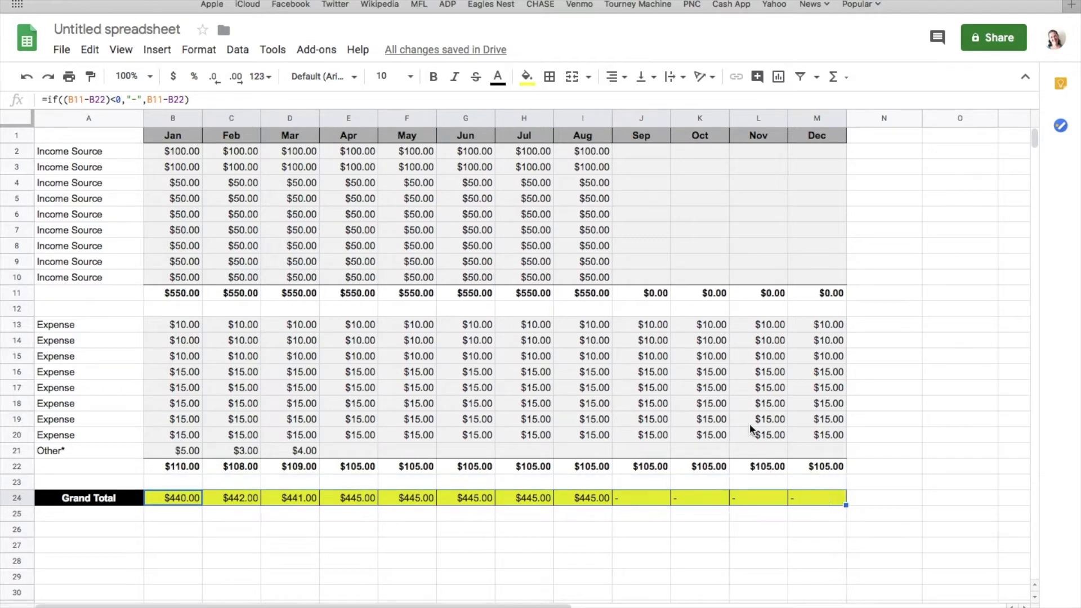
pyautogui.click(437, 77)
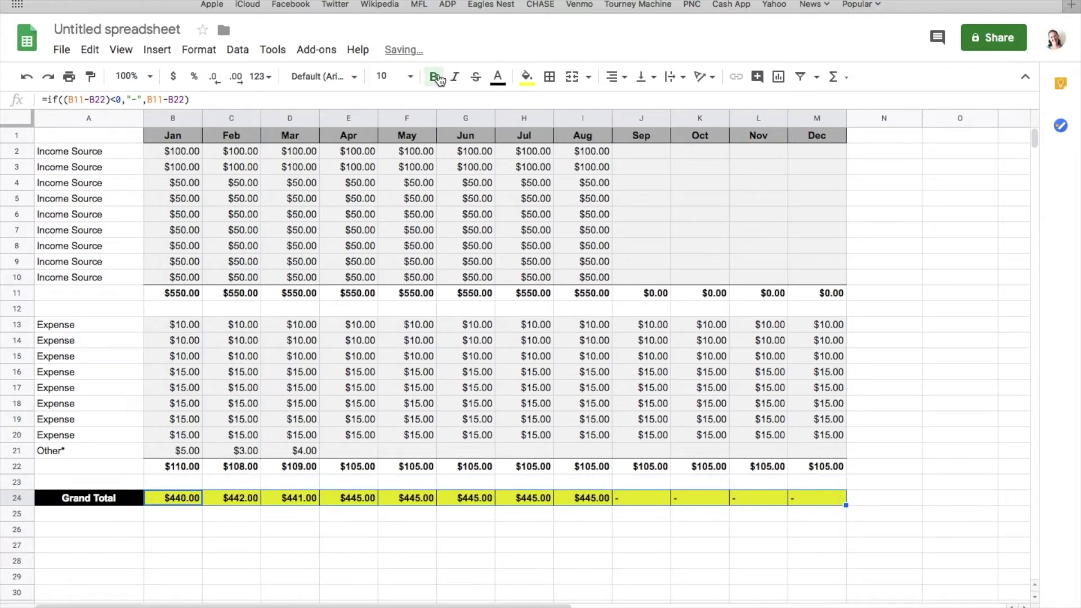
pyautogui.click(538, 563)
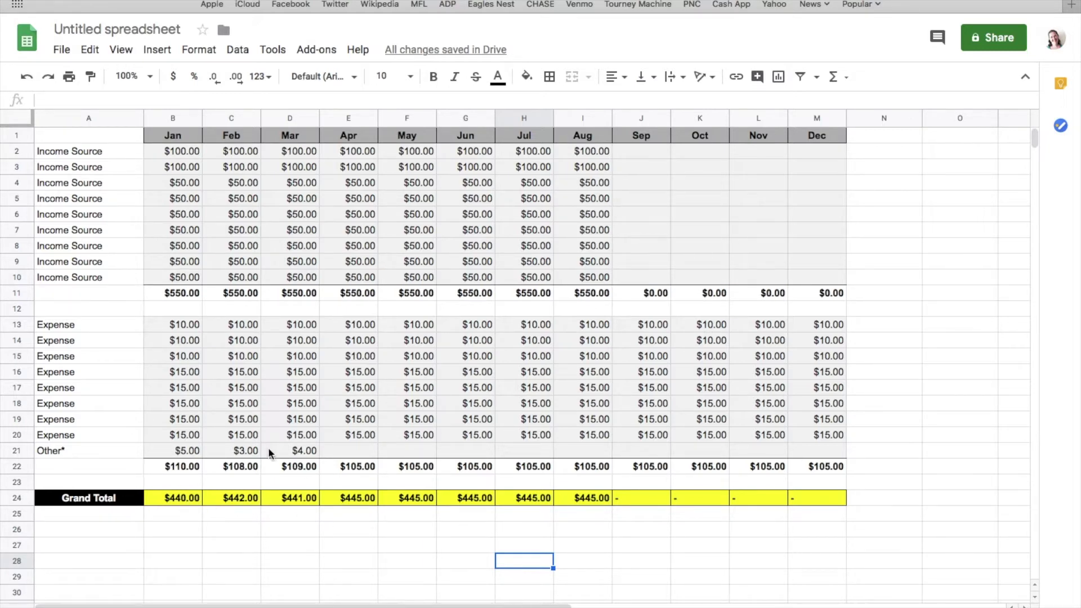
# Set the January expense in B17 to 34 and check the January Grand Total in B24.
pyautogui.click(188, 204)
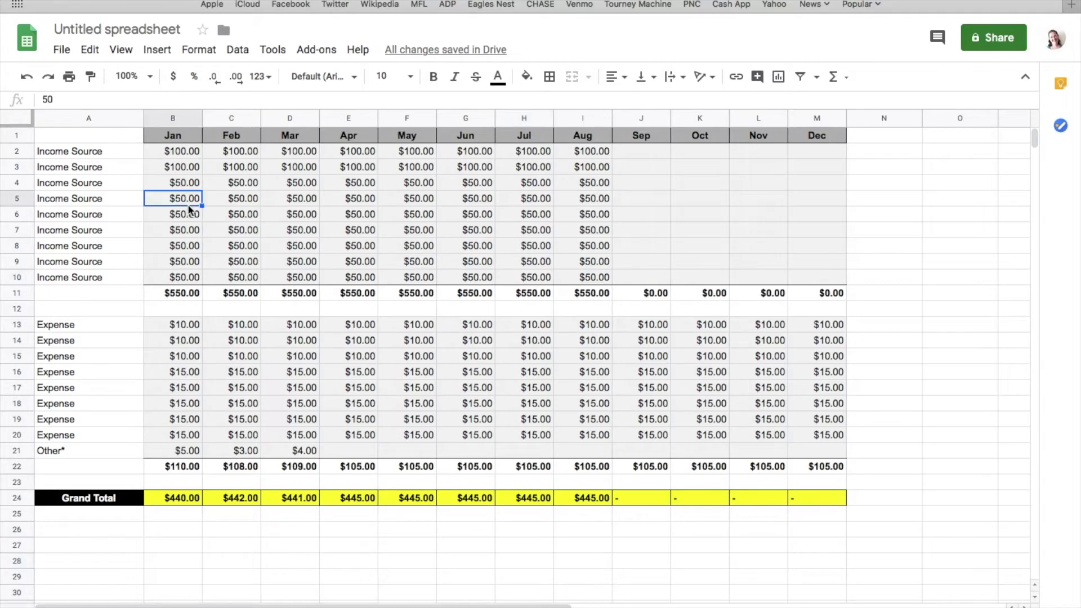
pyautogui.click(183, 387)
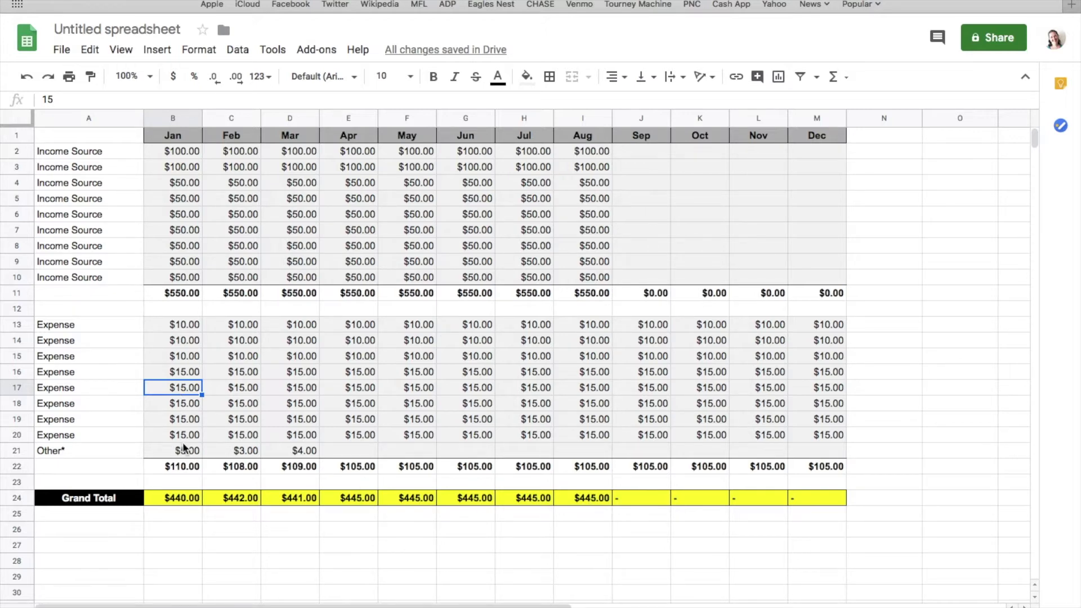
pyautogui.write('34')
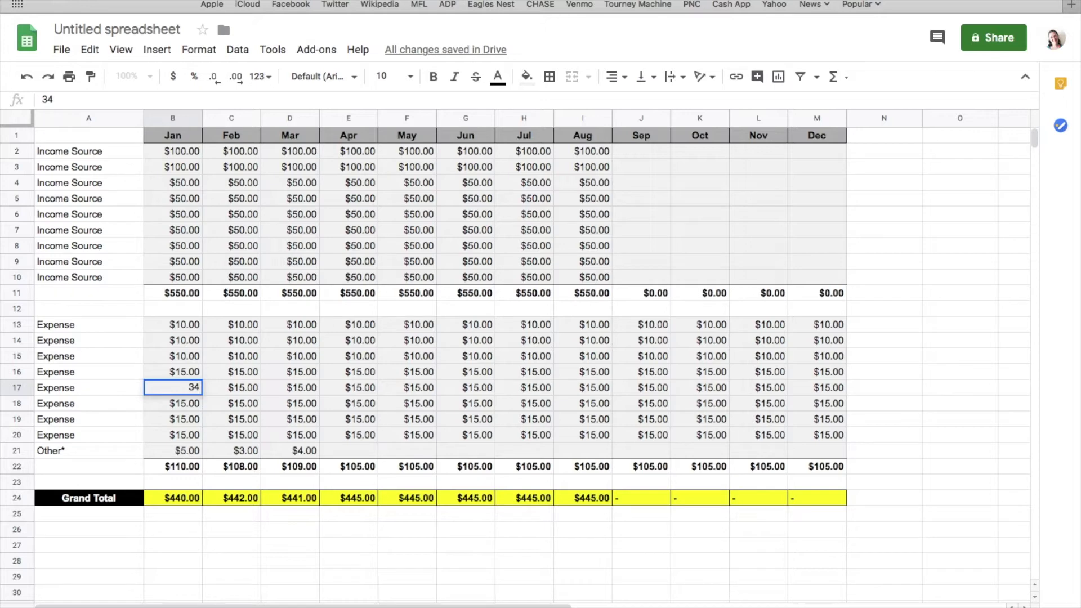
pyautogui.press('Return')
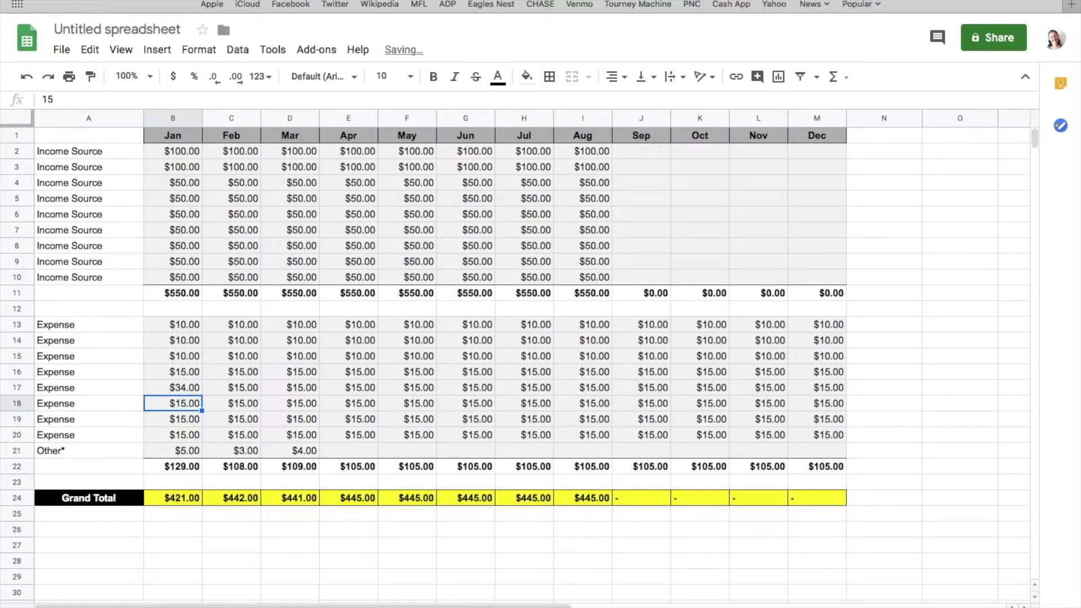
pyautogui.click(179, 500)
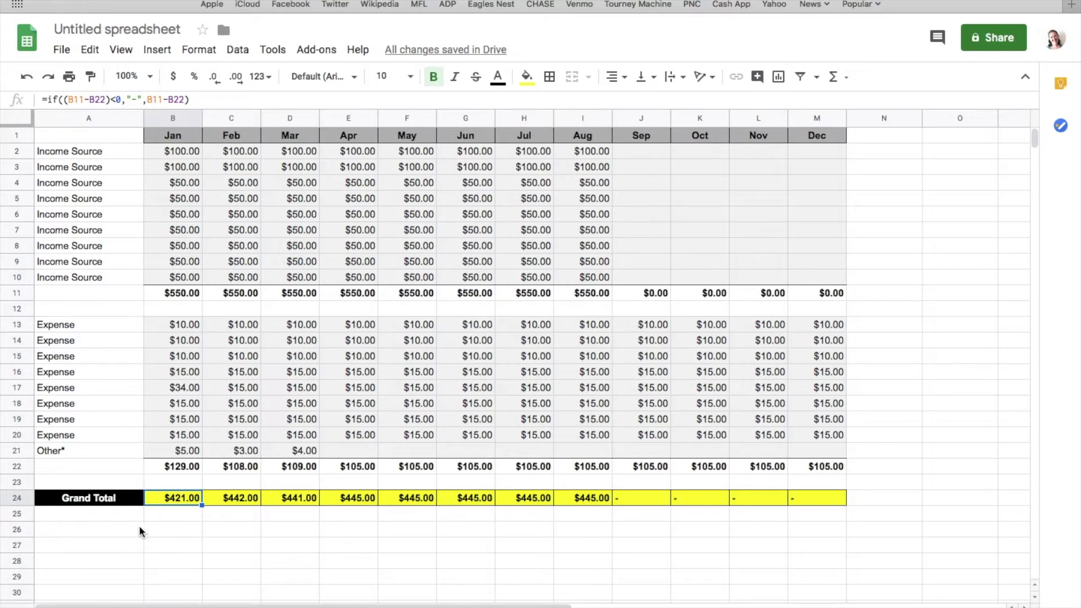
# Copy the formatting of the Grand Total label in A24 to A26 and enter the label YTD there.
pyautogui.click(112, 533)
pyautogui.click(107, 499)
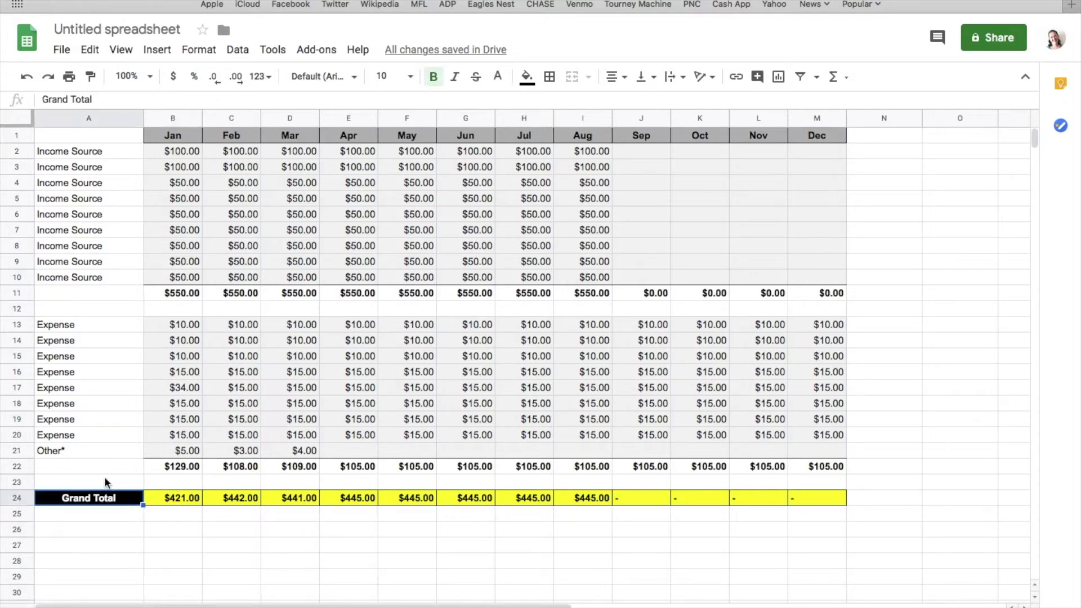
pyautogui.click(91, 77)
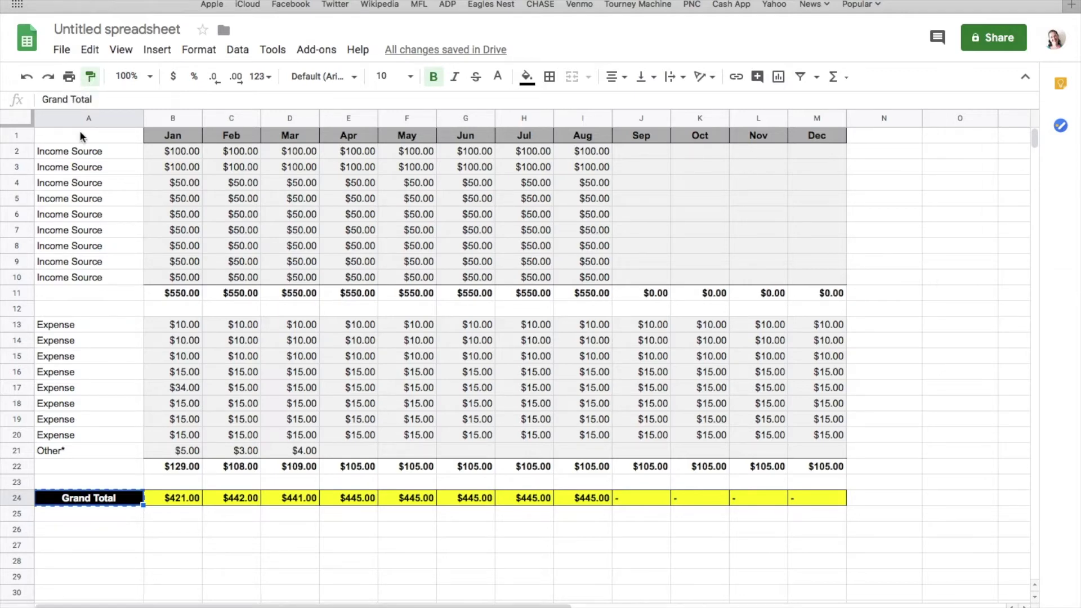
pyautogui.click(92, 528)
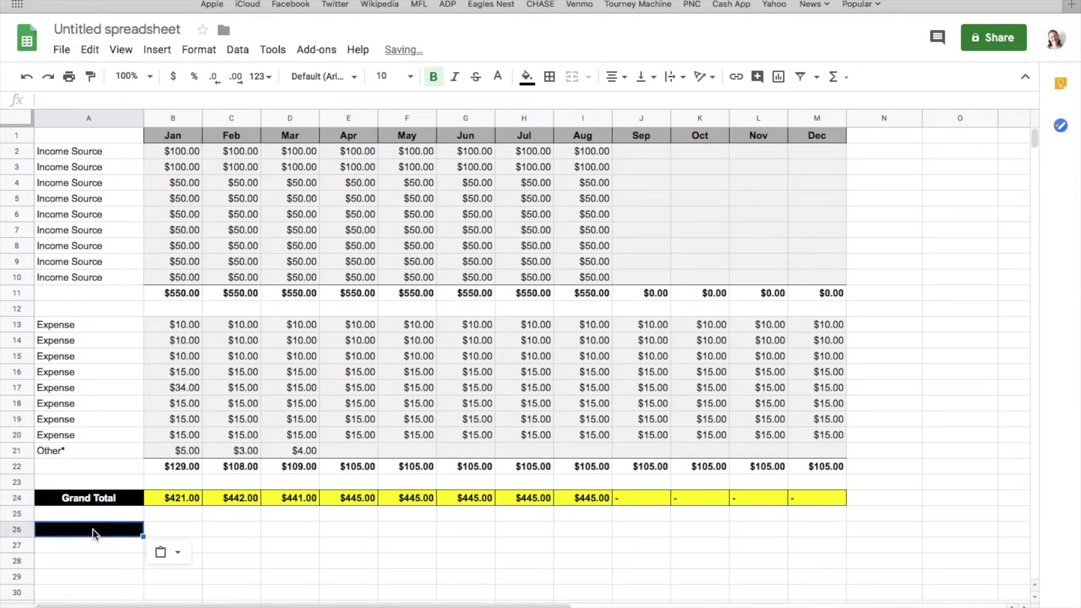
pyautogui.write('YTD')
pyautogui.press('Return')
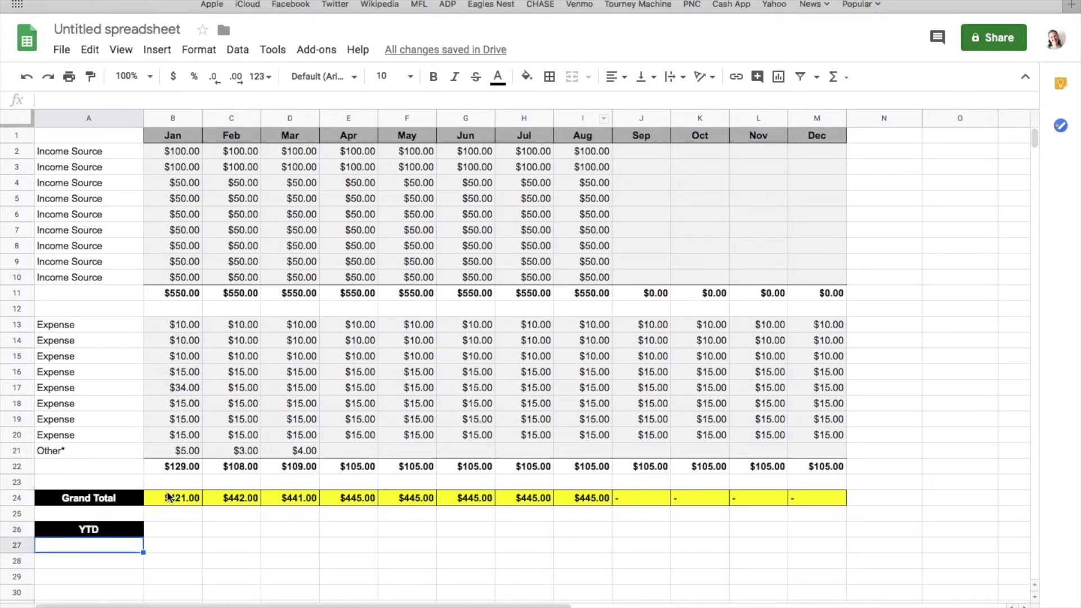
# Enter the formula =sum(B24:M24) in B26 to total the monthly Grand Totals.
pyautogui.click(177, 534)
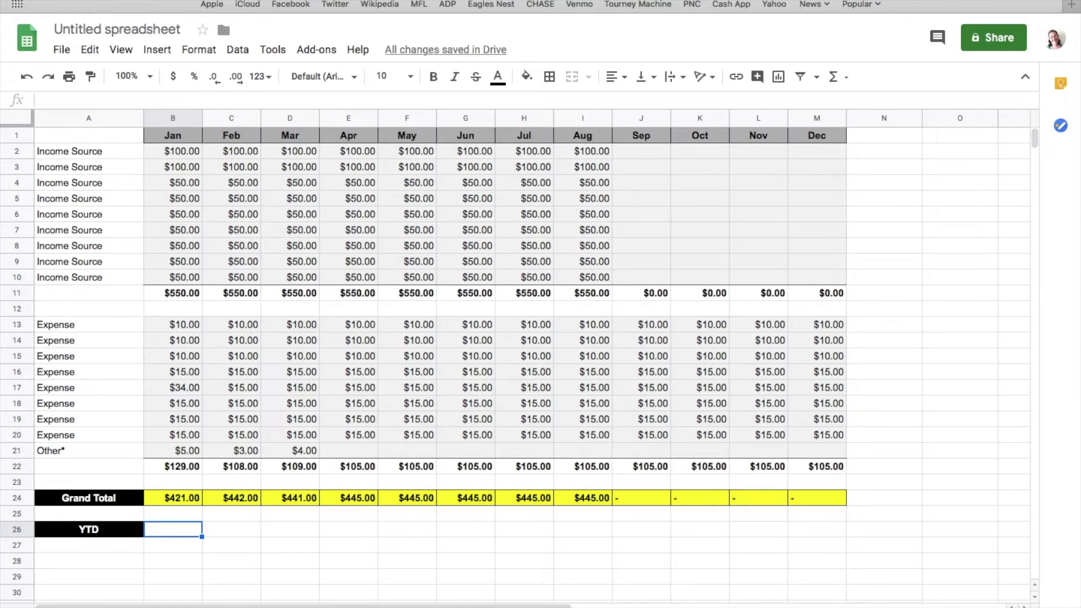
pyautogui.write('=sum')
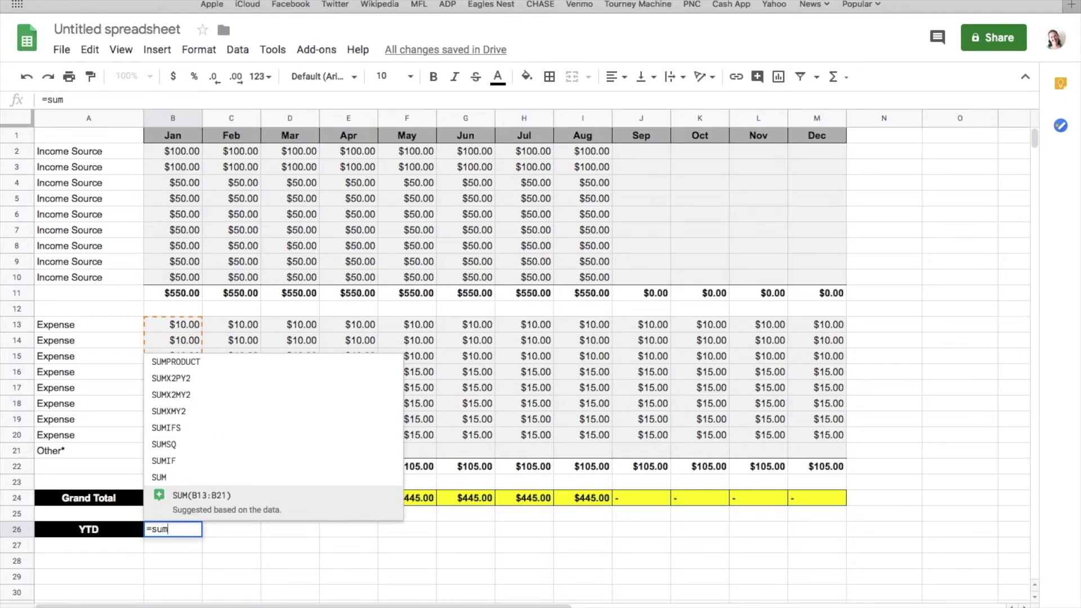
pyautogui.write('(')
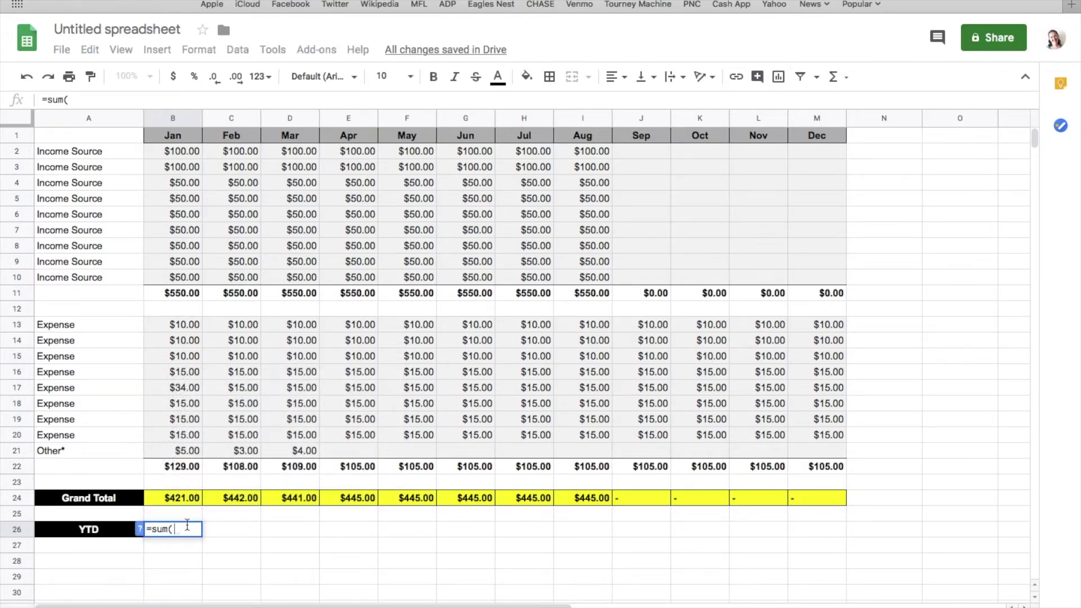
pyautogui.moveTo(175, 501); pyautogui.dragTo(812, 497)
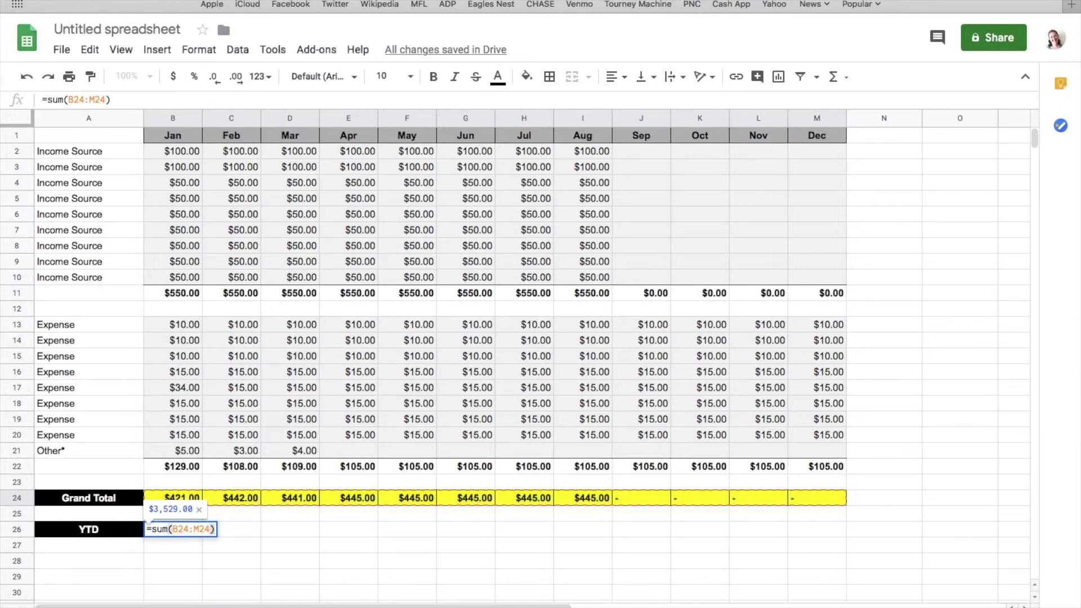
pyautogui.press('Return')
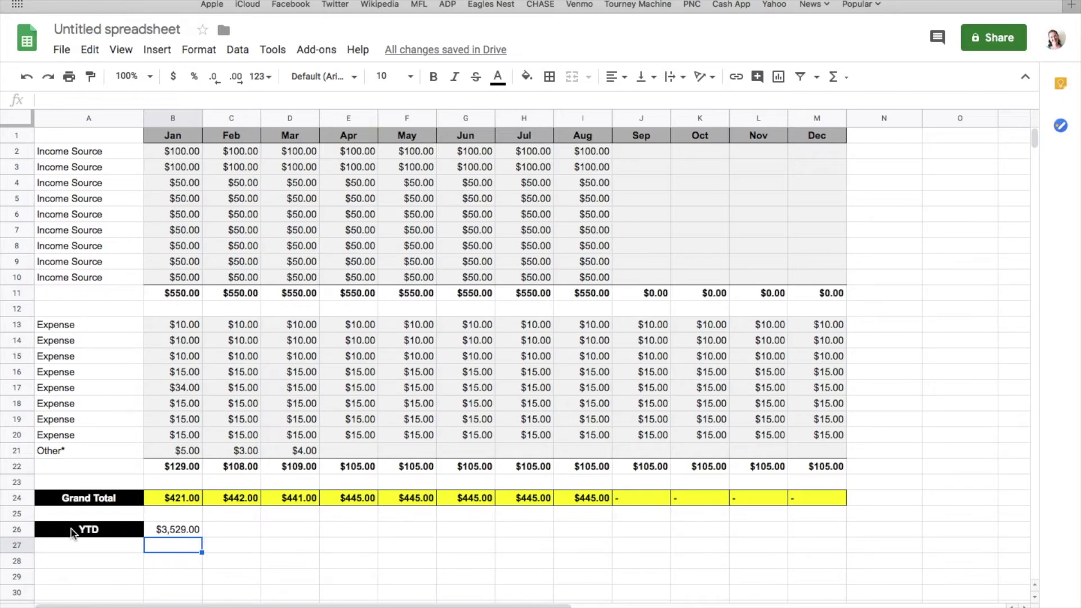
# Format the YTD total in B26 with all borders, bold text and a bright green fill.
pyautogui.click(182, 529)
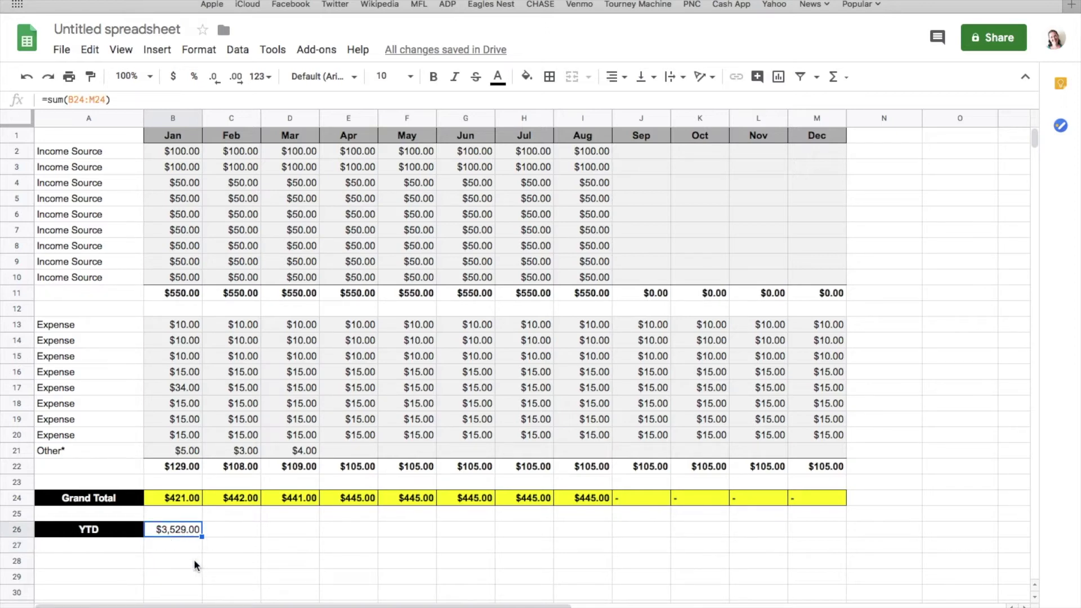
pyautogui.click(550, 78)
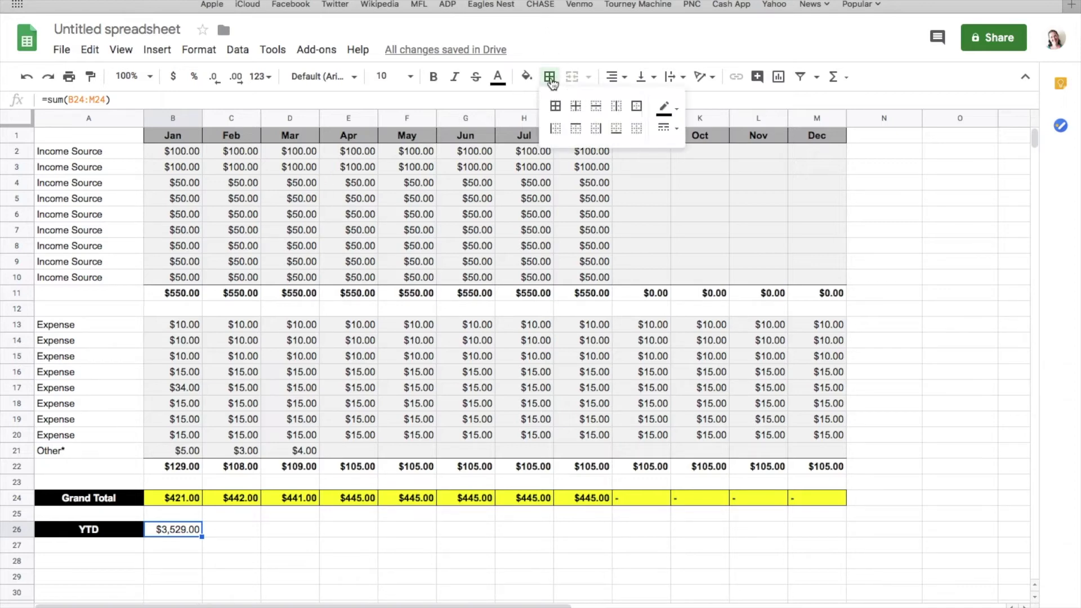
pyautogui.click(555, 105)
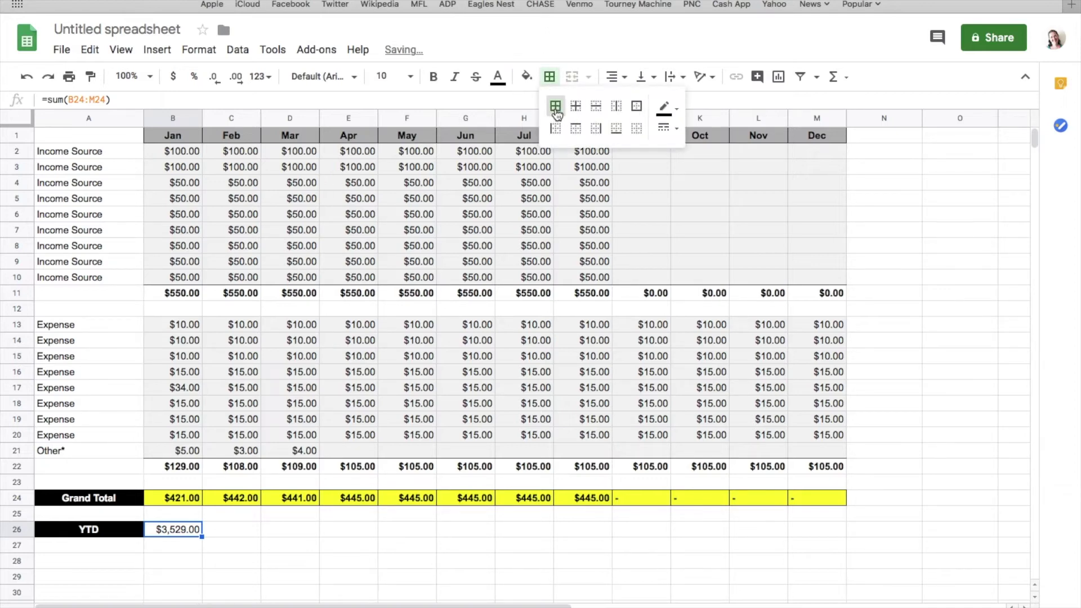
pyautogui.click(434, 77)
pyautogui.click(526, 76)
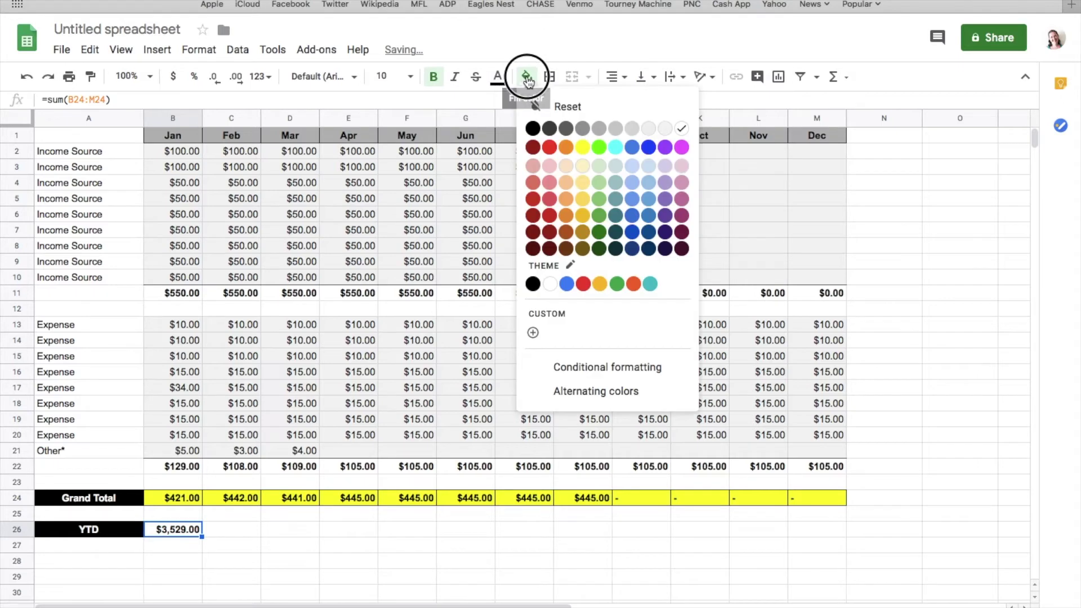
pyautogui.click(599, 147)
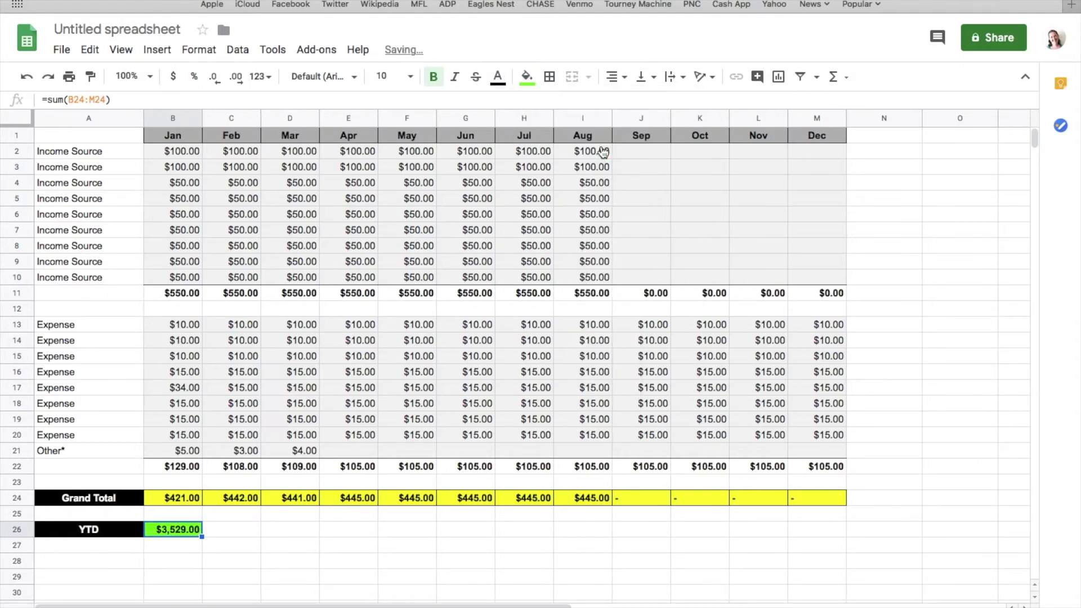
pyautogui.click(273, 529)
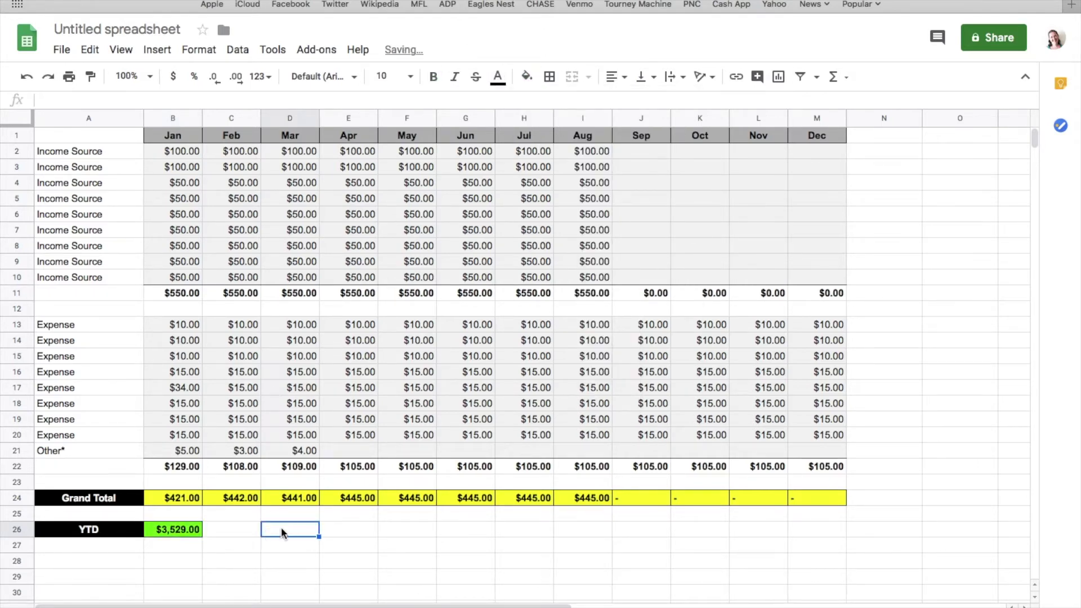
# Examine the blank September to November income cells and the Other* expense label in A21.
pyautogui.scroll(-5, 346, 516)
pyautogui.scroll(5, 346, 517)
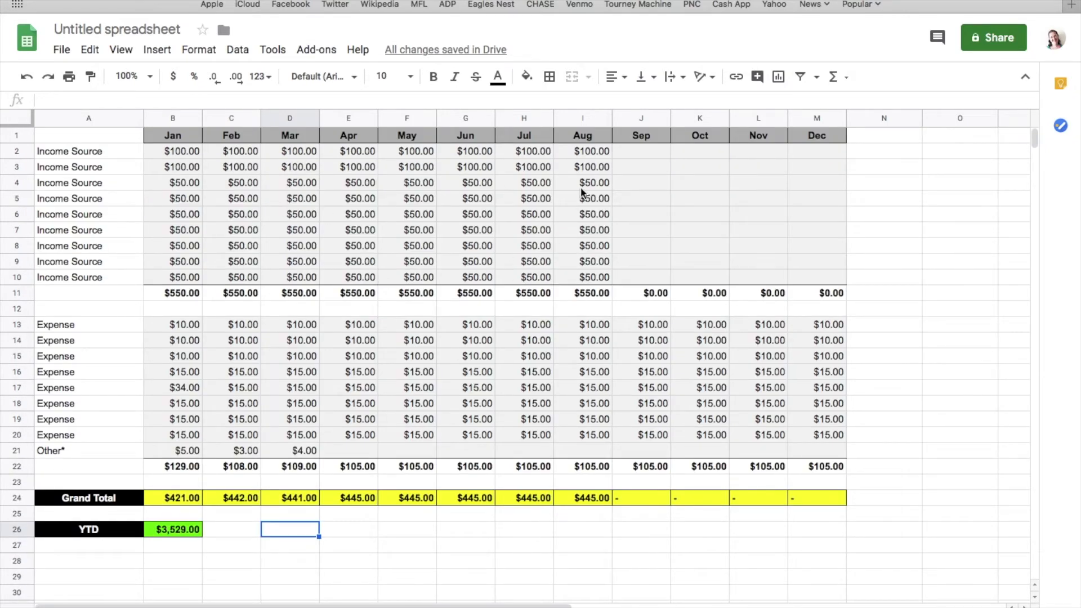
pyautogui.click(636, 152)
pyautogui.click(649, 199)
pyautogui.click(650, 246)
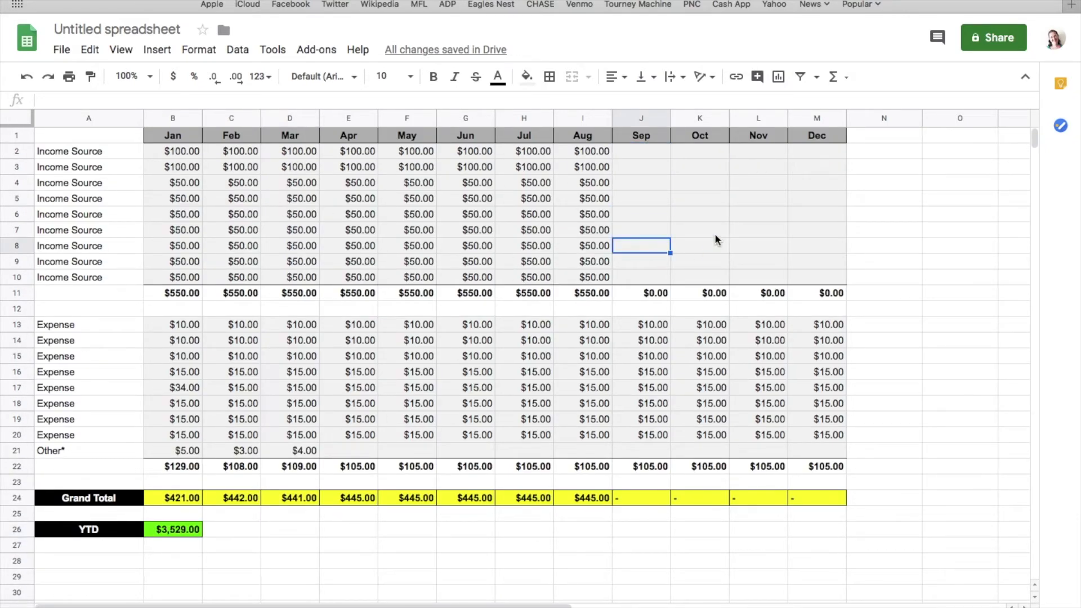
pyautogui.click(704, 171)
pyautogui.click(697, 232)
pyautogui.click(751, 197)
pyautogui.click(757, 230)
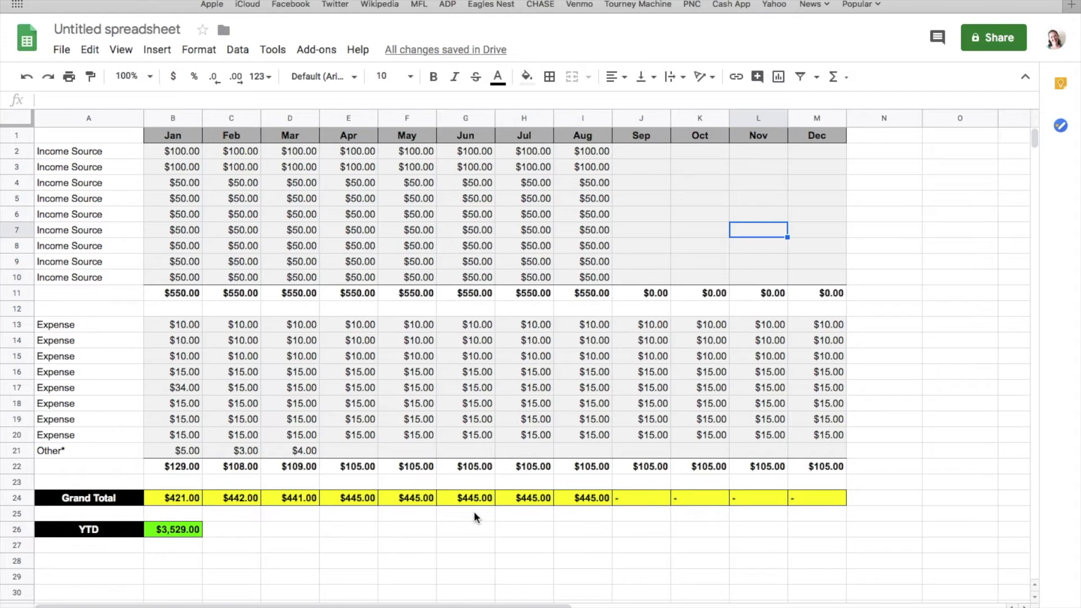
pyautogui.click(88, 453)
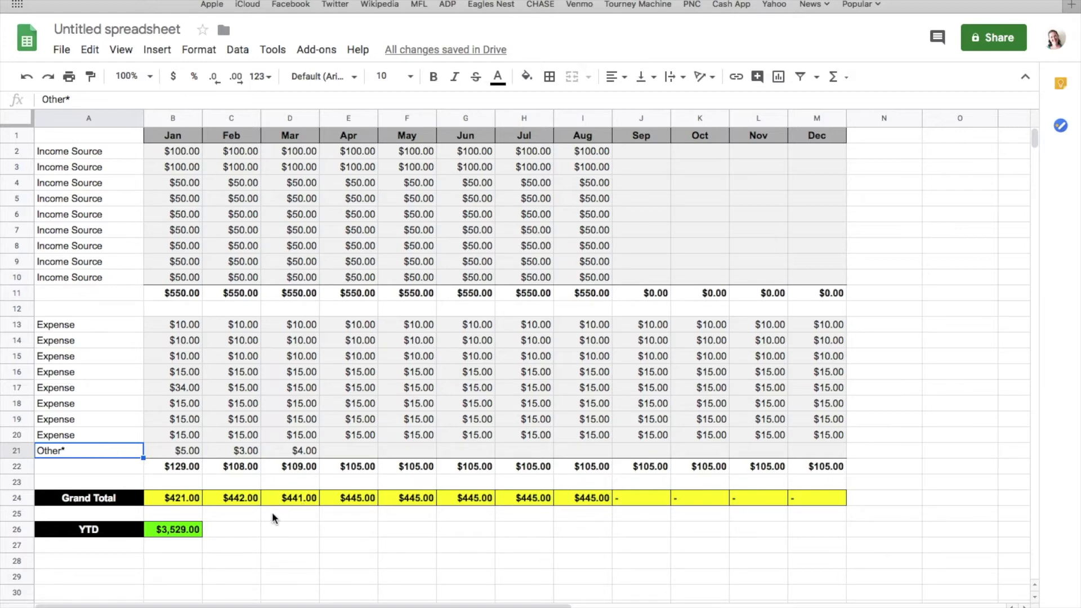
pyautogui.click(257, 525)
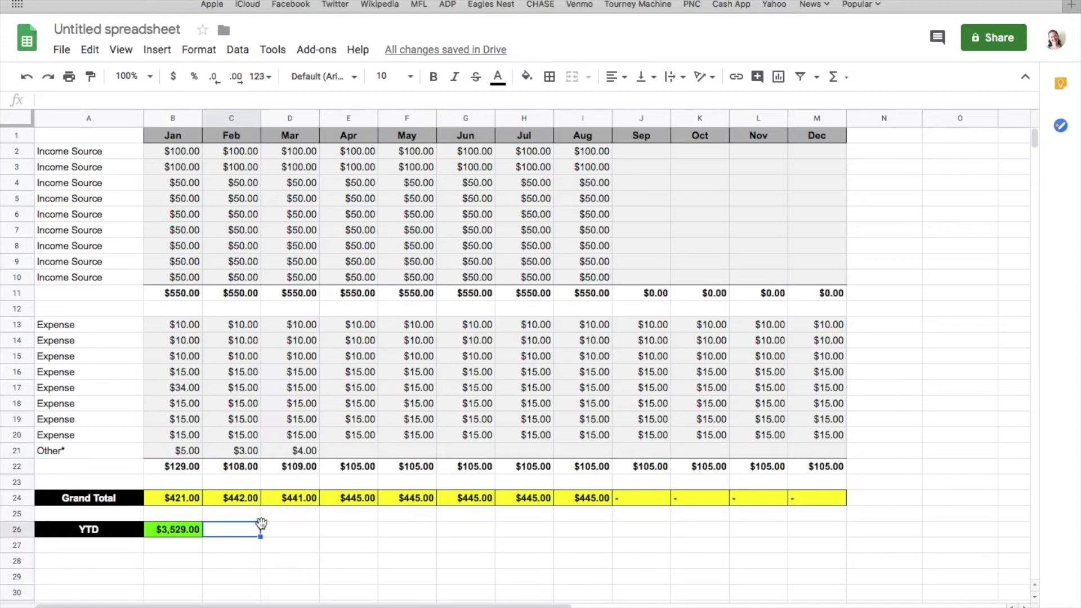
pyautogui.click(489, 528)
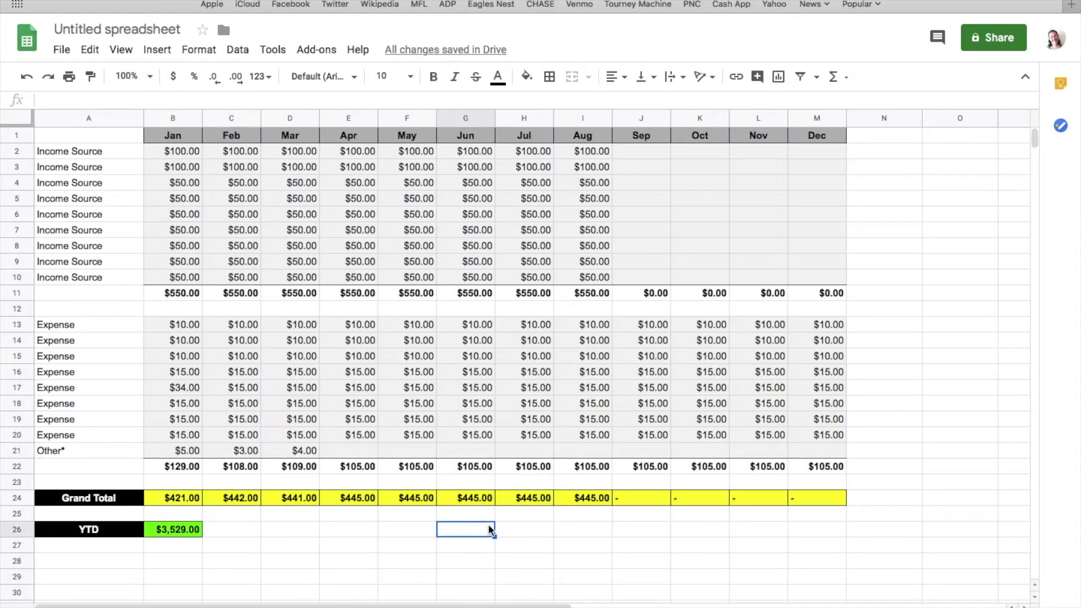
# Enter the month labels Jan, Feb, Mar, Apr and May down column A in cells A30 to A34.
pyautogui.scroll(-5, 1032, 144)
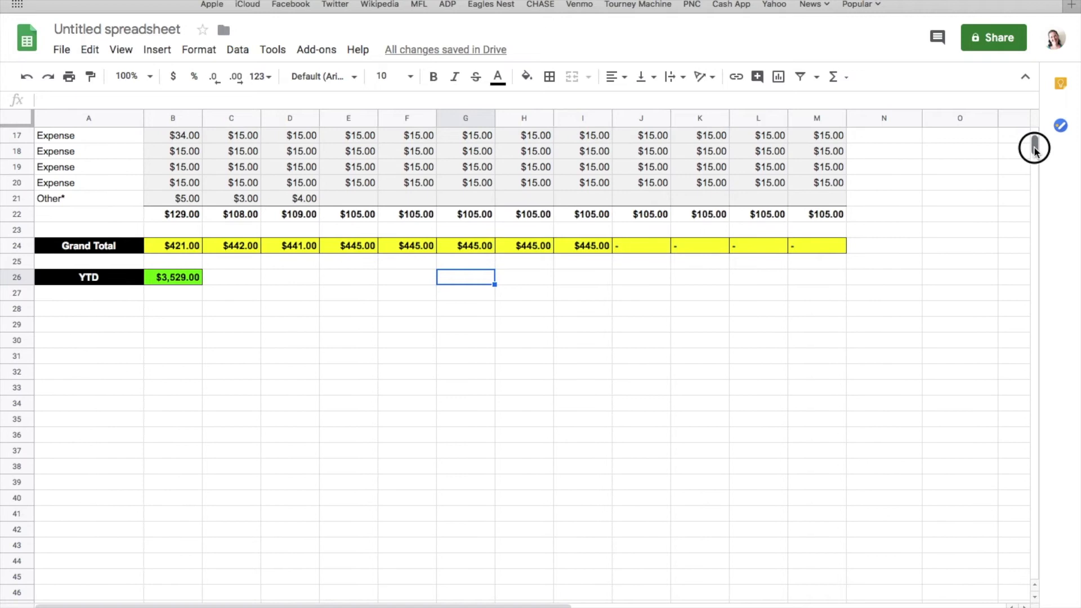
pyautogui.click(109, 346)
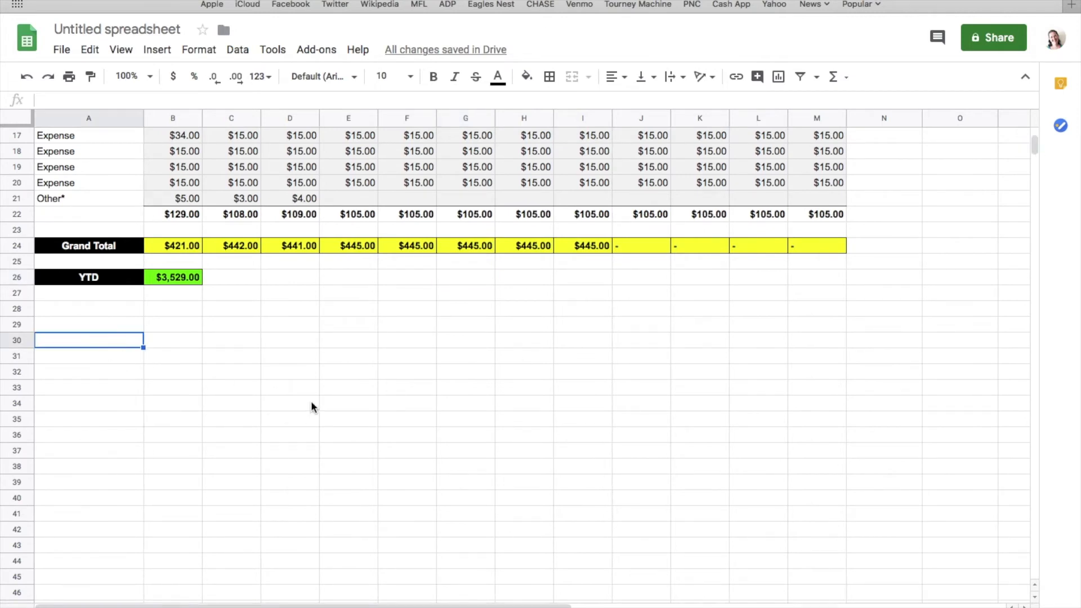
pyautogui.write('Jan')
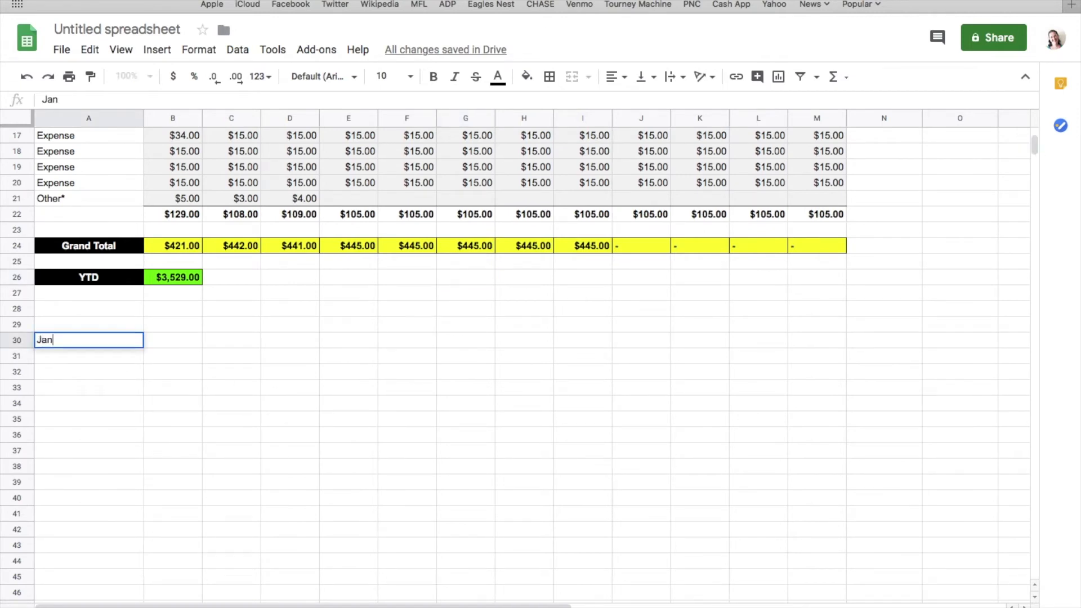
pyautogui.press('Return')
pyautogui.write('Feb')
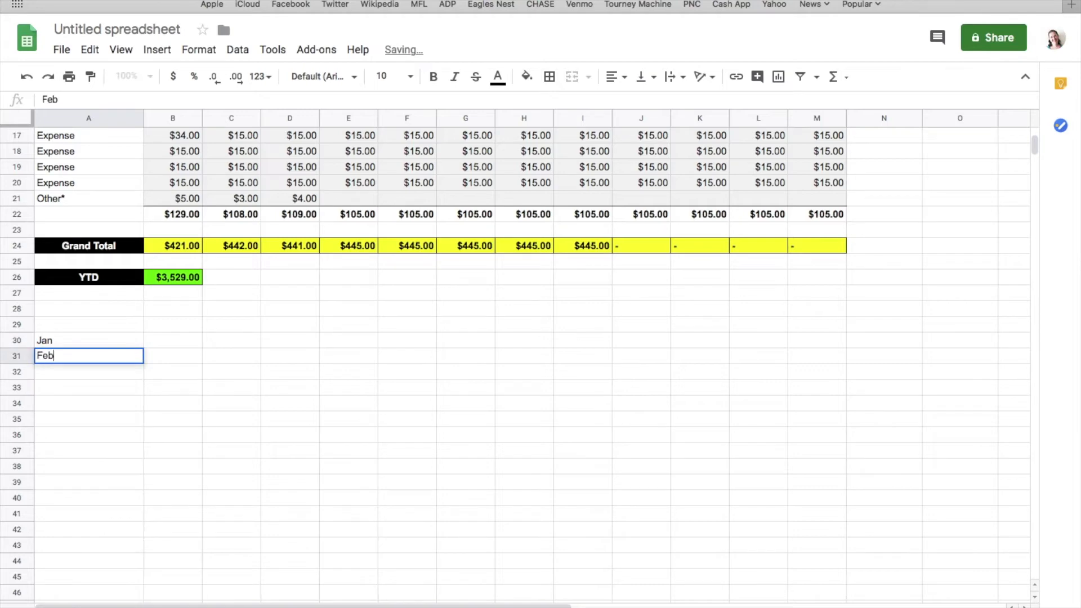
pyautogui.press('Return')
pyautogui.write('Mar')
pyautogui.press('Return')
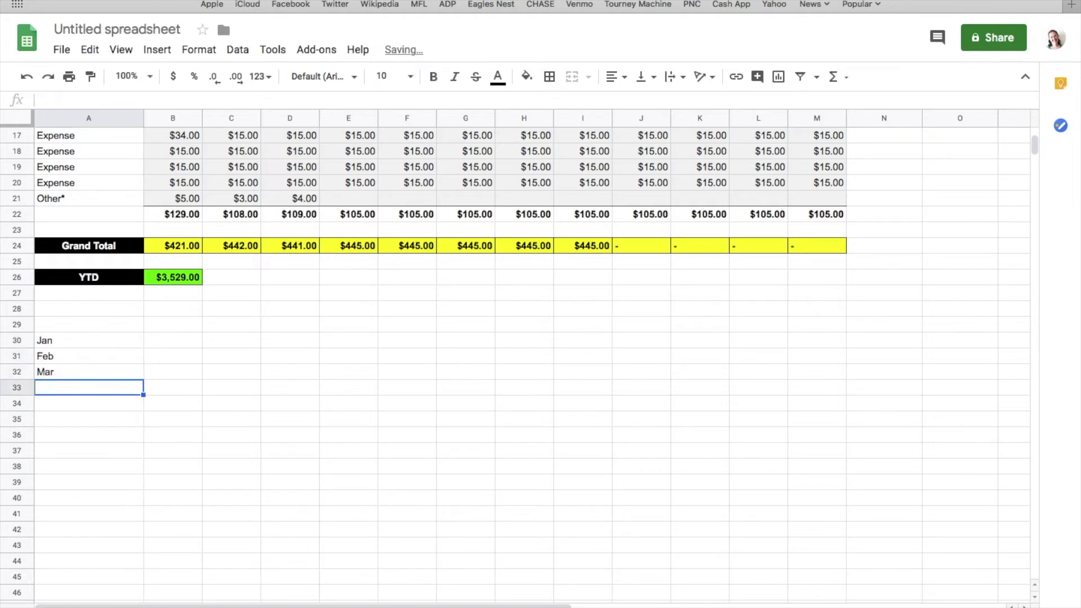
pyautogui.write('Apr')
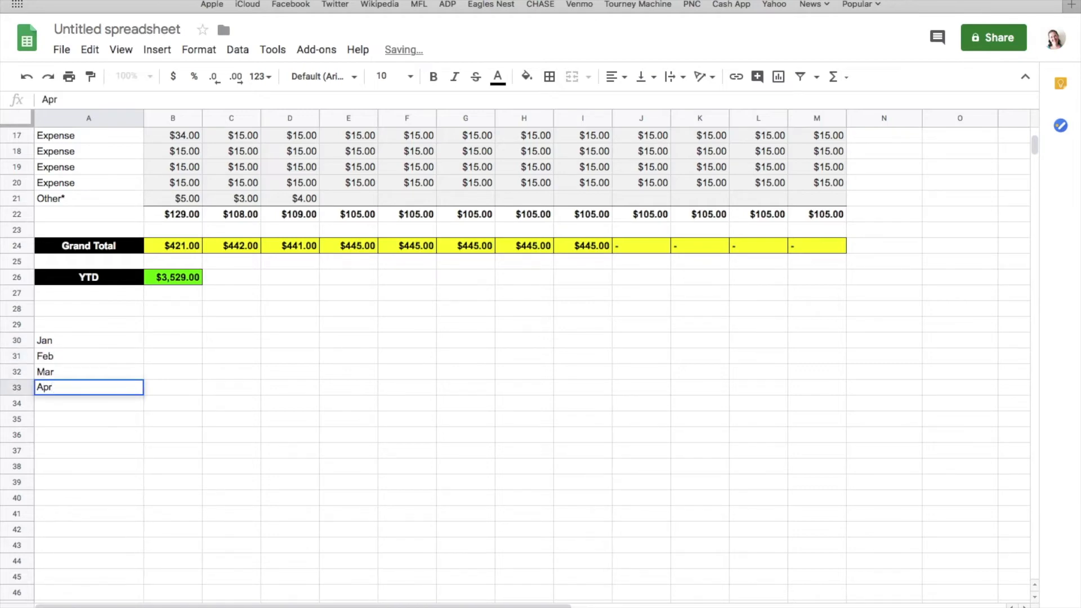
pyautogui.press('Return')
pyautogui.write('May')
pyautogui.press('Return')
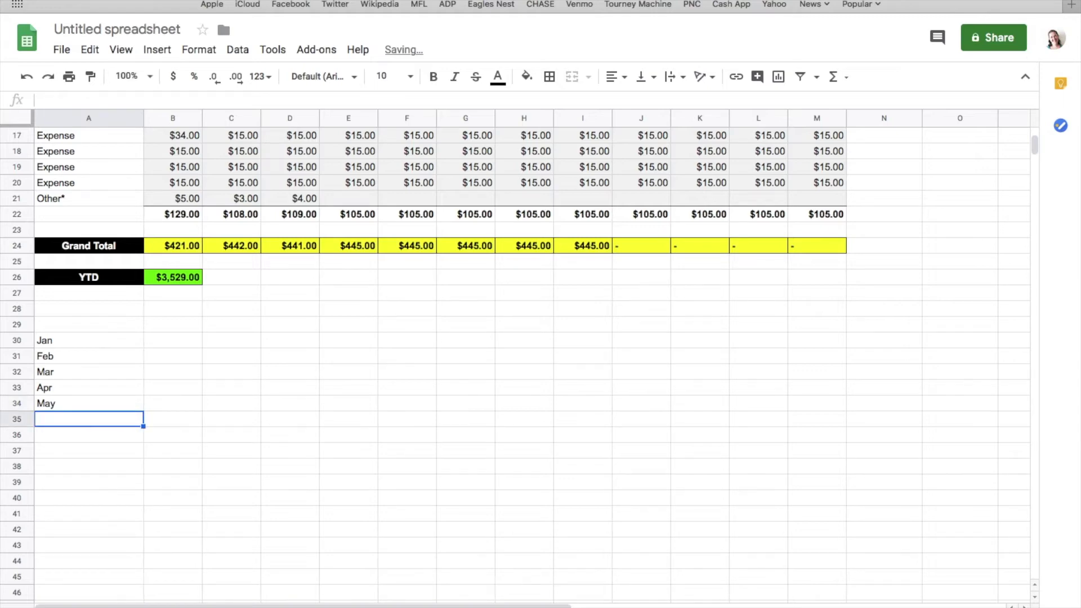
# Leave A35 blank and enter the month labels Jun through Dec in cells A36 to A42.
pyautogui.press('Down')
pyautogui.write('Jun')
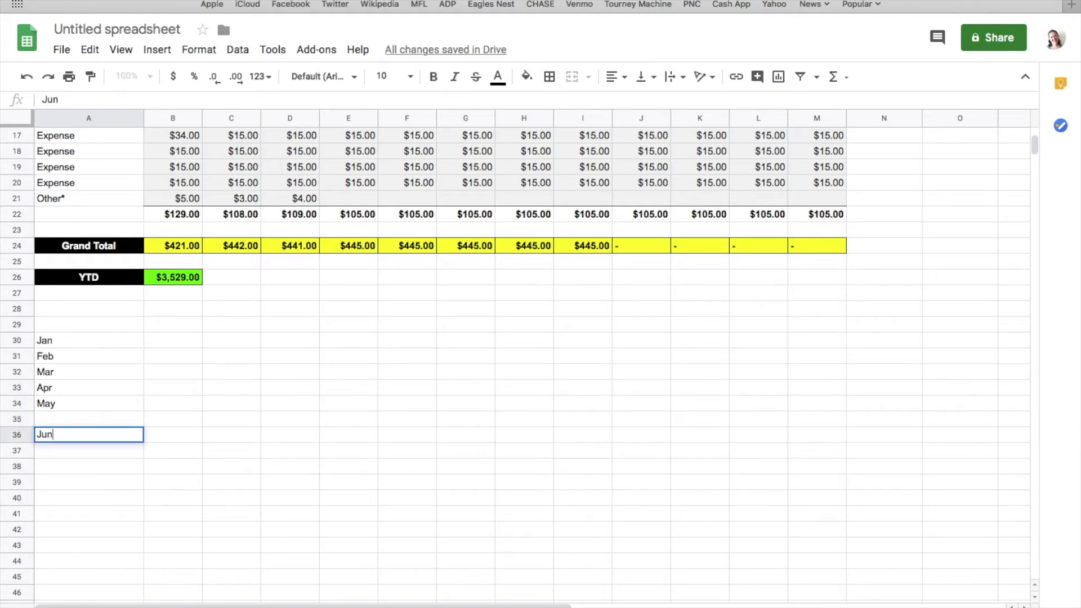
pyautogui.press('Return')
pyautogui.write('Jul')
pyautogui.press('Return')
pyautogui.write('Aug')
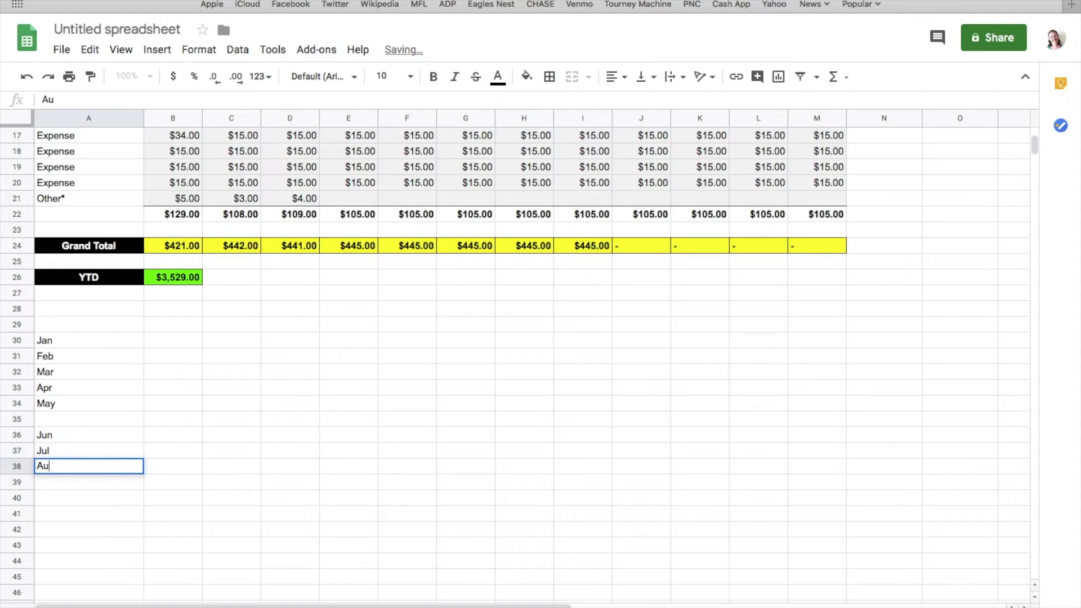
pyautogui.press('Return')
pyautogui.write('Sep')
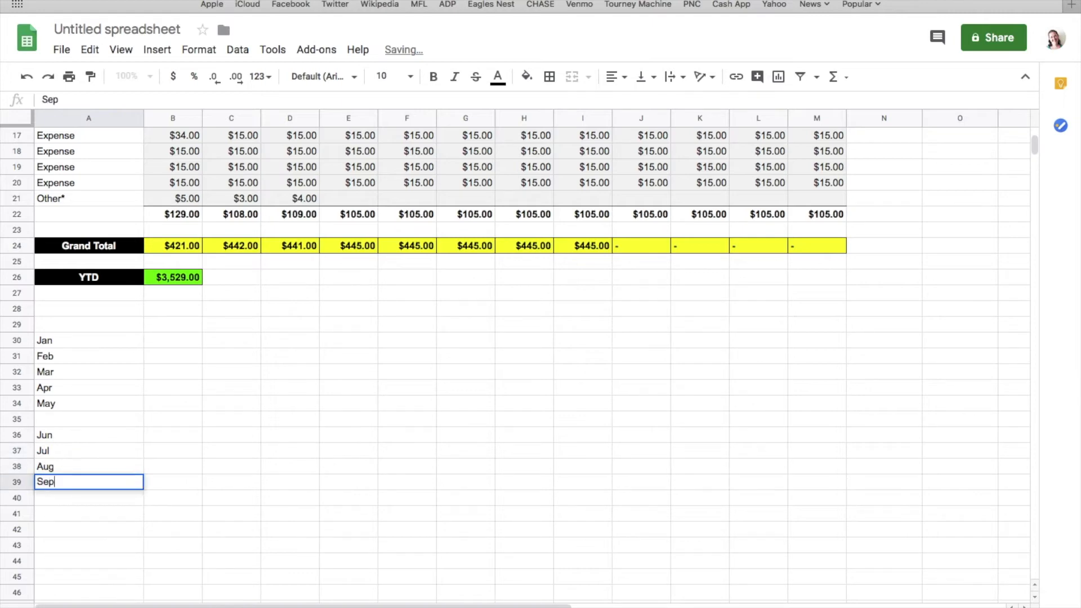
pyautogui.press('Return')
pyautogui.write('Oct')
pyautogui.press('Return')
pyautogui.write('Nov')
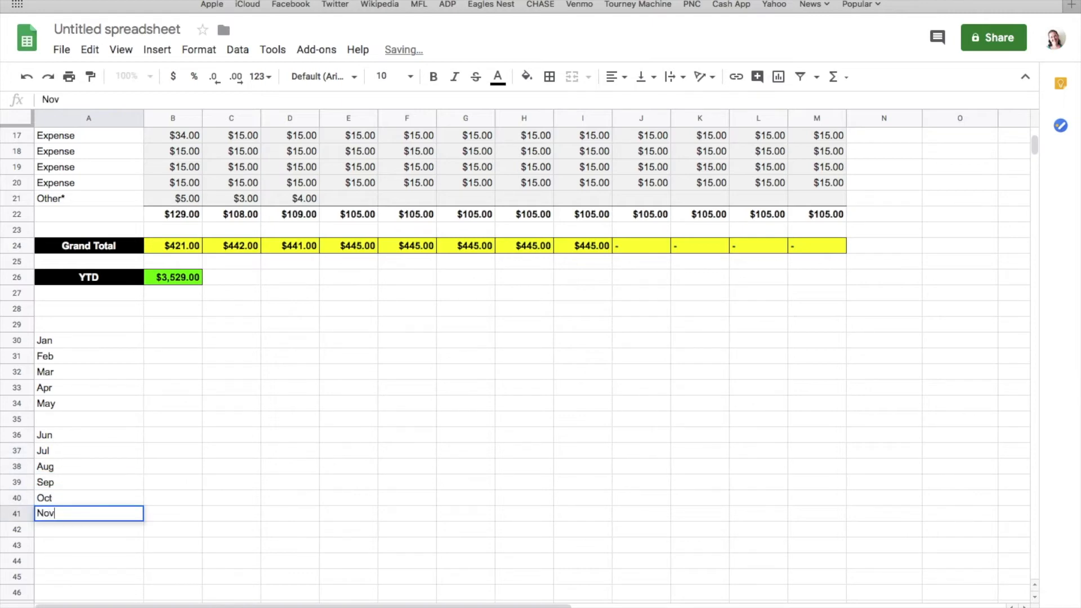
pyautogui.press('Return')
pyautogui.write('Dec')
pyautogui.press('Return')
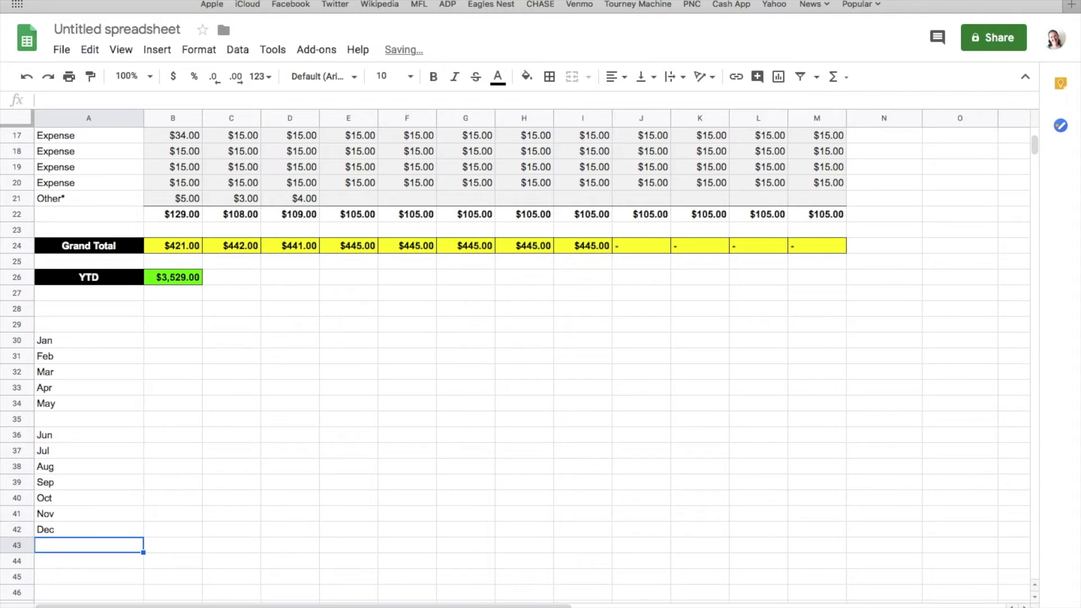
# Right-align the month labels in A30:A42.
pyautogui.moveTo(99, 340); pyautogui.dragTo(110, 531)
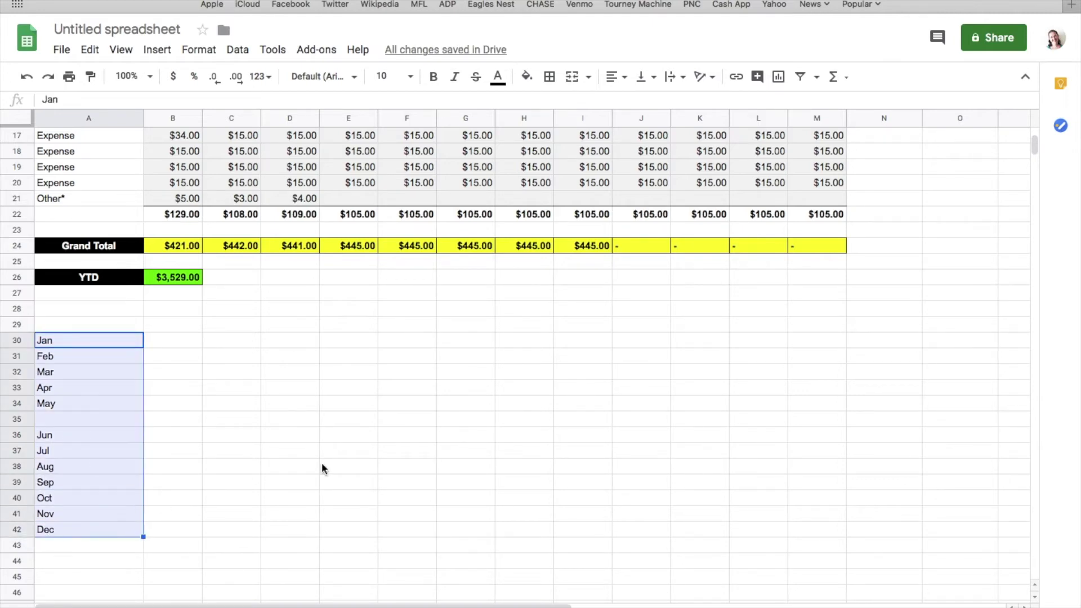
pyautogui.click(625, 81)
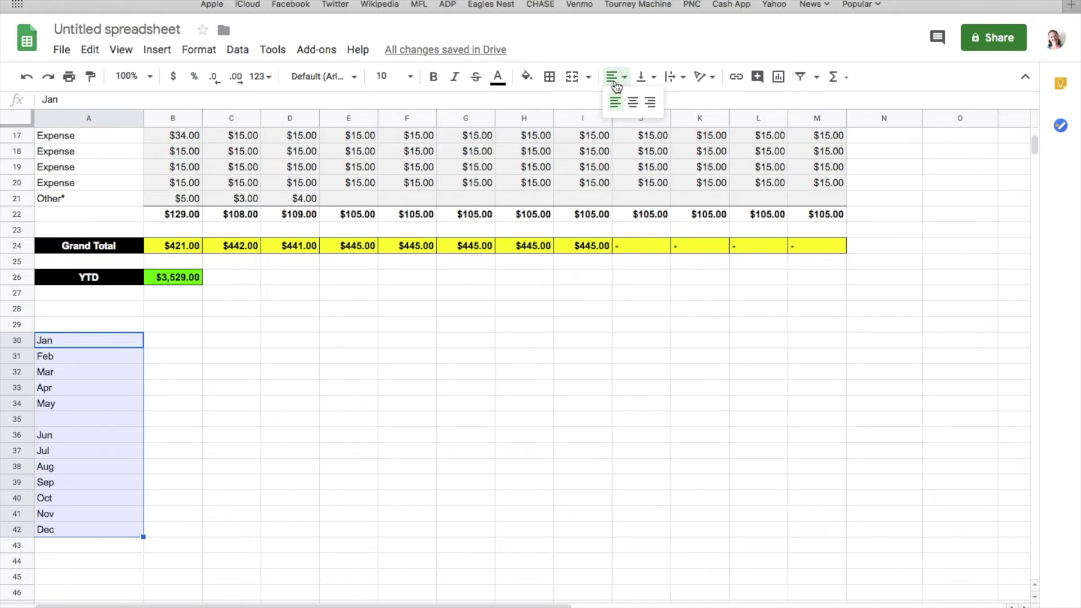
pyautogui.click(650, 102)
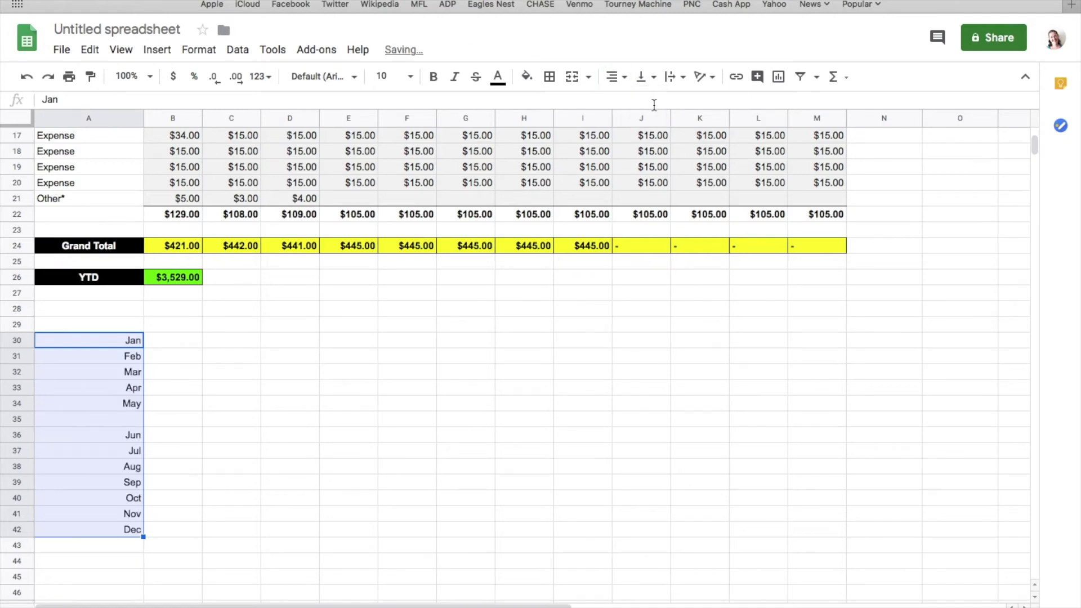
pyautogui.click(340, 476)
# Add left and right borders to the cells B30:B42 beside the month labels.
pyautogui.moveTo(178, 341); pyautogui.dragTo(177, 539)
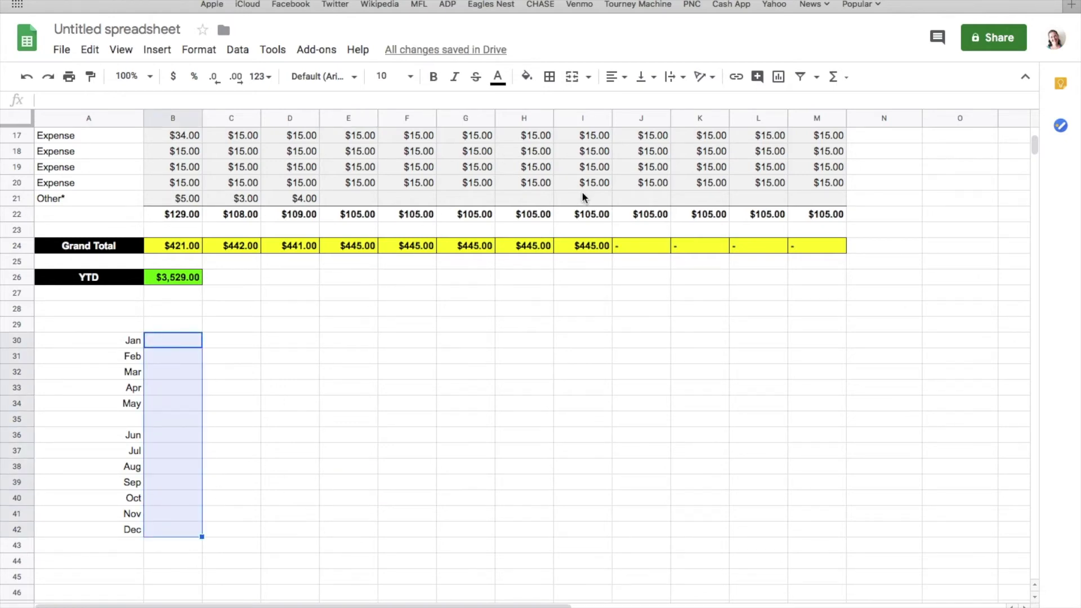
pyautogui.click(550, 79)
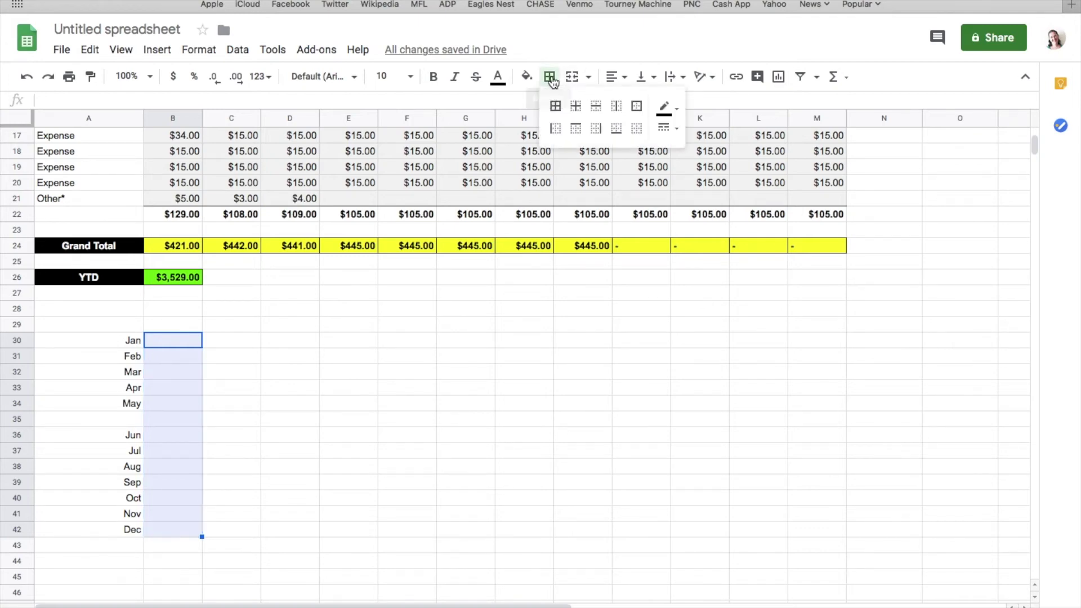
pyautogui.click(556, 134)
pyautogui.click(596, 131)
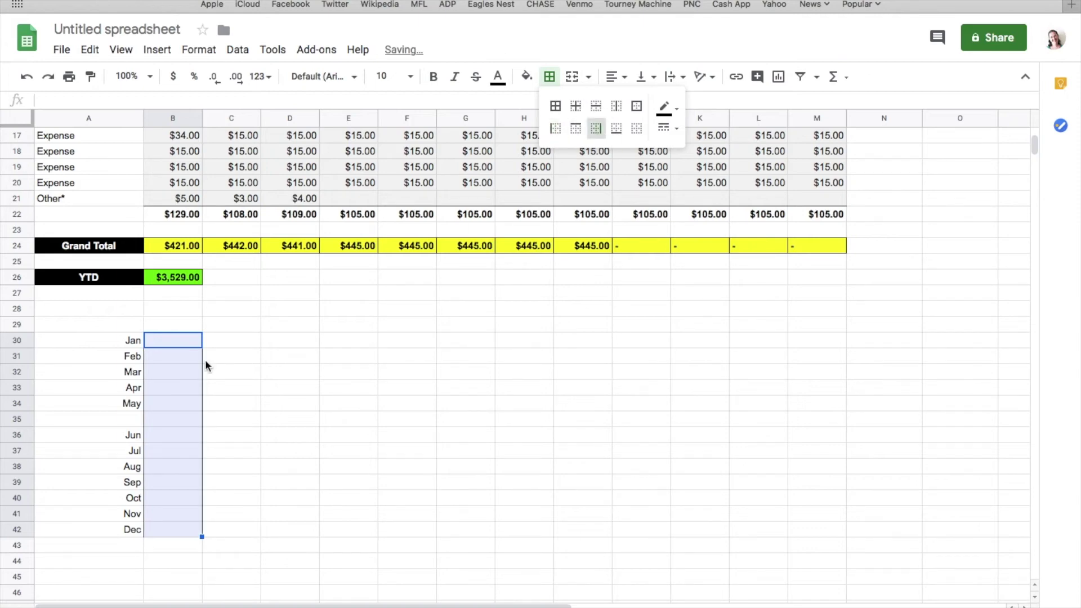
pyautogui.click(231, 450)
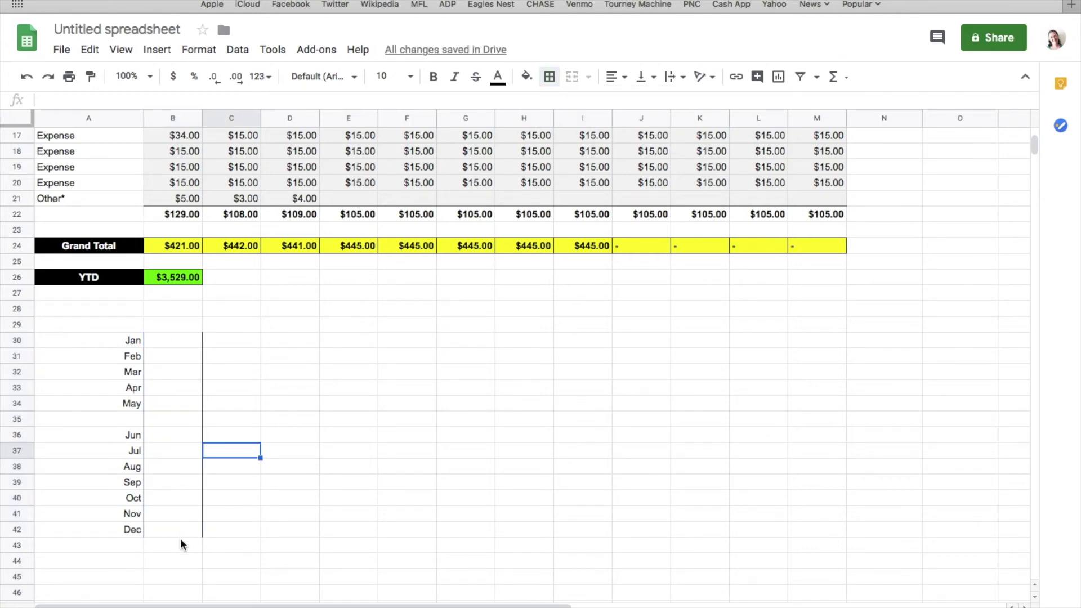
# Format the cells B30:B42 beside the month labels as currency.
pyautogui.moveTo(174, 341); pyautogui.dragTo(183, 535)
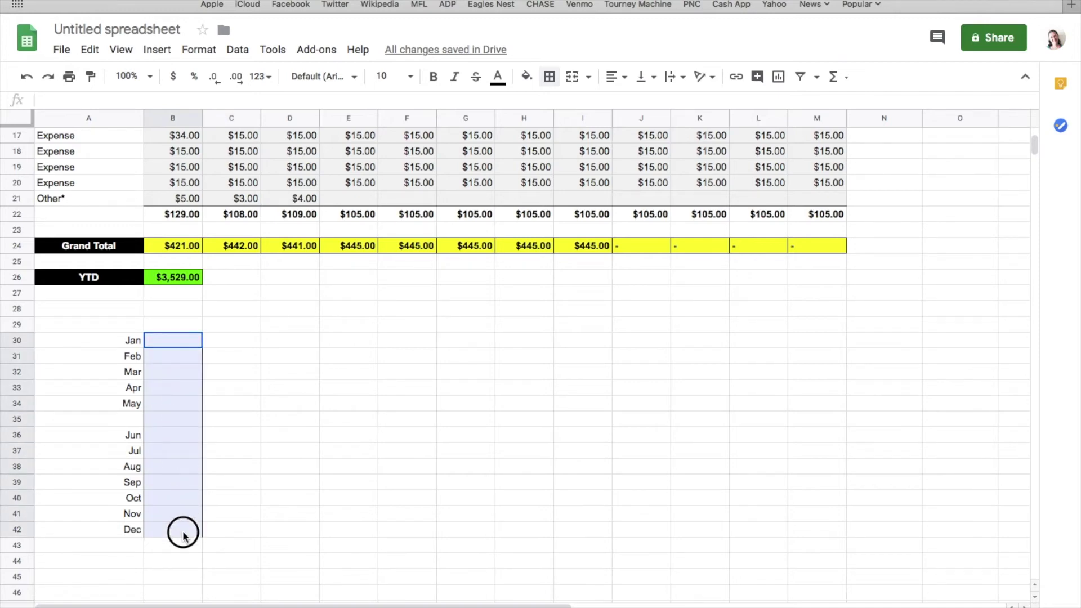
pyautogui.moveTo(164, 342); pyautogui.dragTo(174, 528)
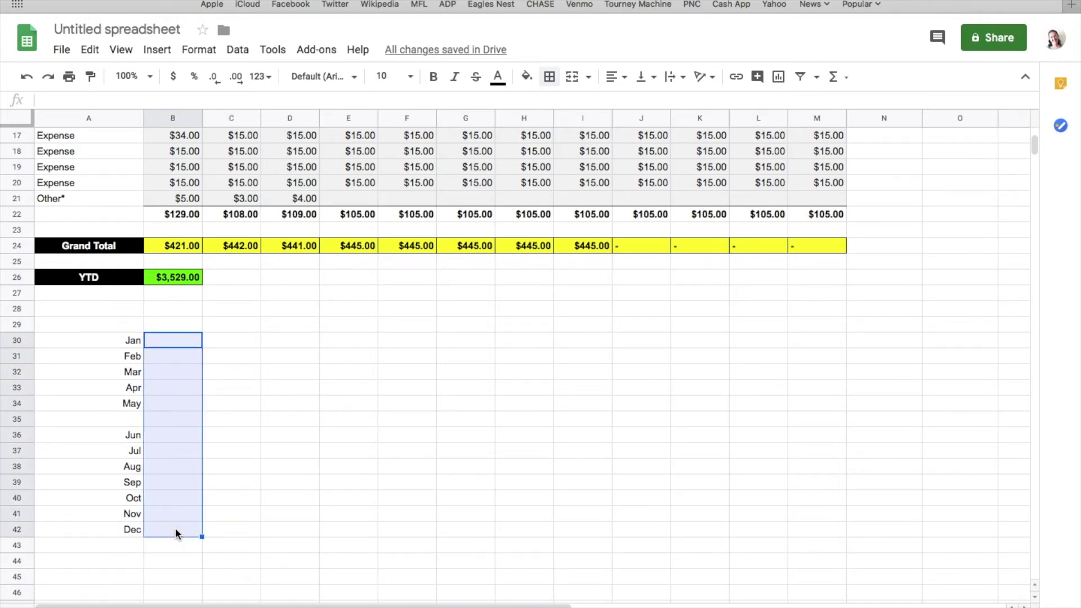
pyautogui.click(175, 77)
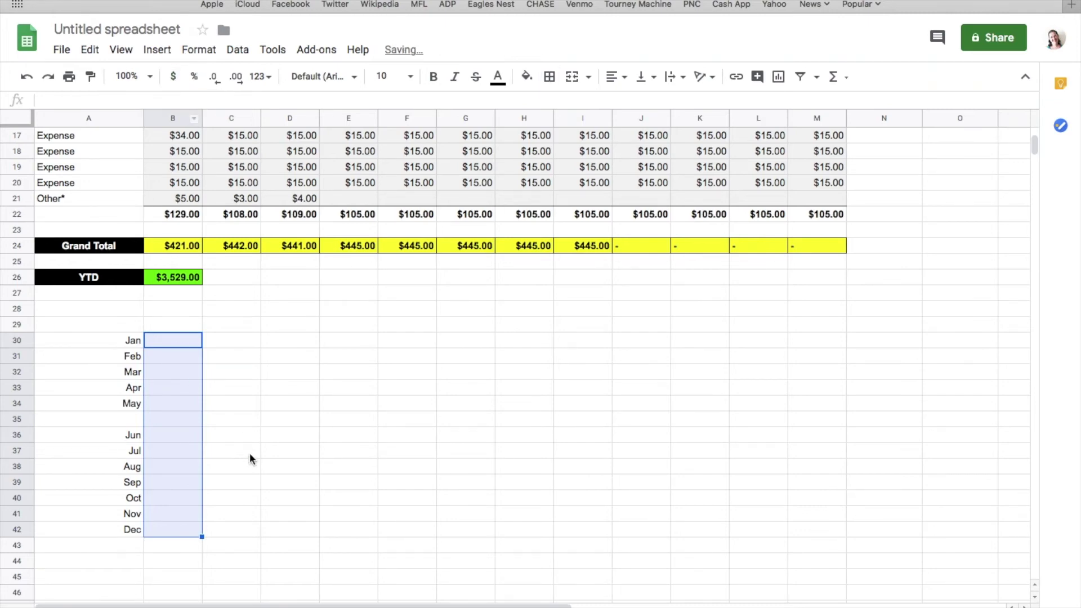
pyautogui.click(243, 409)
pyautogui.click(234, 341)
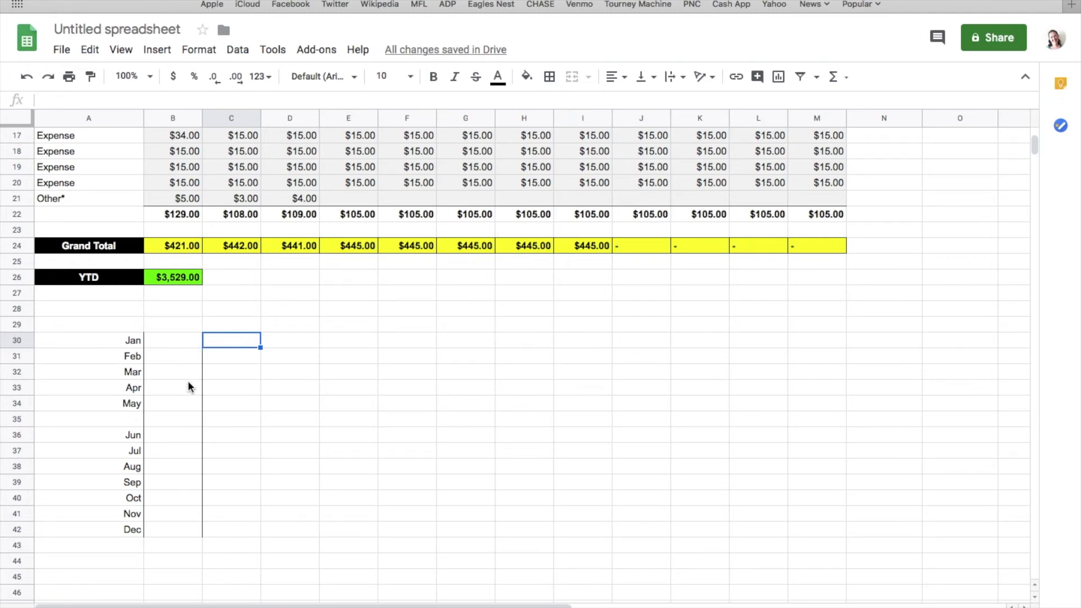
# Log the January other expense by entering 5 in B30 and the description Flyer Printed in C30.
pyautogui.click(158, 345)
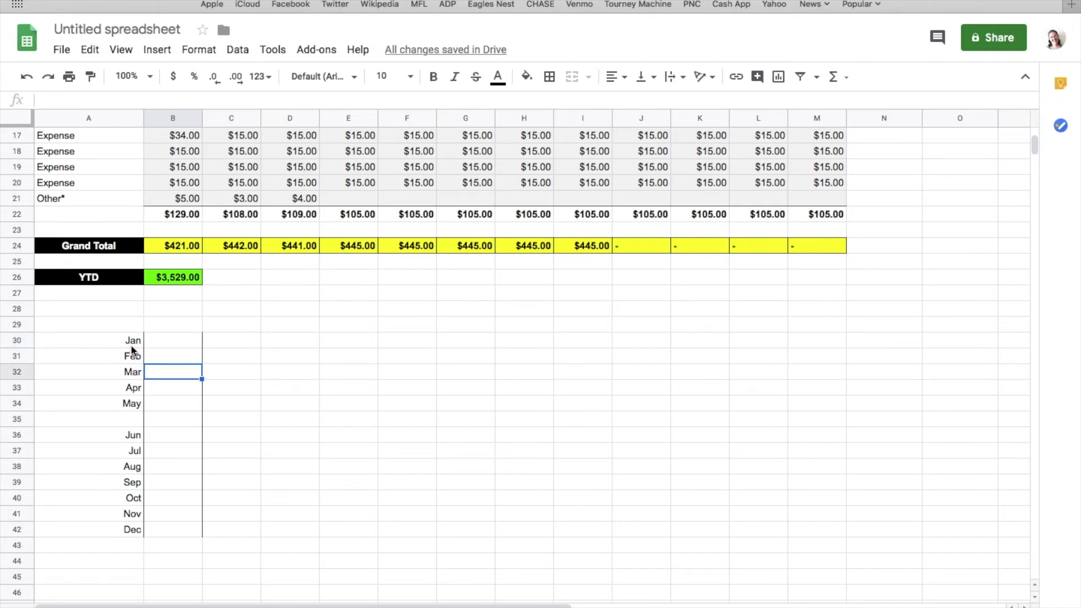
pyautogui.click(138, 343)
pyautogui.click(157, 345)
pyautogui.write('5')
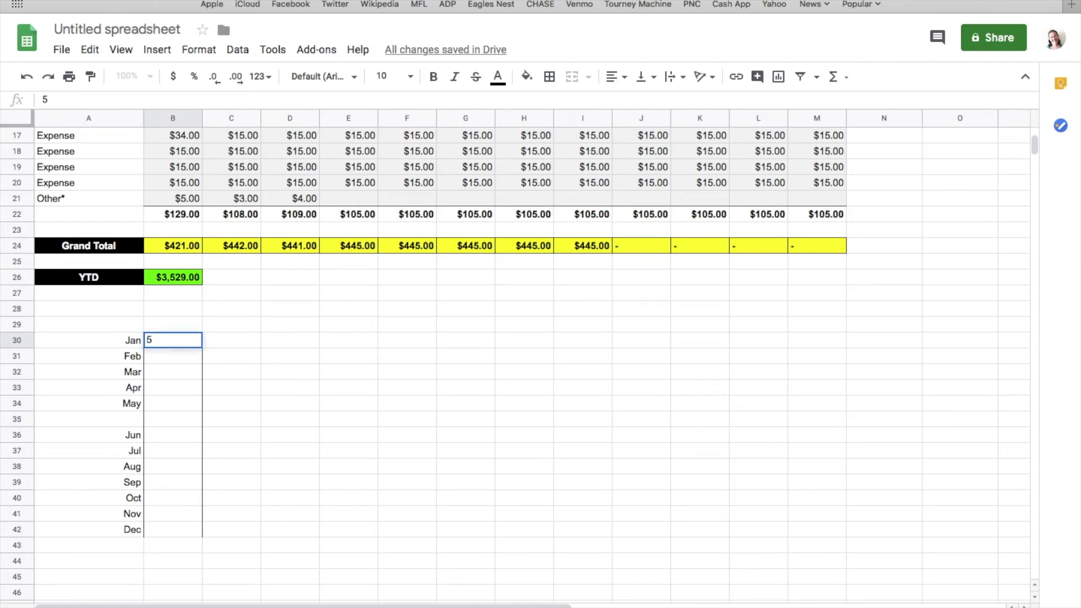
pyautogui.press('Return')
pyautogui.click(231, 340)
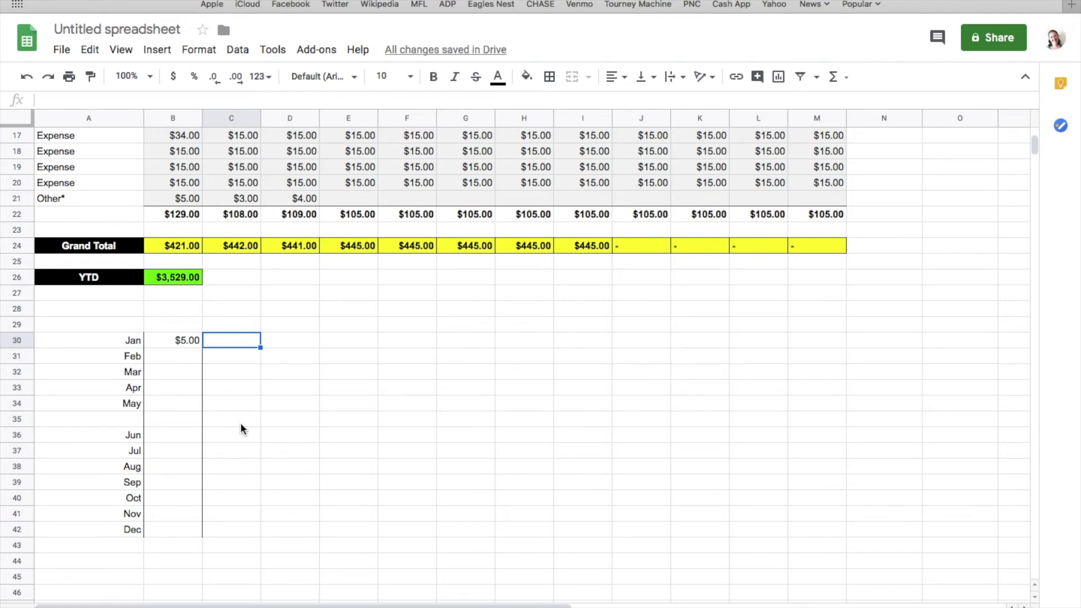
pyautogui.write('Fl')
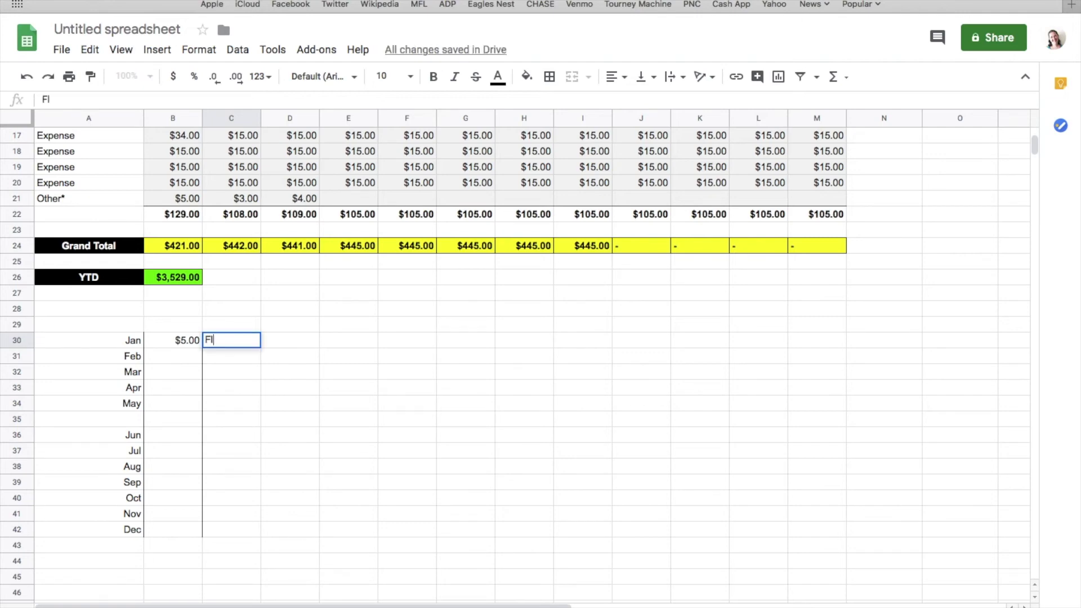
pyautogui.write('yer Printed')
pyautogui.press('Return')
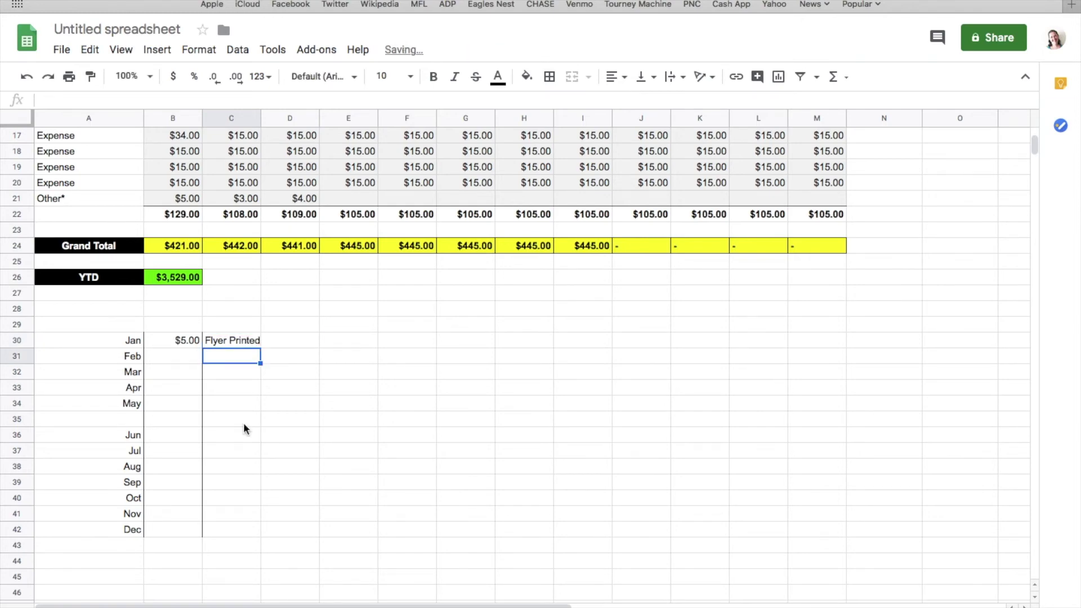
# Log the February other expense by entering 3 in B31 and the description Pen Purchase in C31.
pyautogui.click(189, 360)
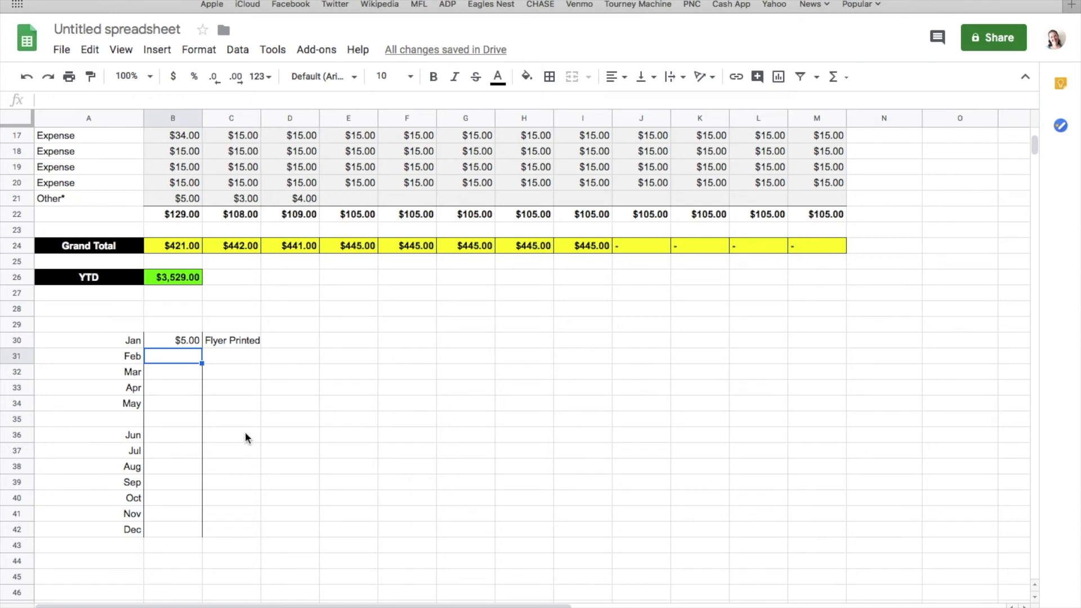
pyautogui.write('3')
pyautogui.press('Return')
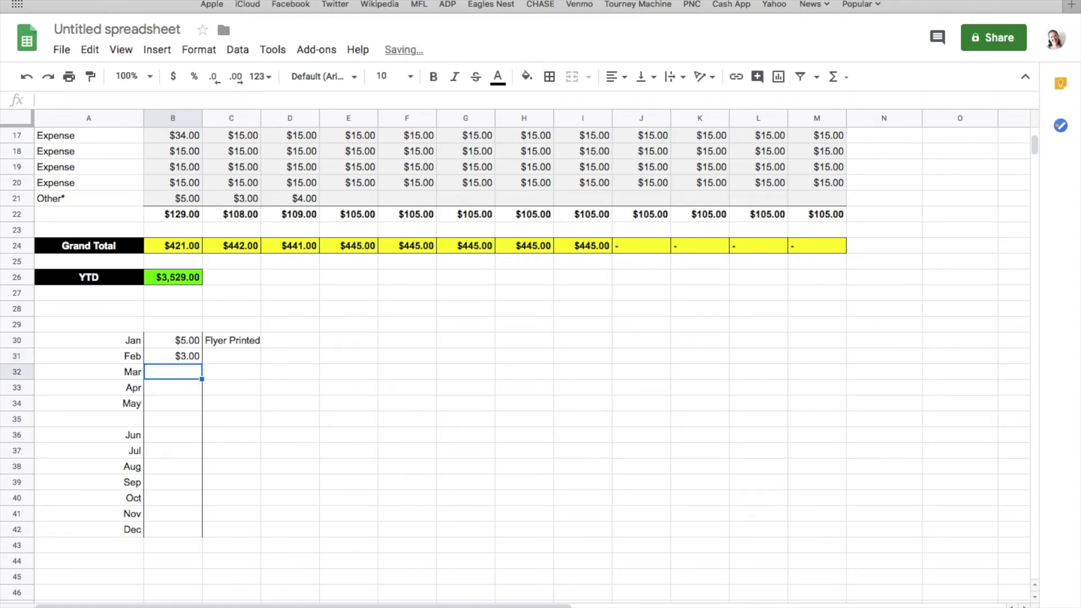
pyautogui.click(232, 355)
pyautogui.write('Pen Purchase')
pyautogui.press('Return')
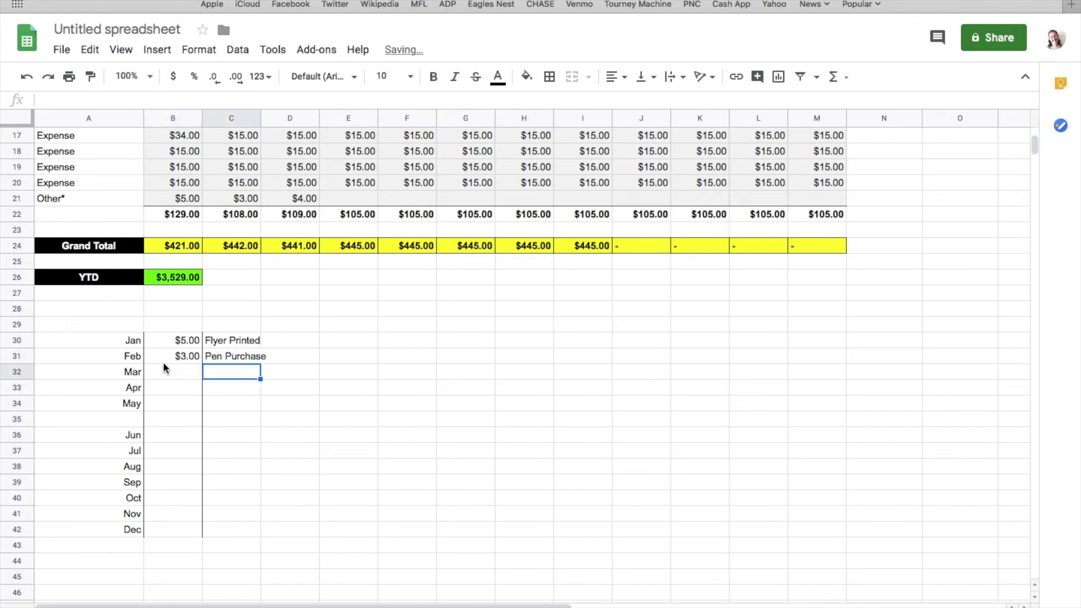
pyautogui.click(183, 402)
pyautogui.click(159, 422)
pyautogui.click(168, 406)
pyautogui.click(165, 416)
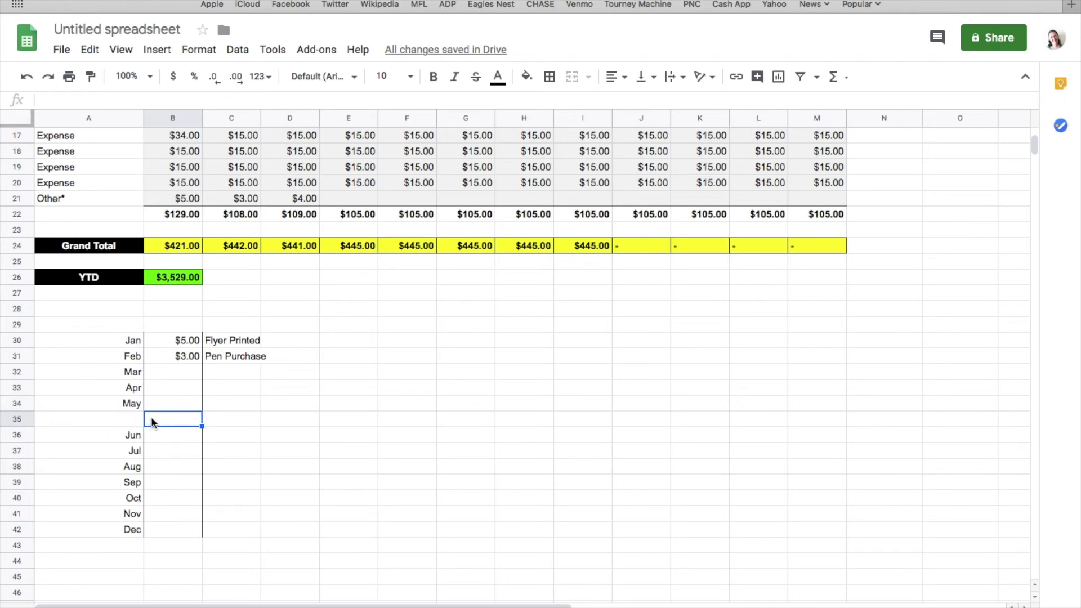
# Insert one blank row directly below the Apr row in the monthly other-expense list.
pyautogui.click(138, 387)
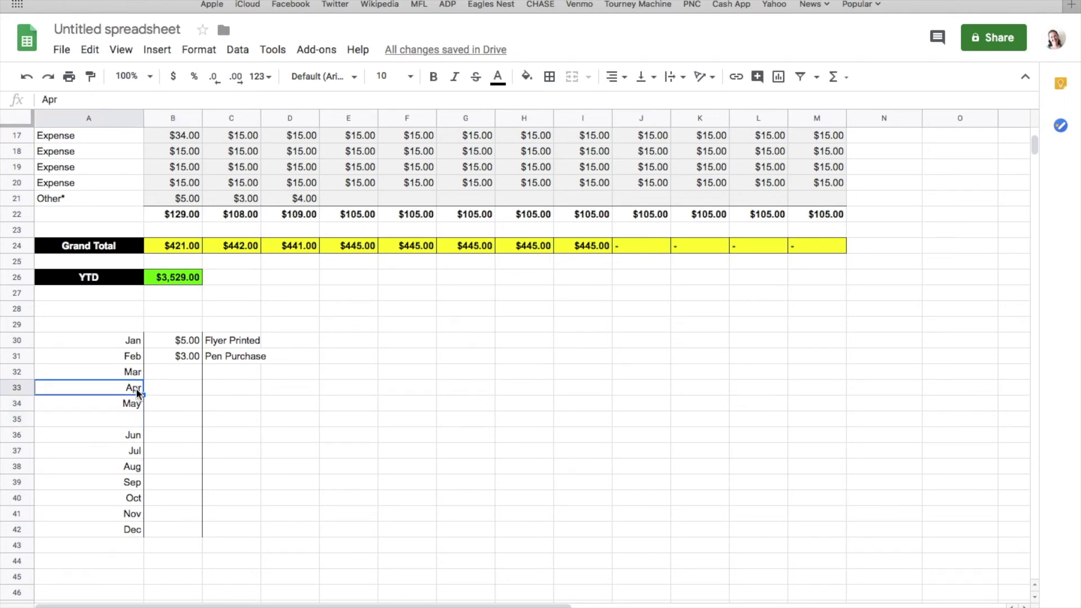
pyautogui.click(185, 384)
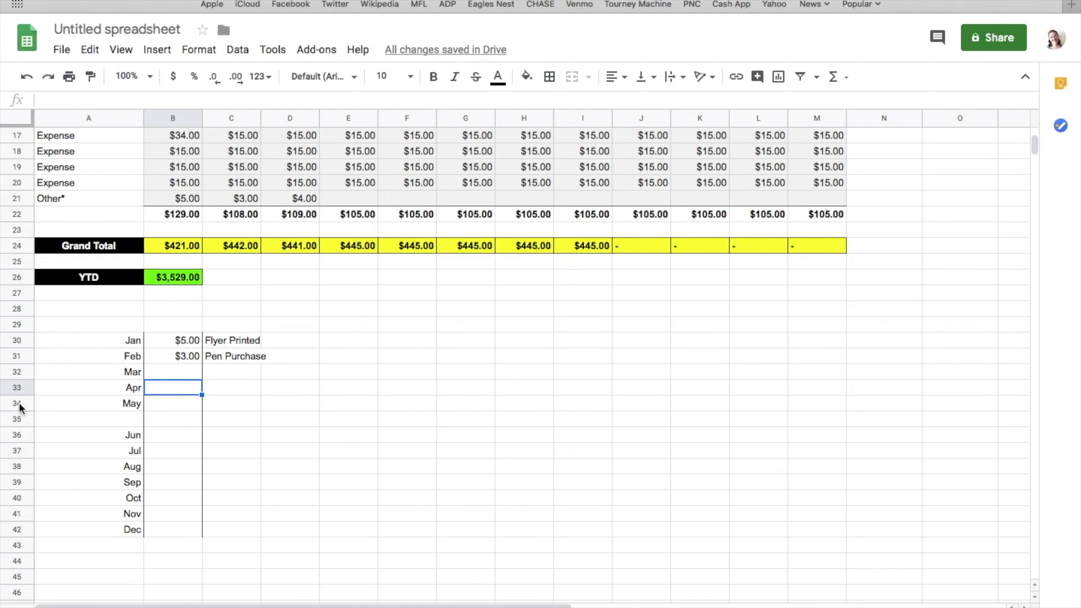
pyautogui.click(18, 388)
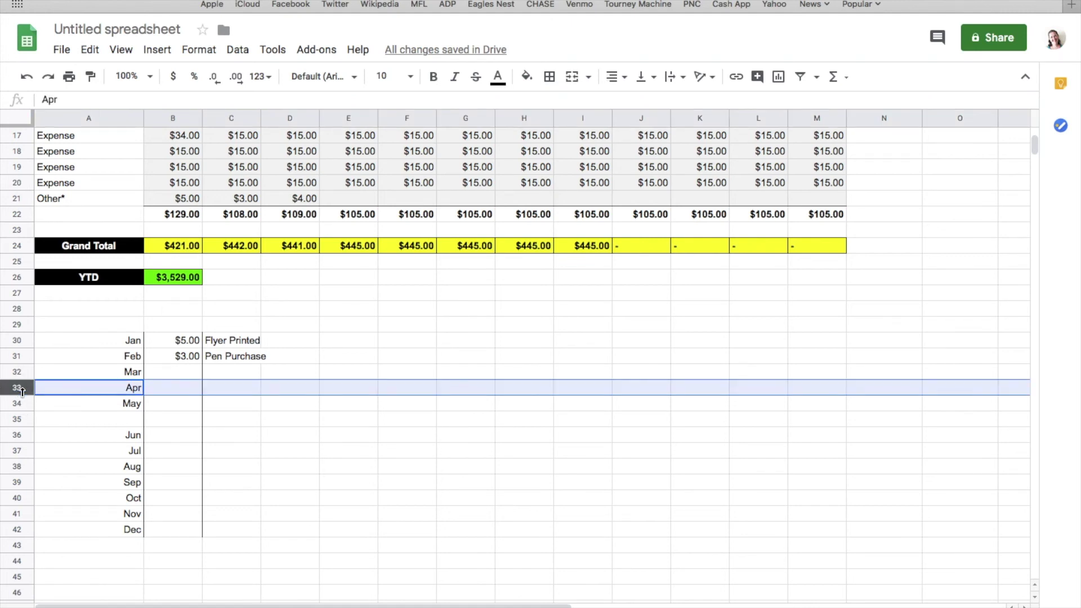
pyautogui.rightClick(19, 390)
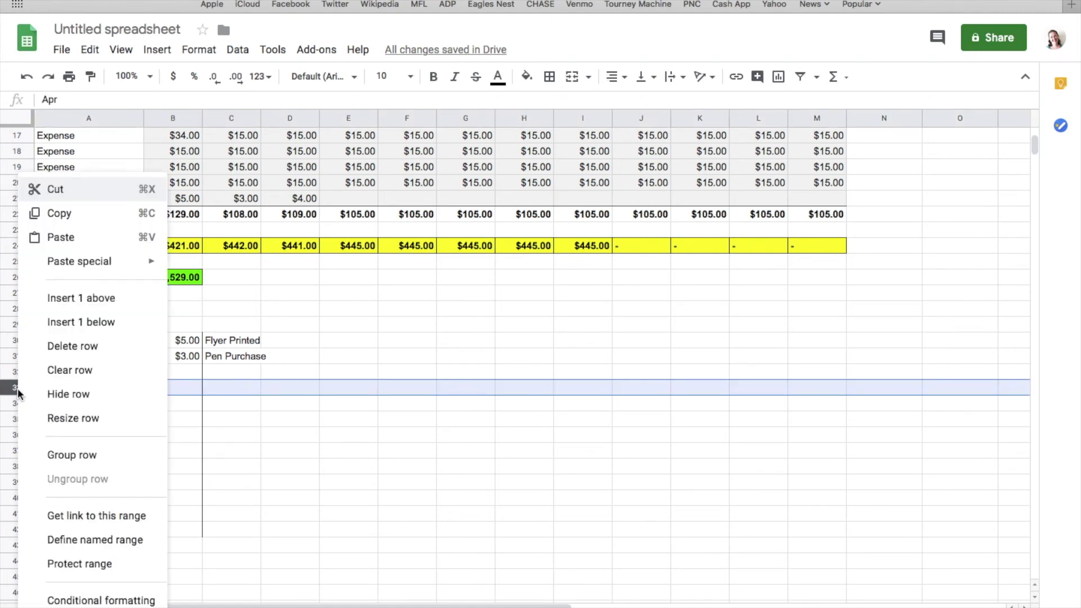
pyautogui.click(82, 324)
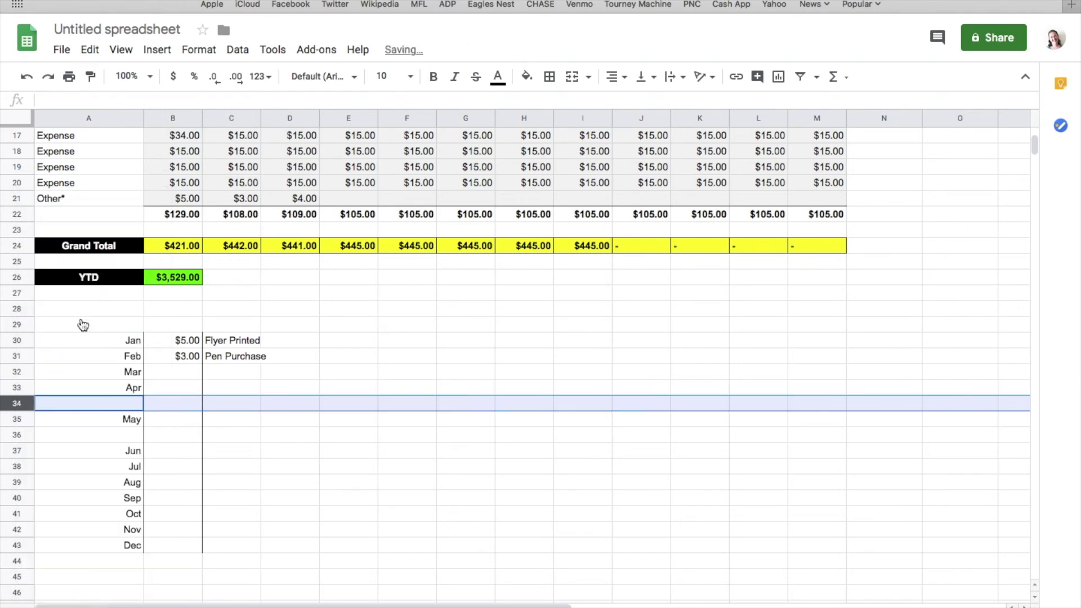
pyautogui.click(138, 466)
pyautogui.click(174, 404)
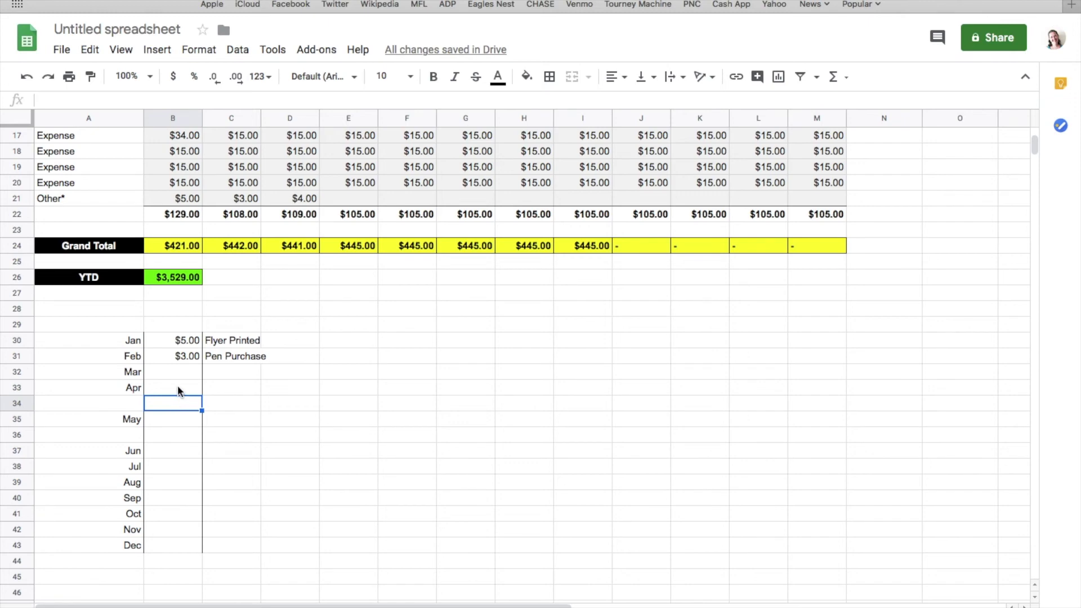
pyautogui.click(231, 403)
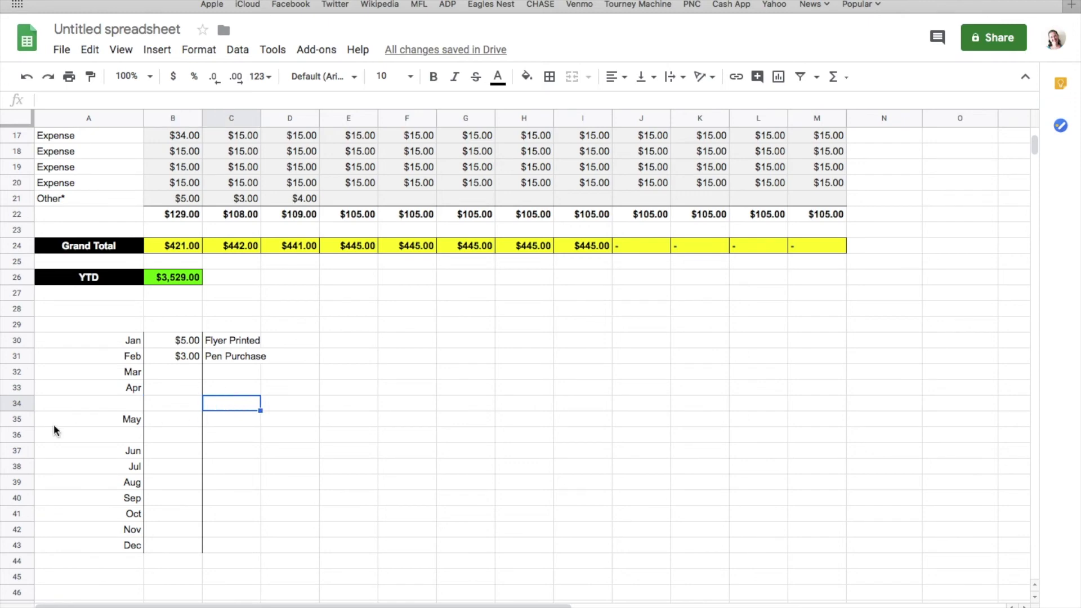
# Delete the blank row 34 between Apr and May in the monthly list.
pyautogui.rightClick(18, 401)
pyautogui.click(90, 347)
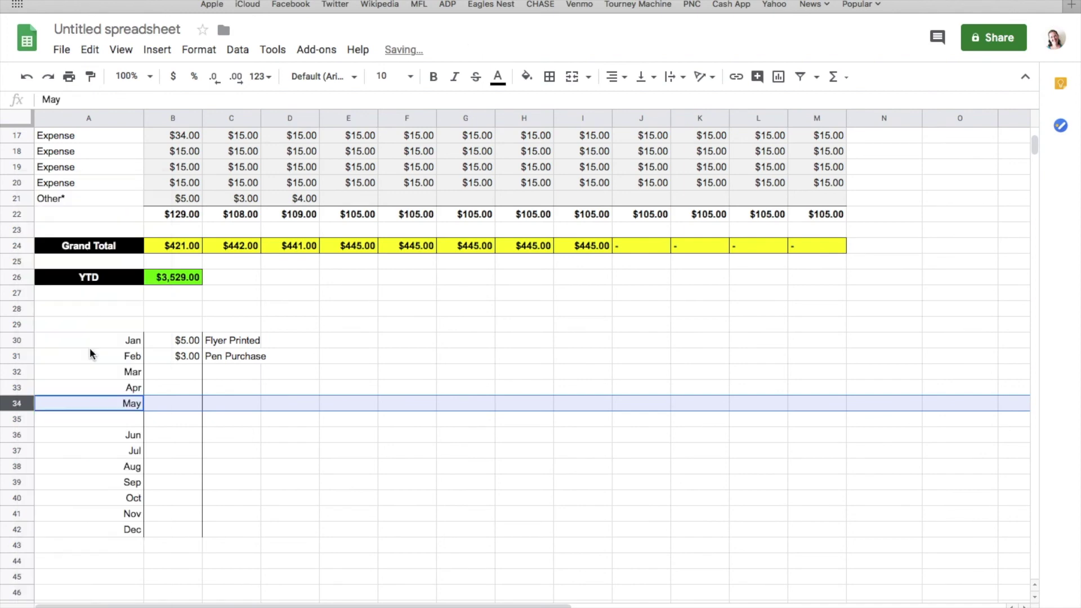
pyautogui.click(148, 448)
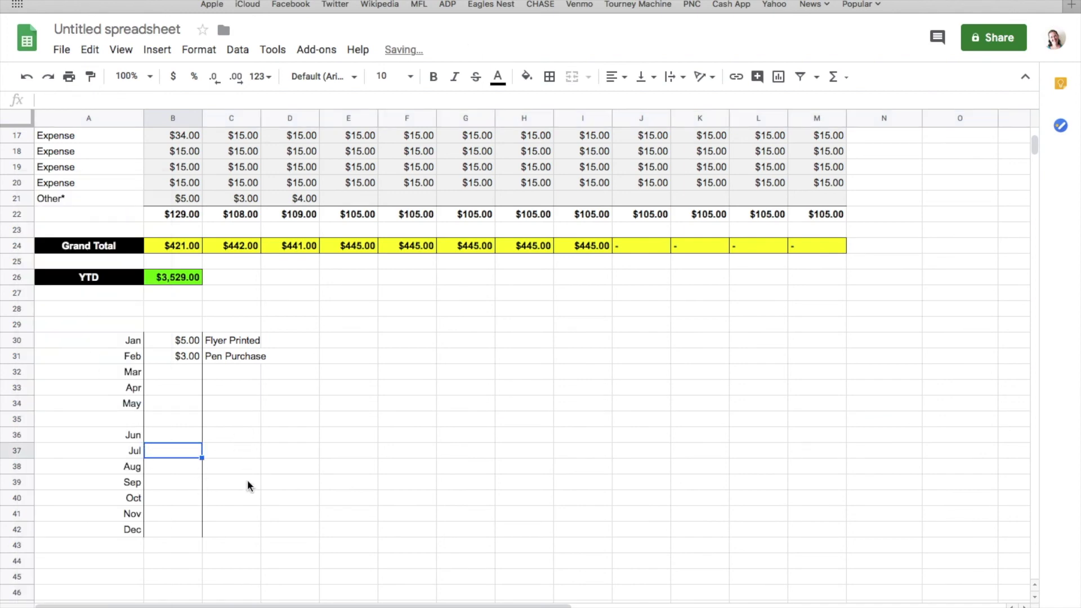
# Compare the Other* amounts in row 21 with the Jan and Feb entries in the monthly expense list.
pyautogui.scroll(-2, 246, 479)
pyautogui.scroll(1, 222, 455)
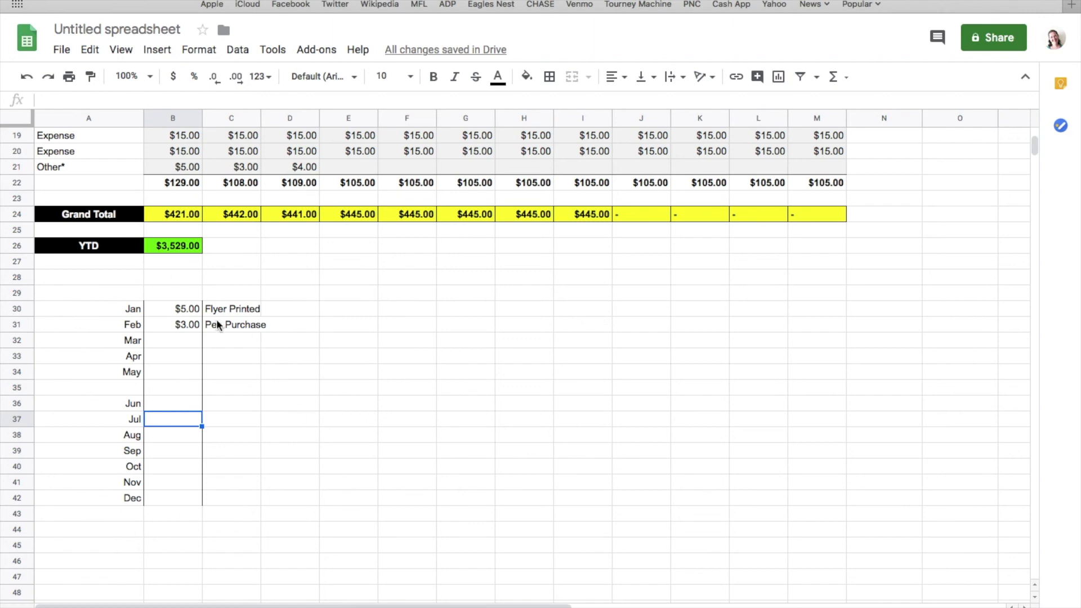
pyautogui.click(167, 338)
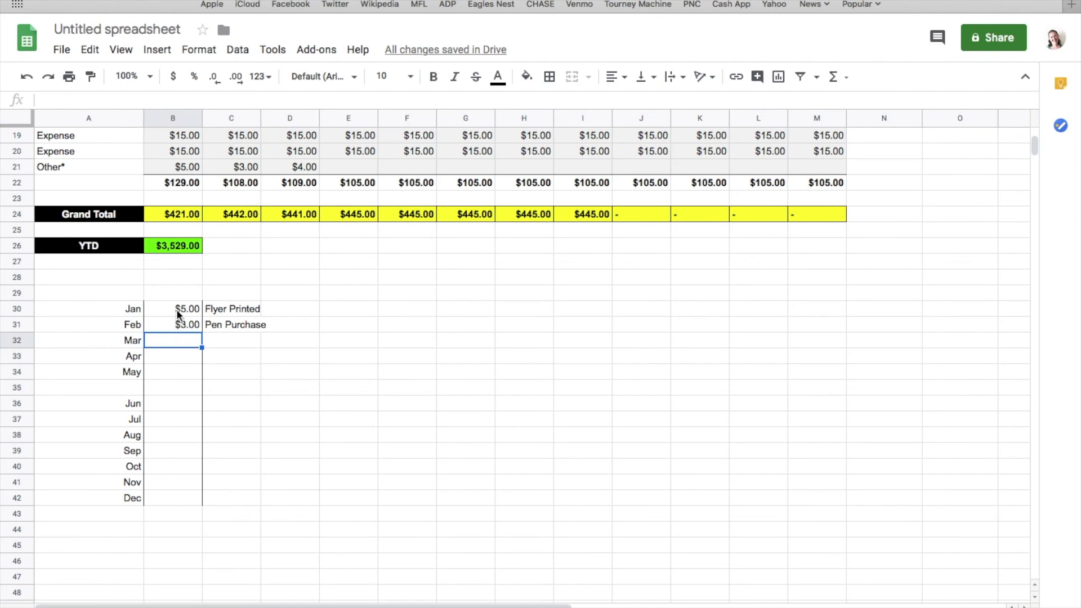
pyautogui.click(184, 167)
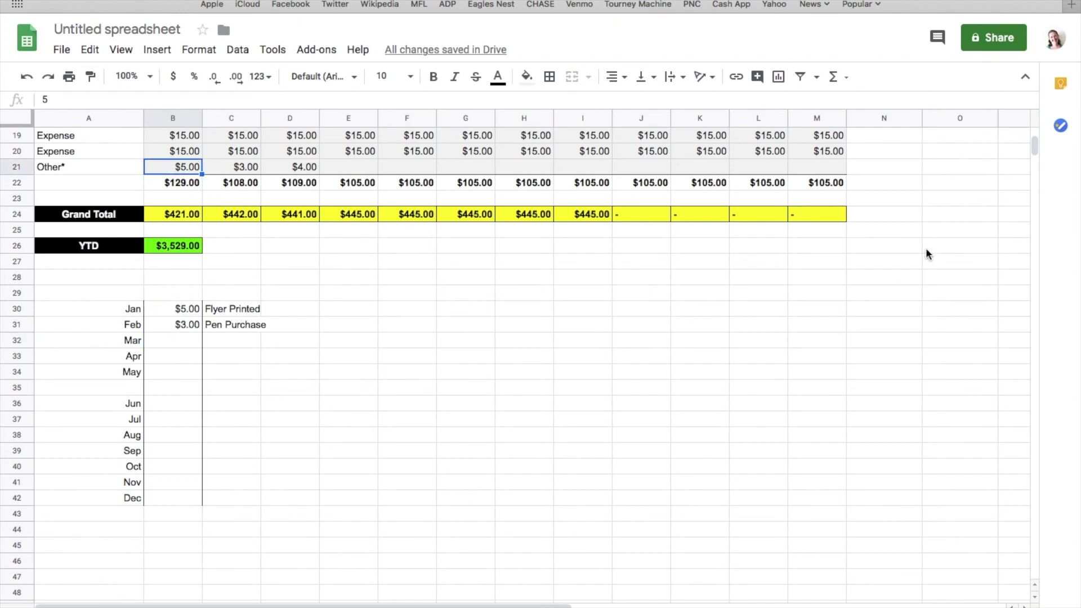
pyautogui.moveTo(1035, 146); pyautogui.dragTo(1035, 136)
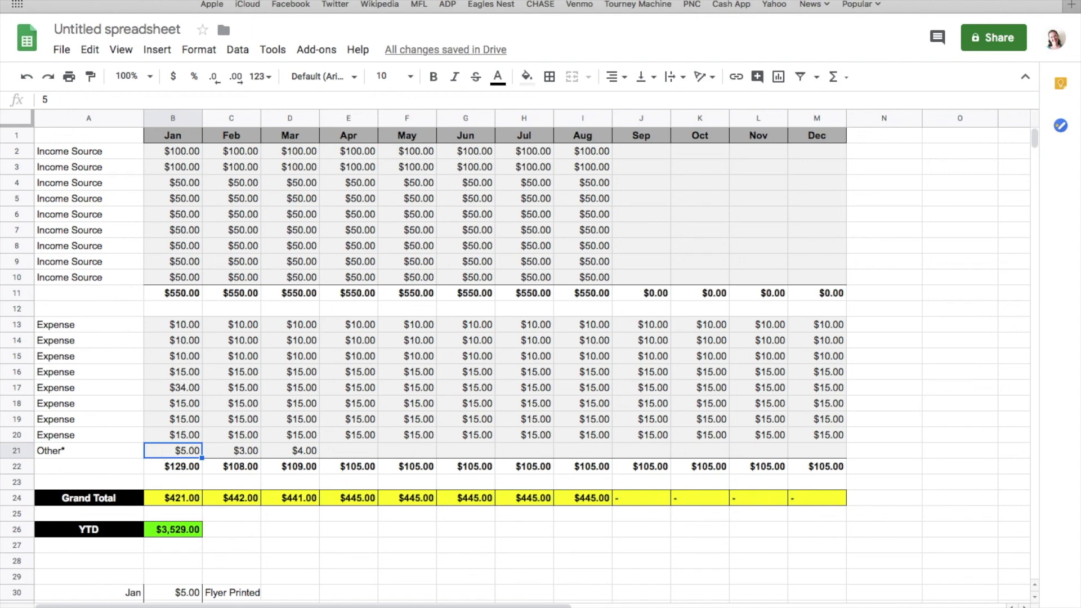
pyautogui.moveTo(1035, 136)
pyautogui.mouseDown()
pyautogui.moveTo(1035, 153)
pyautogui.moveTo(1033, 138)
pyautogui.mouseUp()
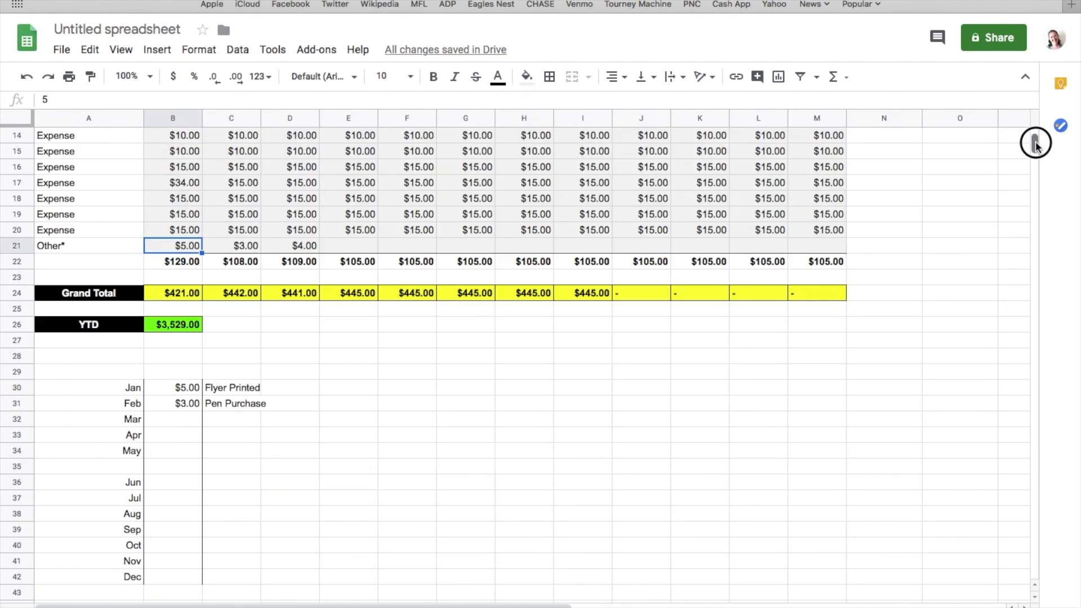
pyautogui.click(186, 387)
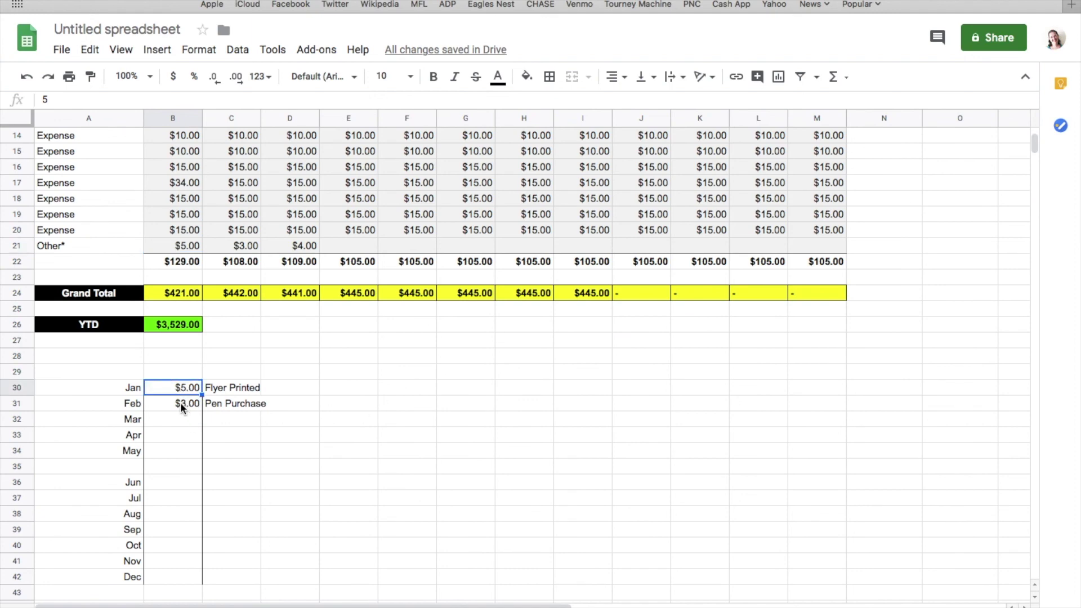
pyautogui.click(163, 405)
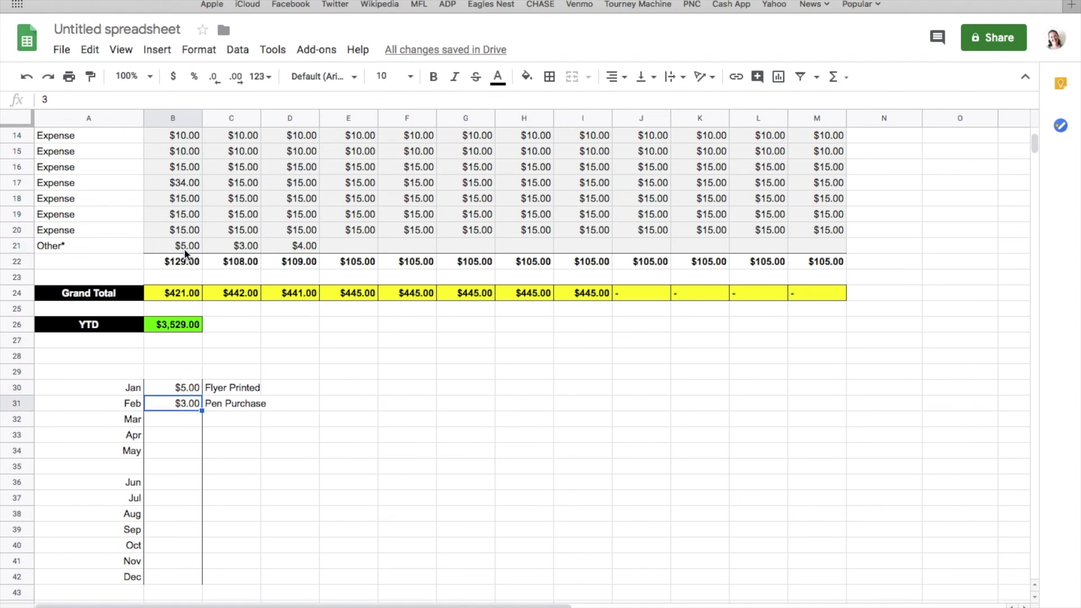
pyautogui.moveTo(1035, 147); pyautogui.dragTo(1034, 138)
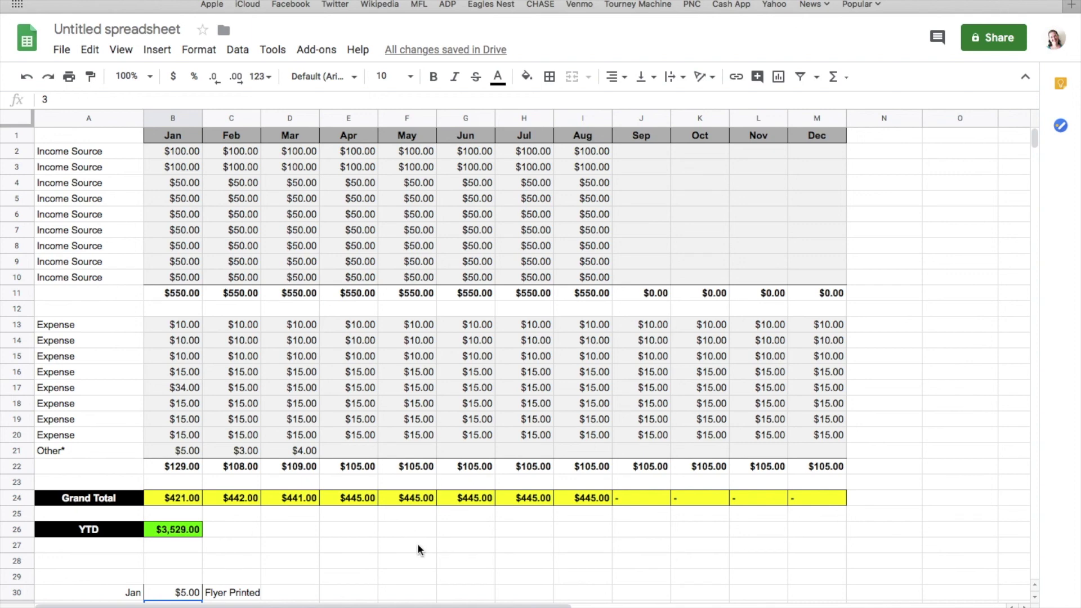
pyautogui.click(138, 560)
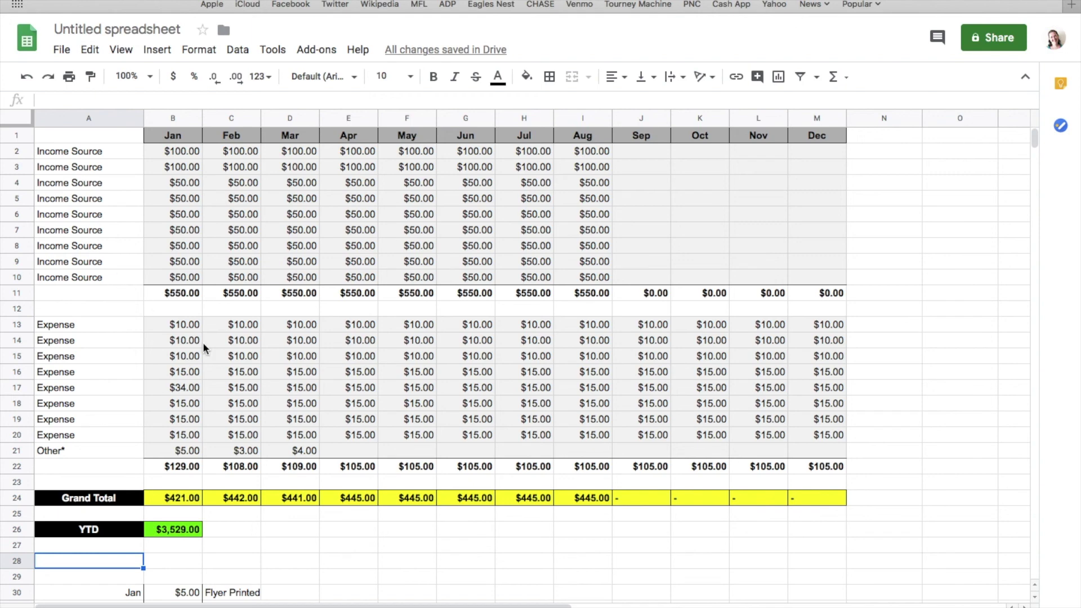
pyautogui.click(879, 204)
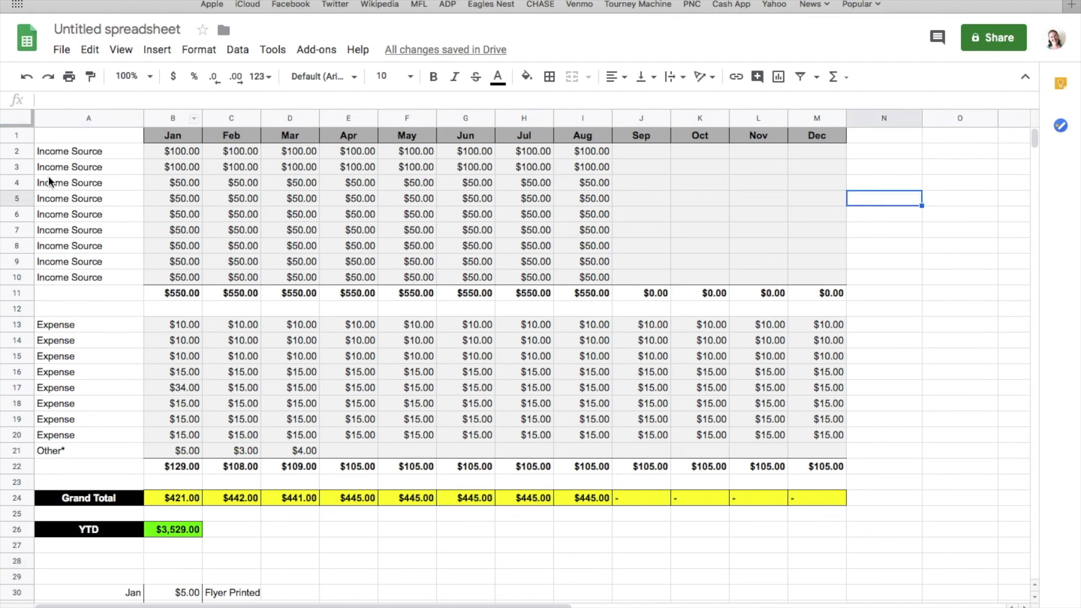